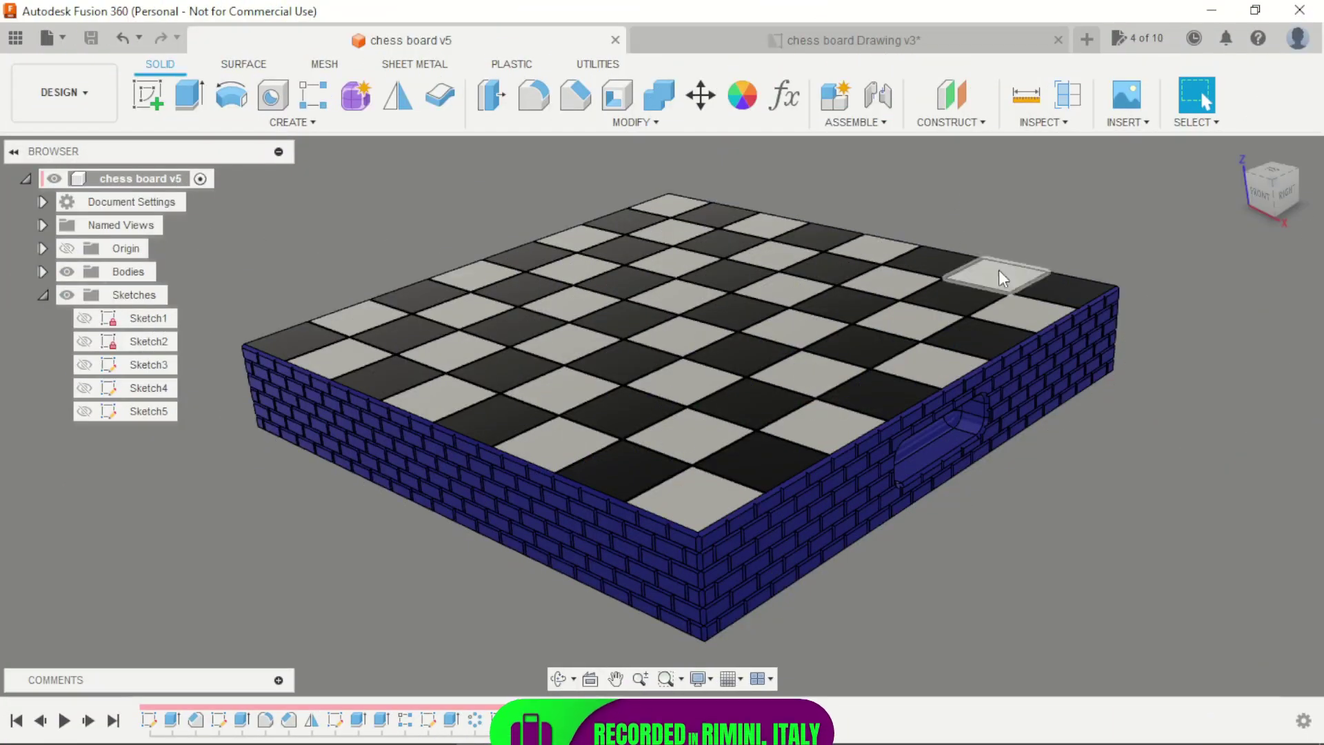
Orbit and zoom around the chess board v5 model to inspect its brick side walls and underside
middle_click_drag(986, 470, 896, 597, "shift")
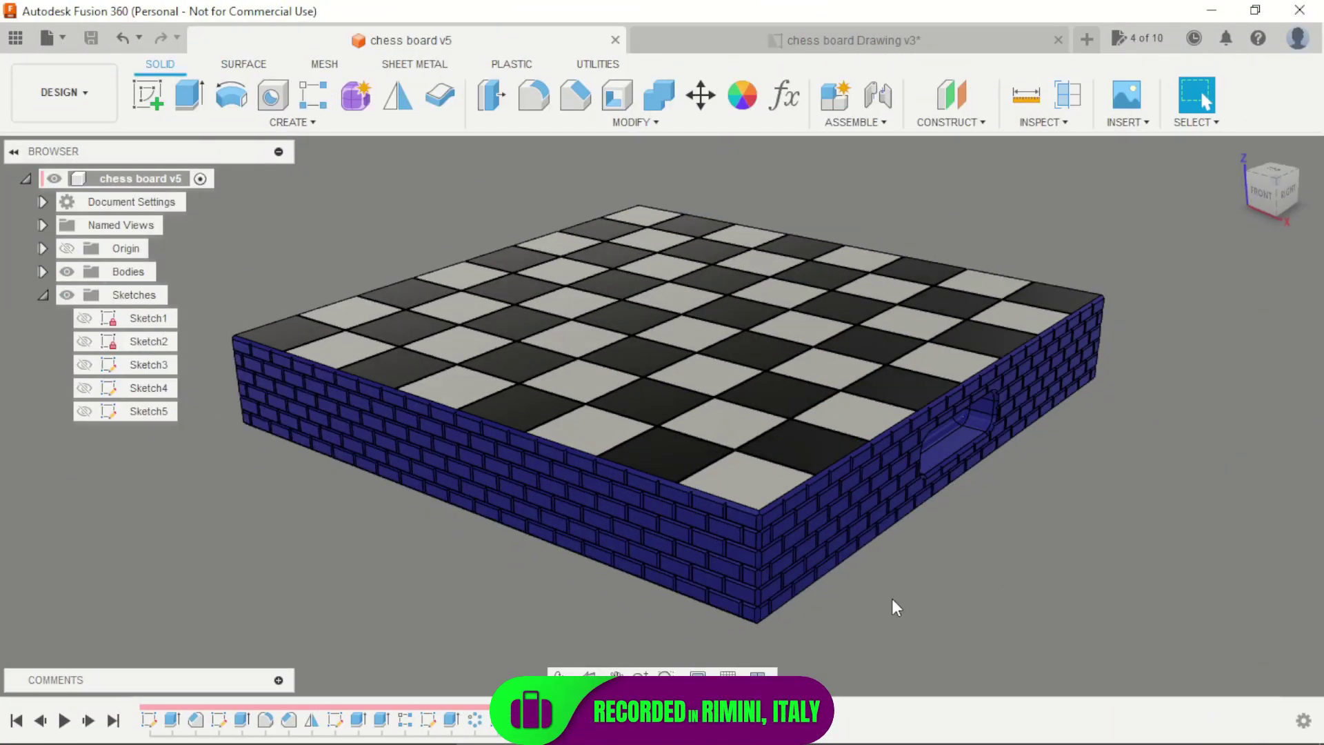
middle_click_drag(849, 623, 888, 624, "shift")
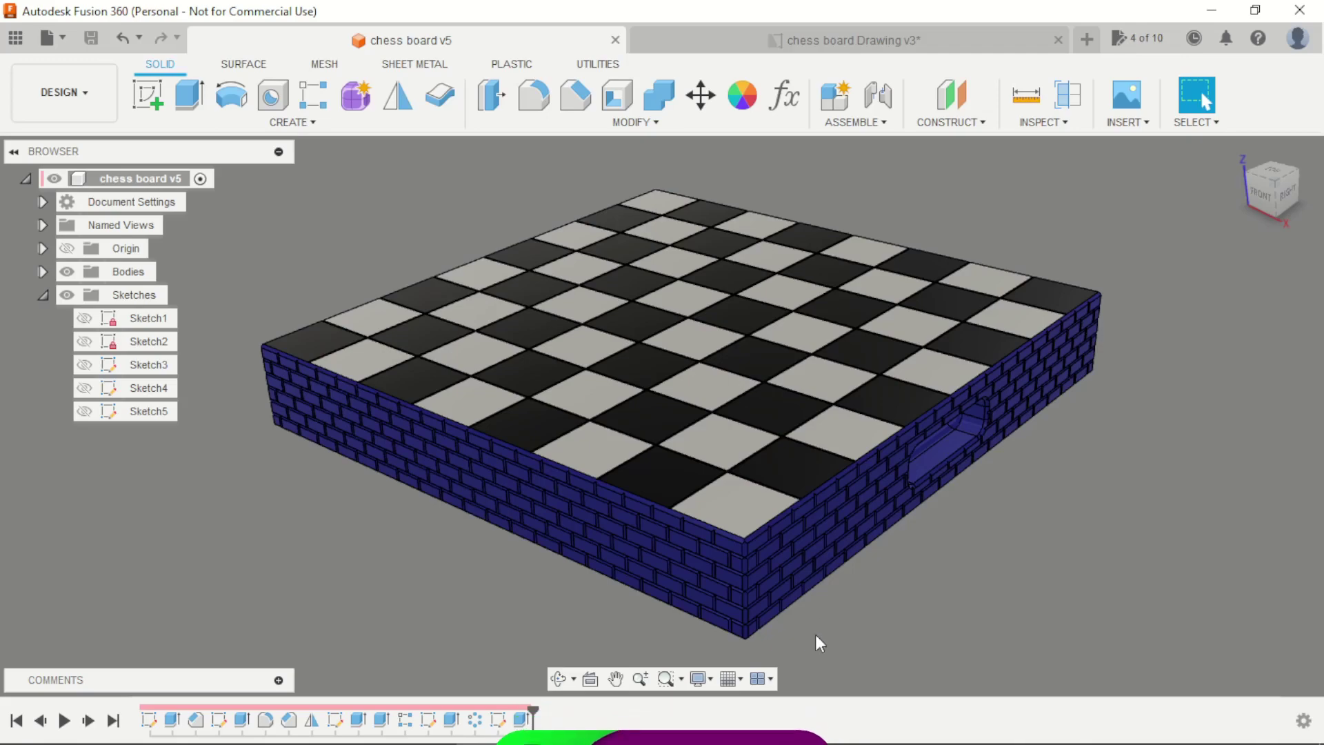
scroll(816, 635, "up", 2)
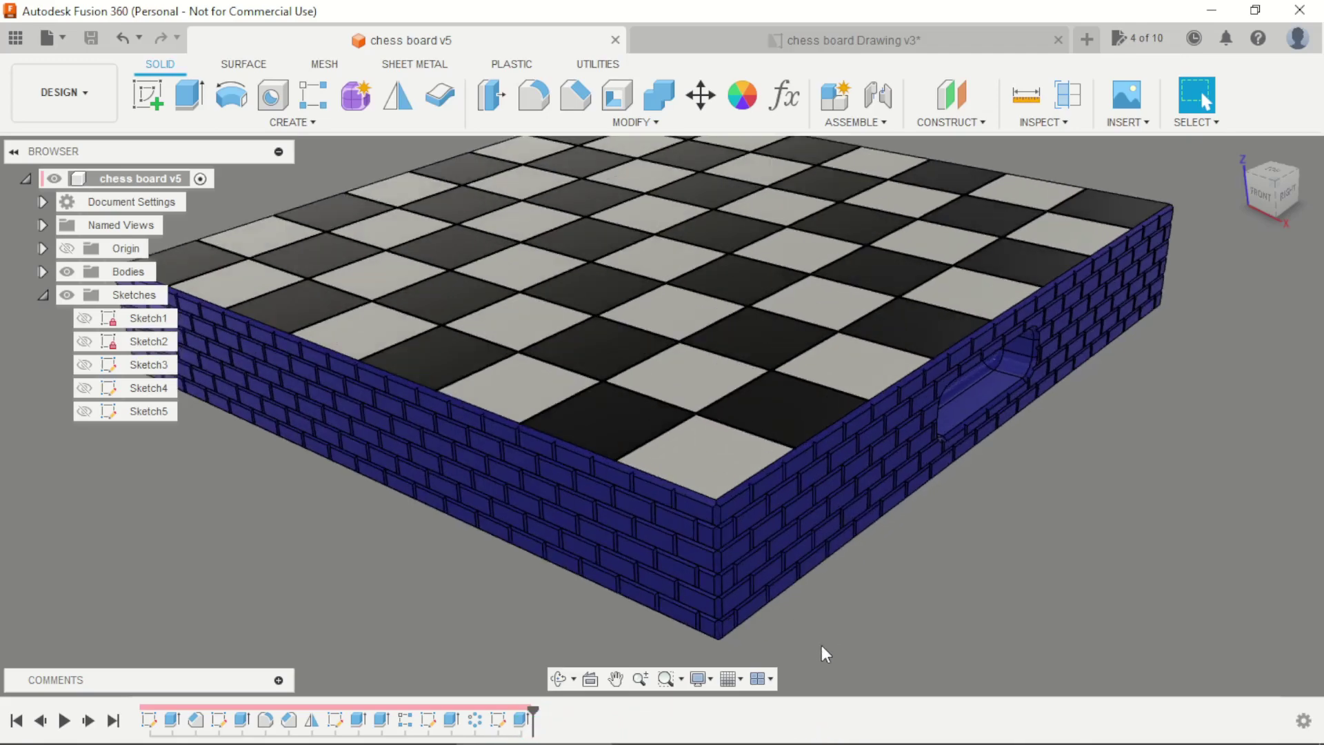
scroll(818, 597, "down", 1)
scroll(796, 587, "up", 4)
scroll(796, 588, "down", 3)
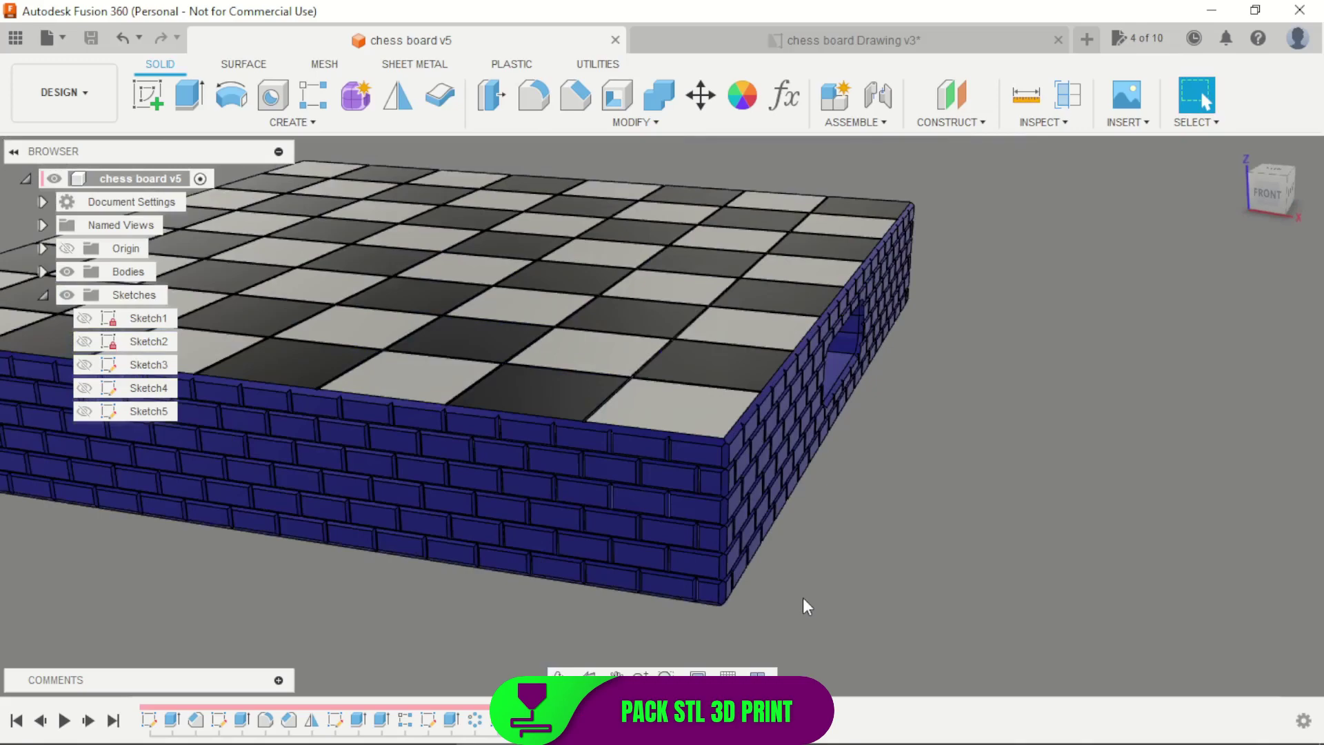
middle_click_drag(803, 597, 946, 608, "shift")
middle_click_drag(935, 537, 916, 612, "shift")
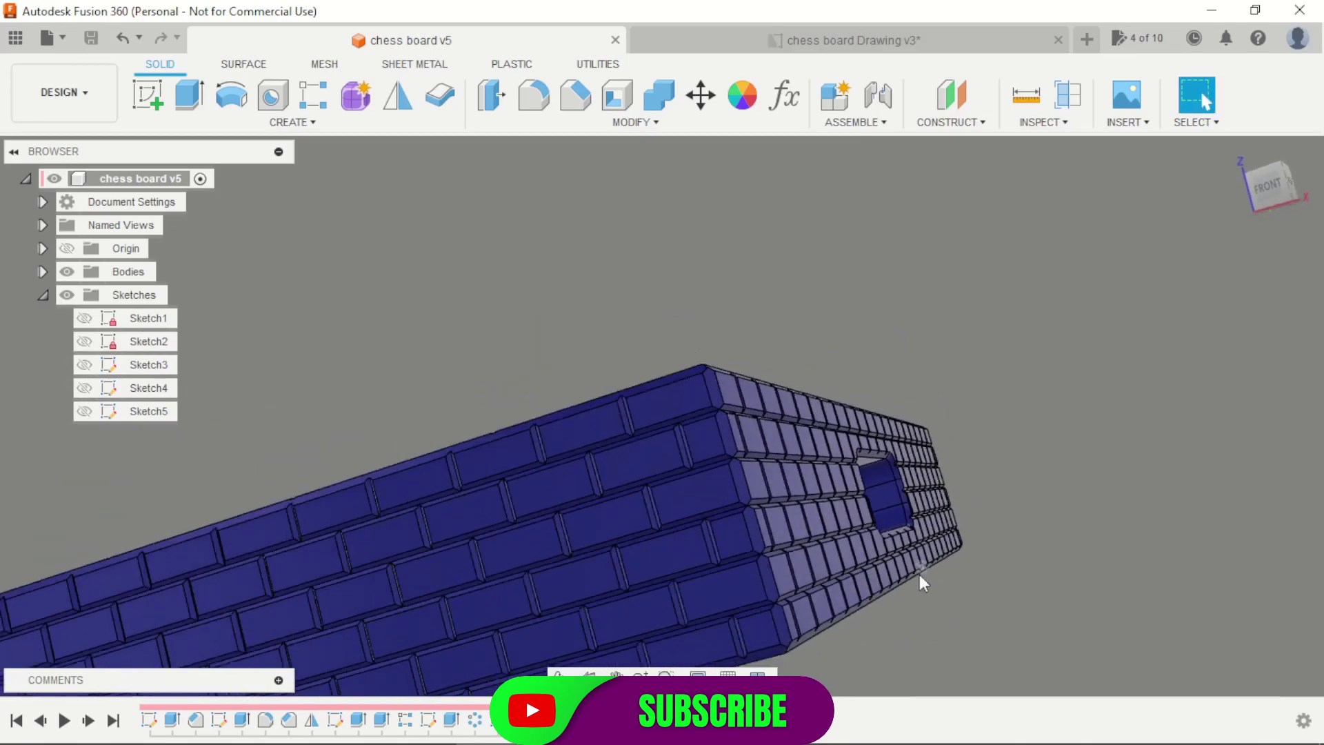
middle_click_drag(954, 540, 966, 566, "shift")
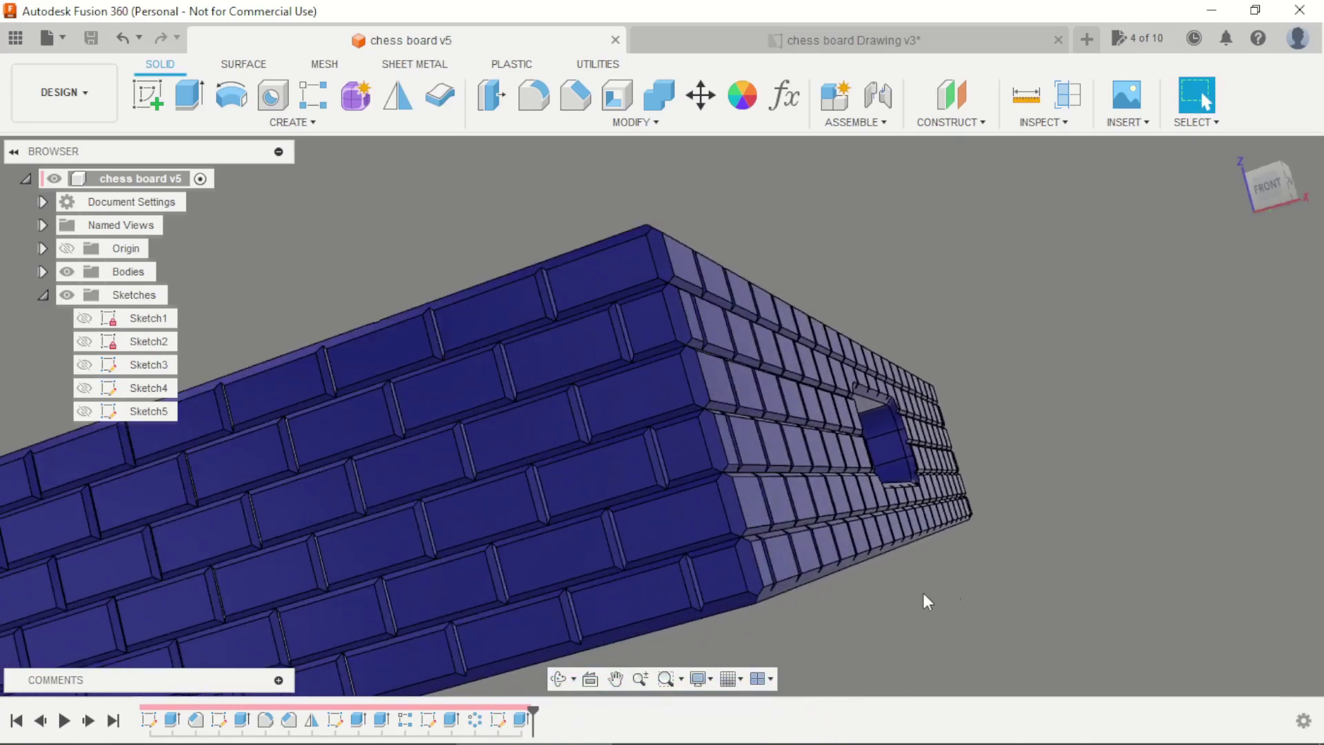
middle_click_drag(900, 604, 904, 535, "shift")
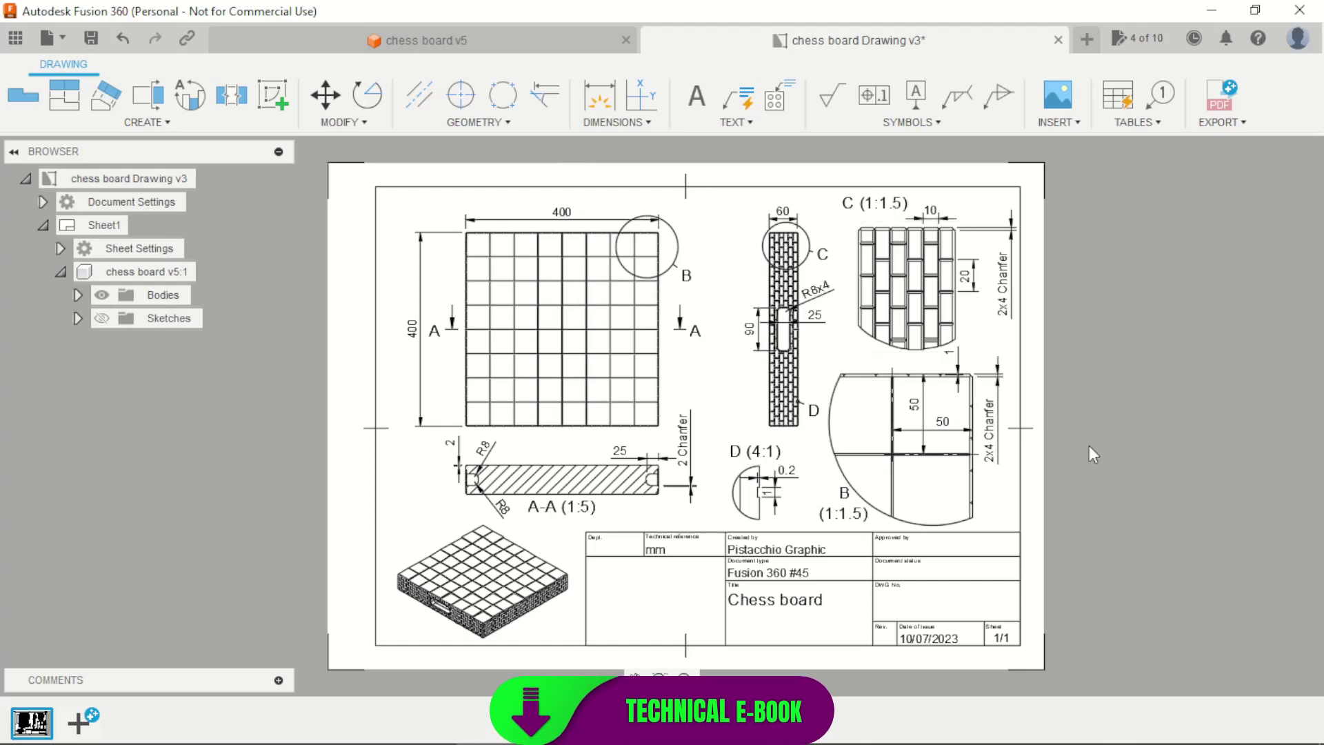
scroll(1068, 562, "up", 3)
scroll(1026, 520, "down", 3)
scroll(572, 266, "up", 6)
scroll(571, 266, "down", 5)
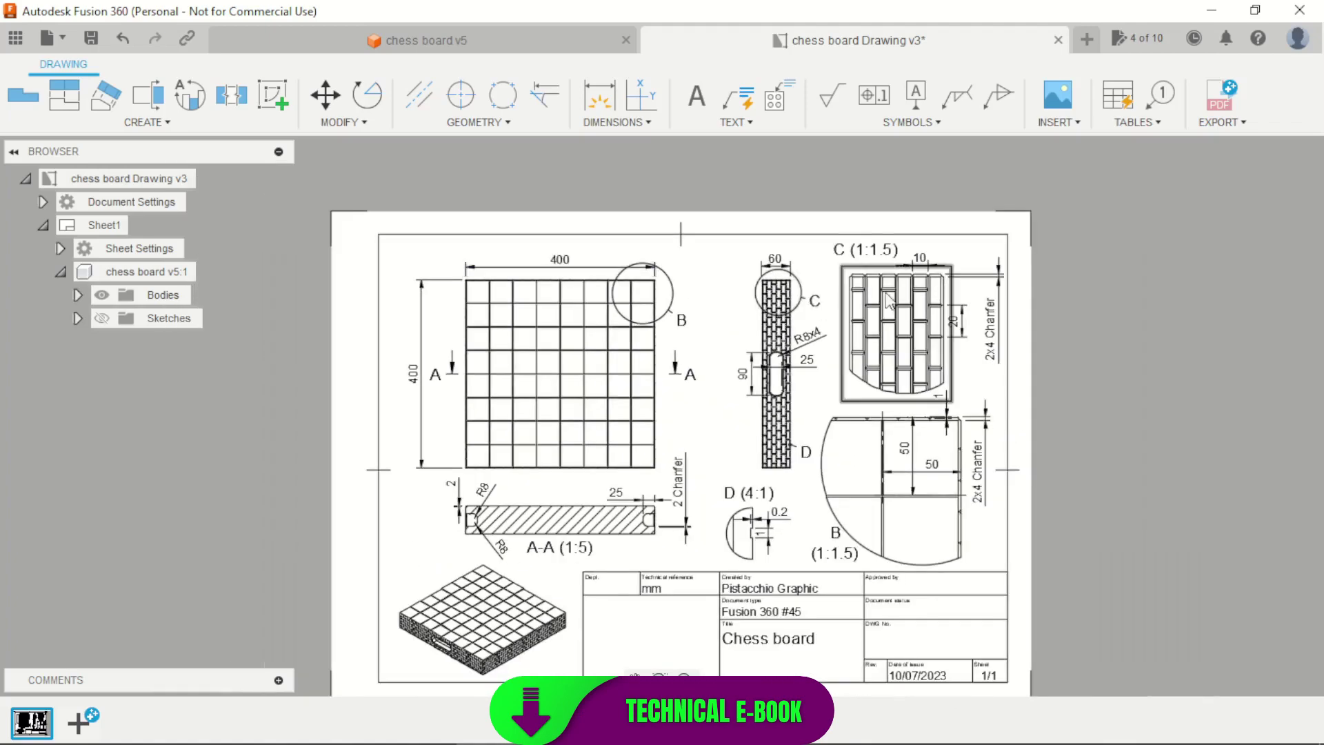
scroll(949, 298, "up", 5)
scroll(949, 298, "down", 6)
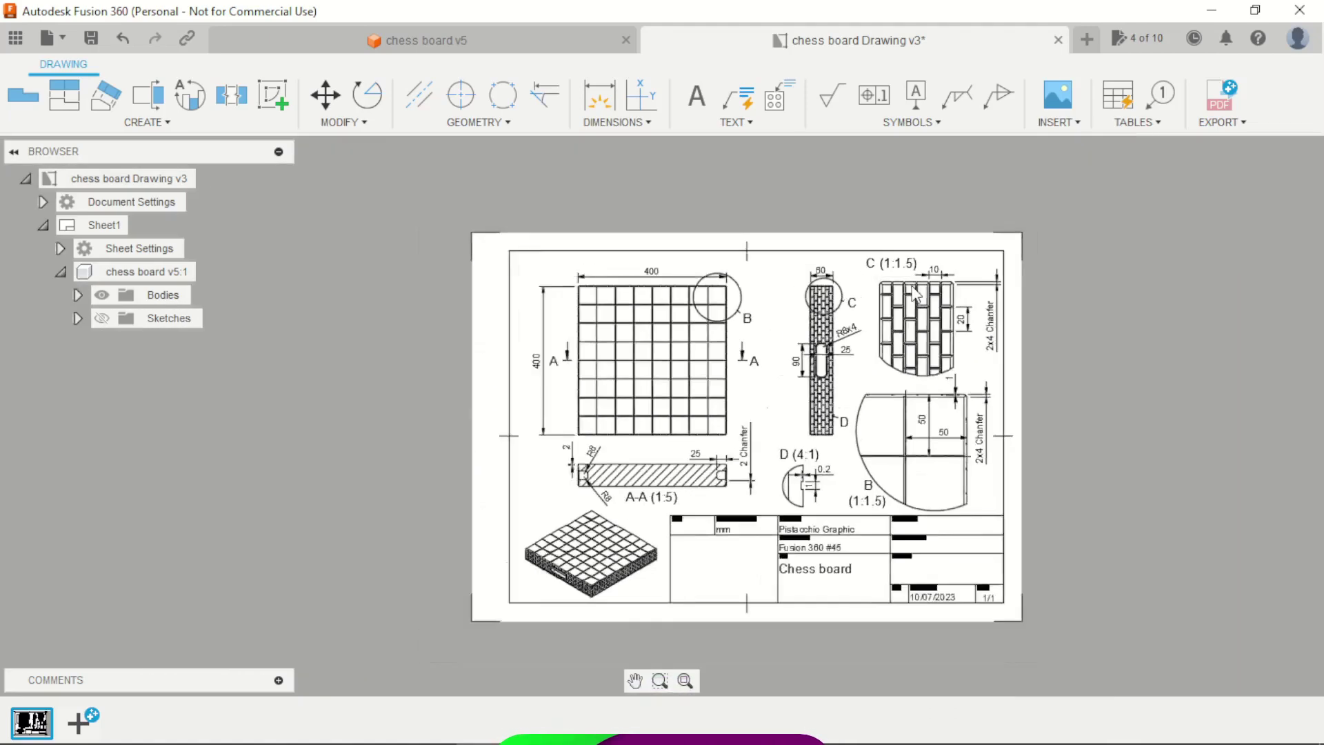
scroll(851, 479, "up", 2)
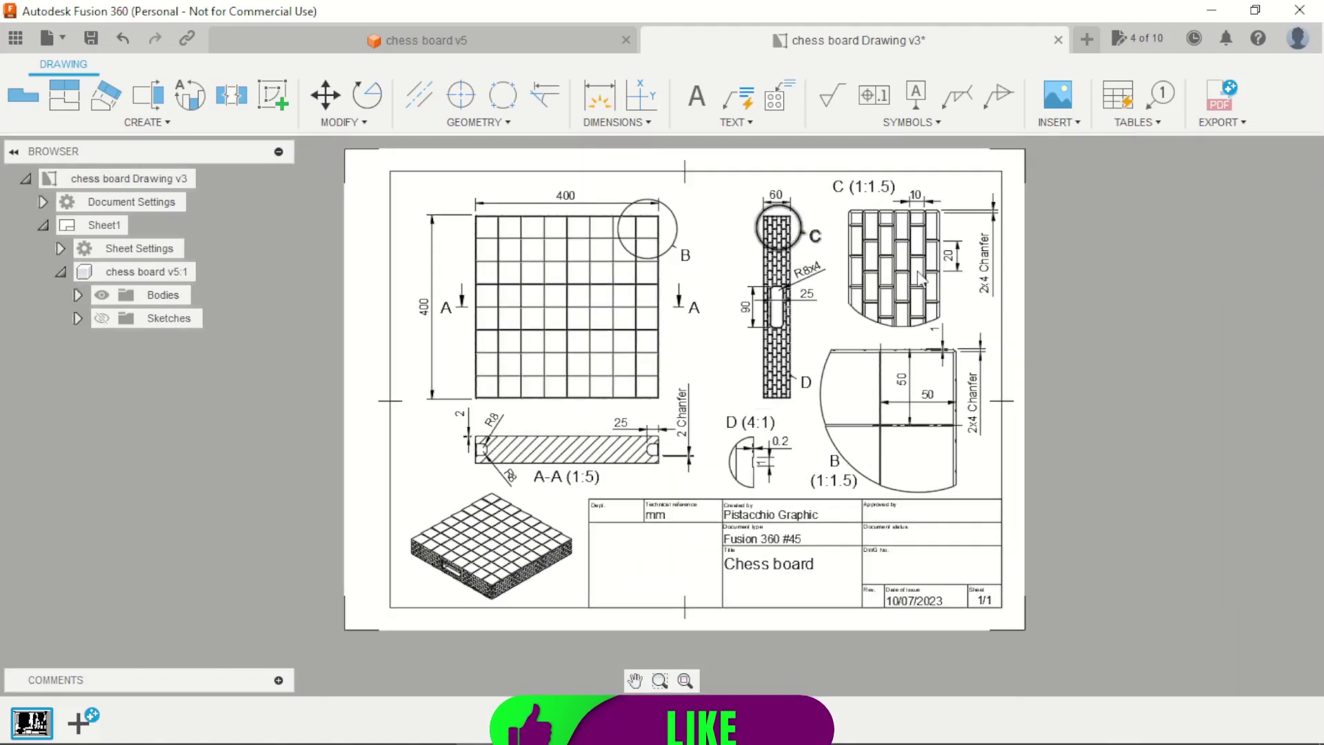
Start a new blank design with a sketch on the XY plane
left_click(1089, 40)
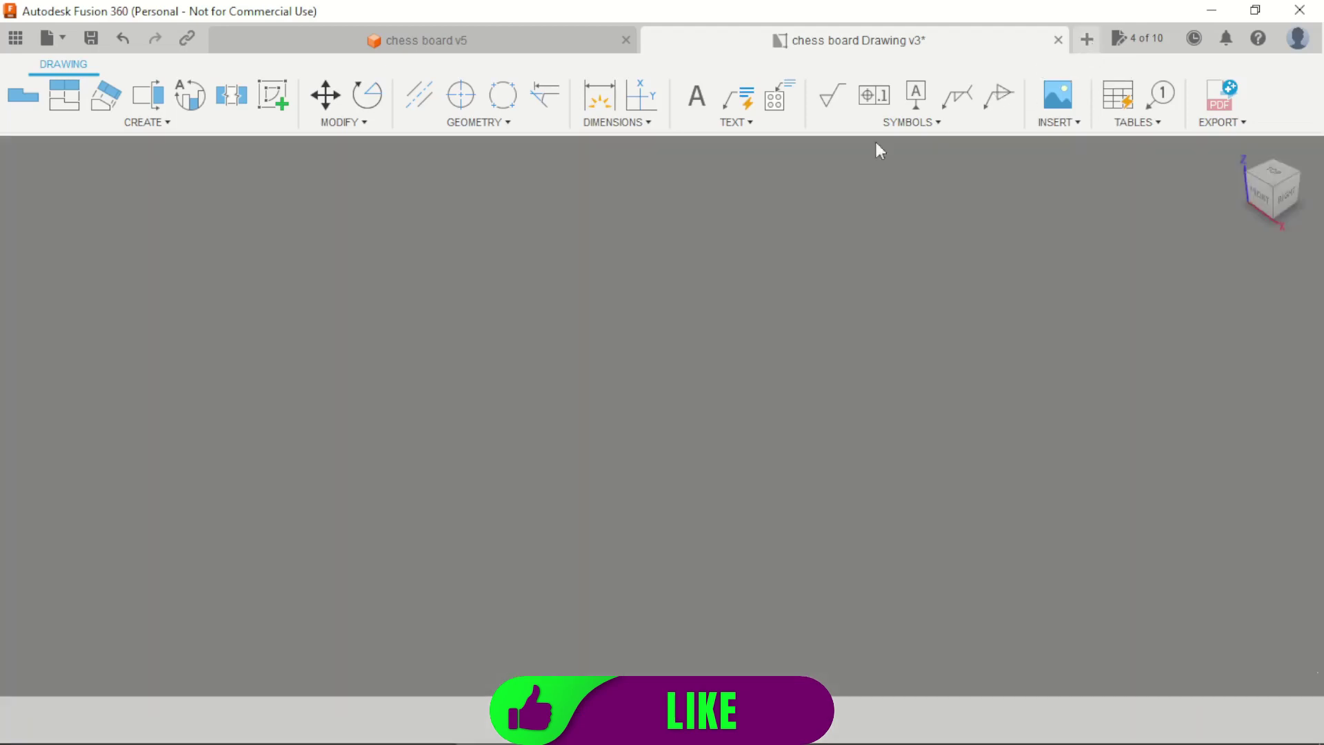
left_click(148, 94)
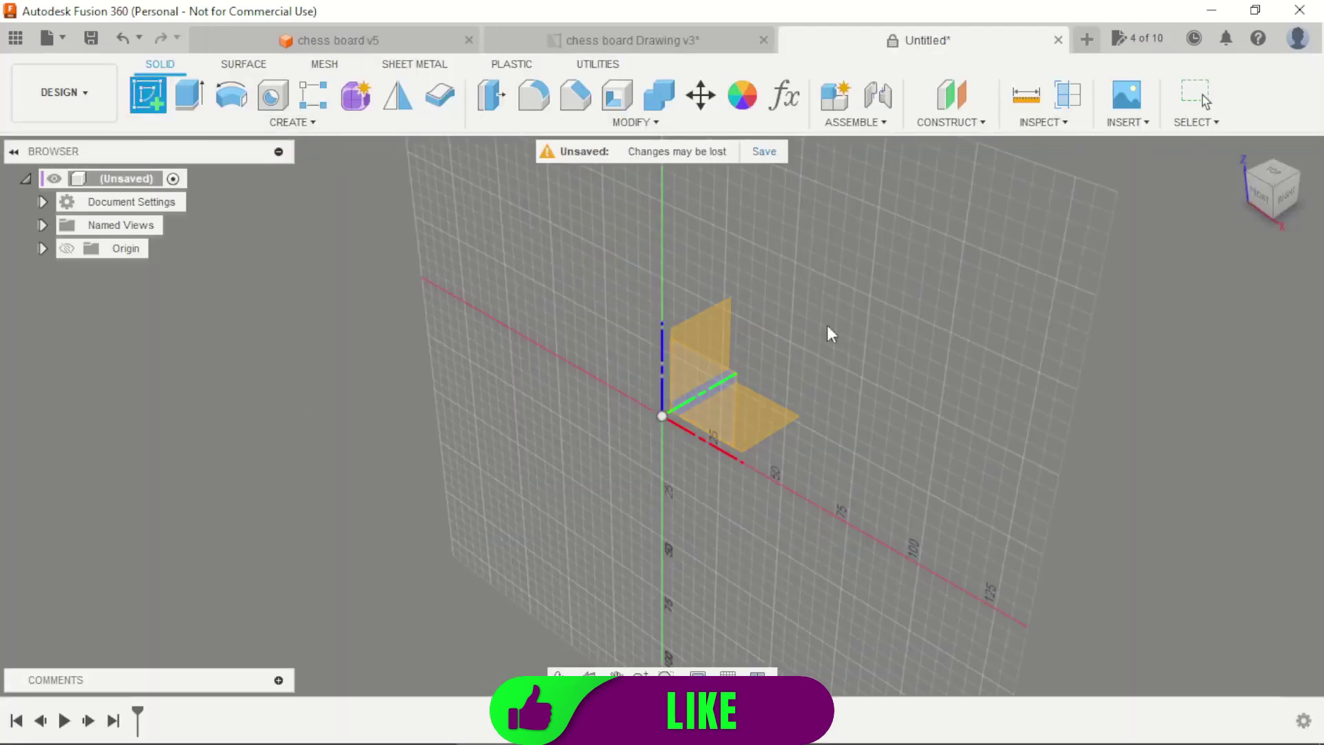
left_click(771, 436)
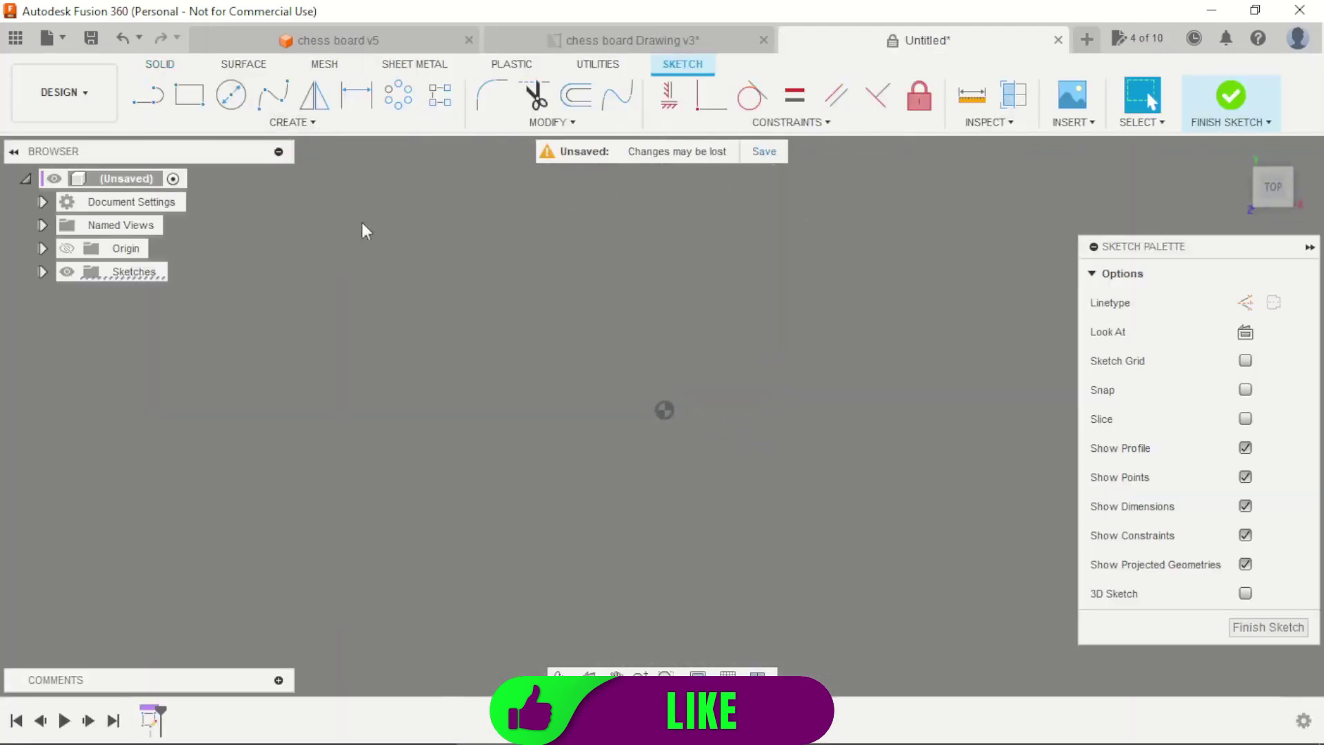
Draw a 400 × 400 mm center rectangle at the origin and finish the sketch
key("r")
left_click(1245, 331)
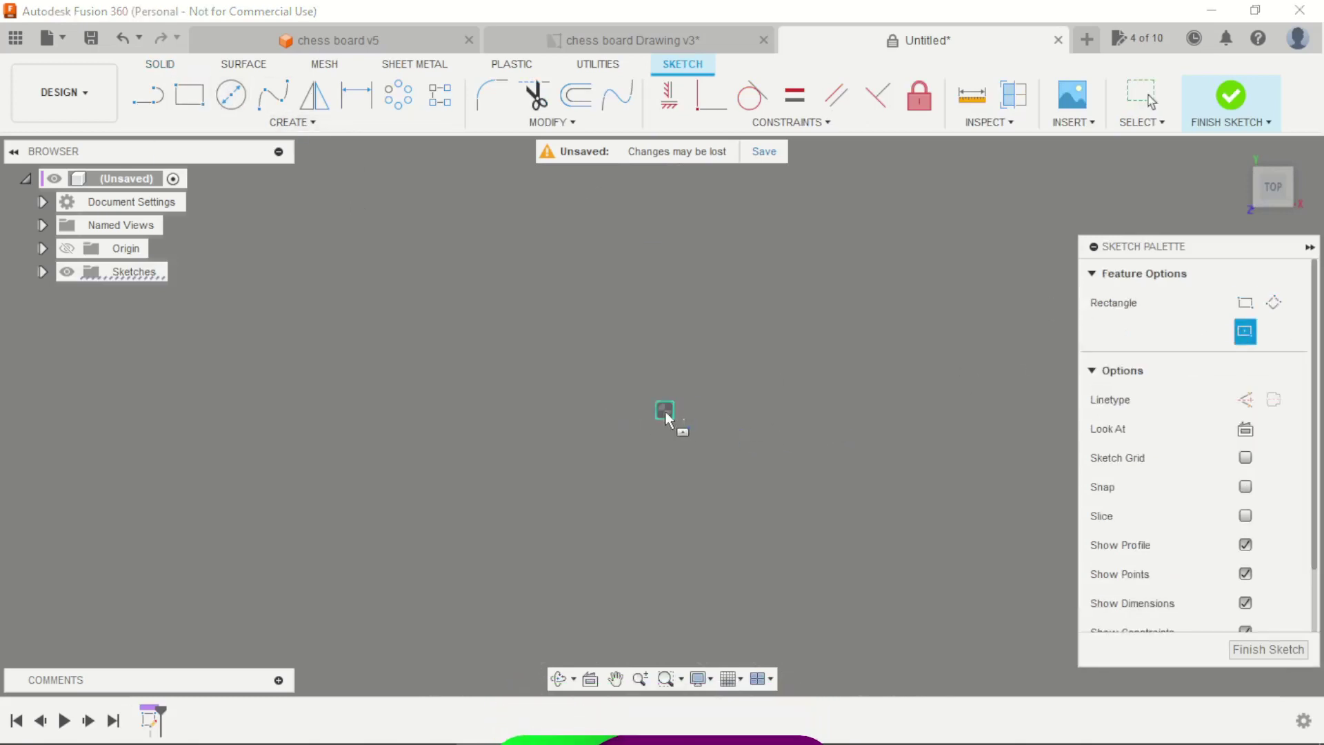
left_click(665, 411)
type("400")
key("Tab")
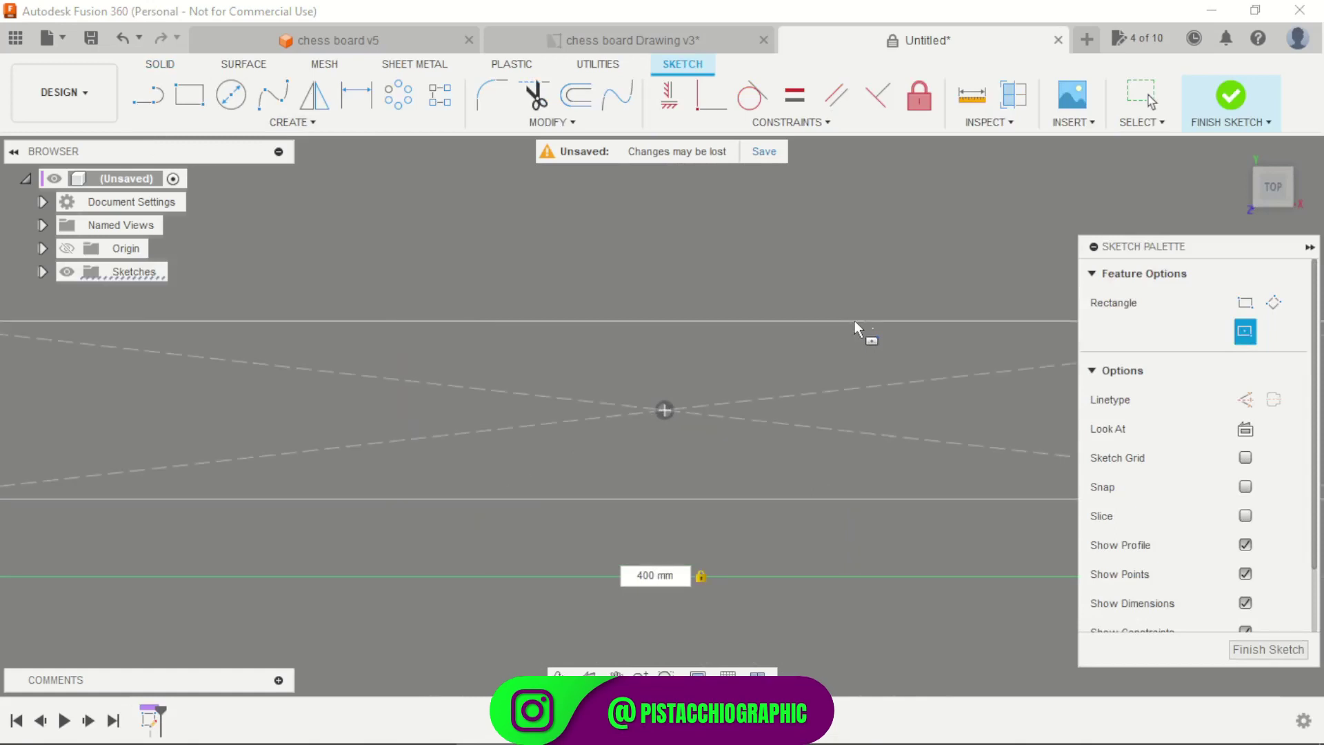
type("400")
key("Return")
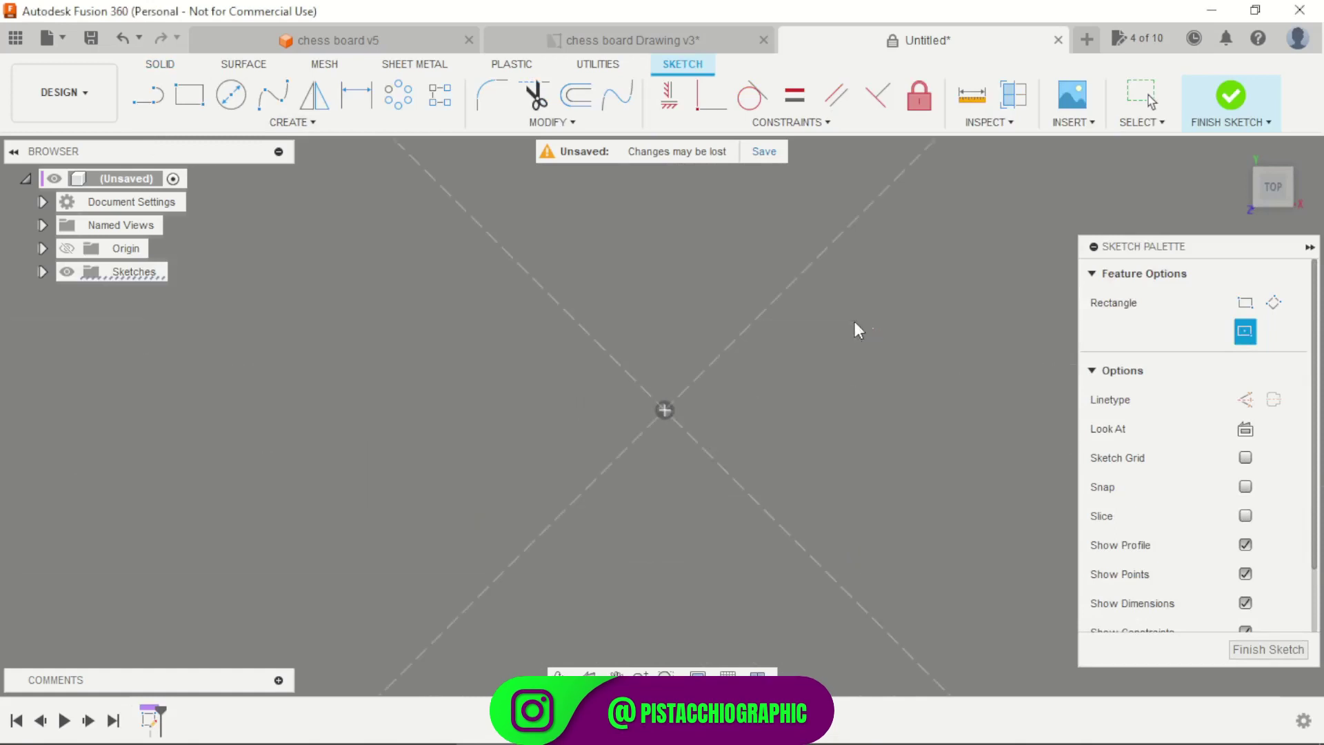
key("Escape")
scroll(708, 484, "down", 3)
scroll(624, 403, "down", 5)
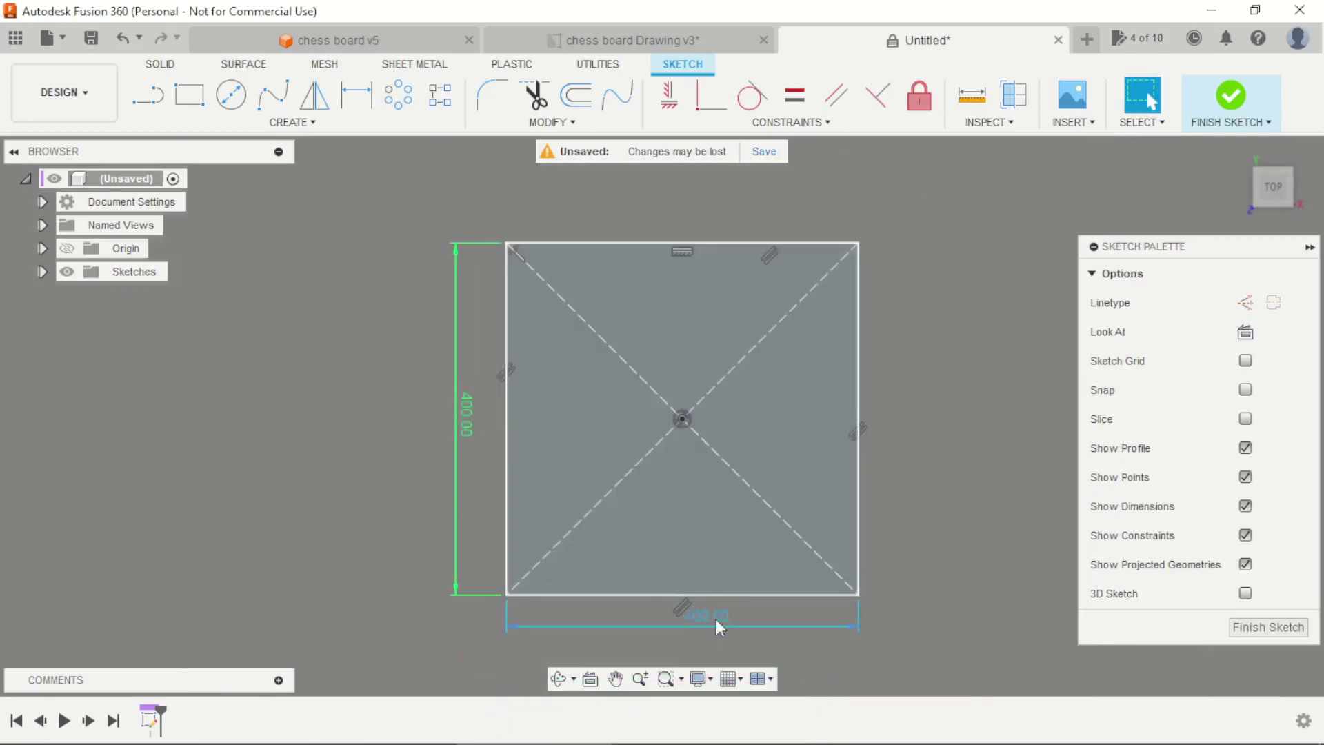
left_click(1232, 110)
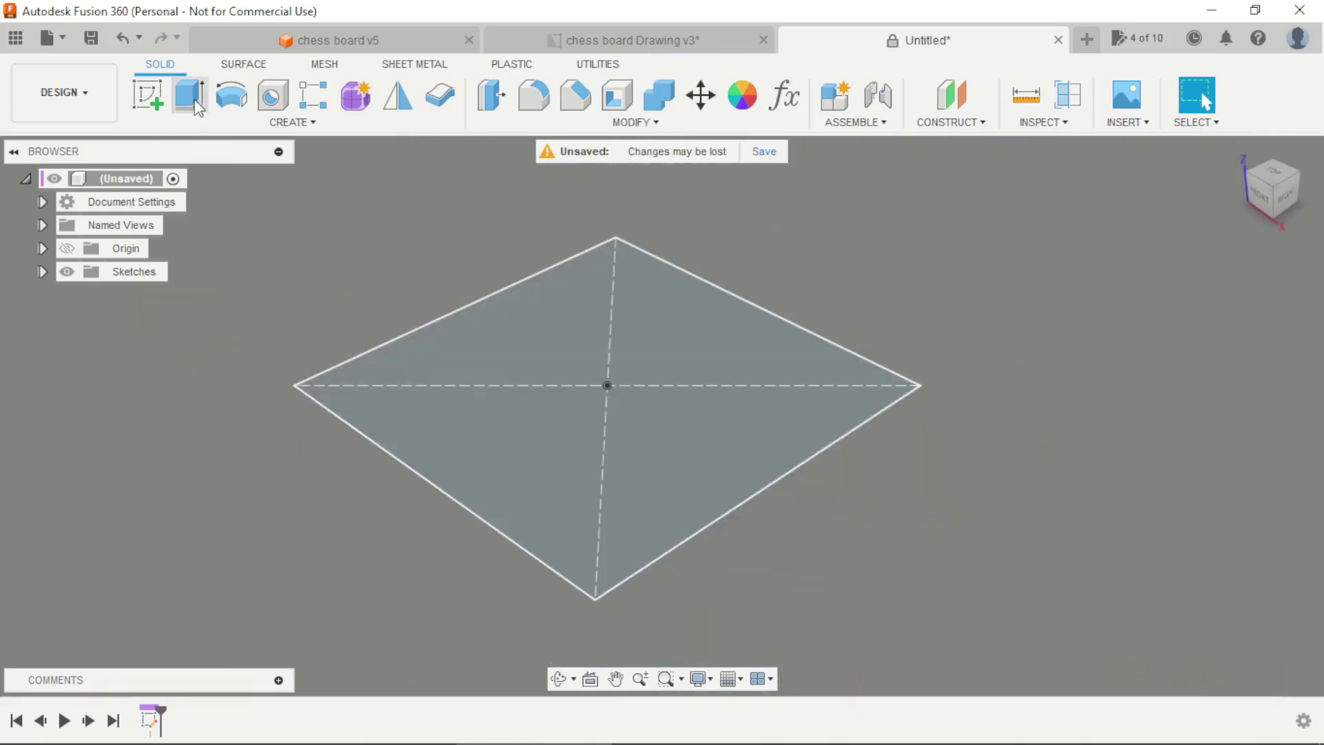
Extrude the square symmetrically to a 60 mm whole-length board thickness
left_click(190, 97)
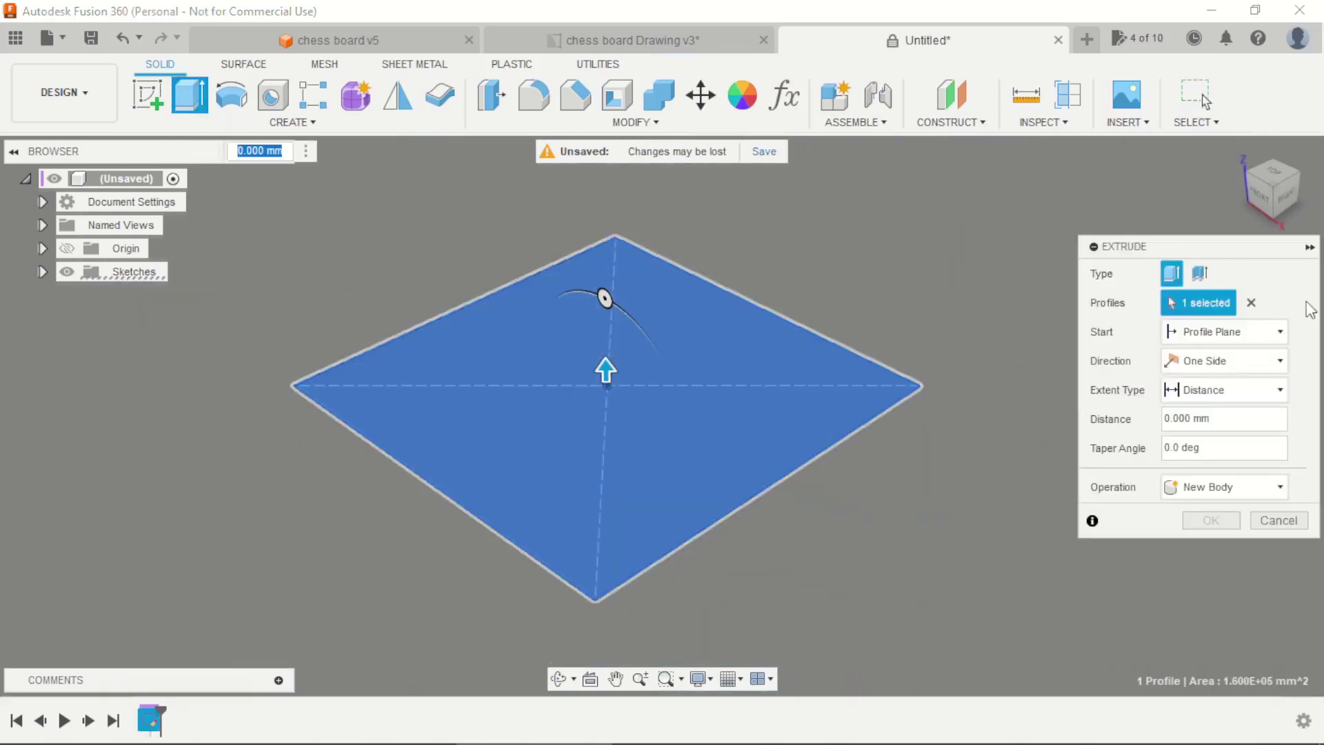
left_click(1201, 367)
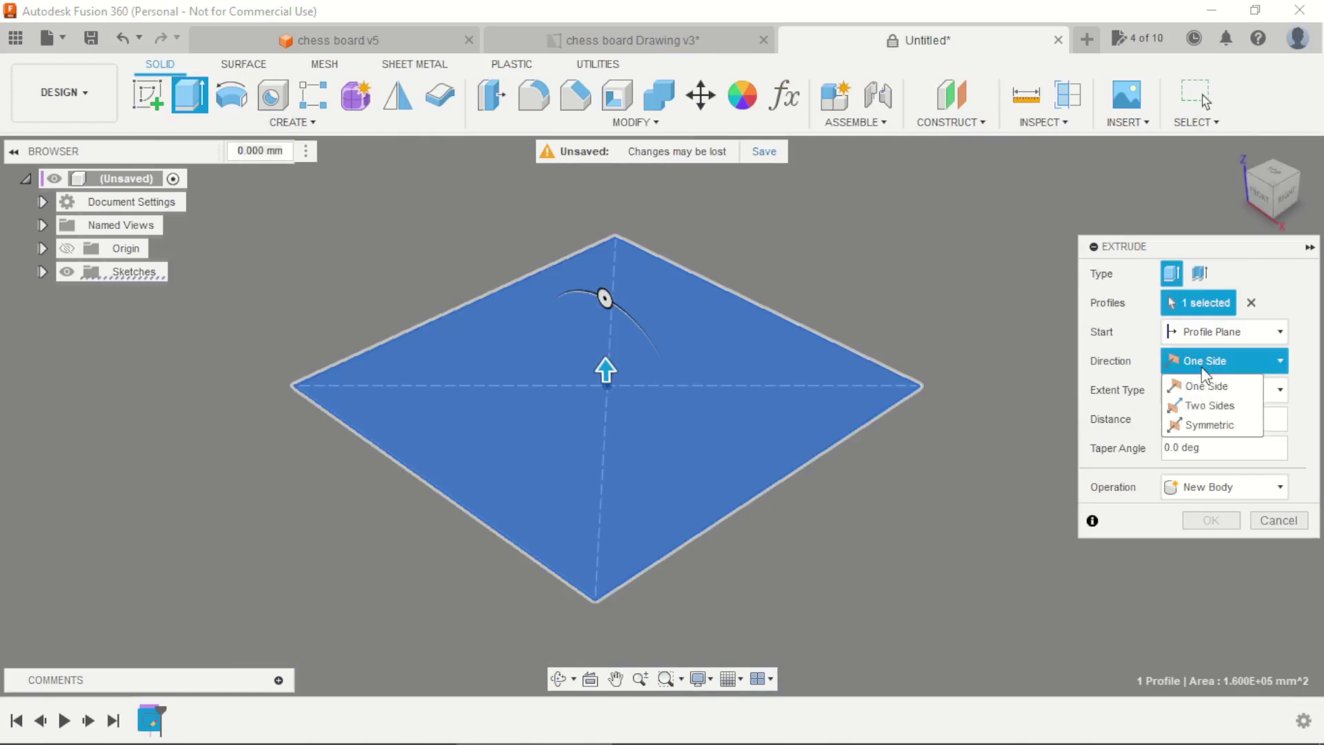
left_click(1210, 425)
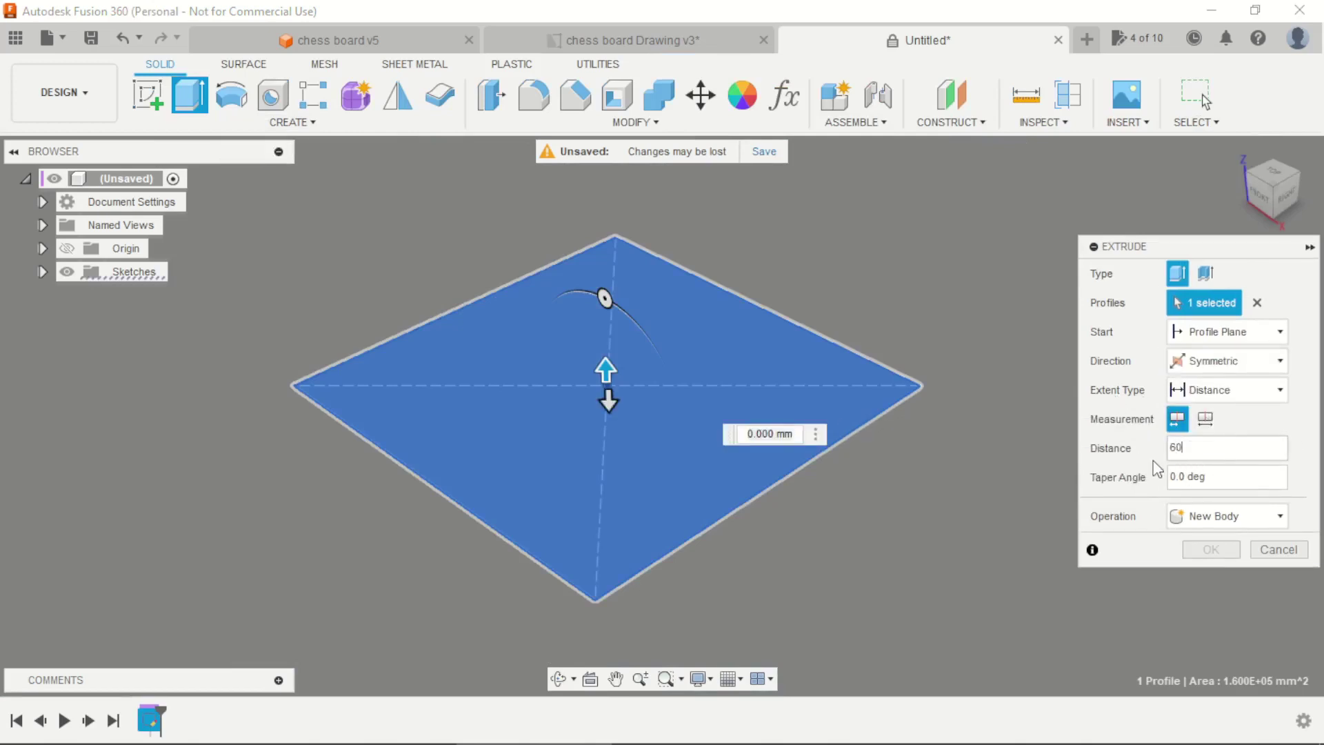
left_click(1207, 424)
scroll(739, 564, "up", 2)
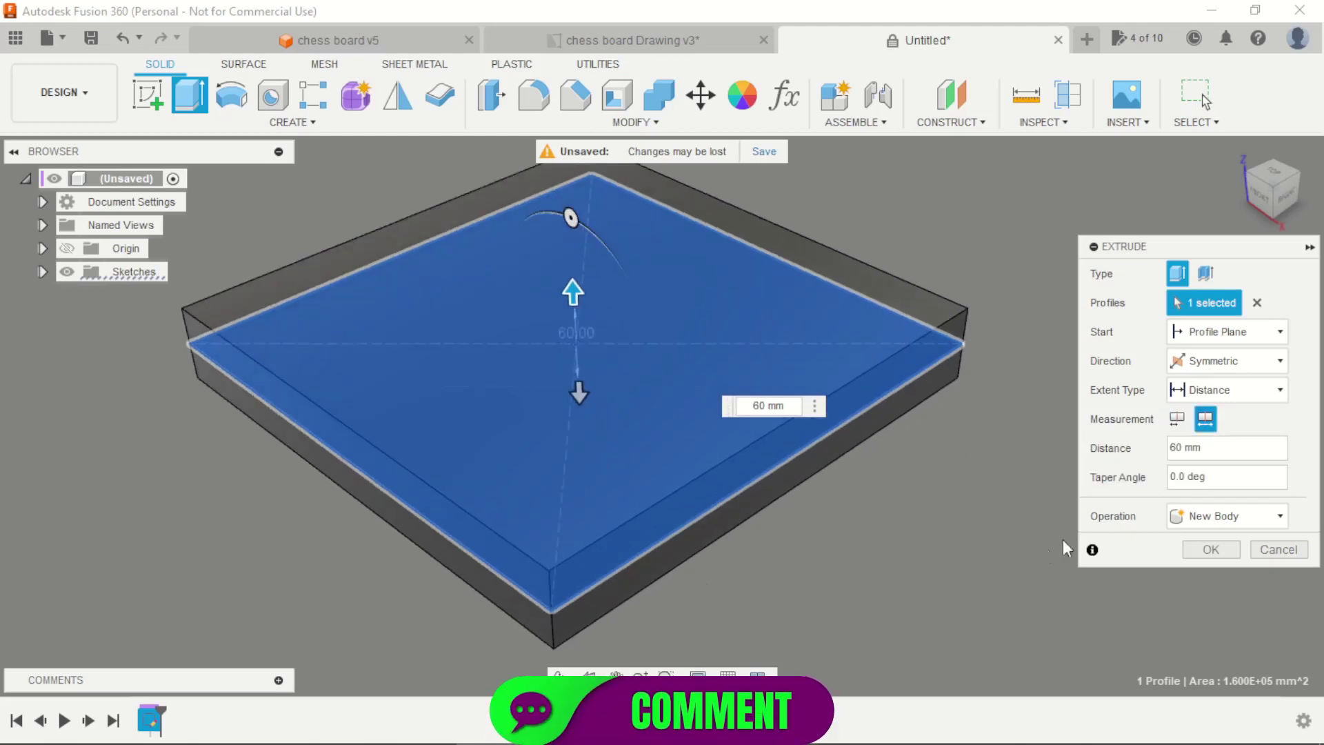
left_click(1208, 550)
scroll(931, 511, "down", 2)
middle_click_drag(931, 511, 949, 550, "shift")
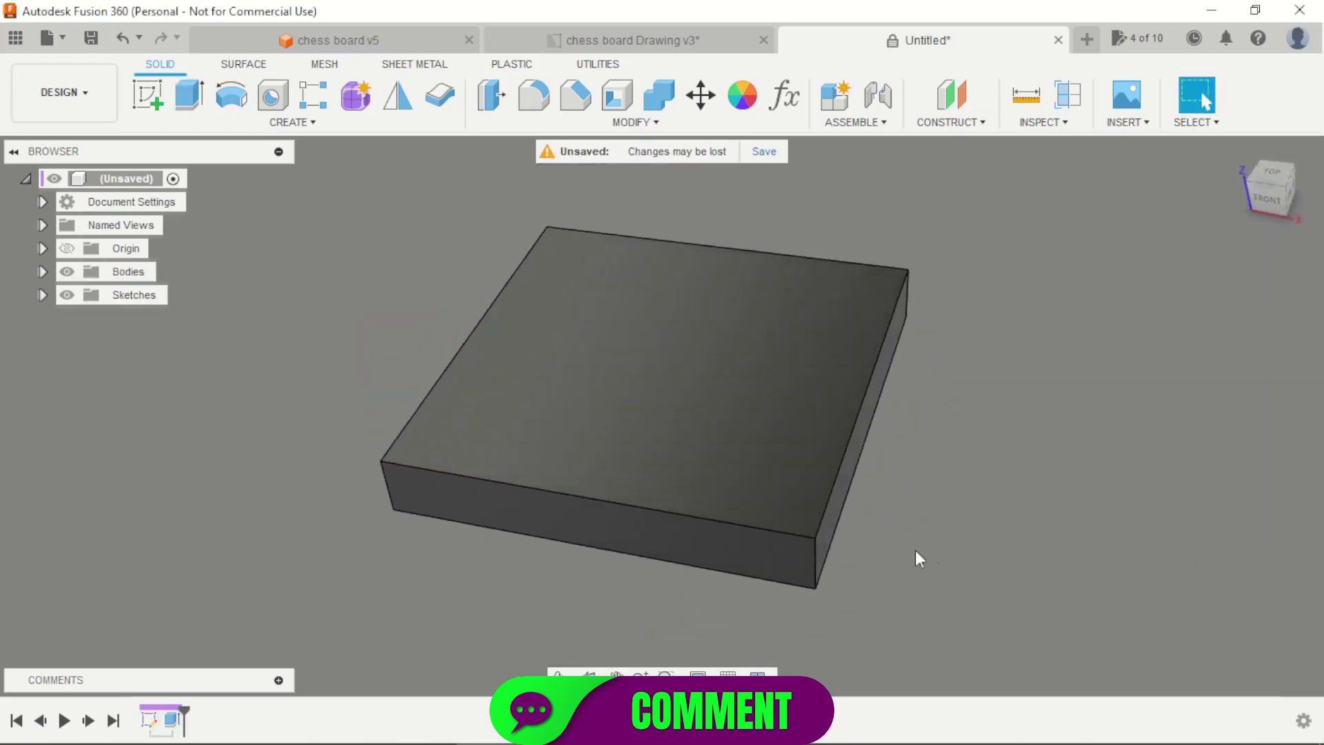
Start a chamfer and select the board's top and near side edges
scroll(875, 557, "up", 5)
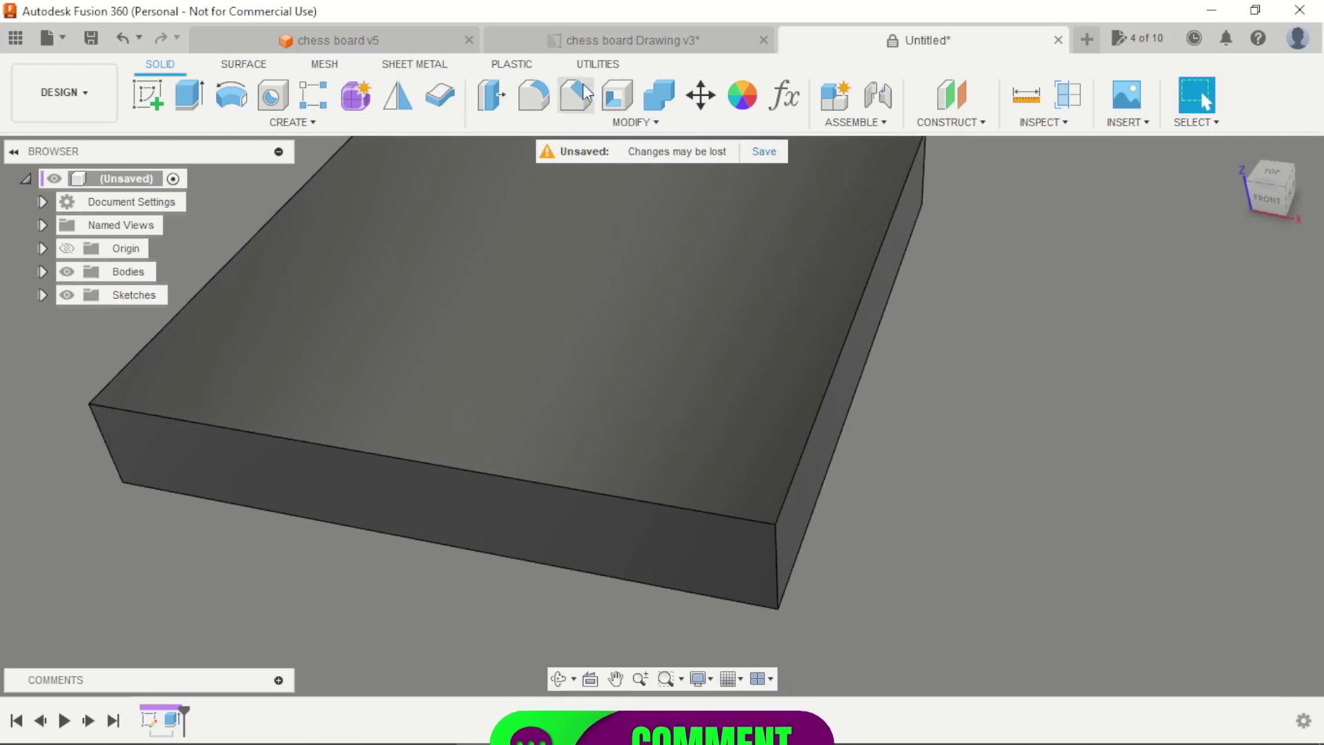
left_click(579, 95)
left_click(739, 517)
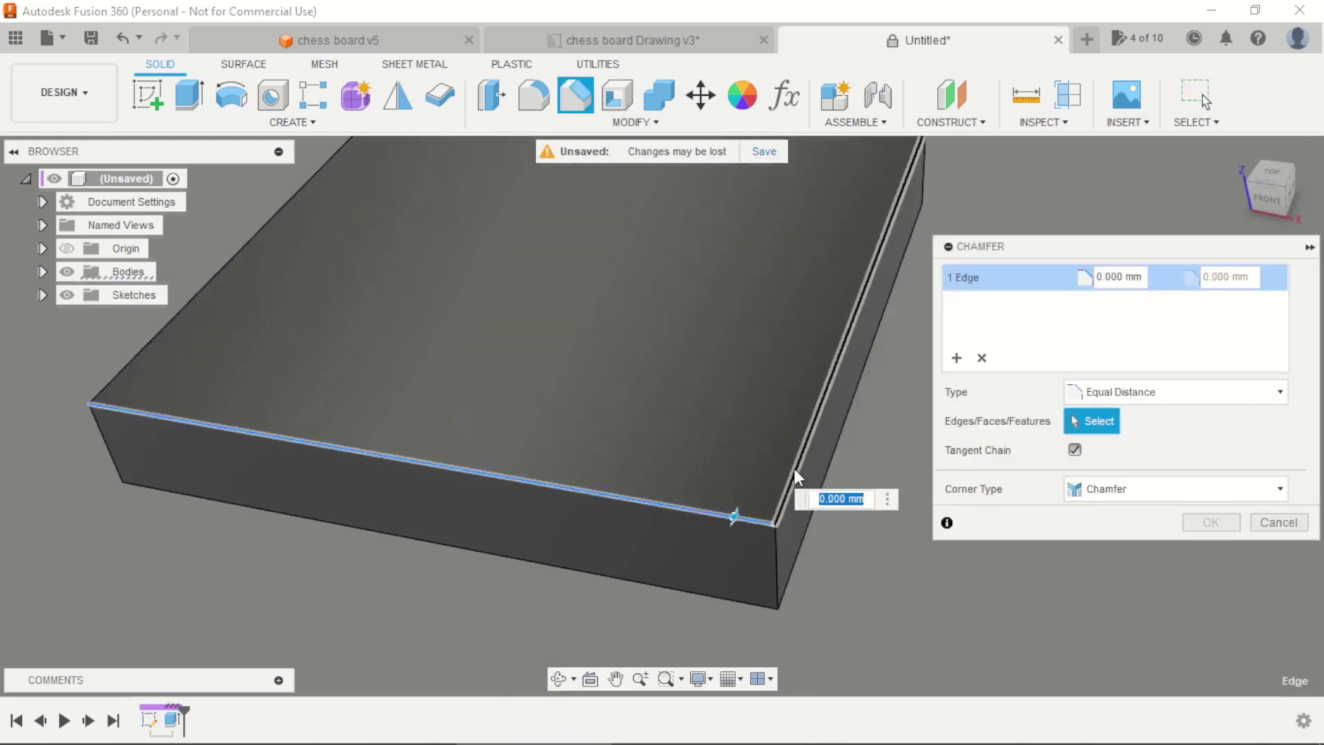
left_click(795, 473)
left_click(762, 601)
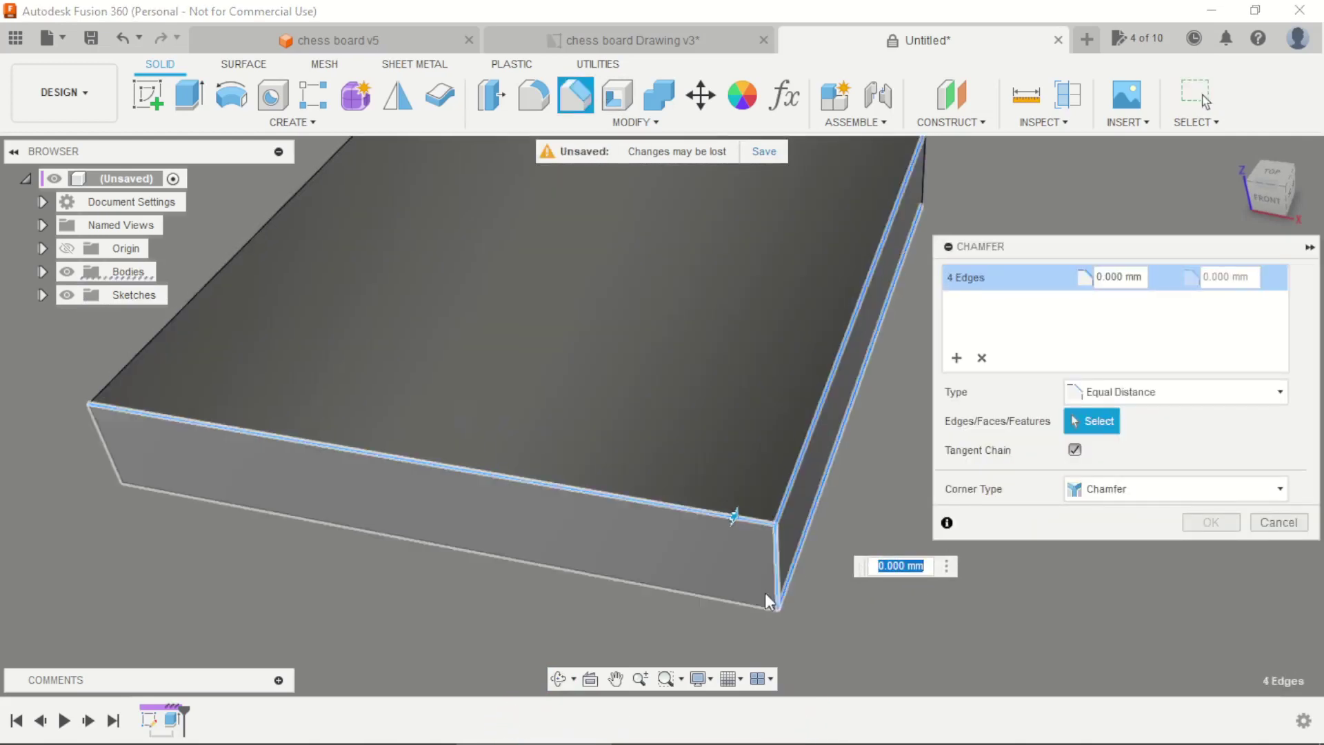
left_click(778, 571)
scroll(781, 571, "down", 3)
middle_click_drag(664, 613, 804, 576, "shift")
left_click(805, 576)
scroll(774, 559, "up", 3)
left_click(734, 436)
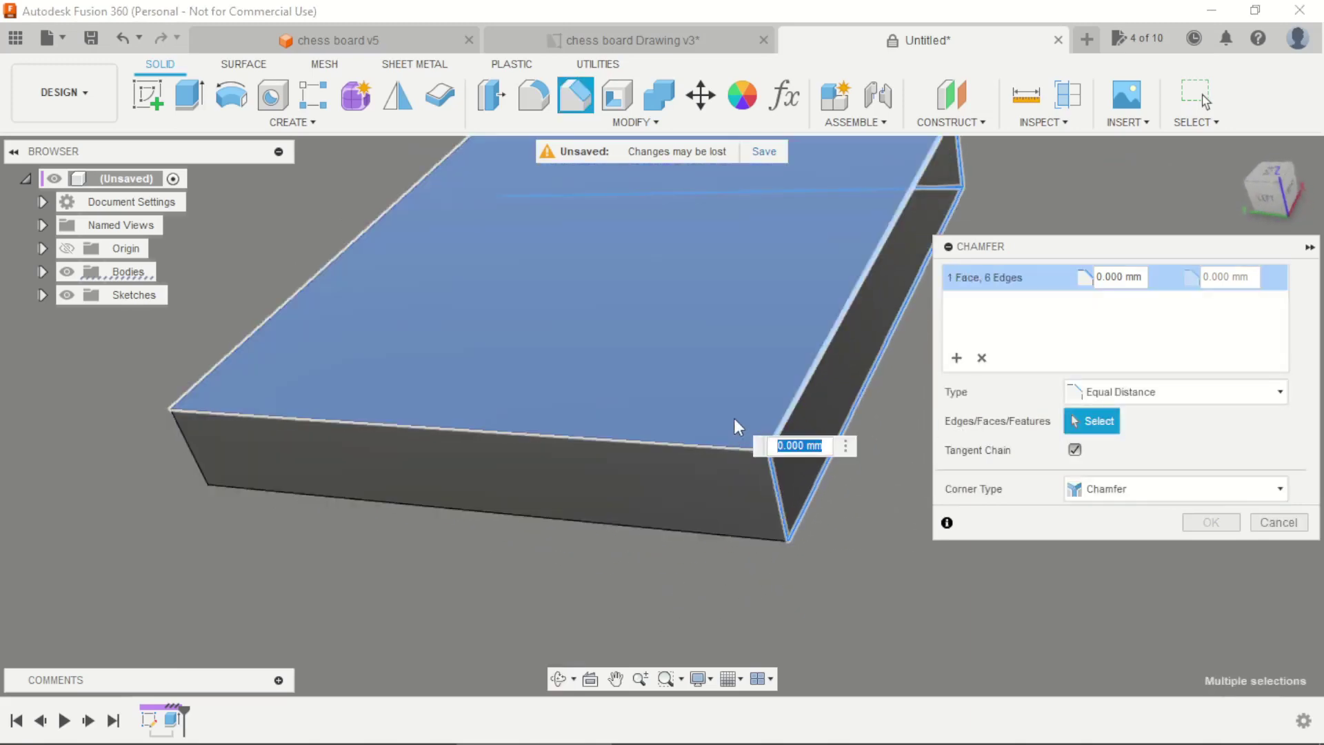
left_click(730, 408)
left_click(729, 445)
left_click(743, 535)
Add the remaining vertical corner and front edges so all 12 edges are selected
middle_click_drag(744, 536, 640, 586, "shift")
left_click(638, 582)
left_click(611, 514)
left_click(592, 614)
scroll(610, 592, "down", 5)
middle_click_drag(762, 607, 603, 610, "shift")
scroll(565, 585, "up", 5)
left_click(567, 587)
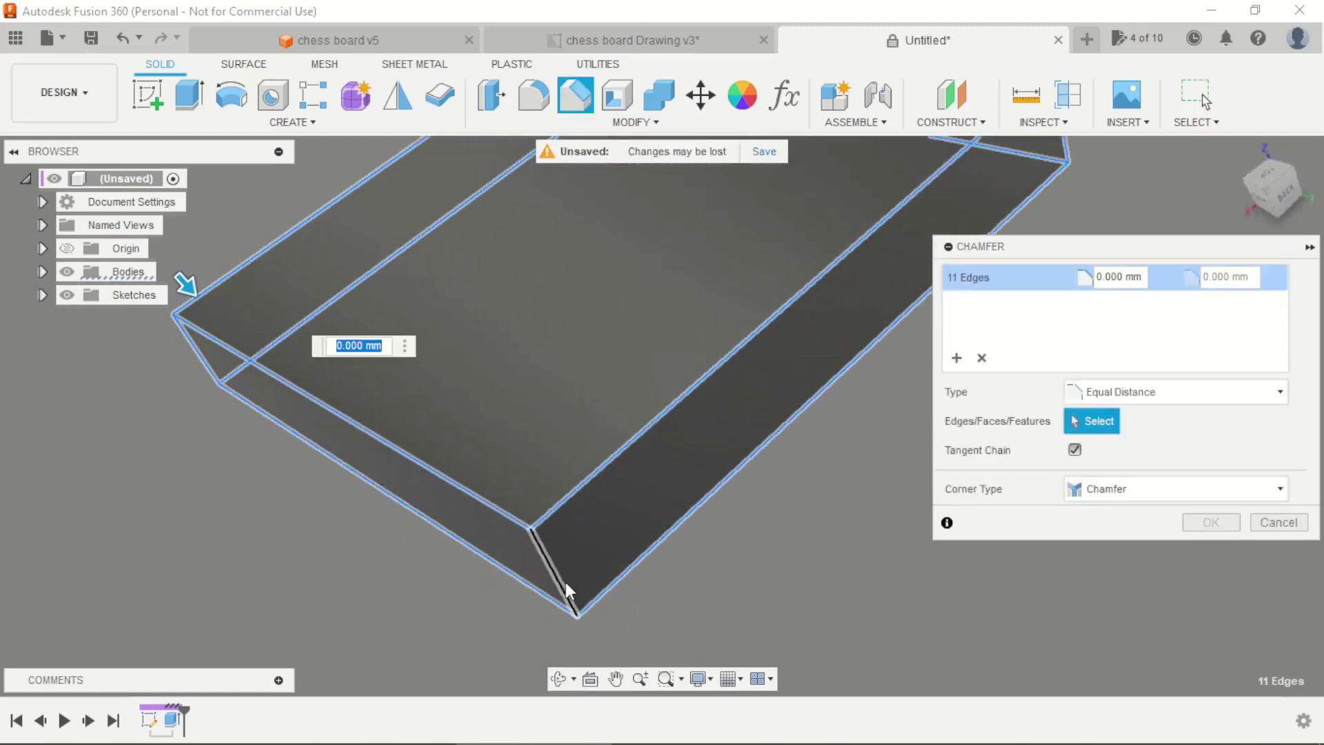
scroll(573, 576, "down", 5)
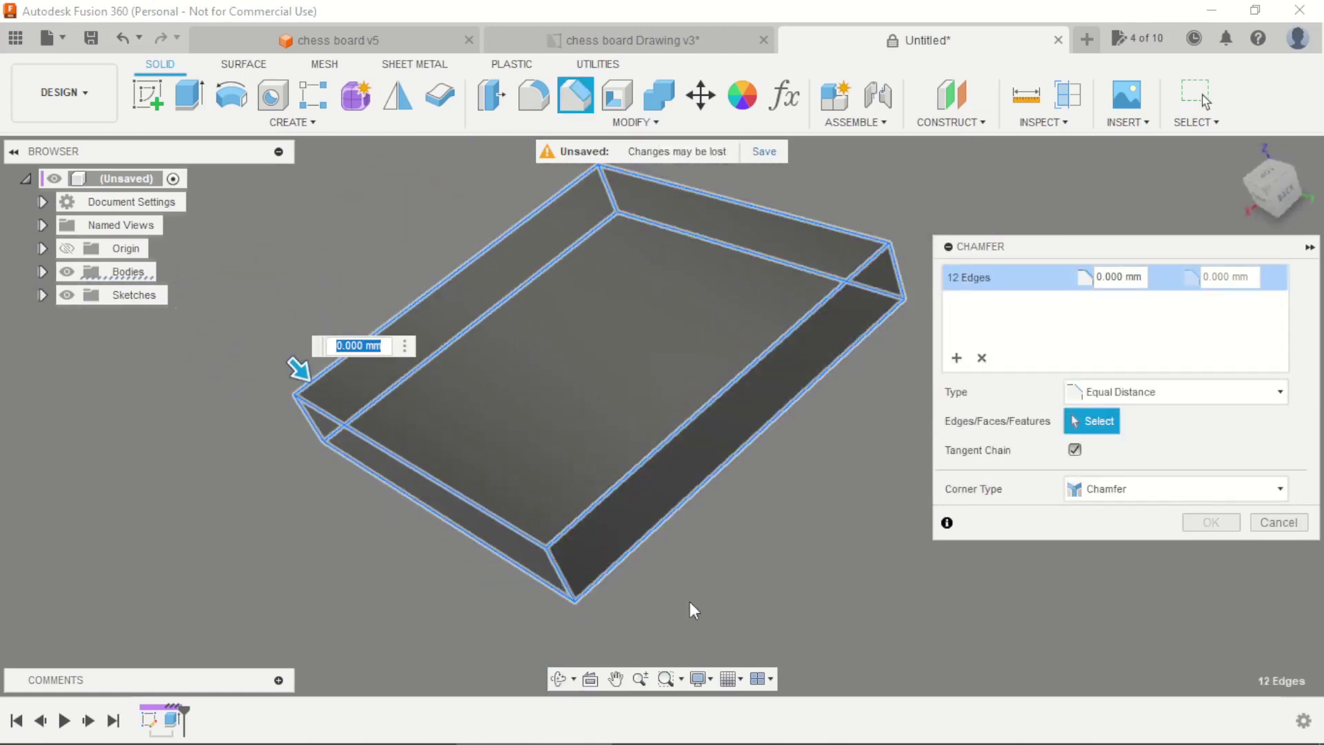
middle_click_drag(691, 599, 792, 594, "shift")
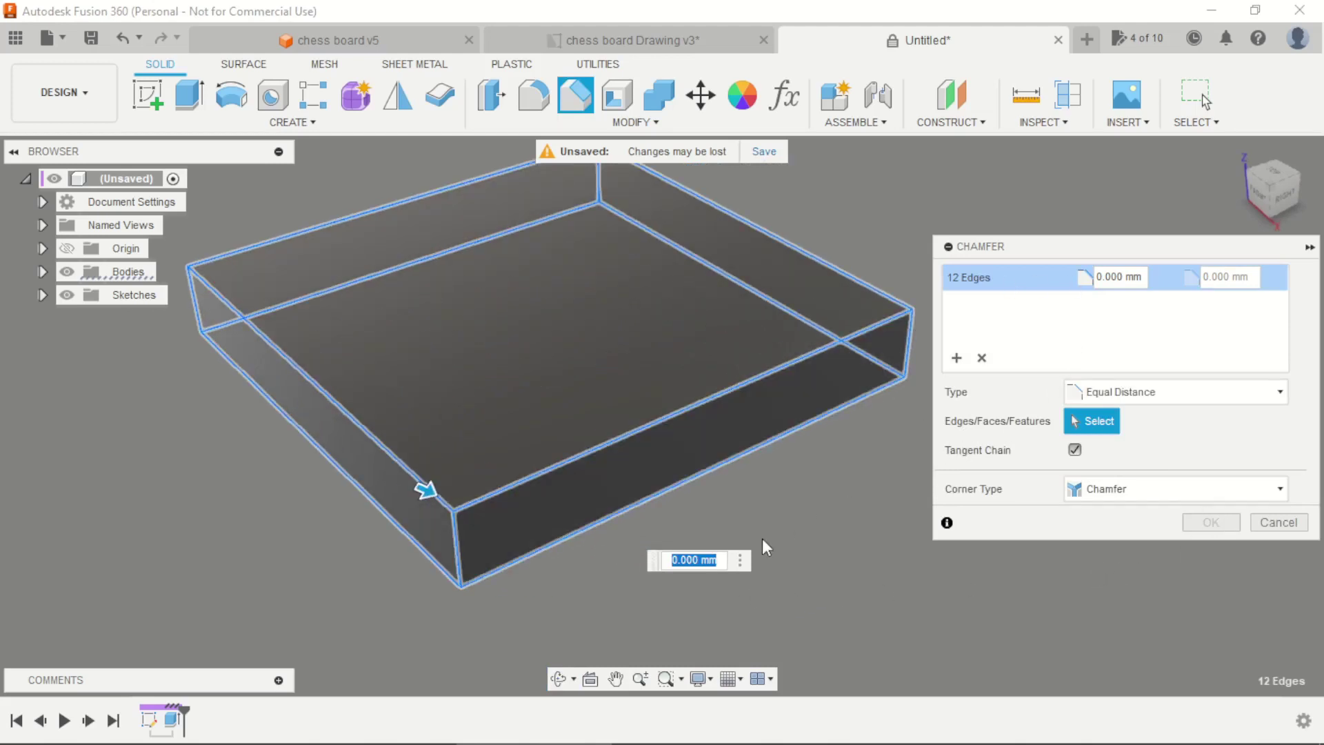
Set the chamfer to 2 mm with mitered corners and apply it
type("2")
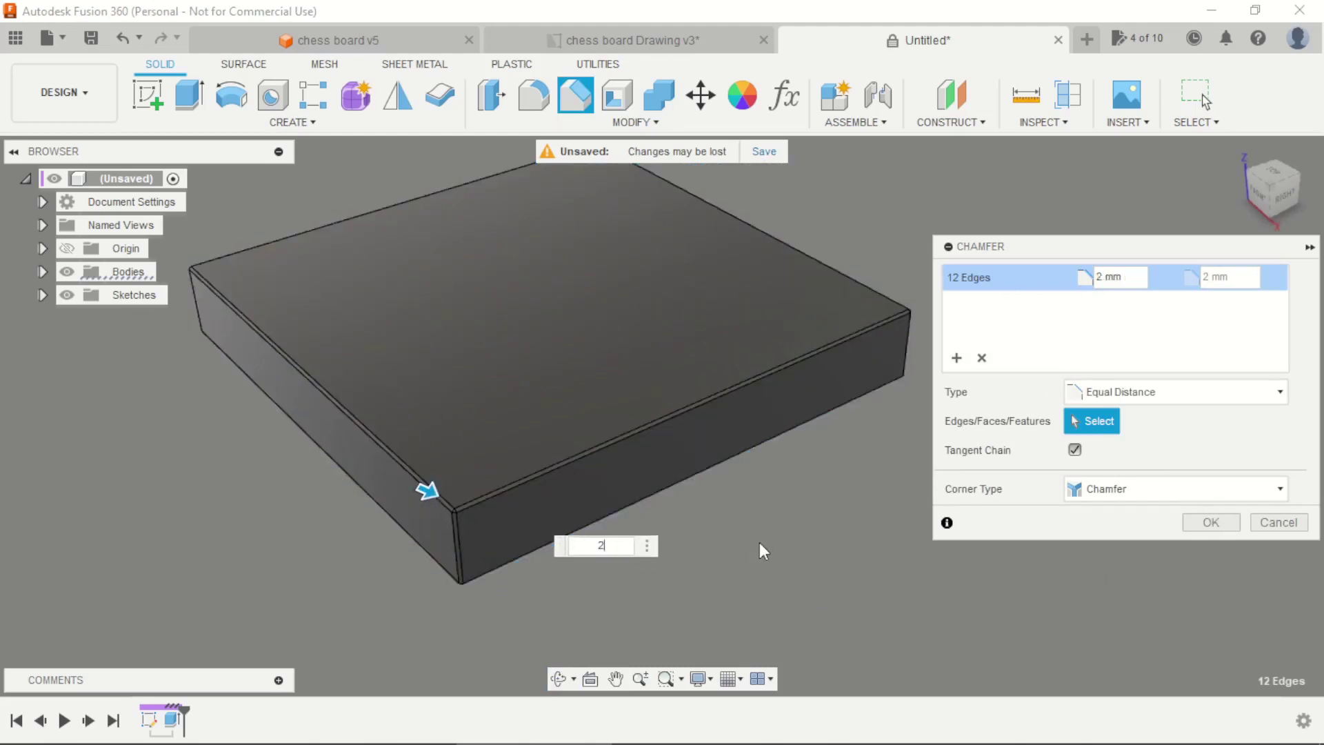
left_click(1094, 487)
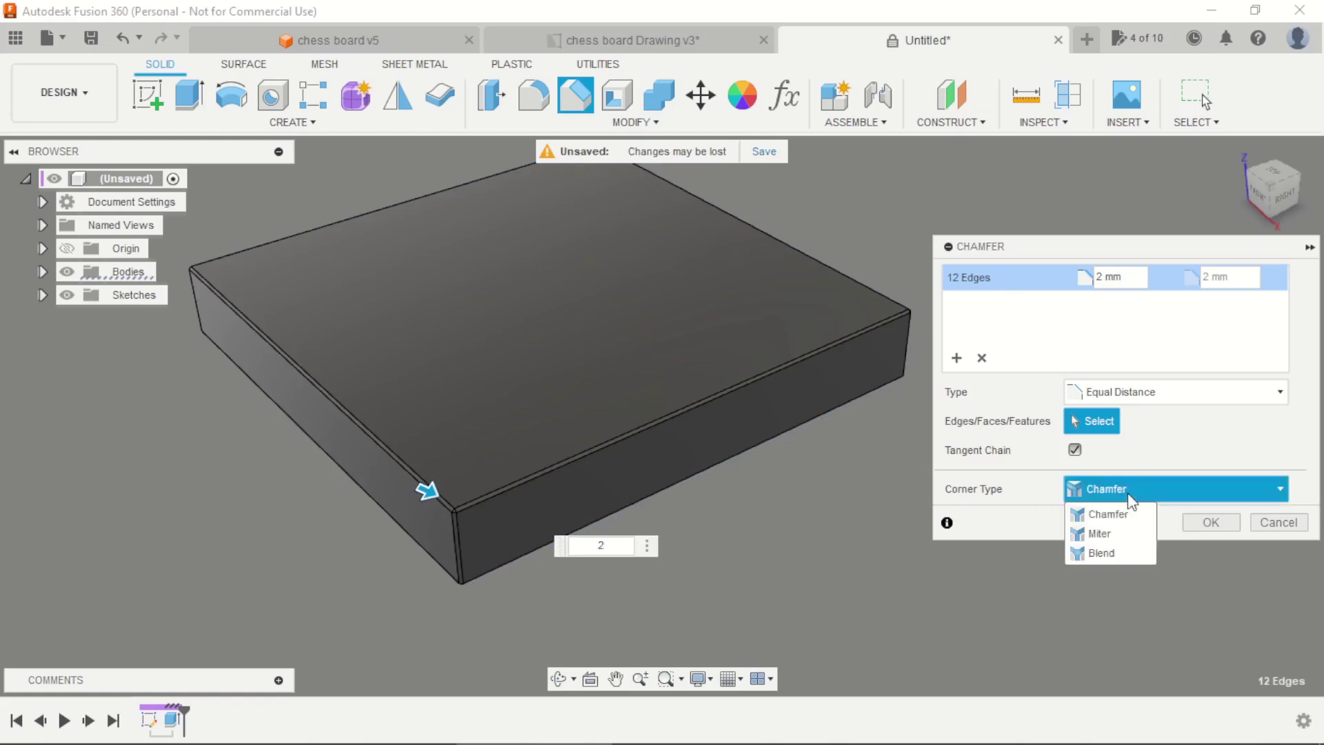
left_click(1114, 532)
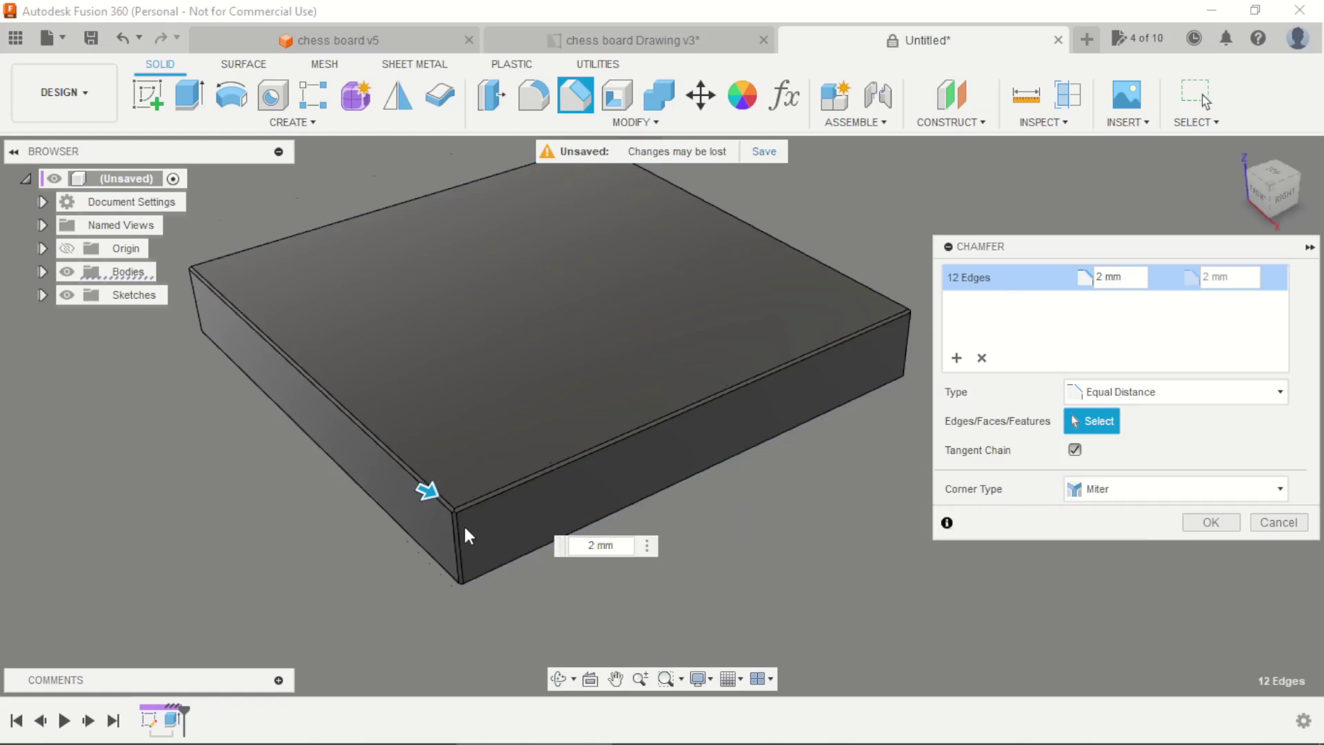
scroll(463, 523, "up", 5)
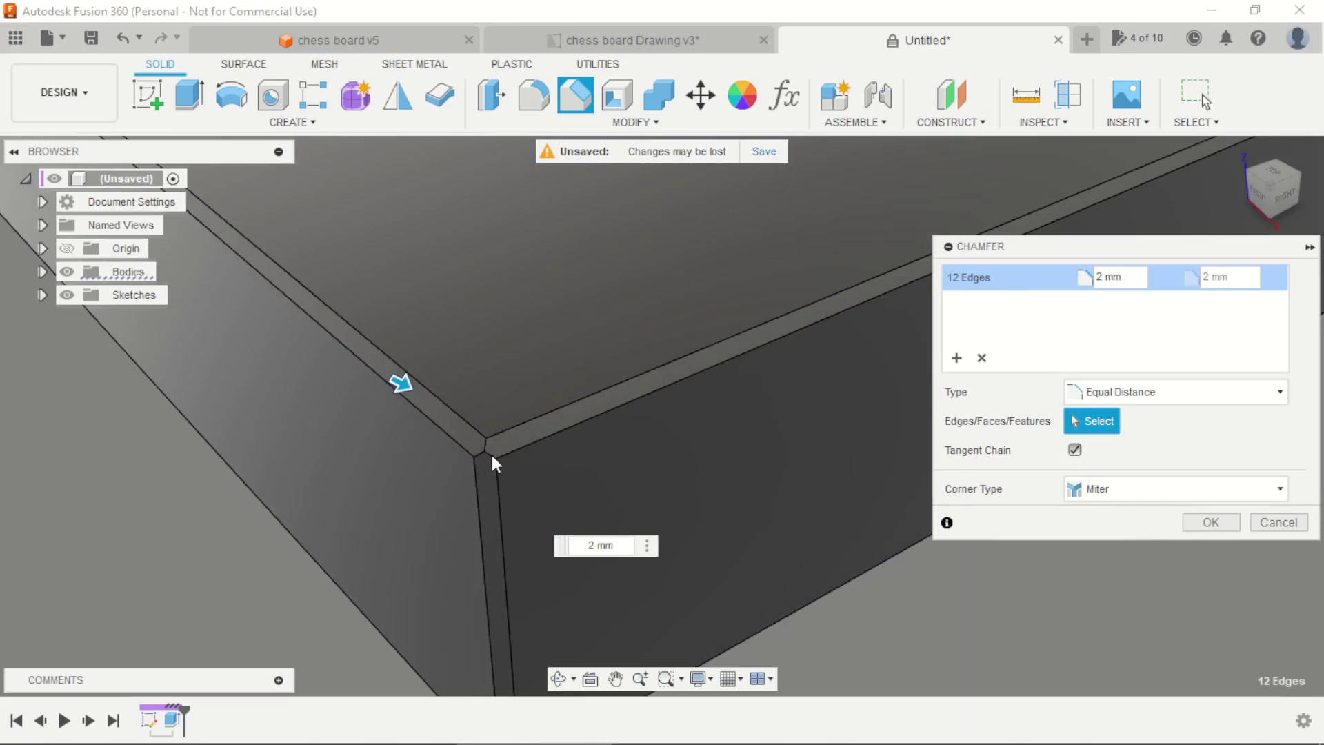
scroll(726, 466, "down", 3)
left_click(1205, 525)
scroll(759, 508, "down", 5)
middle_click_drag(758, 509, 272, 241, "shift")
left_click(149, 104)
Place a new sketch on the board's front face
left_click(692, 453)
scroll(542, 450, "up", 2)
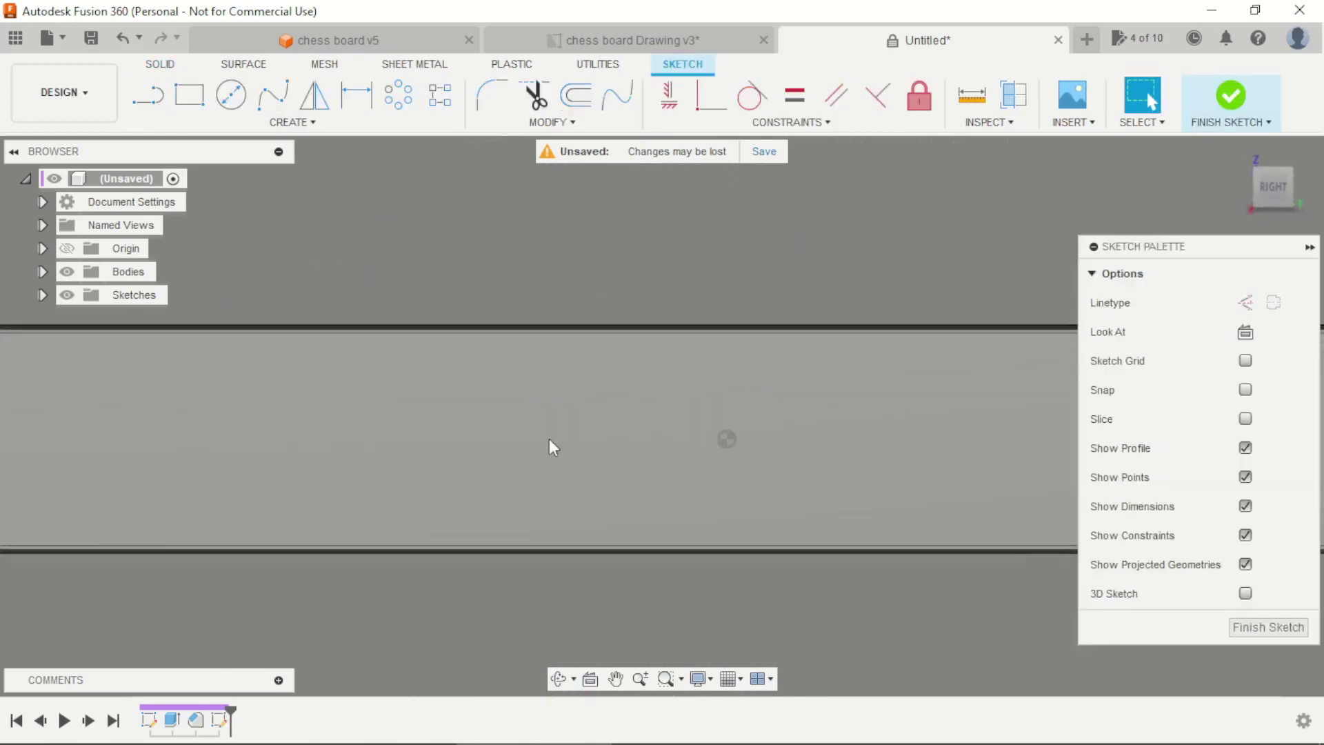
scroll(719, 414, "down", 2)
scroll(547, 397, "up", 3)
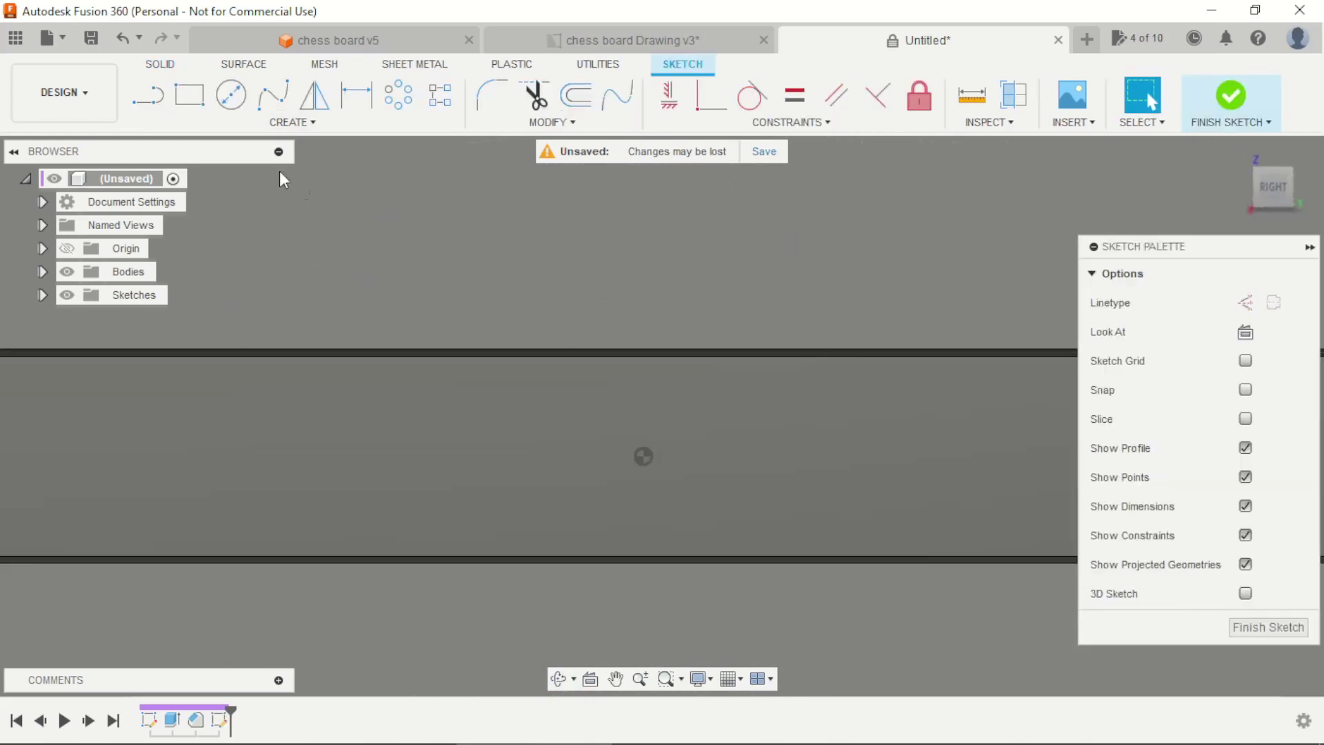
Draw a 90 × 25 mm center rectangle at the face origin and finish the sketch
left_click(198, 103)
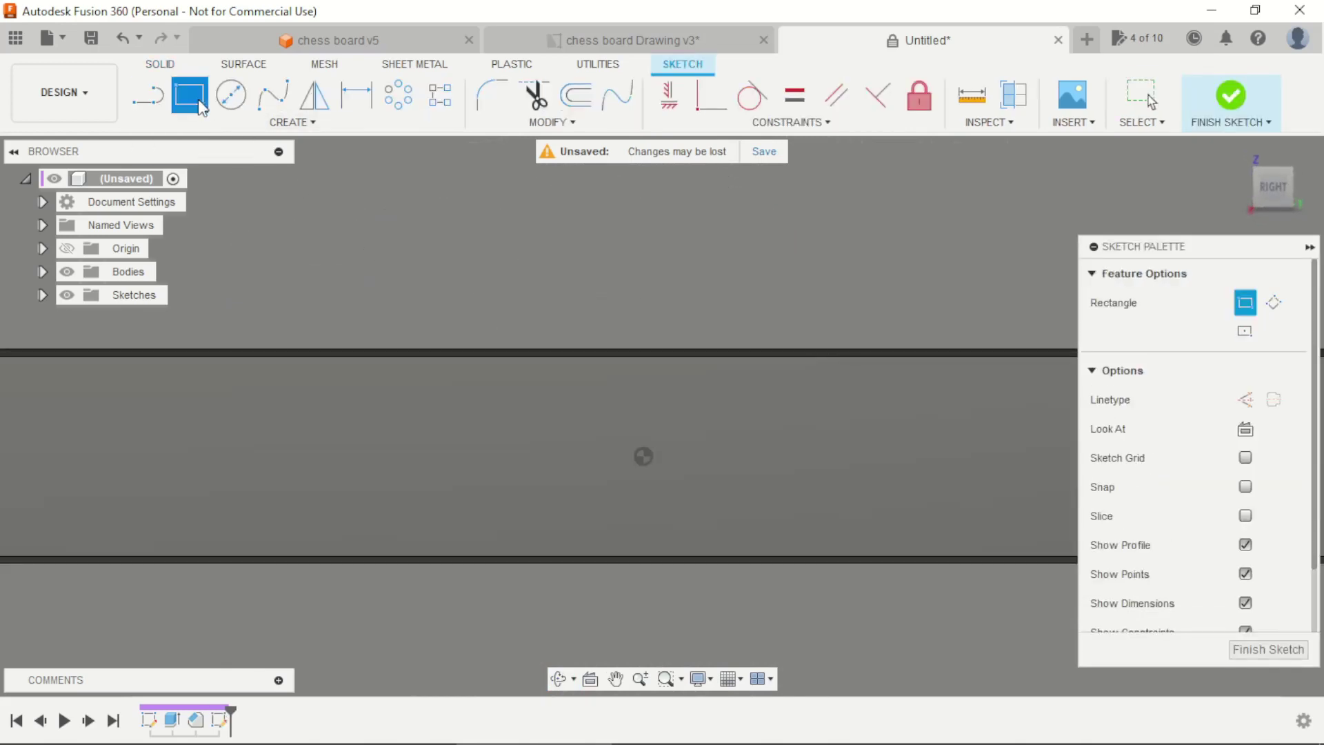
left_click(1246, 334)
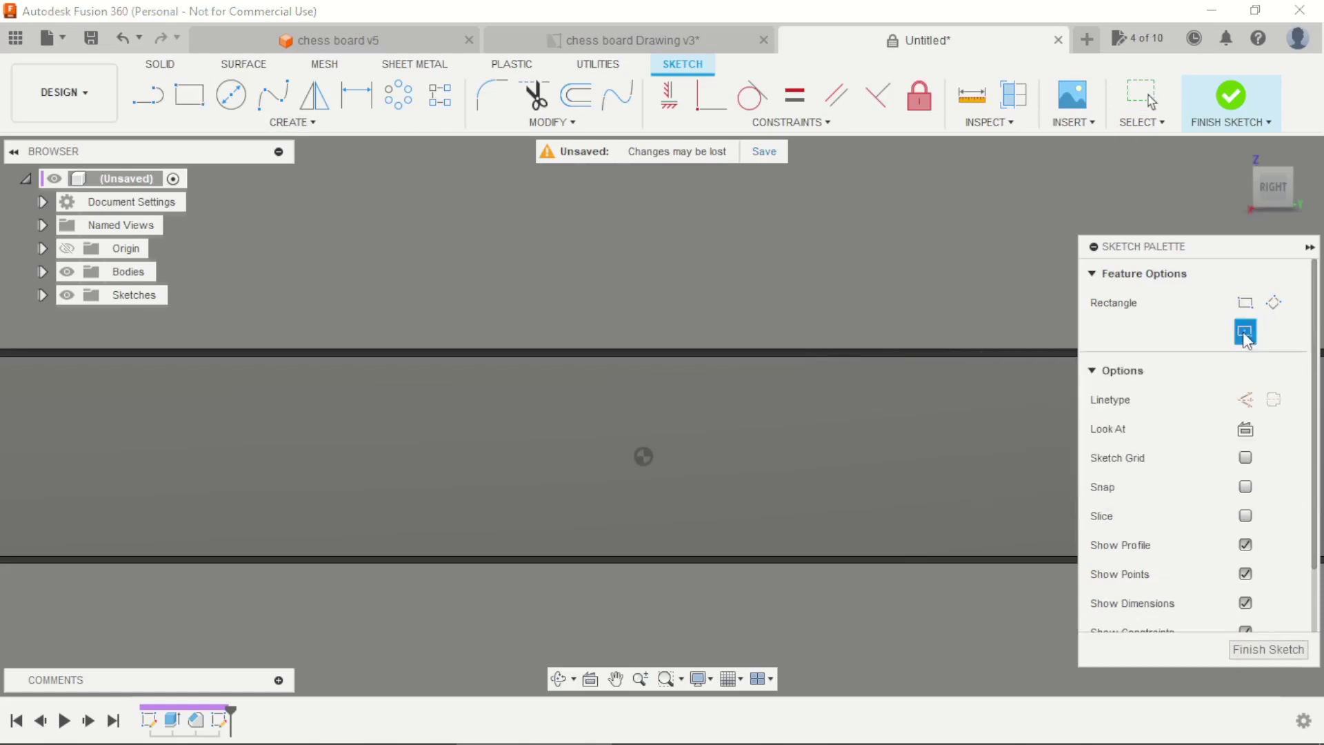
left_click(648, 461)
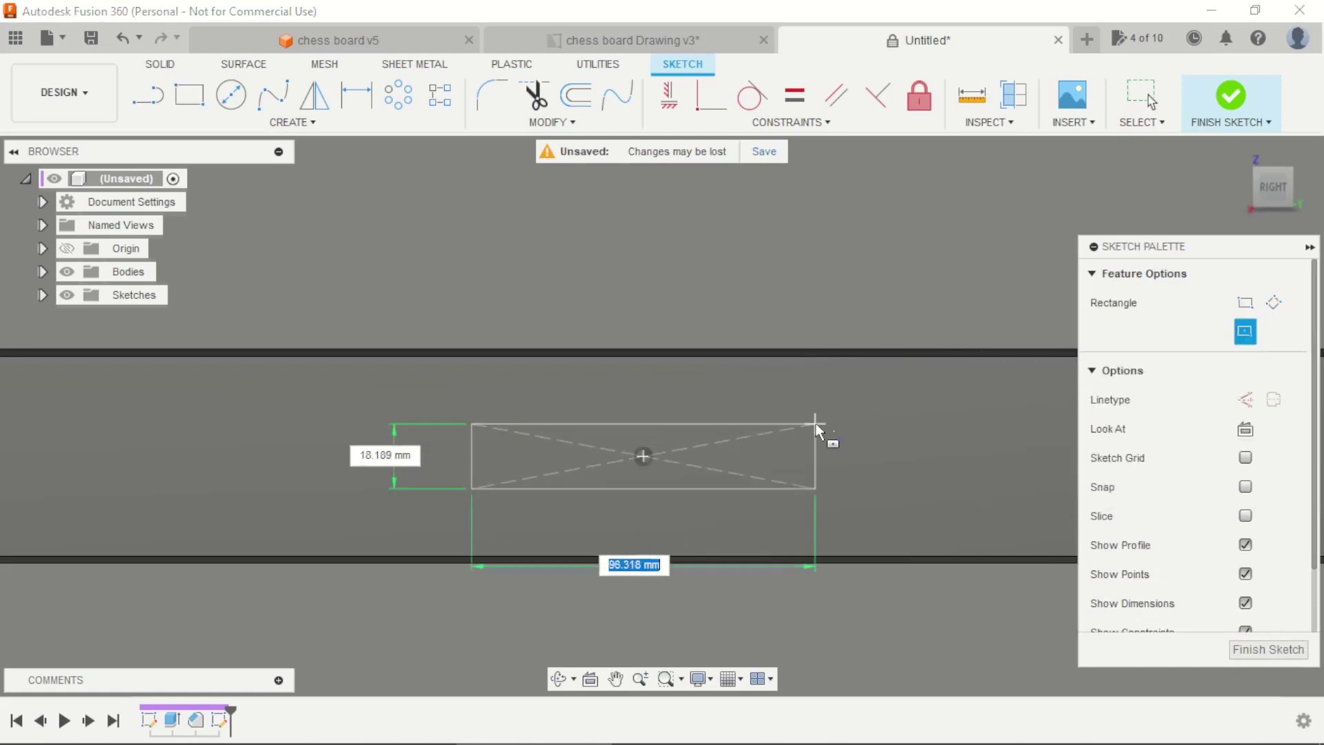
type("90")
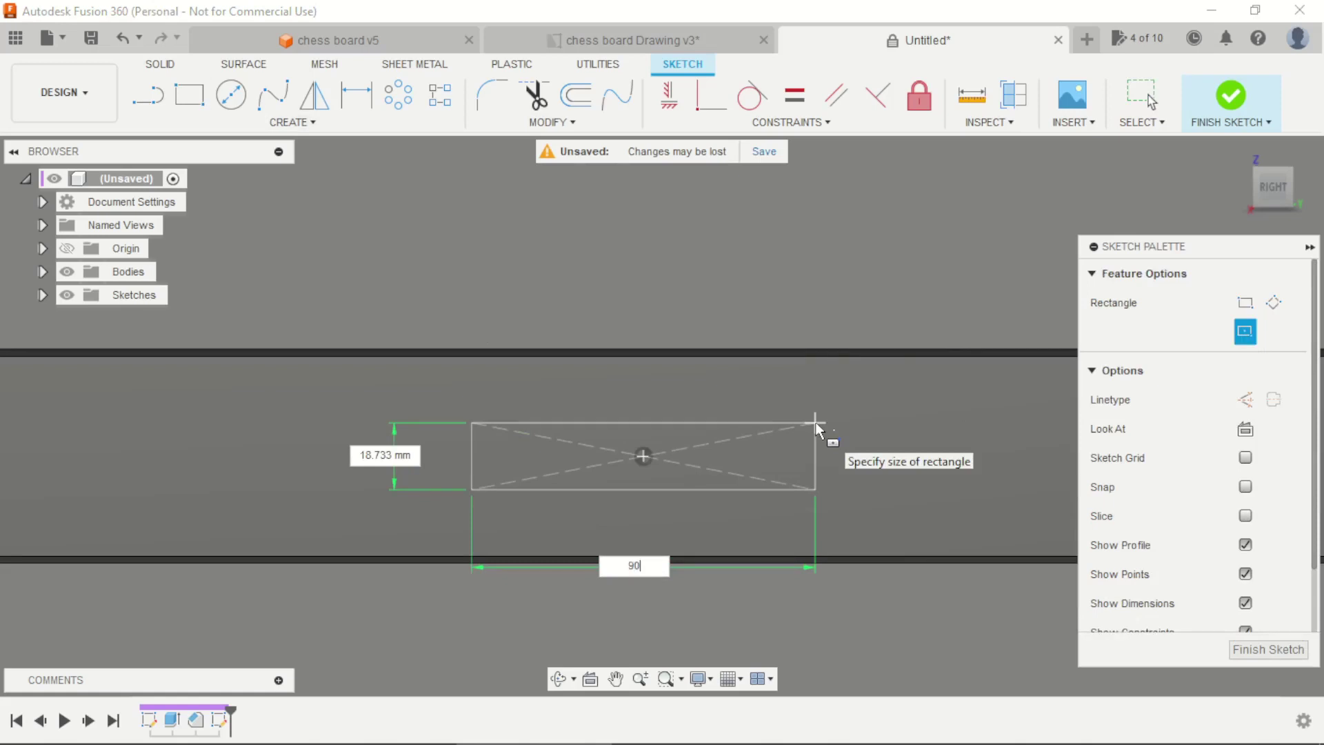
key("Tab")
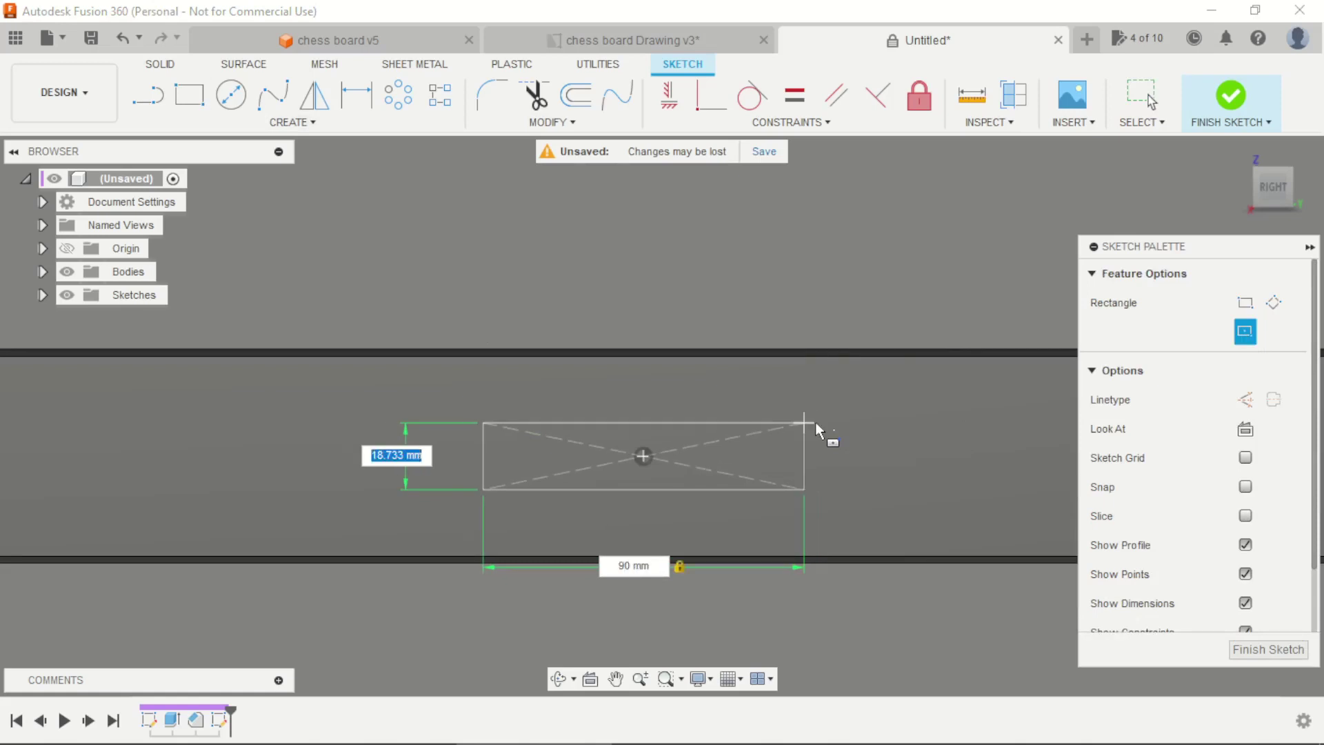
type("25")
key("Return")
key("Escape")
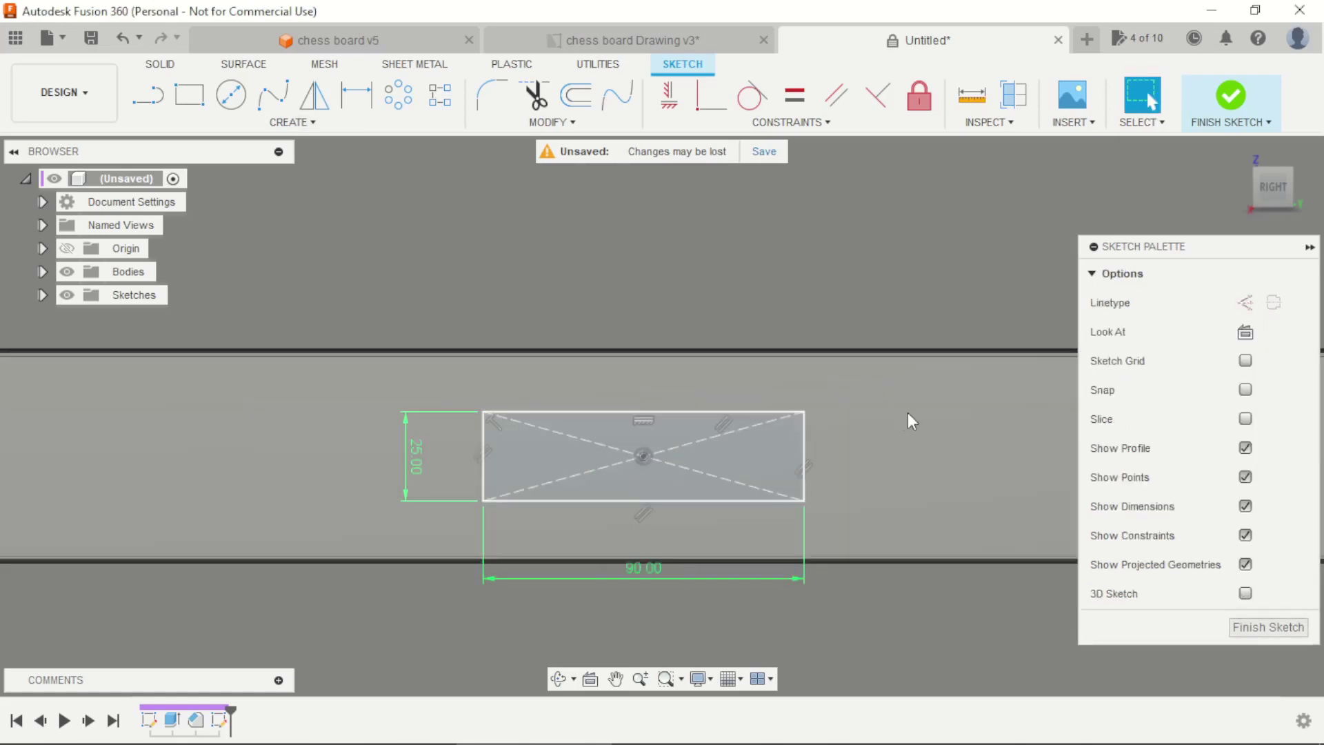
left_click(1203, 130)
scroll(761, 449, "up", 5)
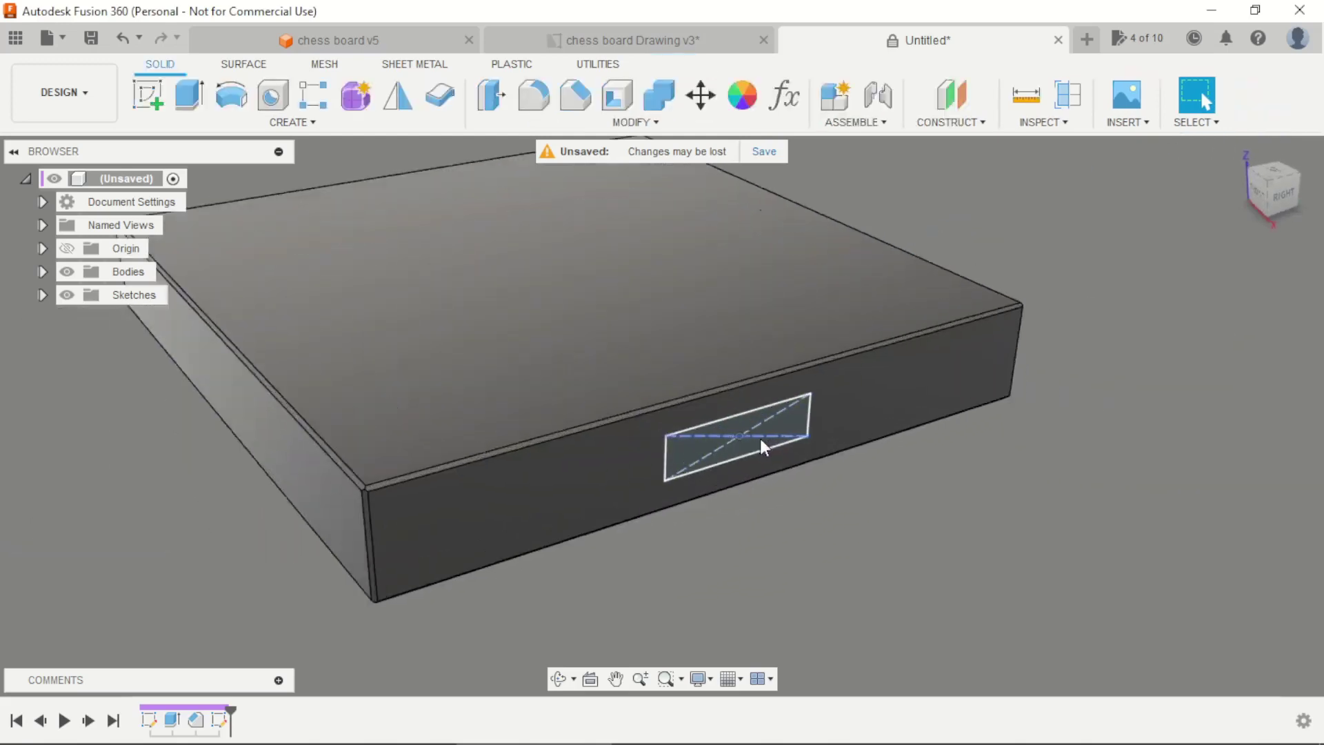
Switch to the chess board Drawing v3 sheet and zoom into section A-A and the slot detail
left_click(610, 42)
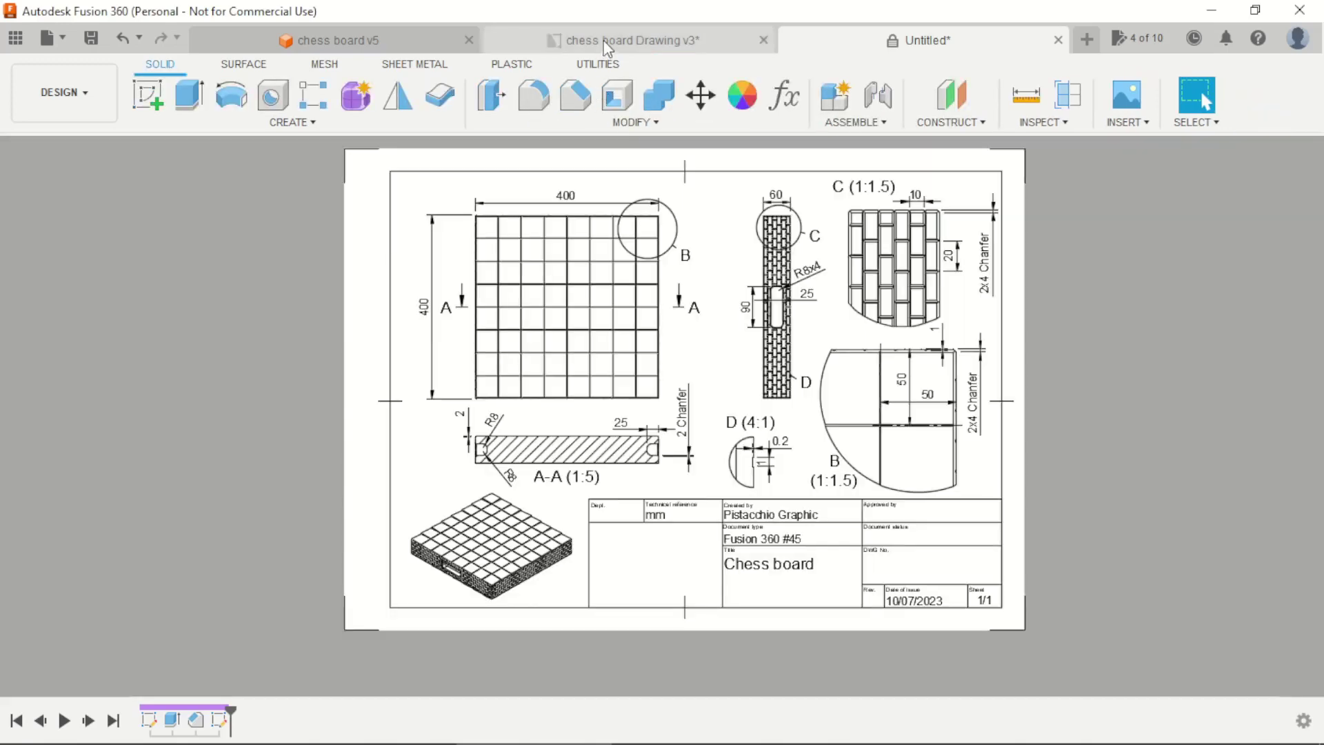
scroll(619, 489, "up", 10)
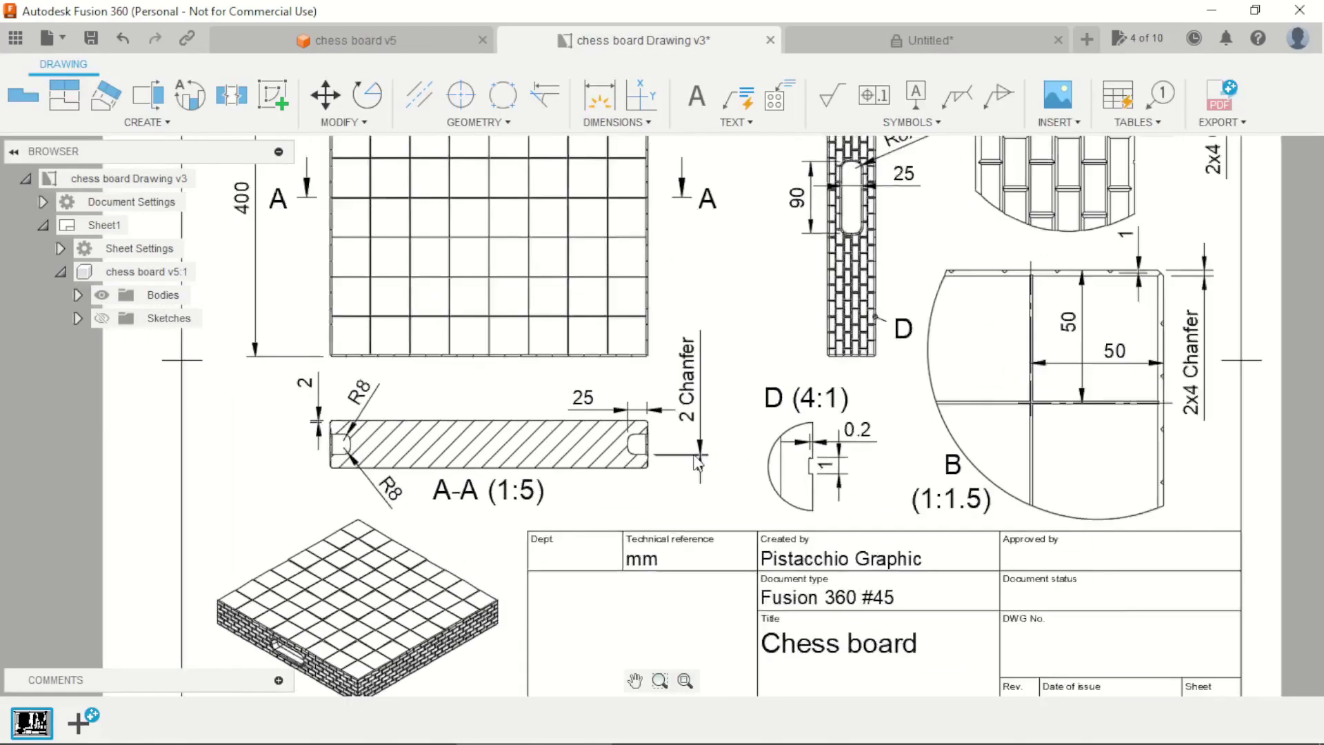
scroll(527, 378, "up", 2)
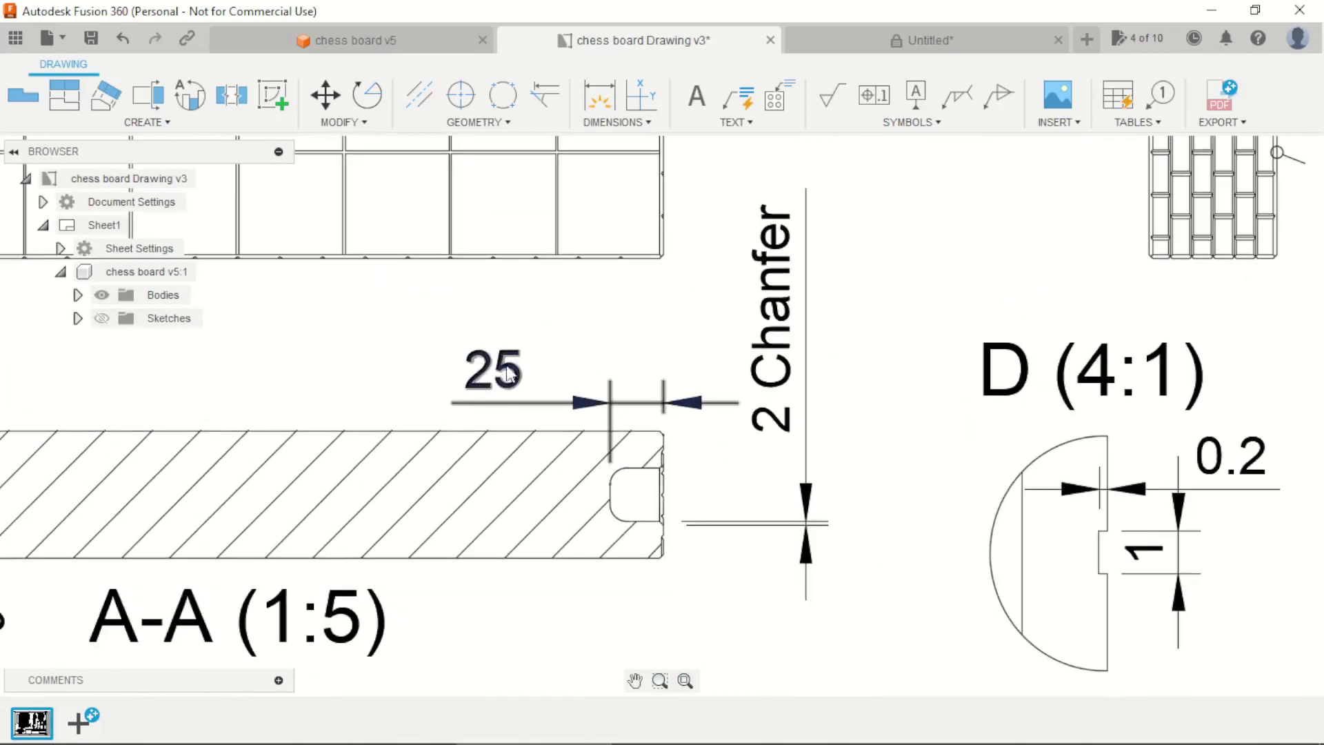
scroll(509, 374, "down", 6)
scroll(733, 224, "up", 5)
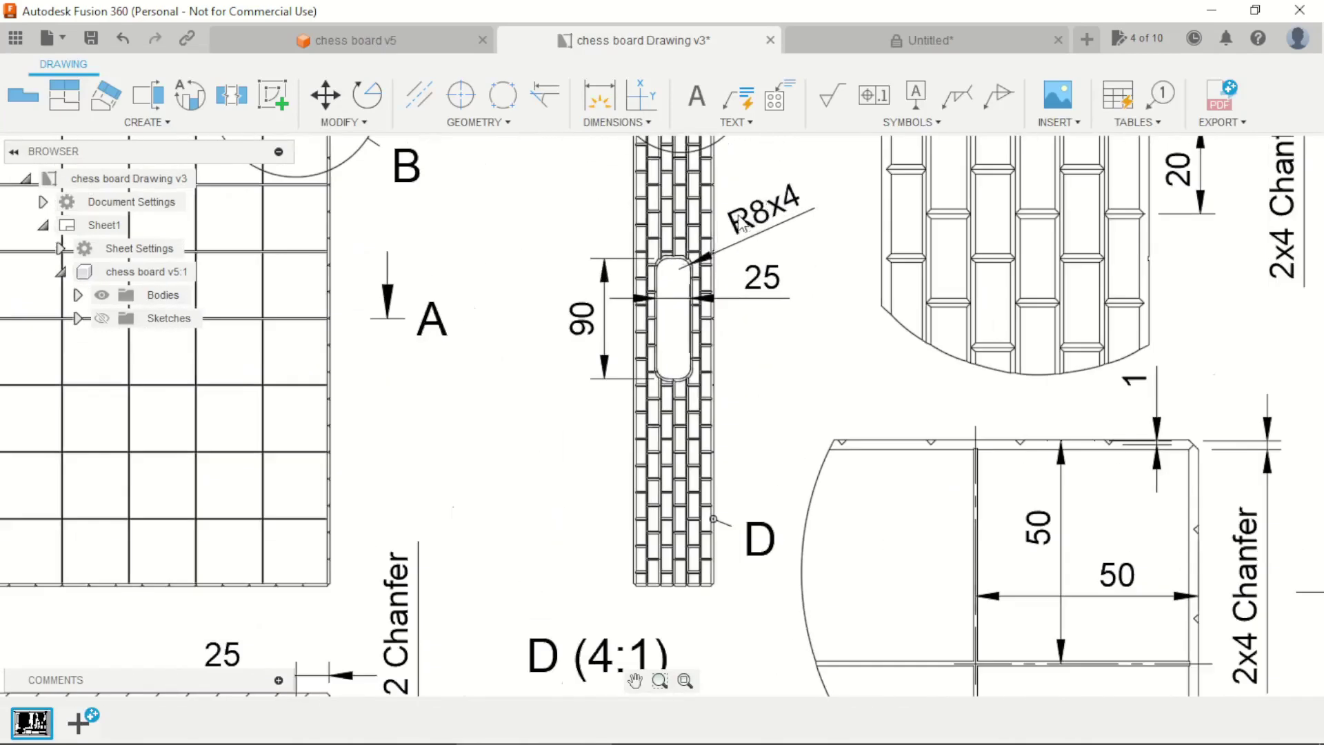
Back in the Untitled design, extrude the rectangle -25 mm as a cut into the board
left_click(896, 43)
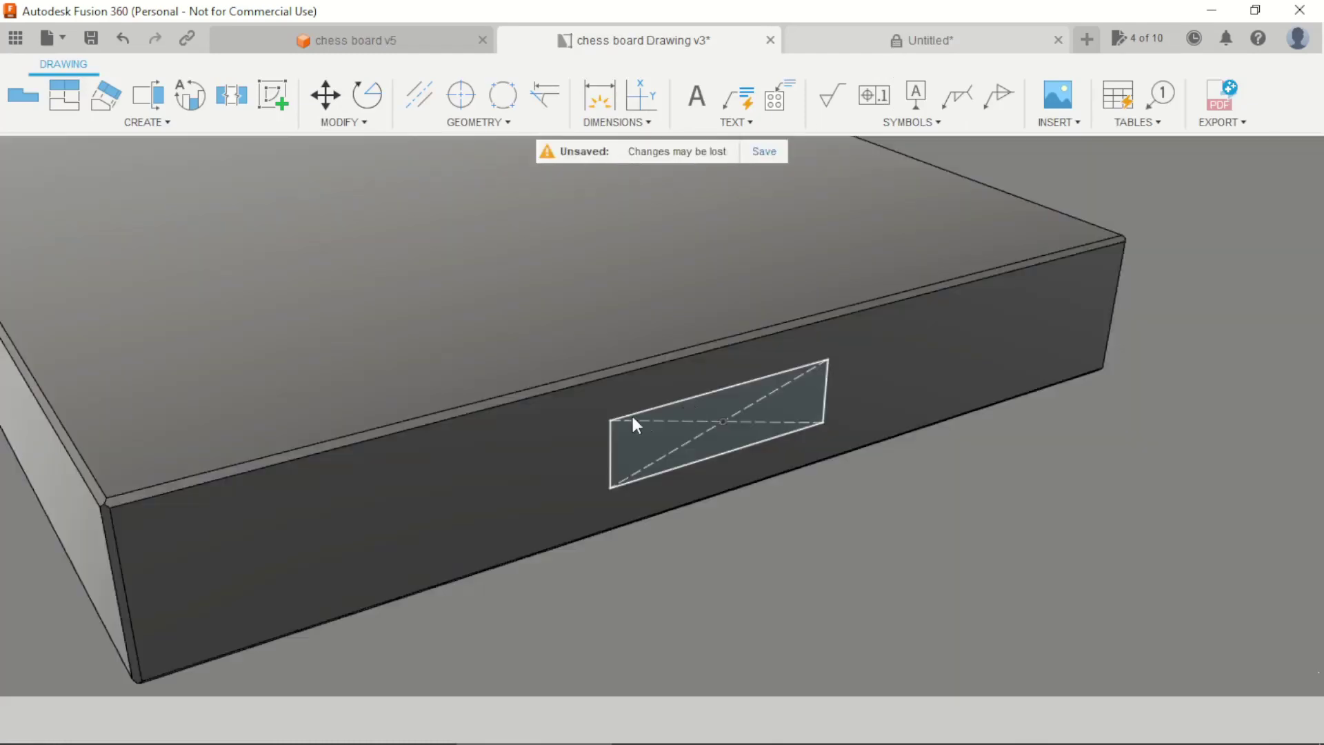
left_click(189, 95)
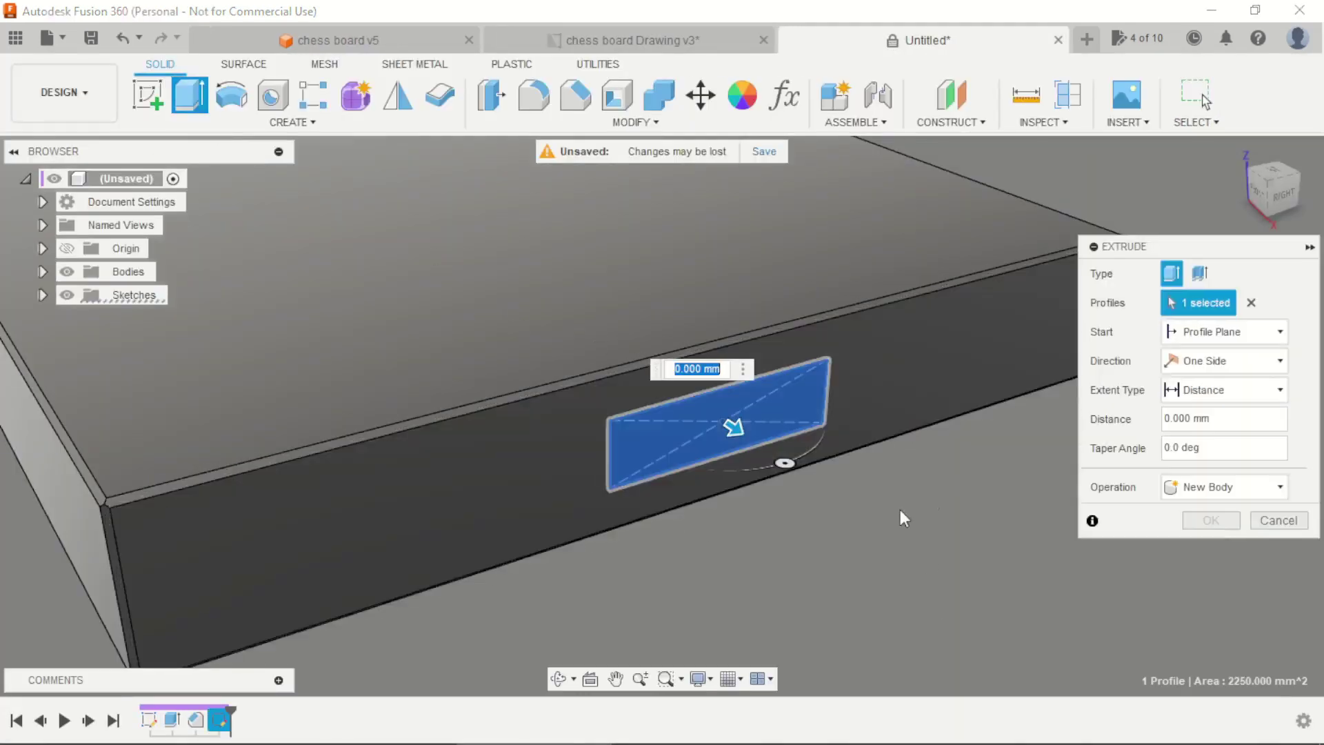
left_click_drag(727, 423, 679, 394)
type("-25")
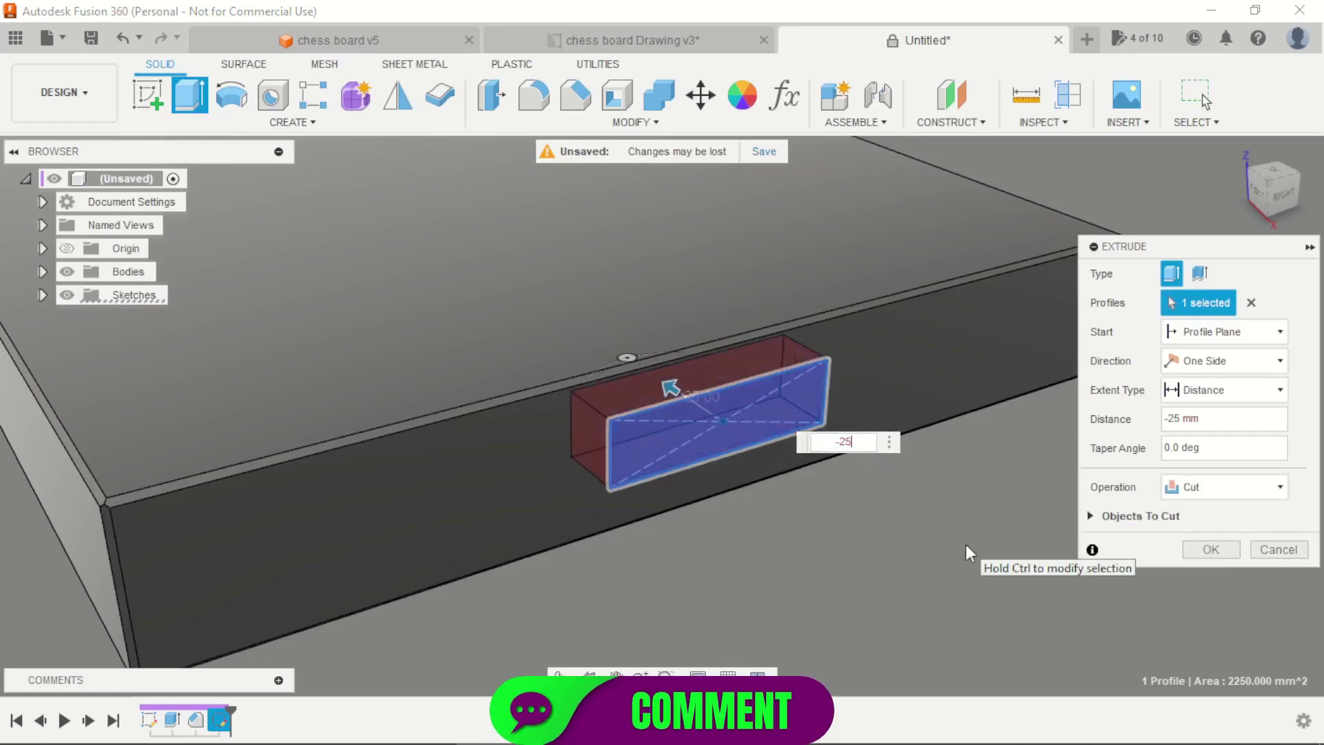
key("Return")
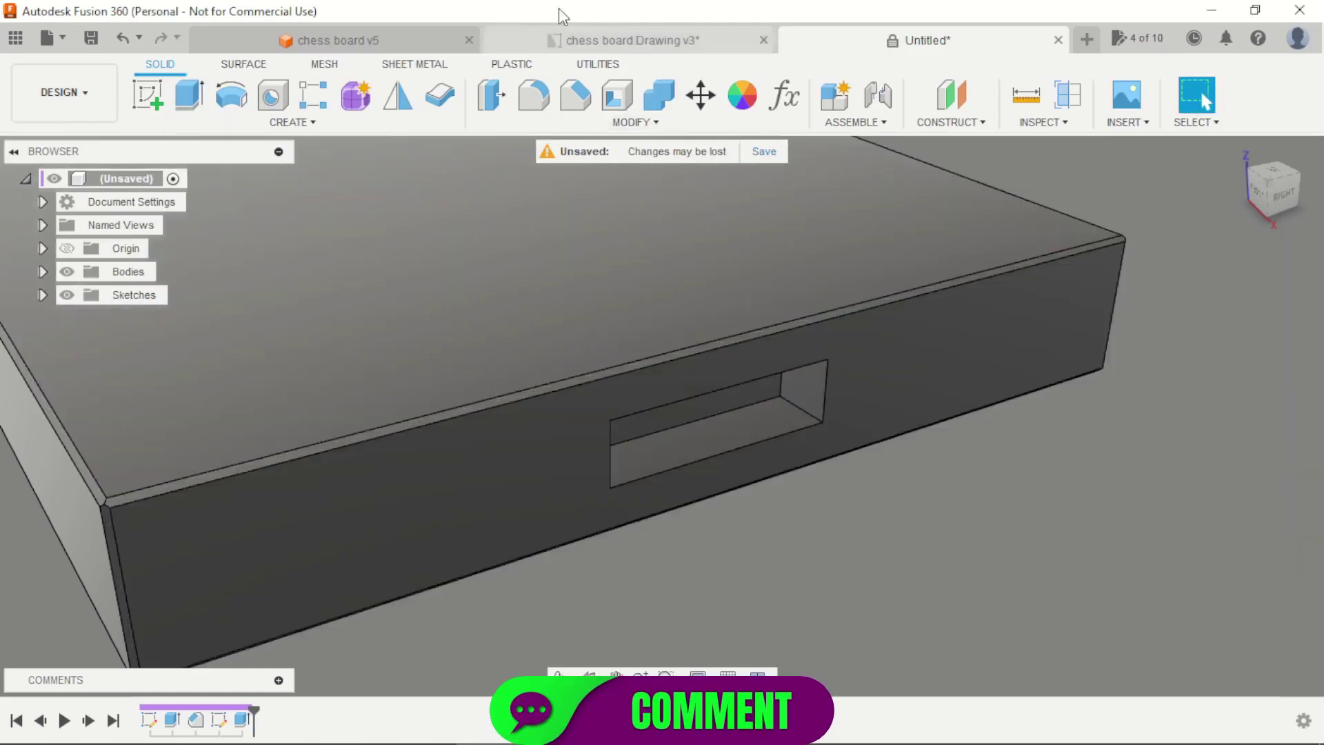
Check the slot on the chess board Drawing v3 sheet, then return to the Untitled design
left_click(593, 39)
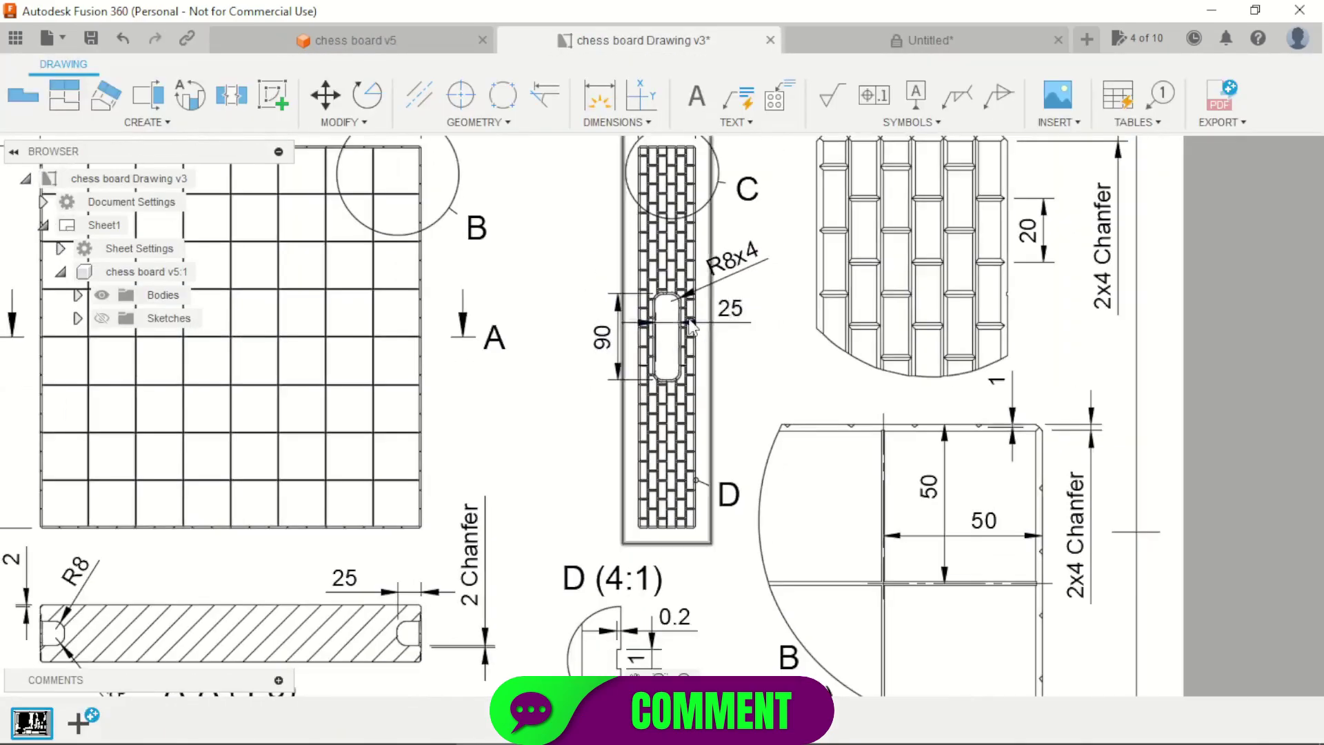
scroll(741, 246, "up", 5)
scroll(702, 311, "down", 5)
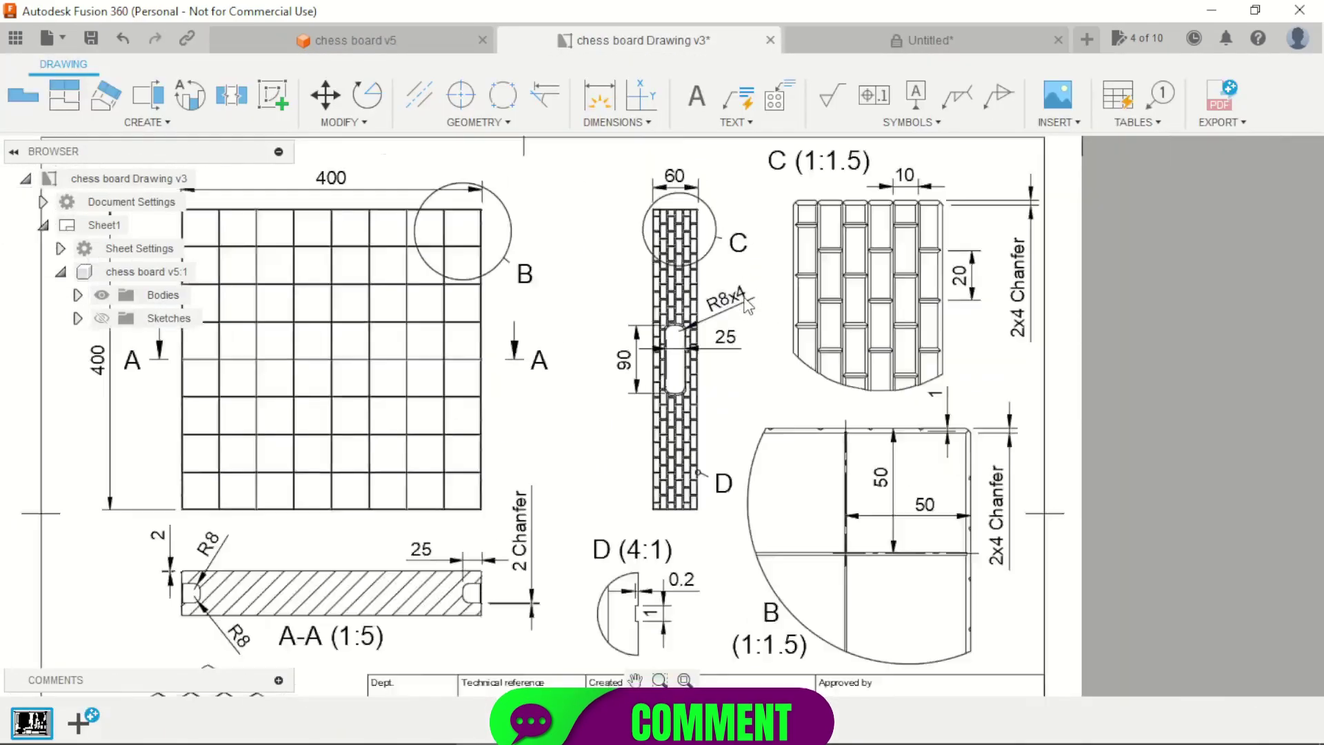
scroll(555, 457, "up", 6)
scroll(555, 457, "down", 5)
scroll(256, 475, "up", 4)
scroll(255, 476, "up", 2)
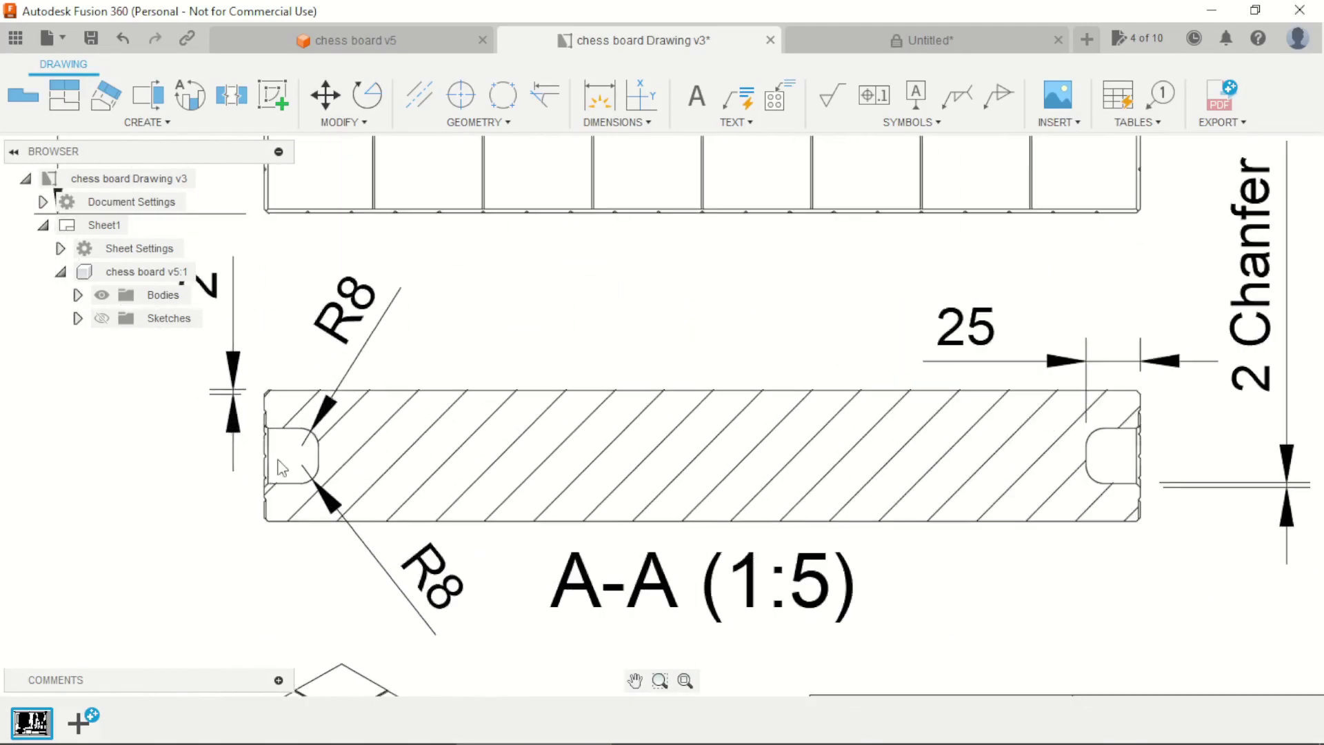
left_click(851, 41)
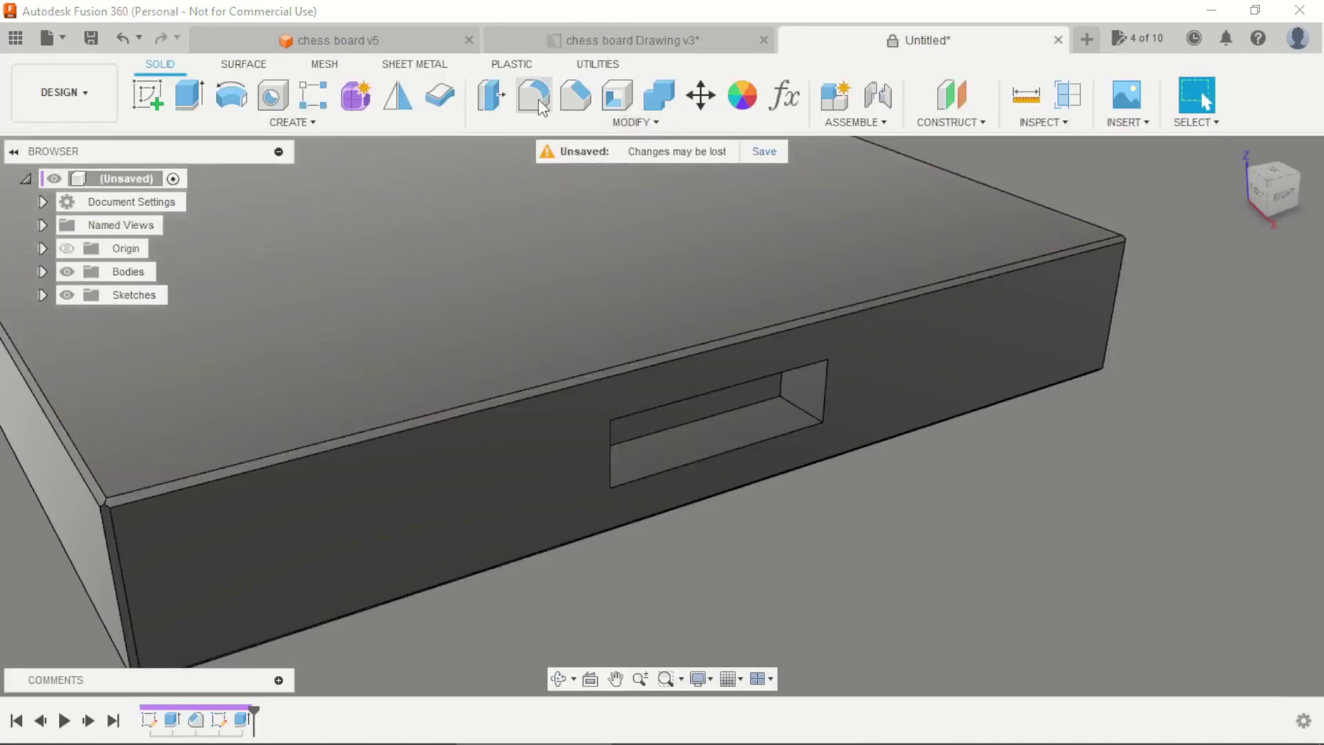
Start a fillet and select the handle slot's upper and lower inner edges
left_click(534, 95)
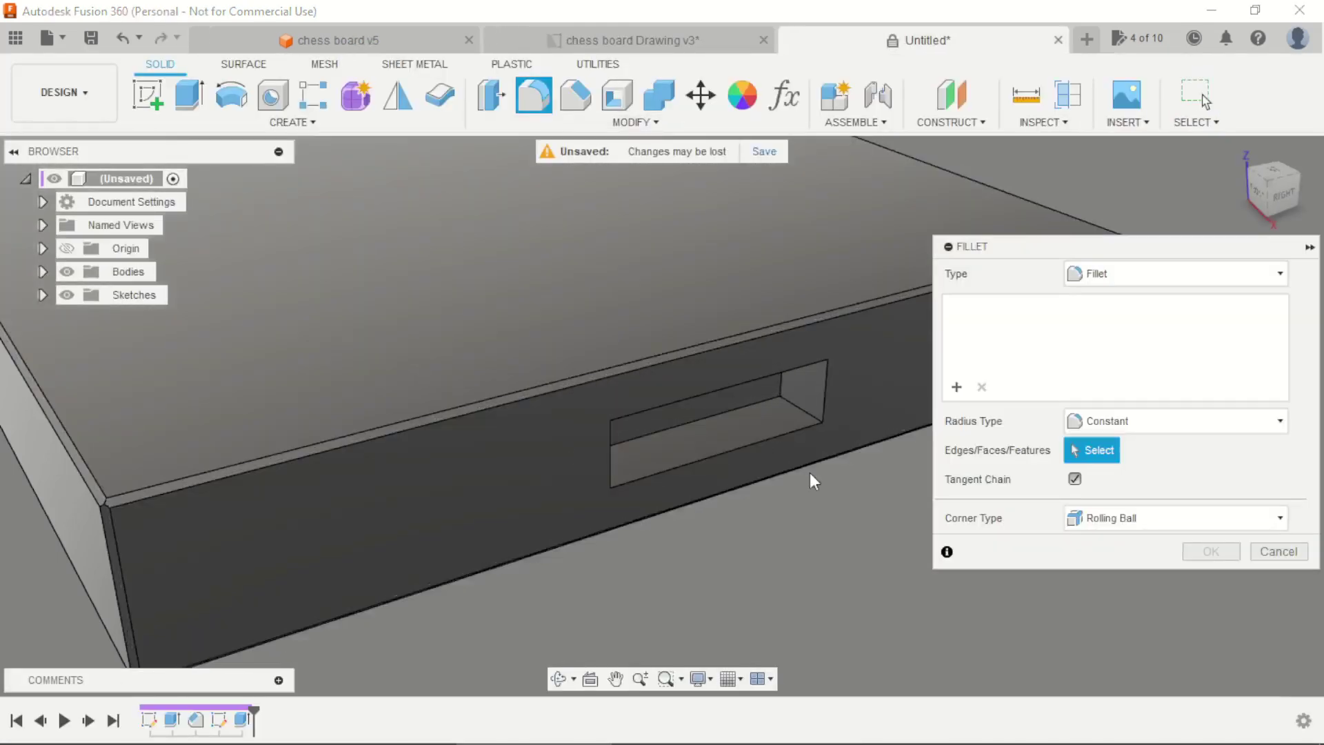
scroll(810, 474, "up", 3)
middle_click_drag(804, 560, 790, 486, "shift")
left_click(785, 329)
left_click(750, 316)
left_click(766, 365)
middle_click_drag(766, 365, 731, 440, "shift")
left_click(702, 429)
left_click(792, 436)
Add the remaining slot edges and round them with an 8 mm fillet
middle_click_drag(711, 511, 494, 360, "shift")
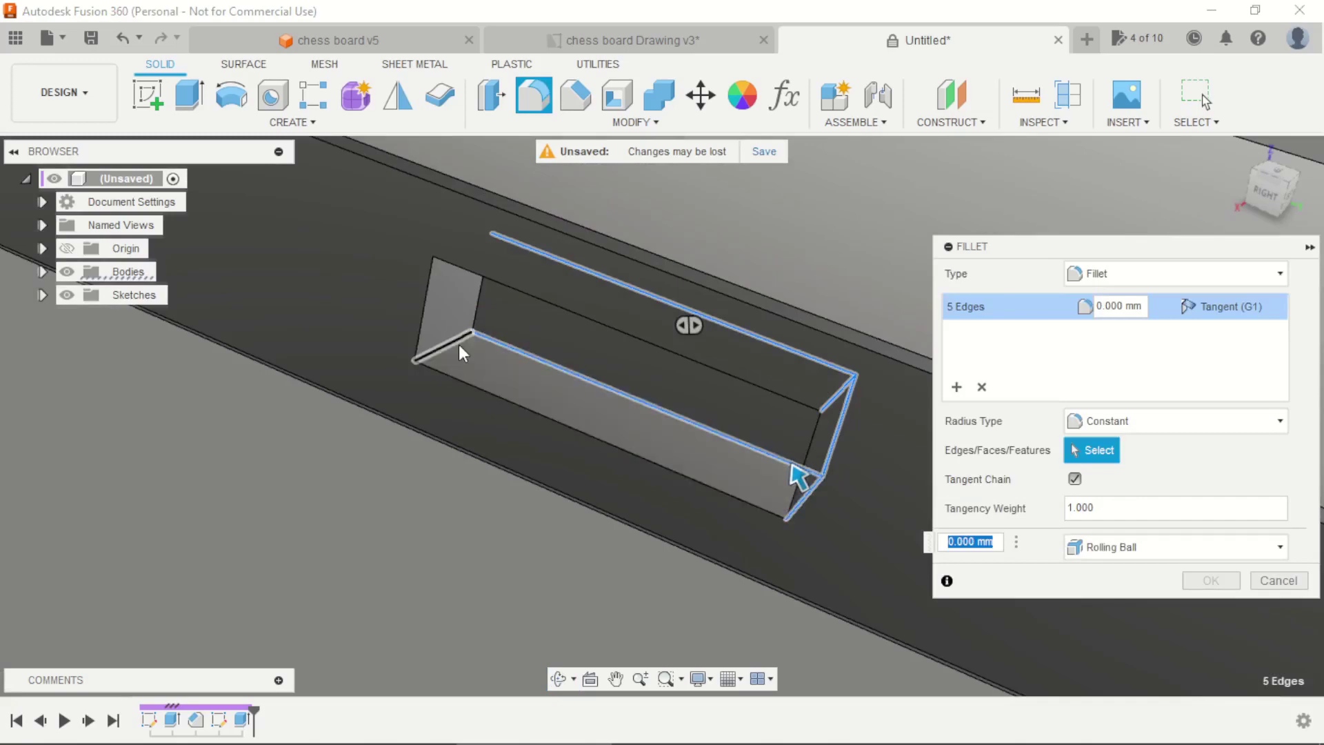
left_click(467, 321)
left_click(476, 311)
middle_click_drag(478, 311, 511, 429, "shift")
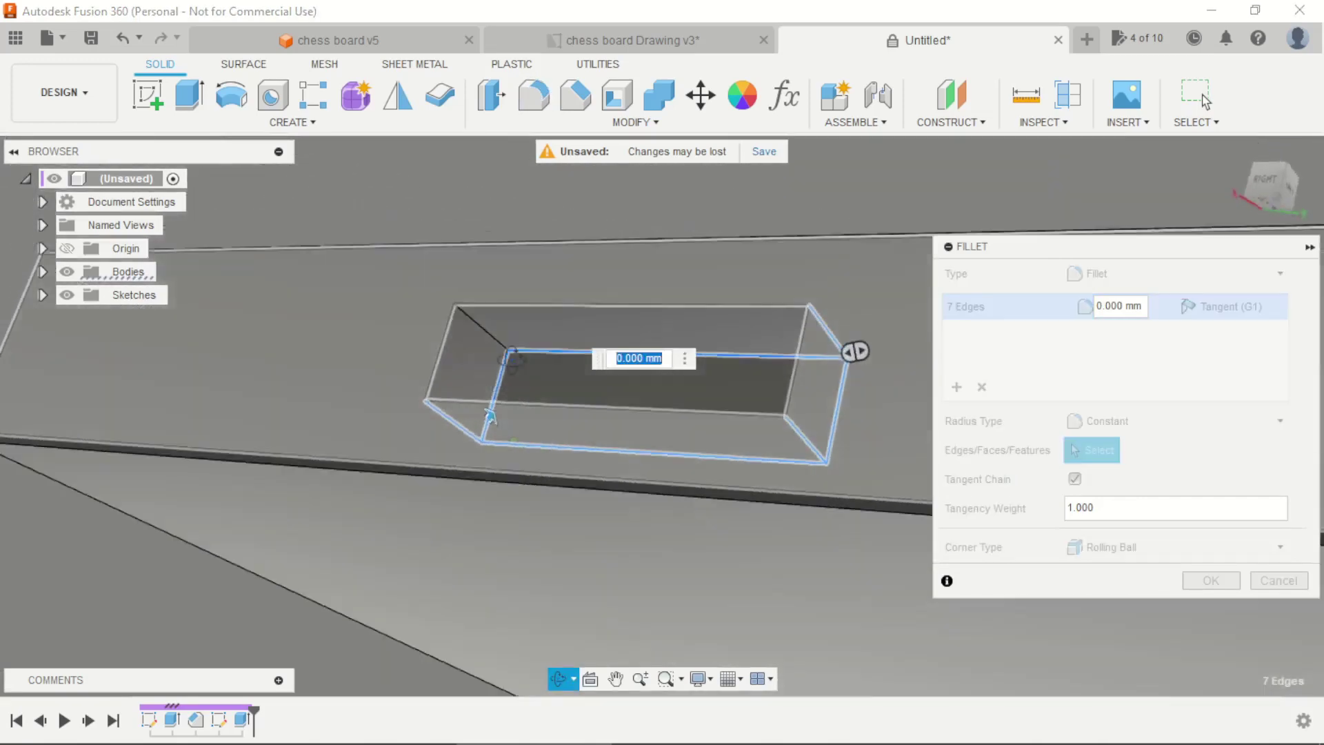
left_click(499, 343)
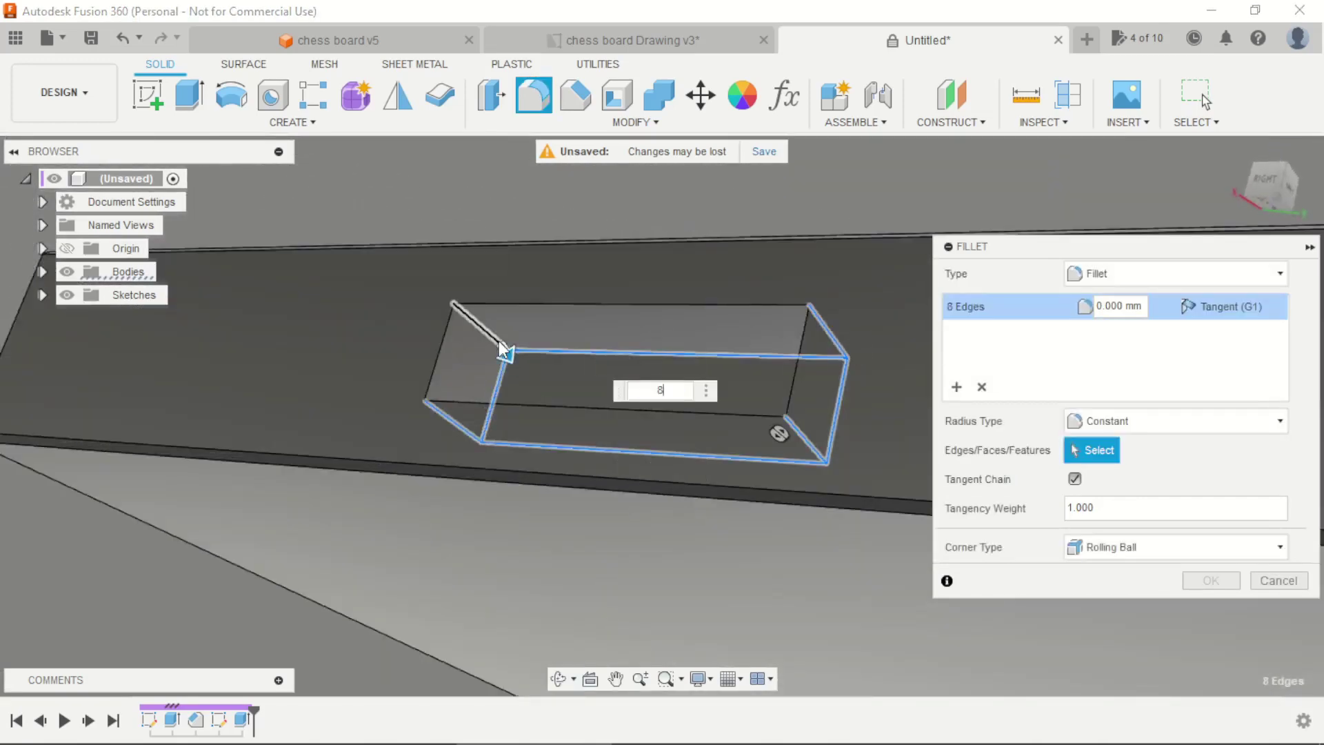
type("8")
key("Return")
Switch the camera to orthographic and zoom in on the slotted face
middle_click_drag(483, 357, 721, 608, "shift")
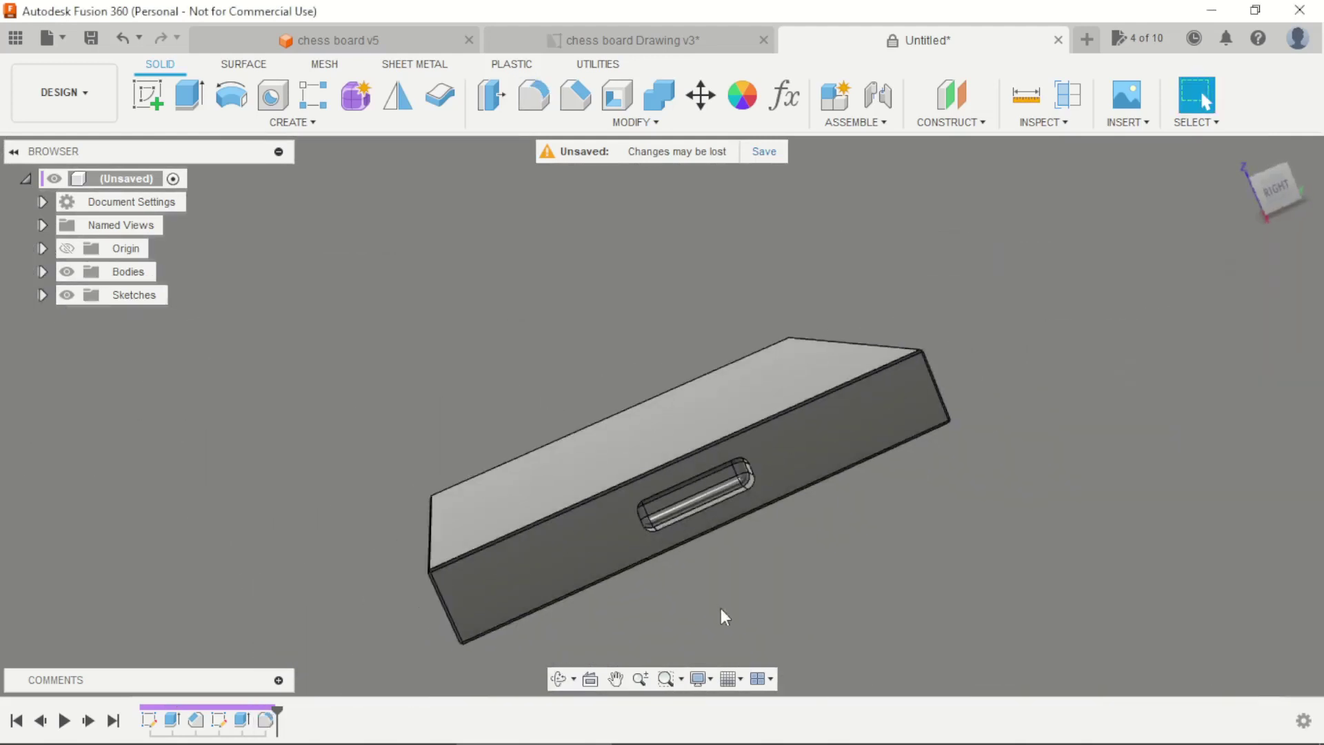
left_click(709, 680)
mouse_move(756, 618)
left_click(910, 616)
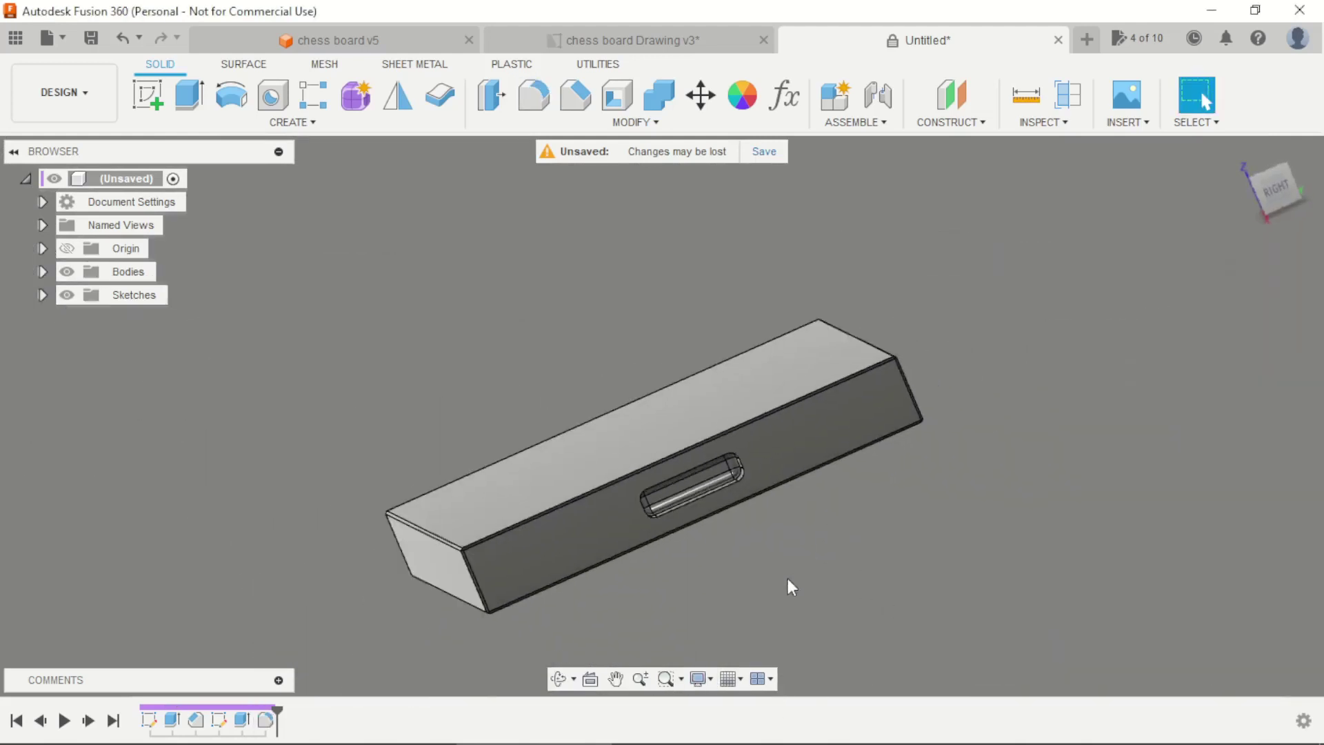
middle_click_drag(788, 580, 803, 615, "shift")
scroll(820, 597, "up", 5)
scroll(821, 598, "up", 3)
scroll(720, 576, "up", 4)
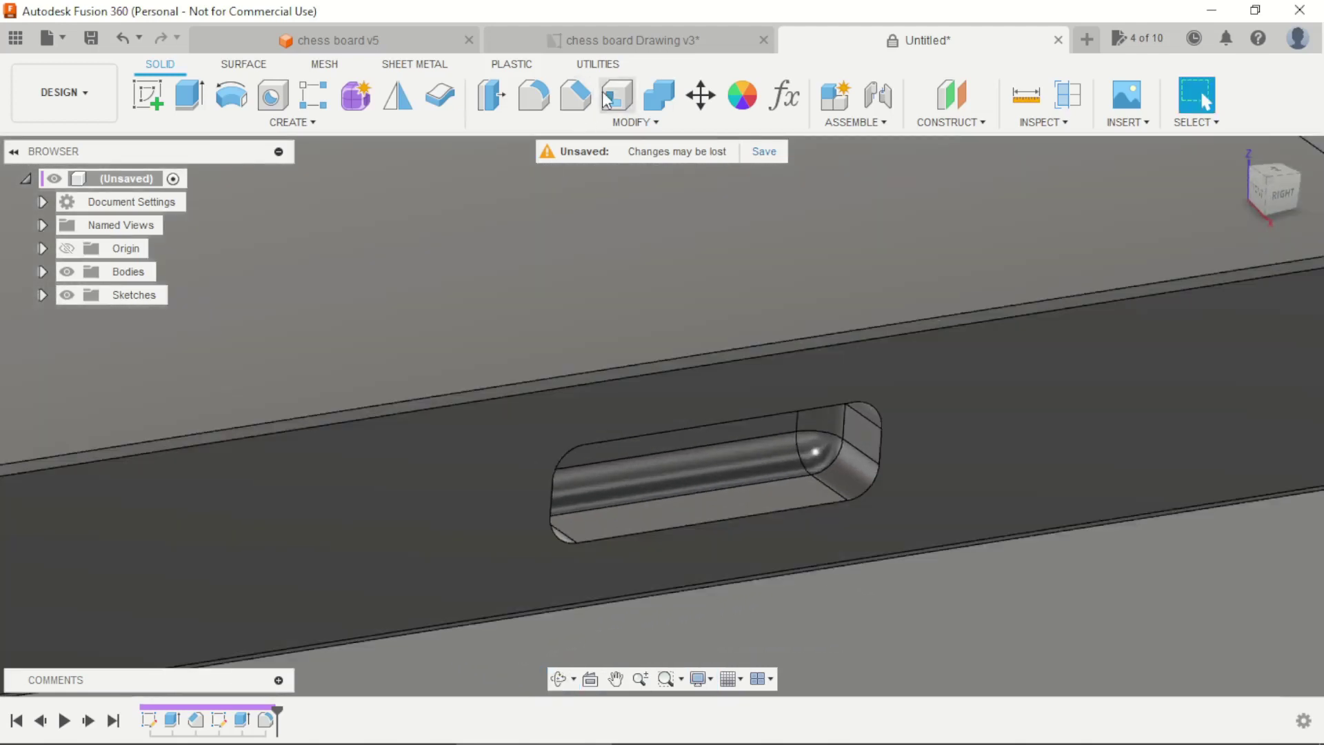
Chamfer the handle slot's rim edges by 2 mm
left_click(575, 94)
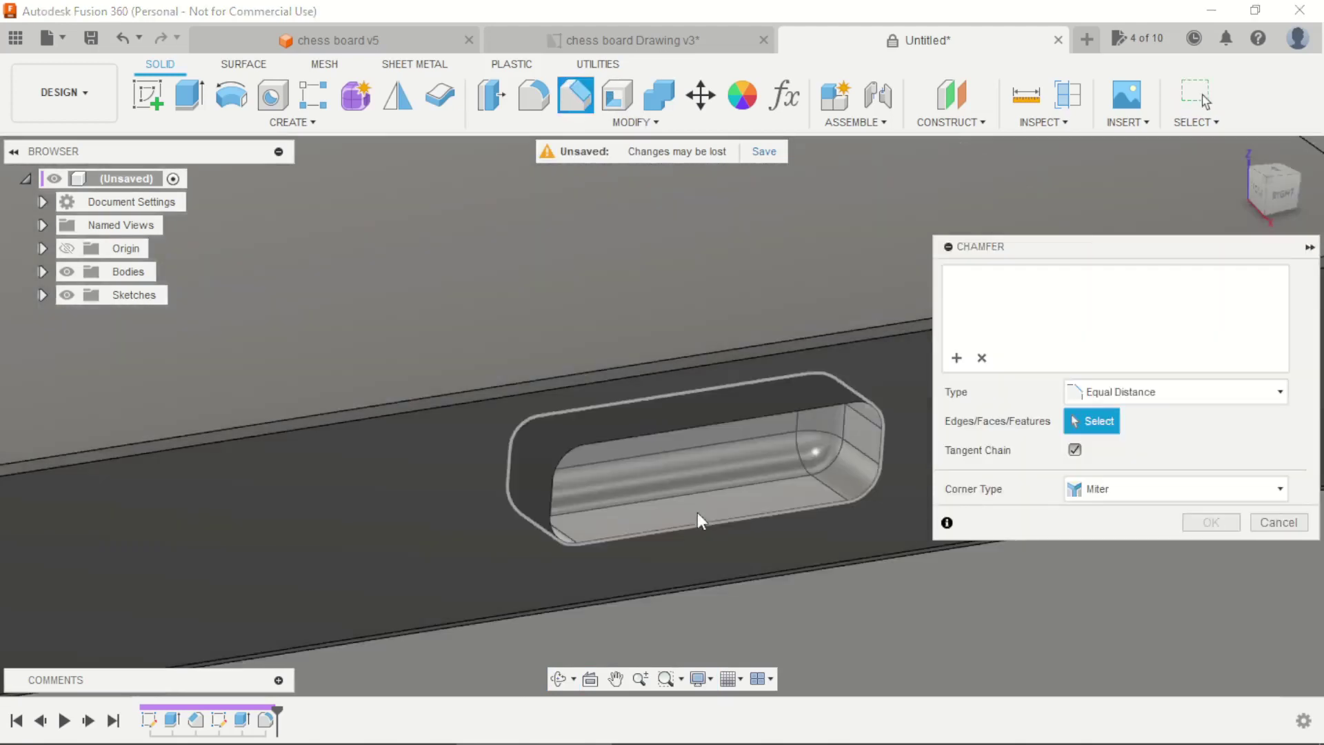
left_click(705, 523)
type("2")
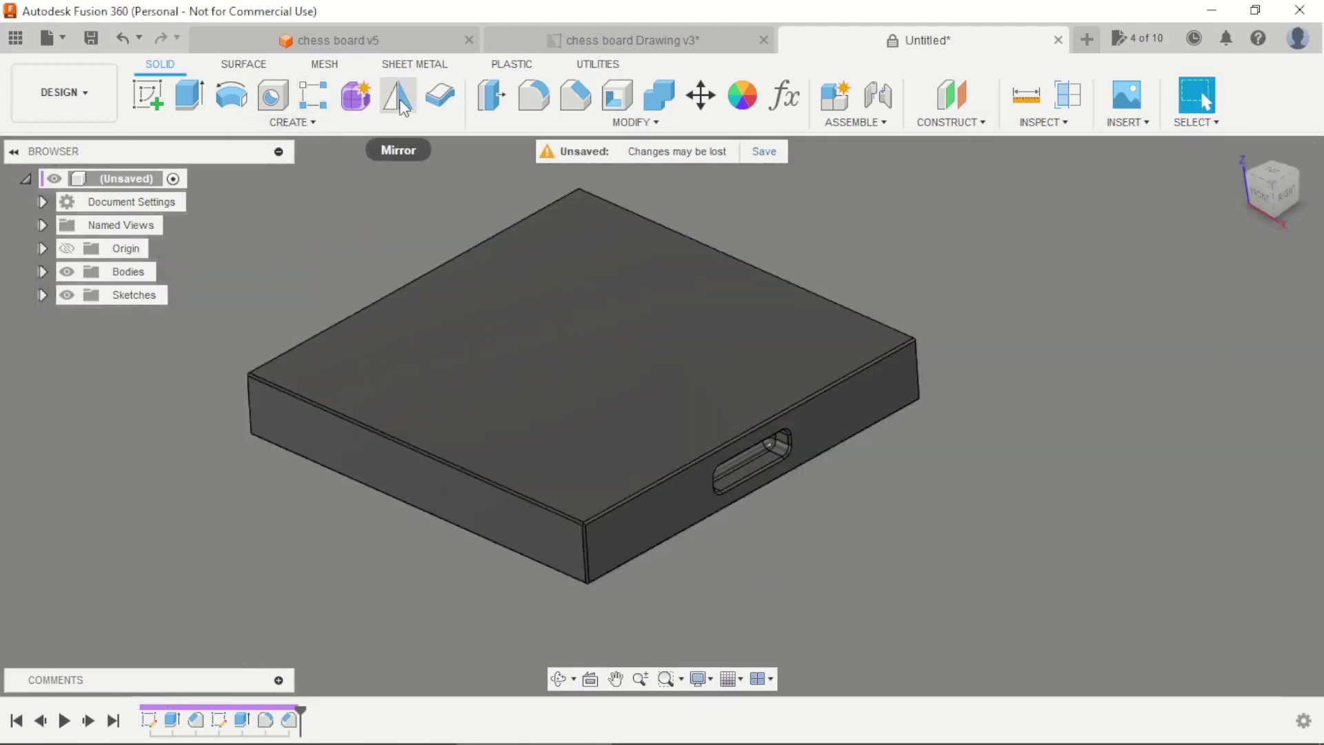
left_click(398, 95)
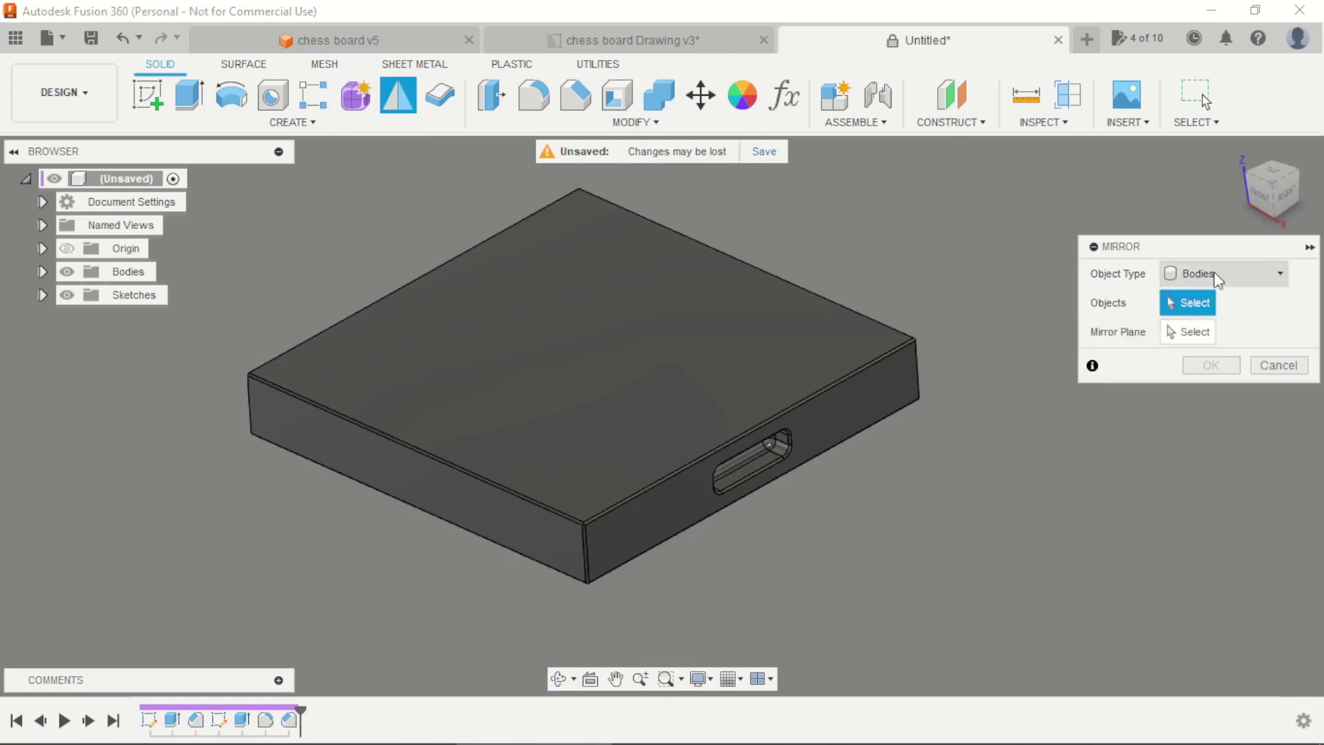
Mirror the handle cut-out extrusion and its edge features across the board's centre plane
left_click(1214, 272)
left_click(1207, 336)
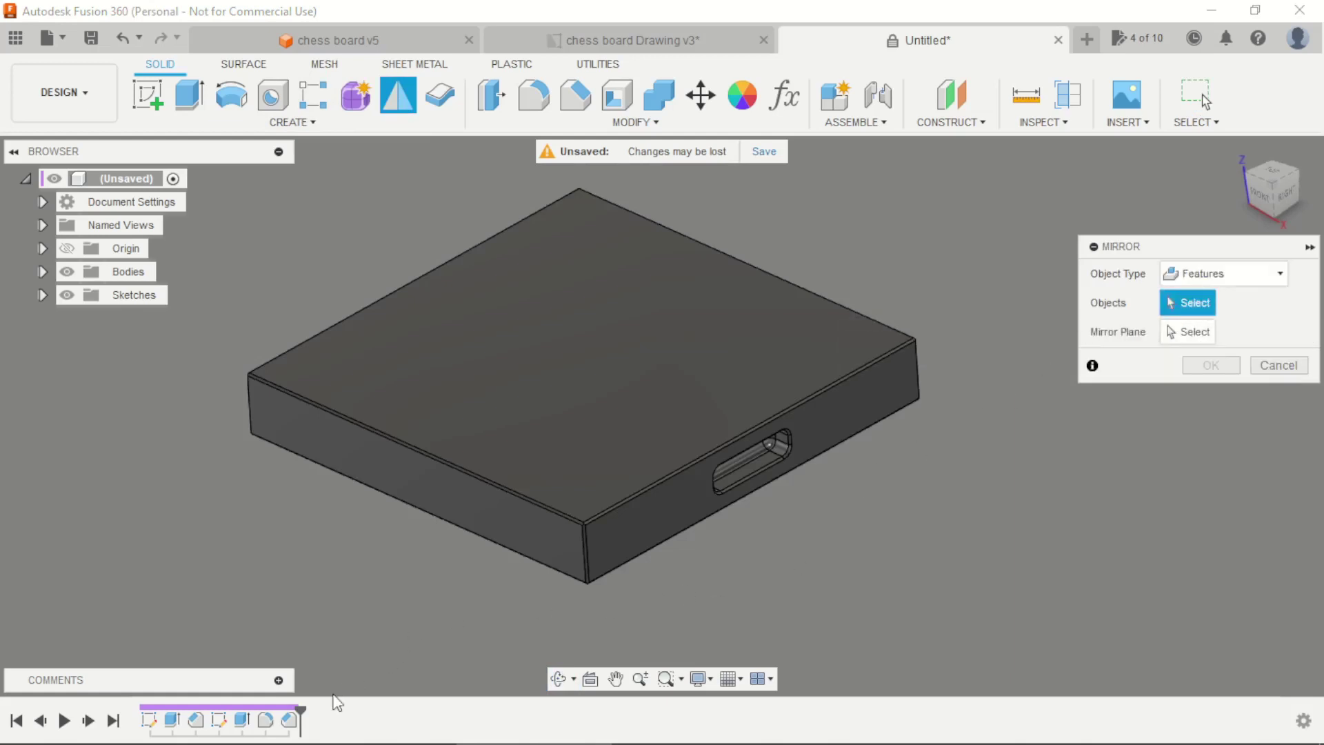
left_click(241, 720)
left_click(265, 721)
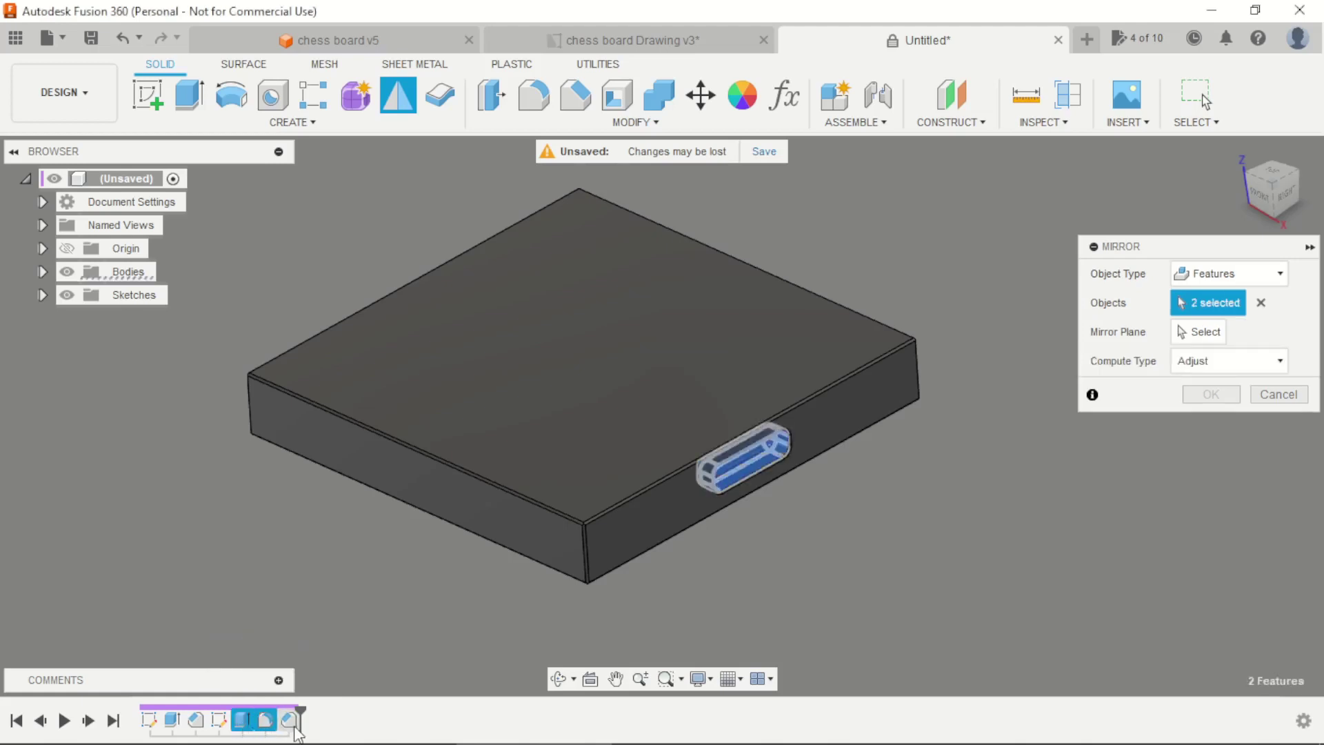
scroll(802, 477, "up", 3)
left_click(1204, 331)
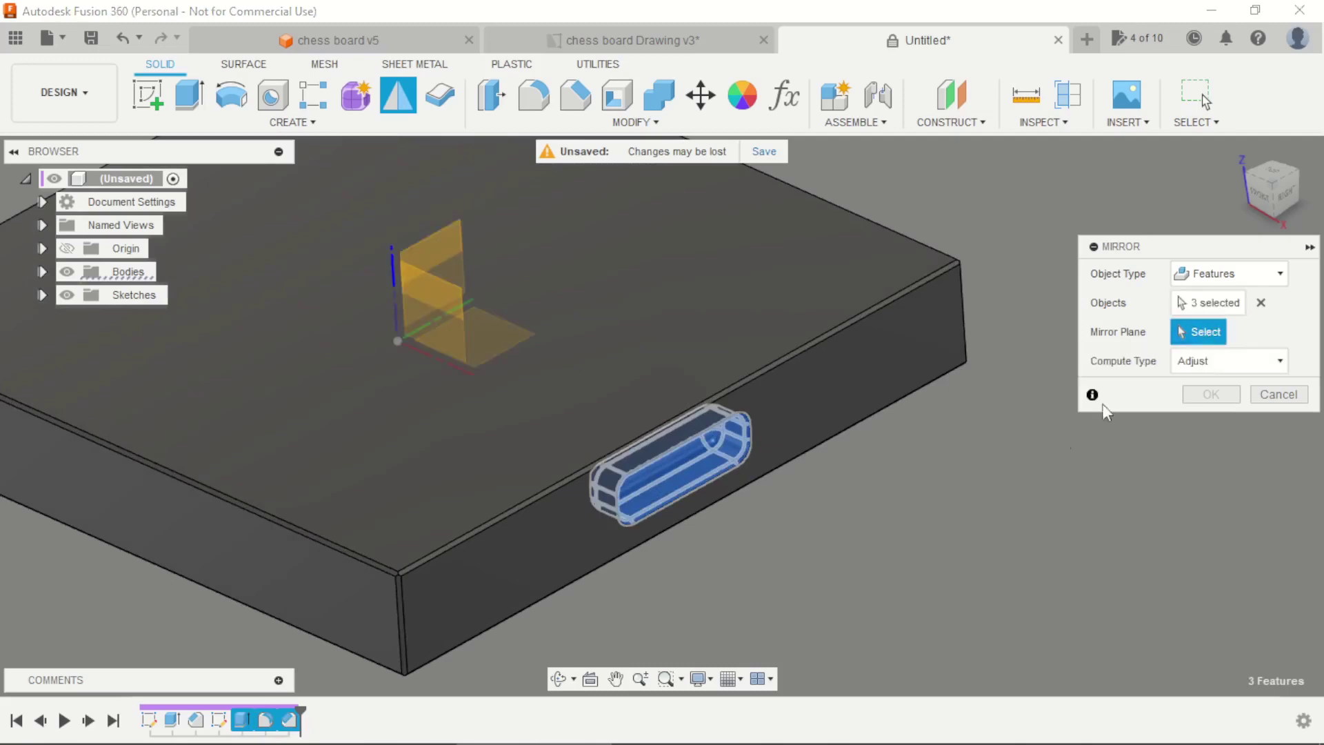
scroll(1061, 437, "down", 2)
left_click(695, 279)
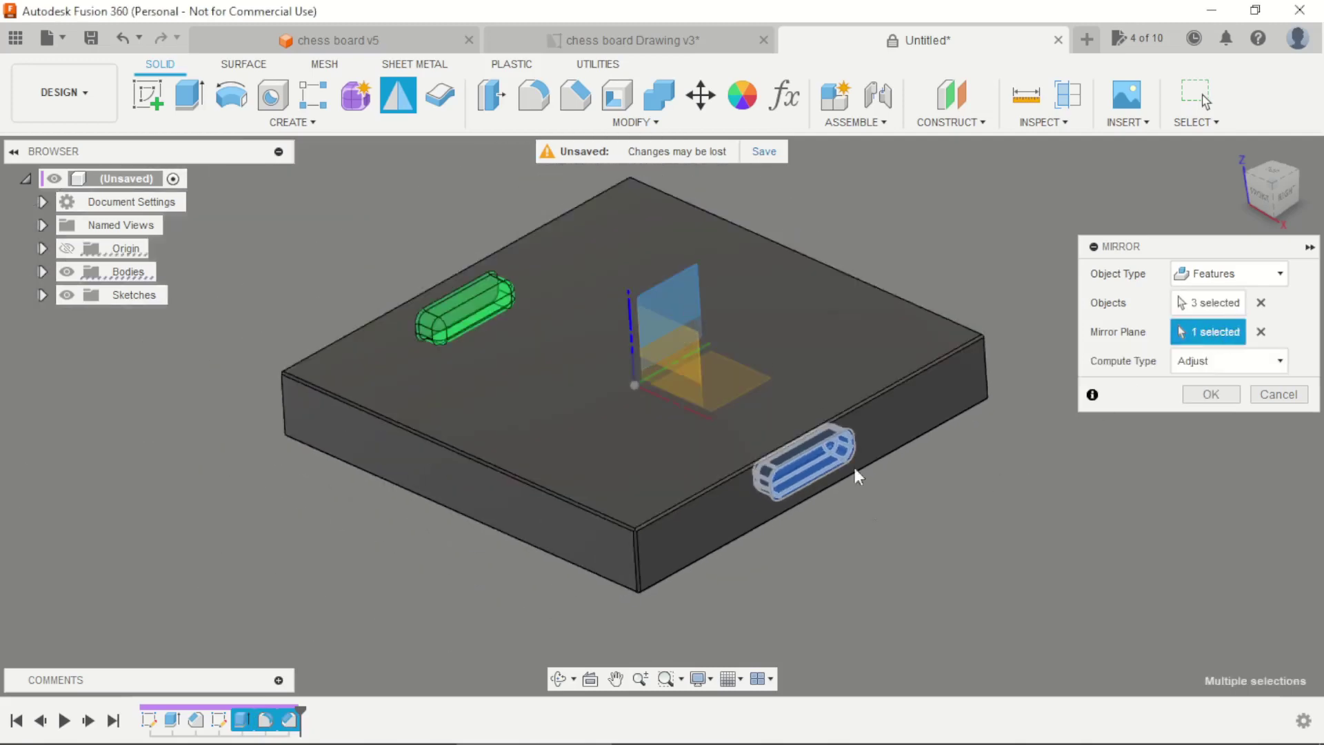
middle_click_drag(867, 502, 1144, 458, "shift")
scroll(504, 517, "up", 4)
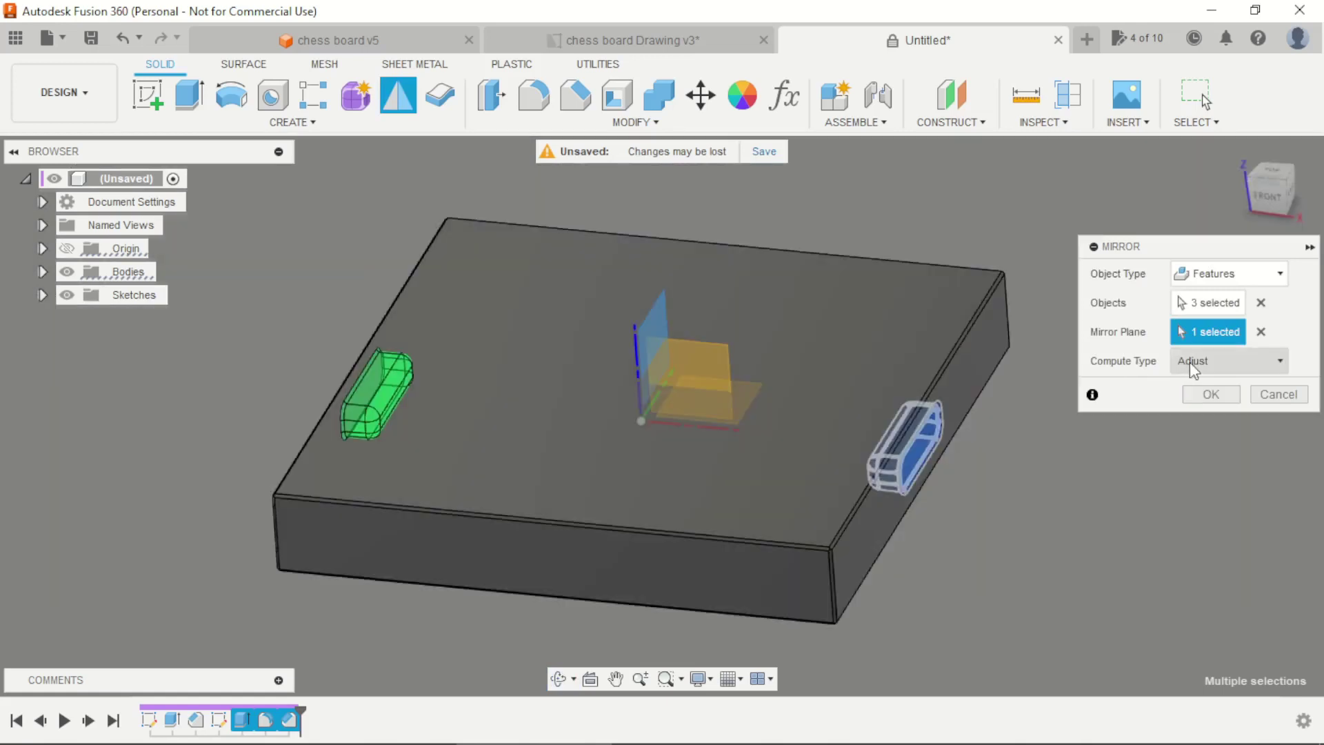
Set the mirror Compute Type to Optimized, confirm it, and inspect the copied cut-outs
left_click(1189, 361)
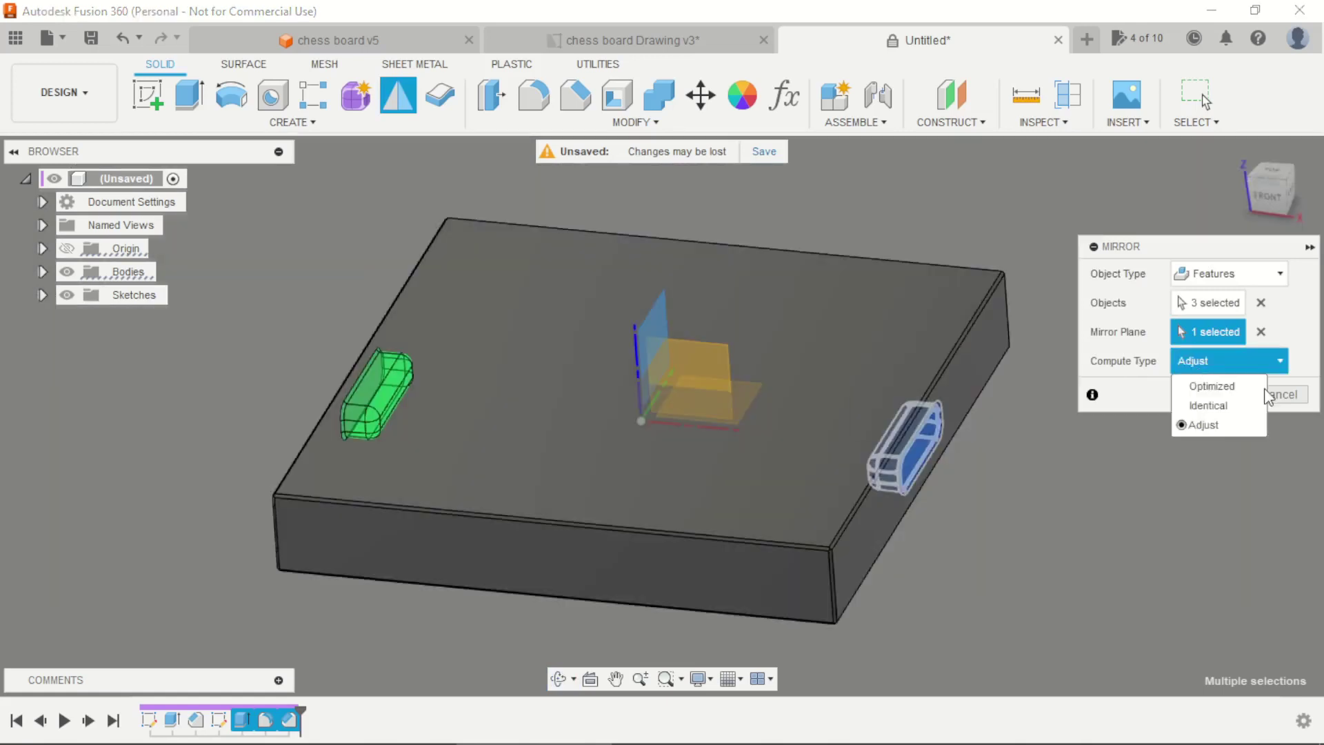
left_click(1212, 386)
middle_click_drag(758, 483, 1203, 437, "shift")
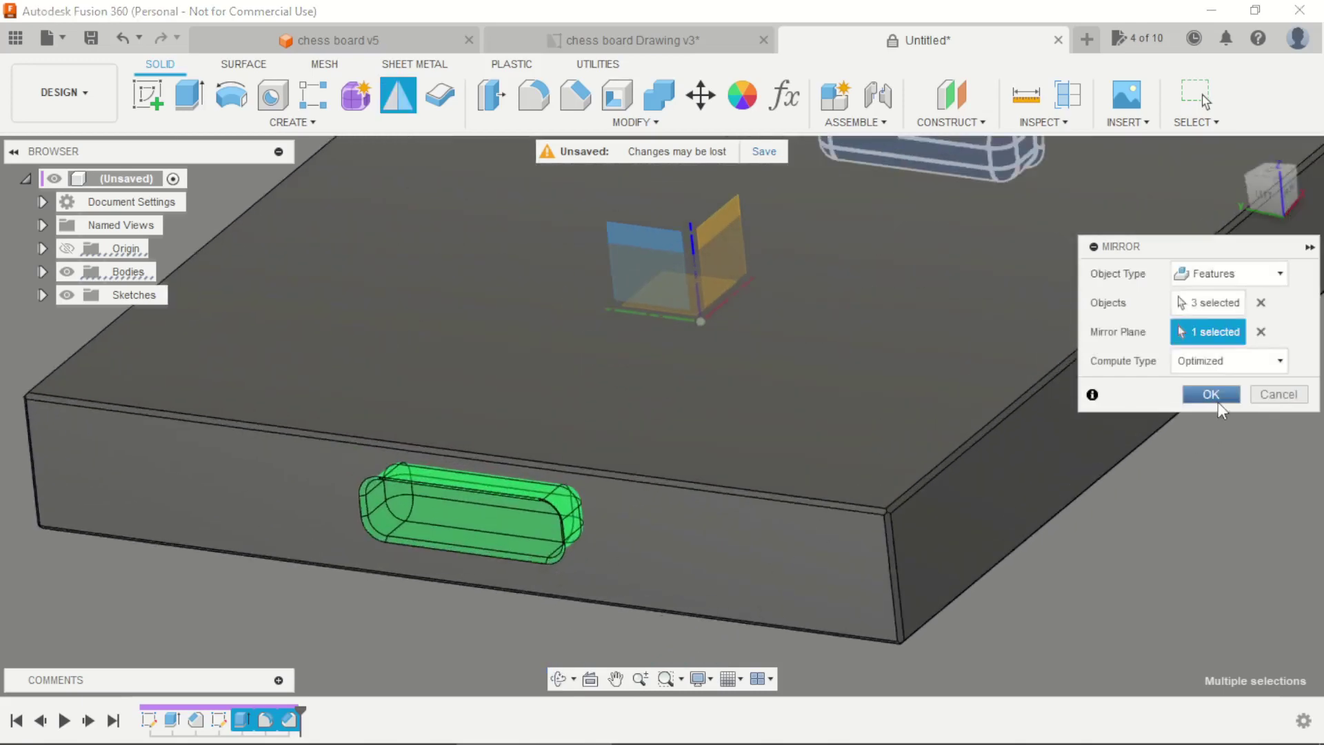
left_click(1218, 403)
scroll(567, 431, "down", 3)
middle_click_drag(567, 431, 849, 586, "shift")
scroll(608, 490, "up", 2)
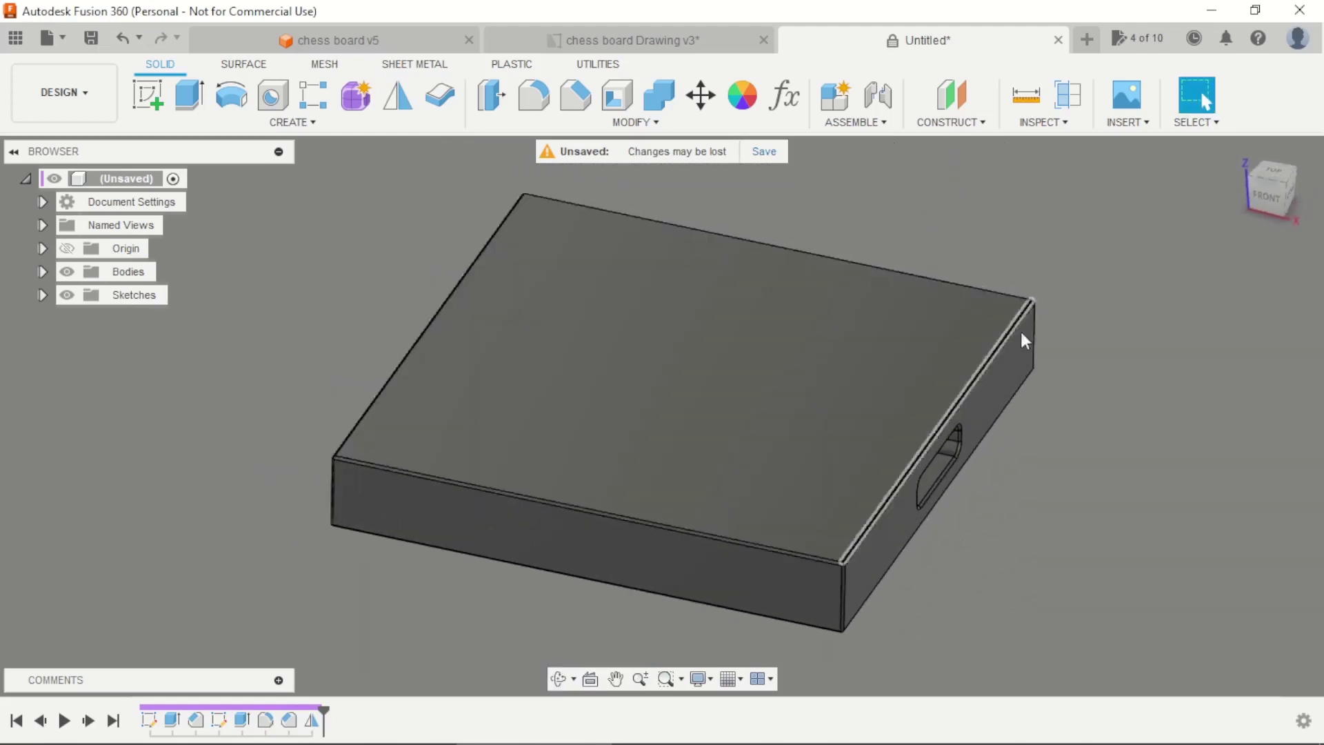
middle_click_drag(1025, 349, 1005, 488, "shift")
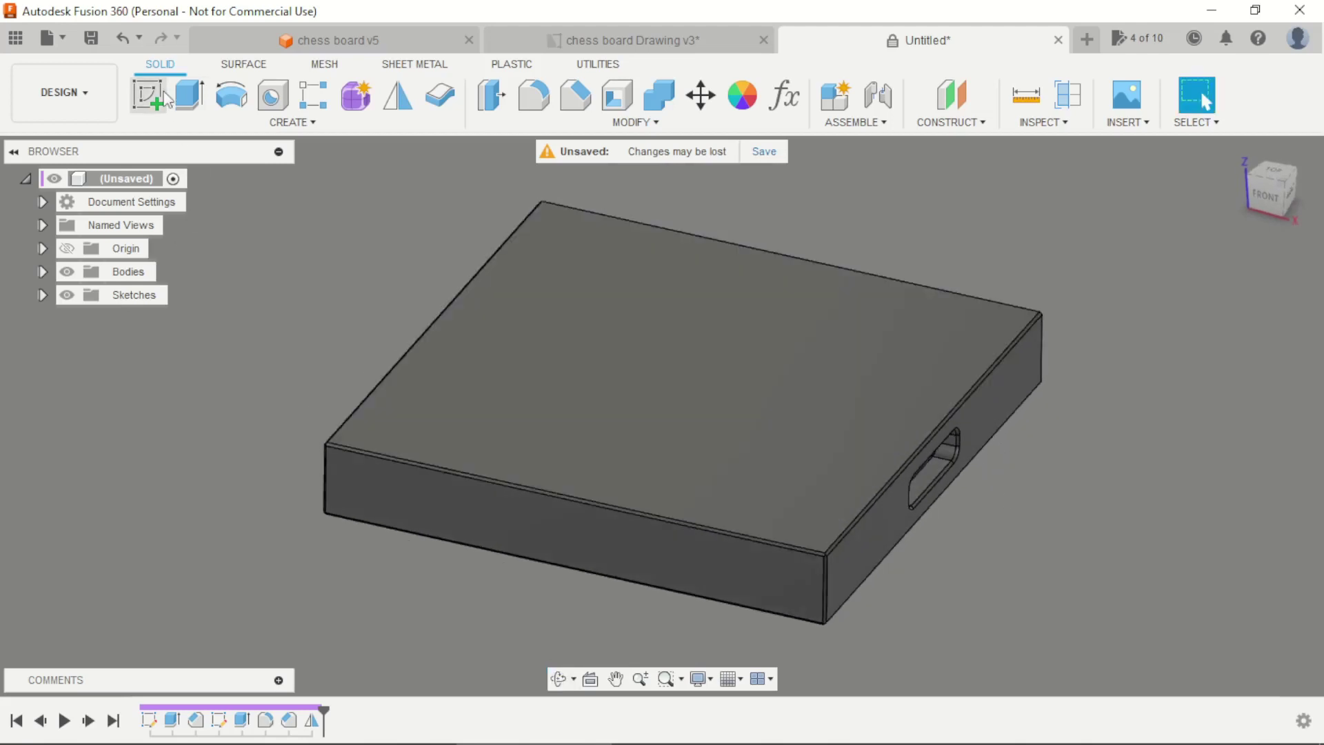
Start a new sketch on the board's top face
left_click(160, 90)
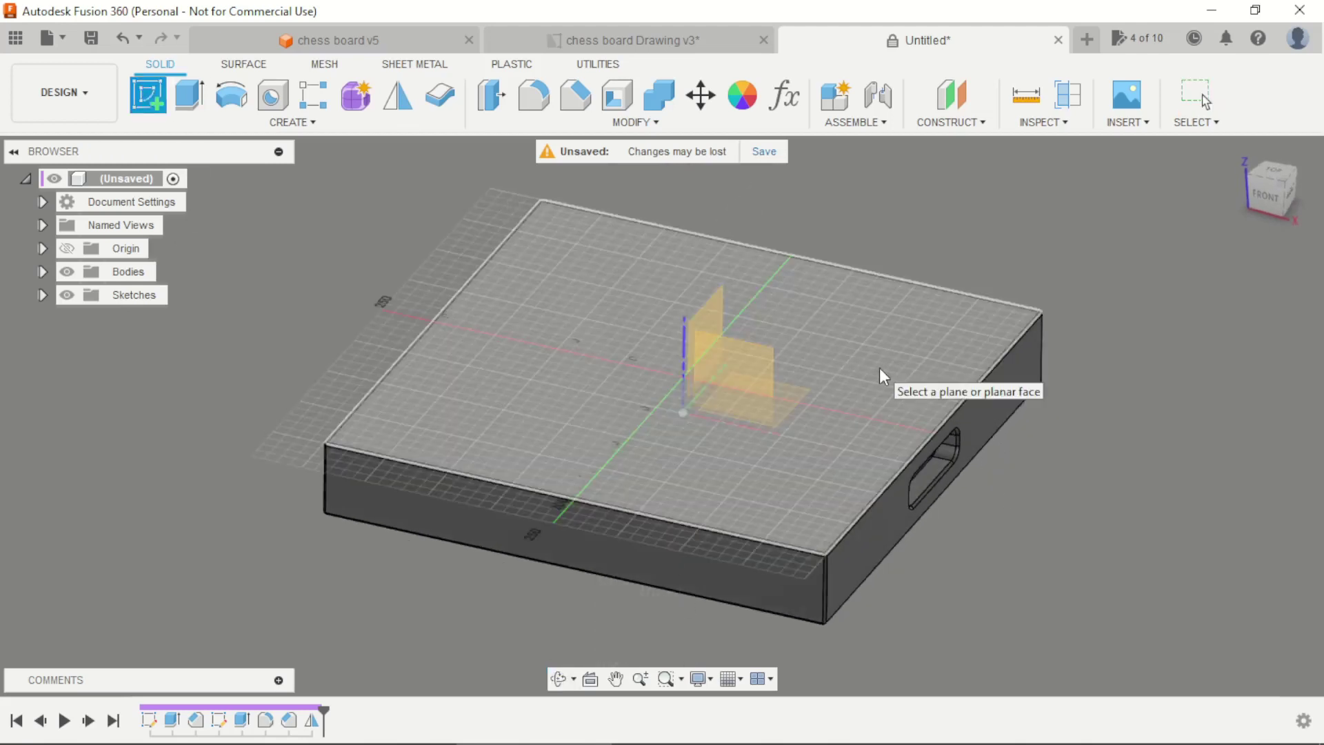
left_click(879, 367)
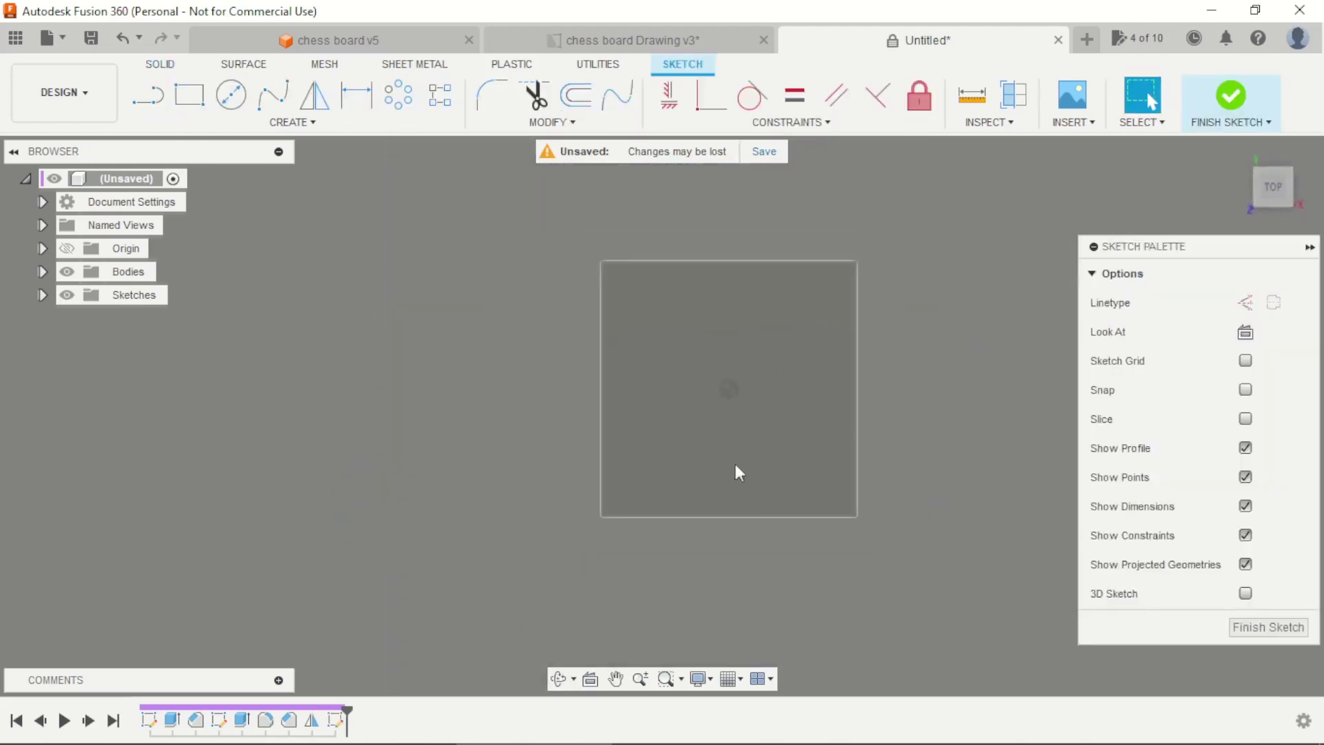
scroll(709, 508, "up", 10)
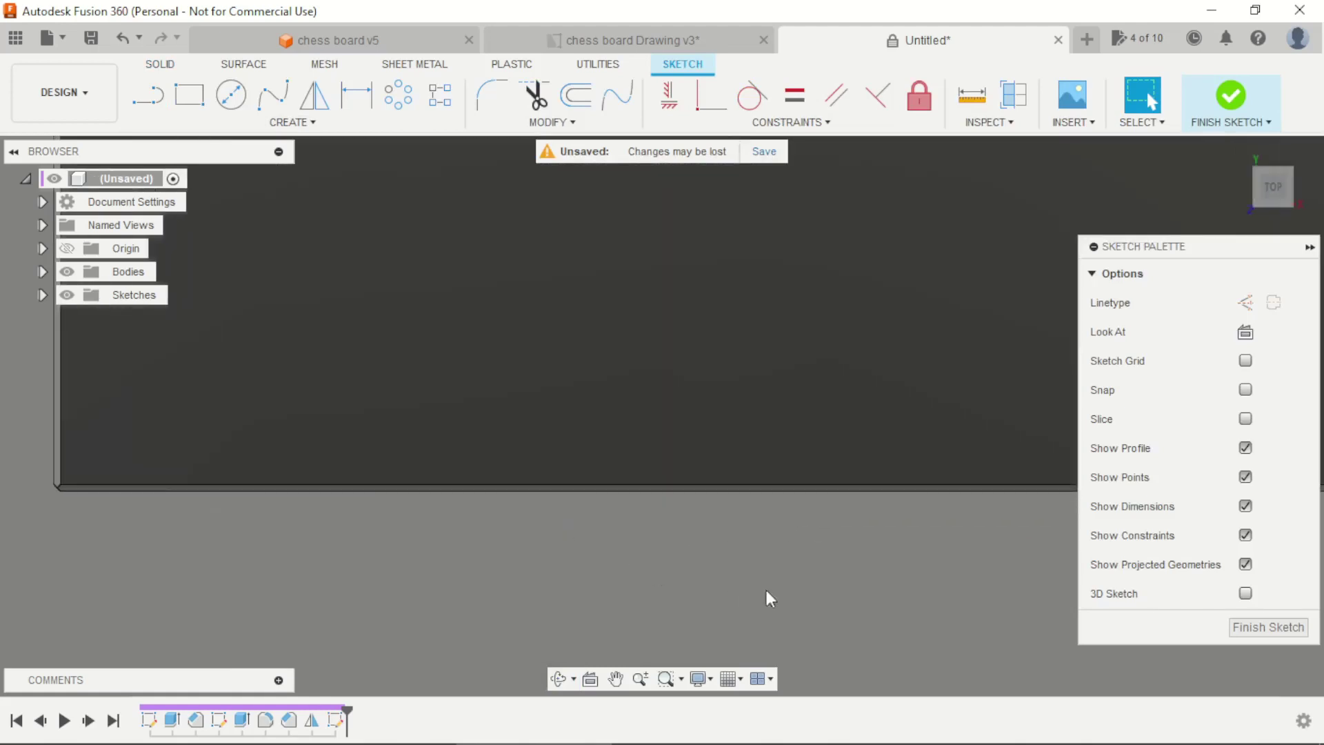
scroll(586, 555, "up", 1)
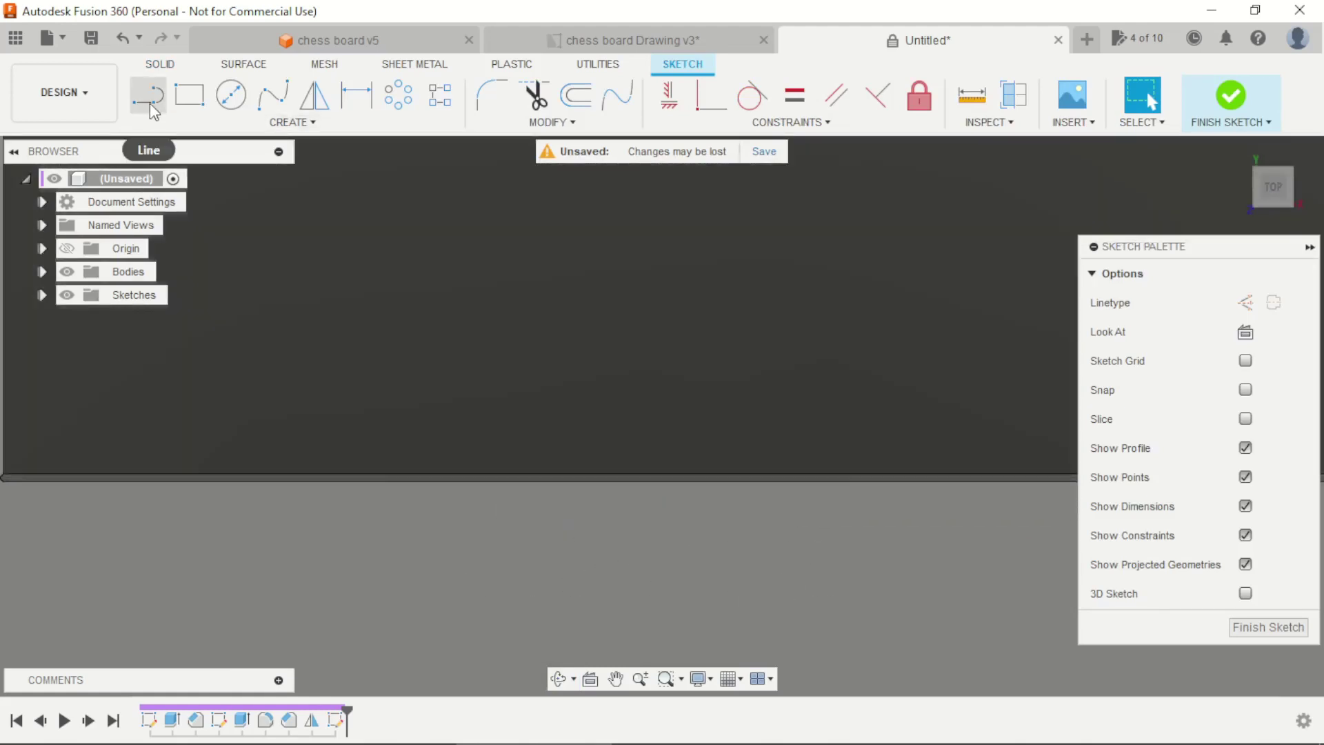
Draw a closed three-point line triangle and drag its apex up past the board edge
left_click(151, 103)
scroll(320, 400, "down", 5)
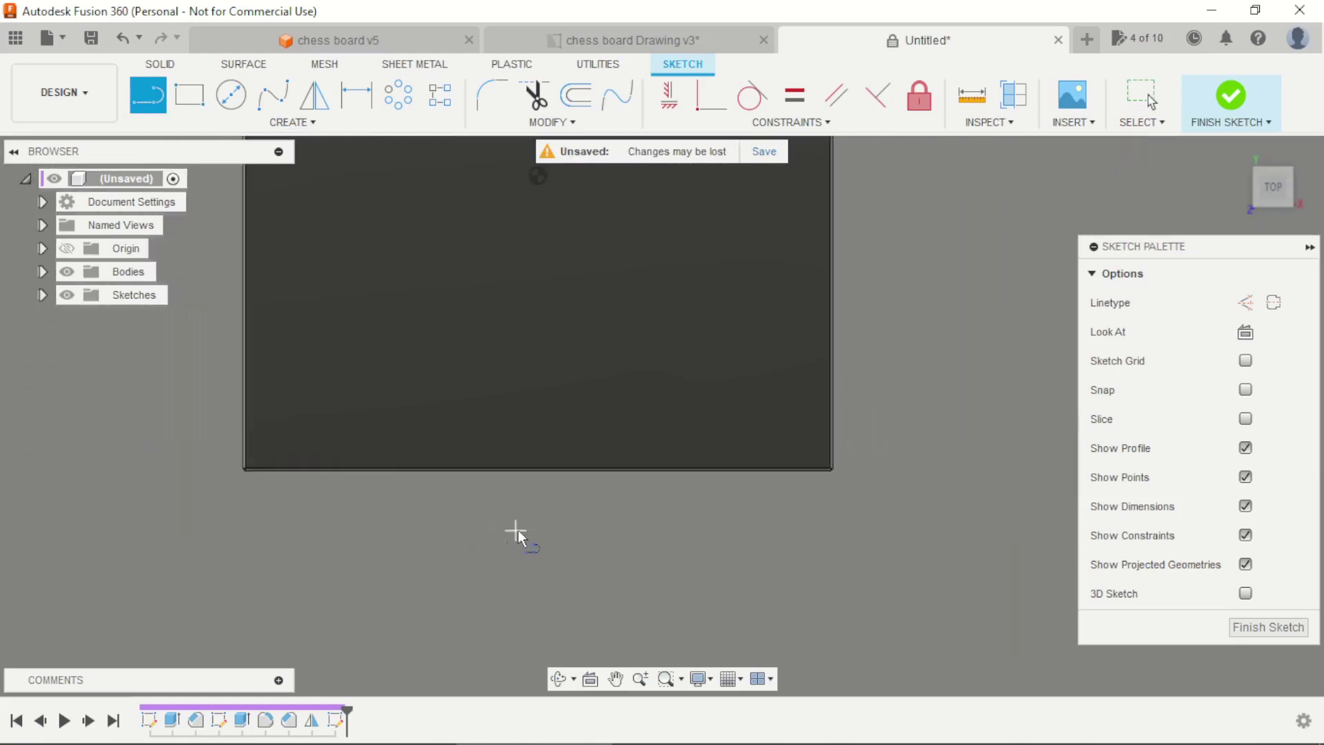
scroll(548, 510, "up", 2)
scroll(579, 496, "up", 4)
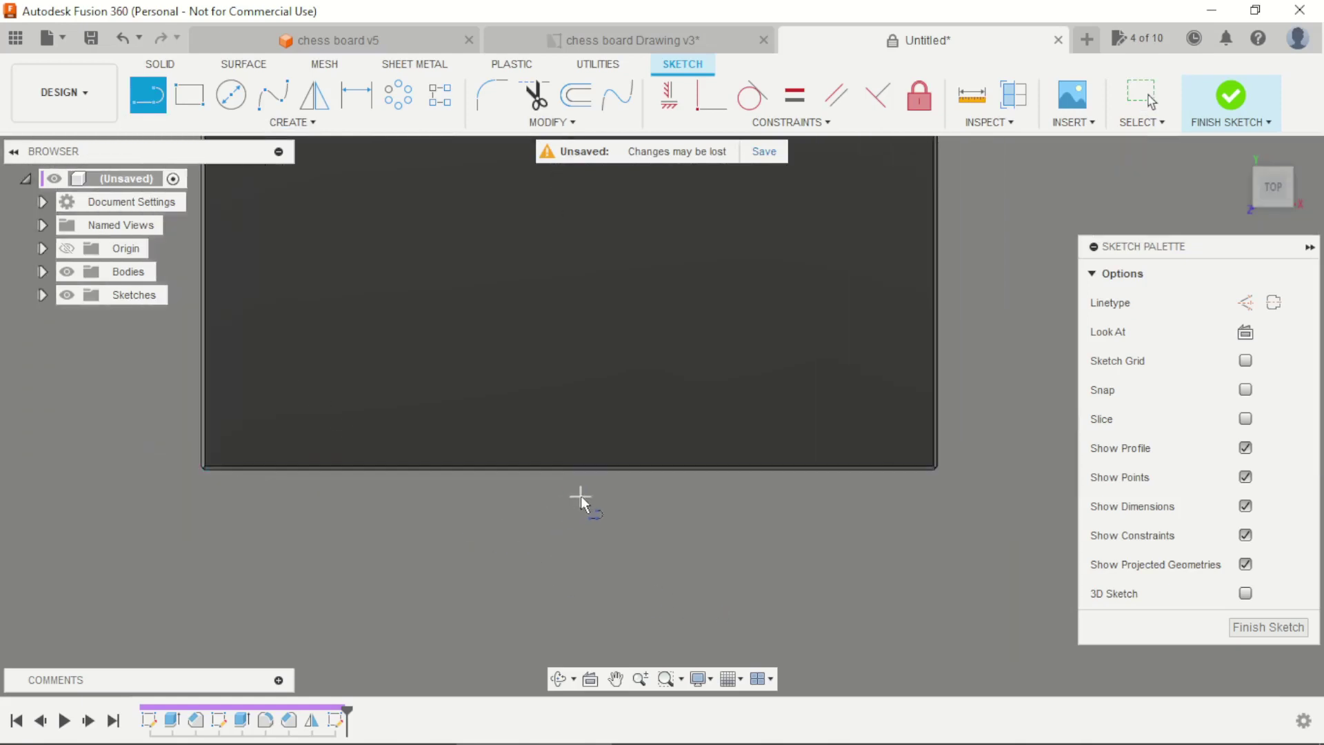
left_click(602, 496)
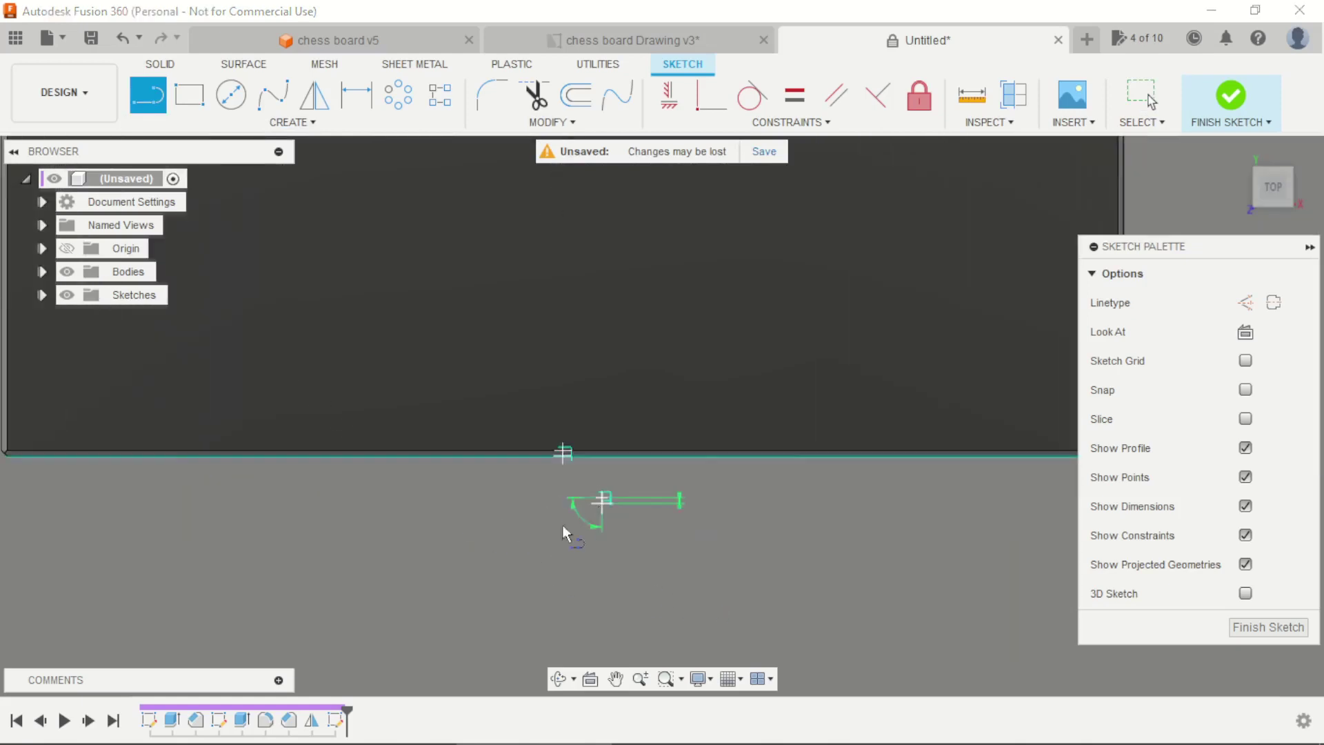
left_click(550, 569)
scroll(591, 513, "up", 3)
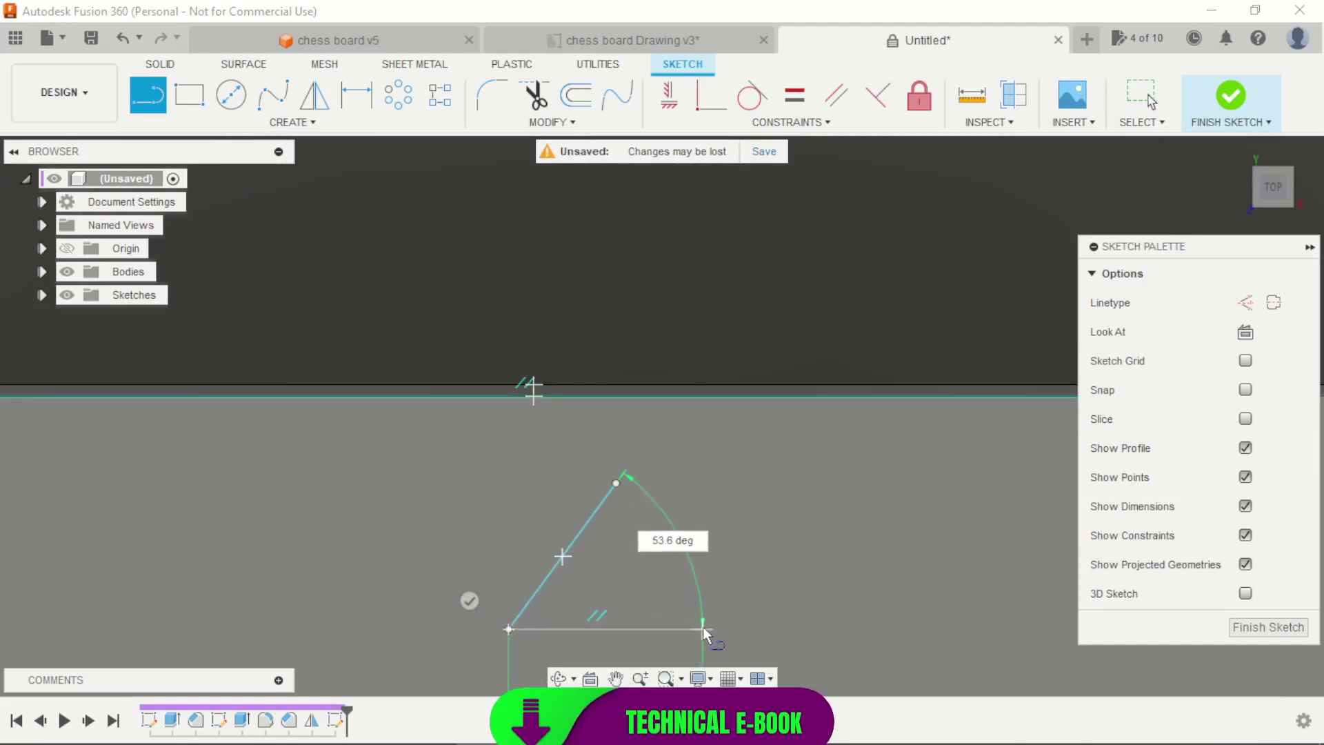
left_click(711, 629)
left_click(616, 483)
scroll(697, 432, "down", 1)
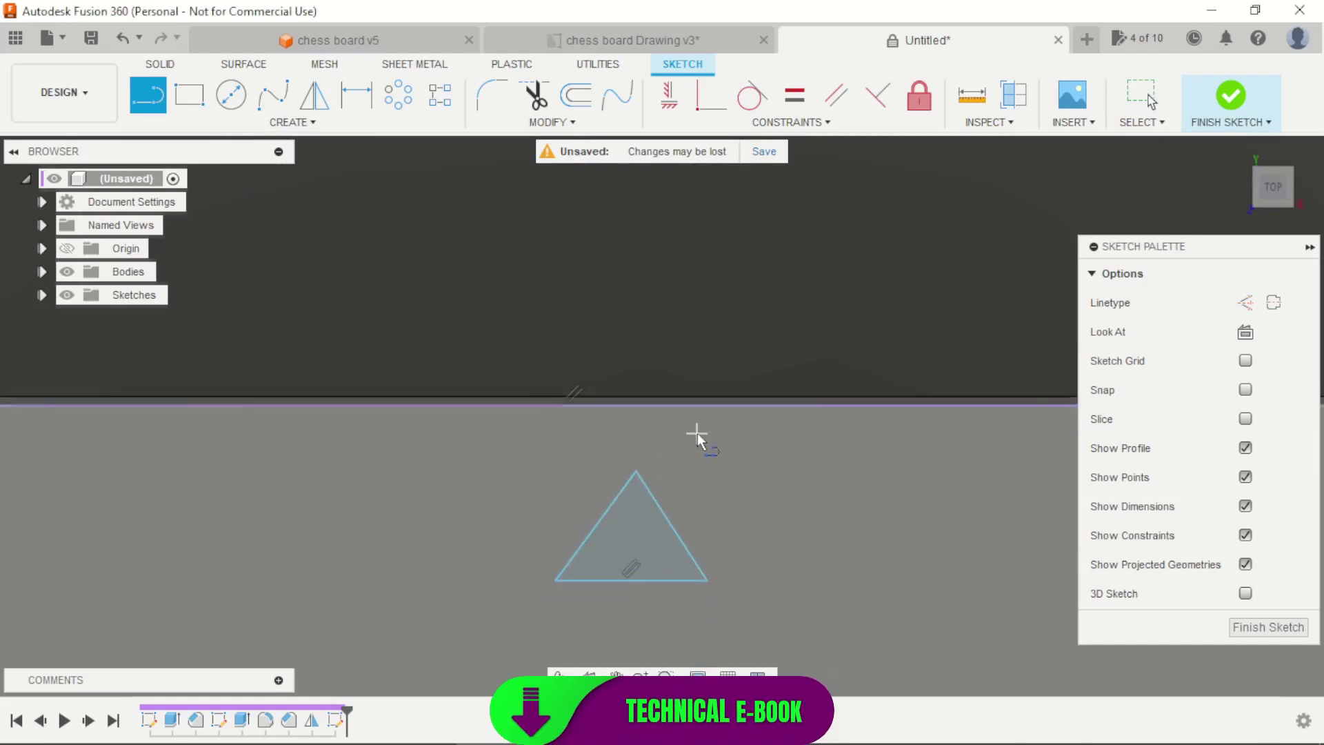
key("Escape")
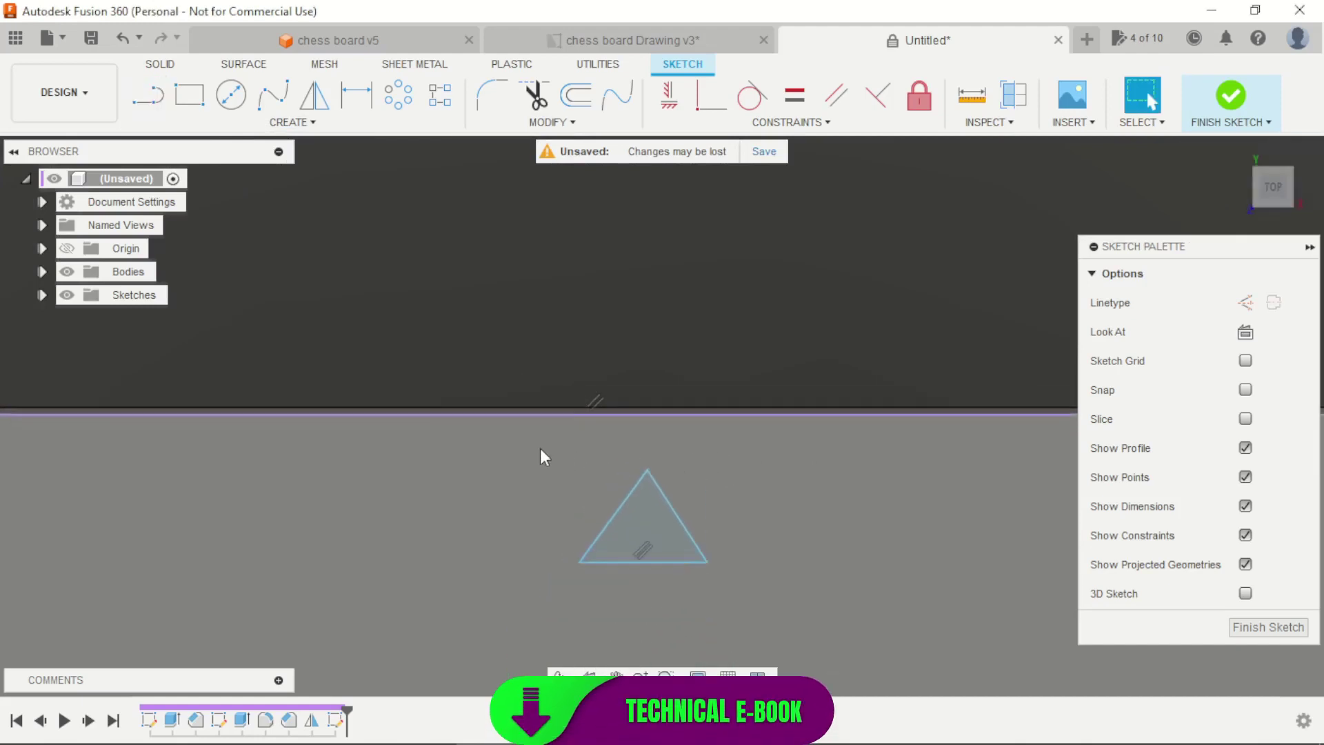
scroll(545, 449, "up", 2)
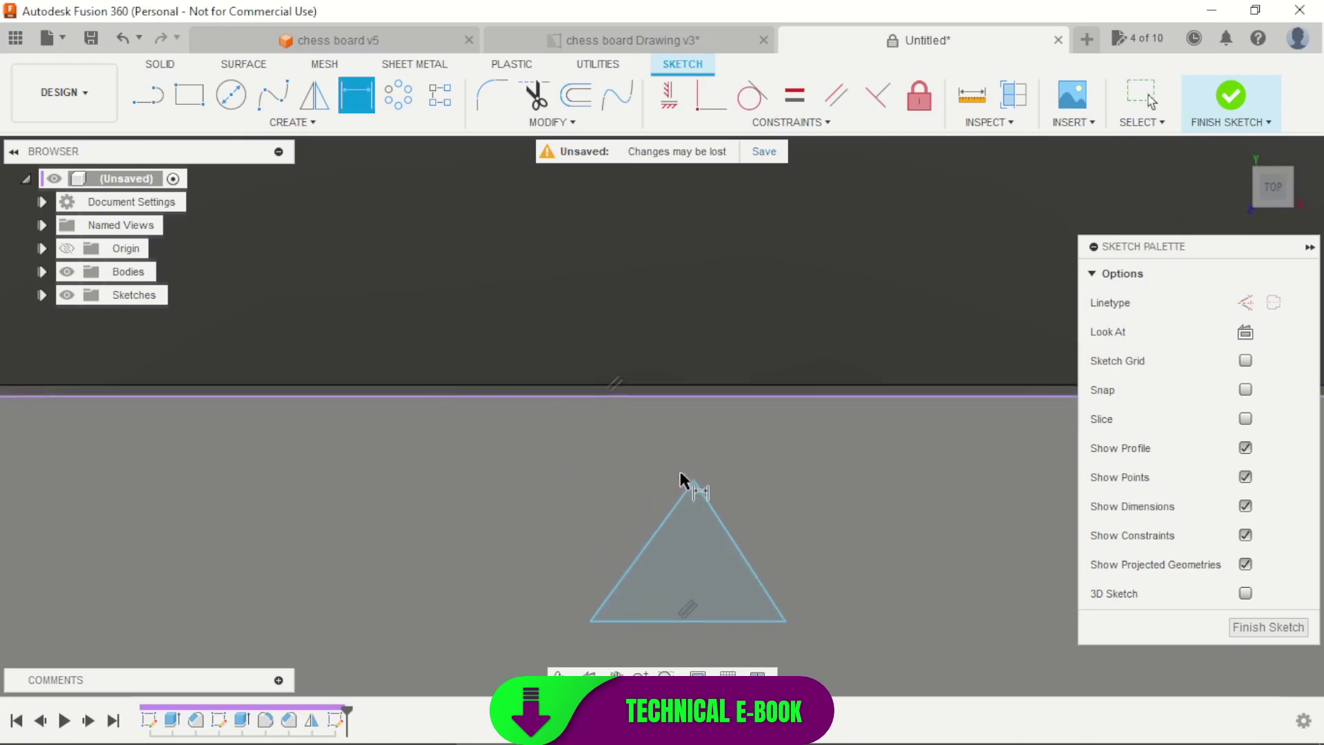
left_click_drag(694, 480, 692, 352)
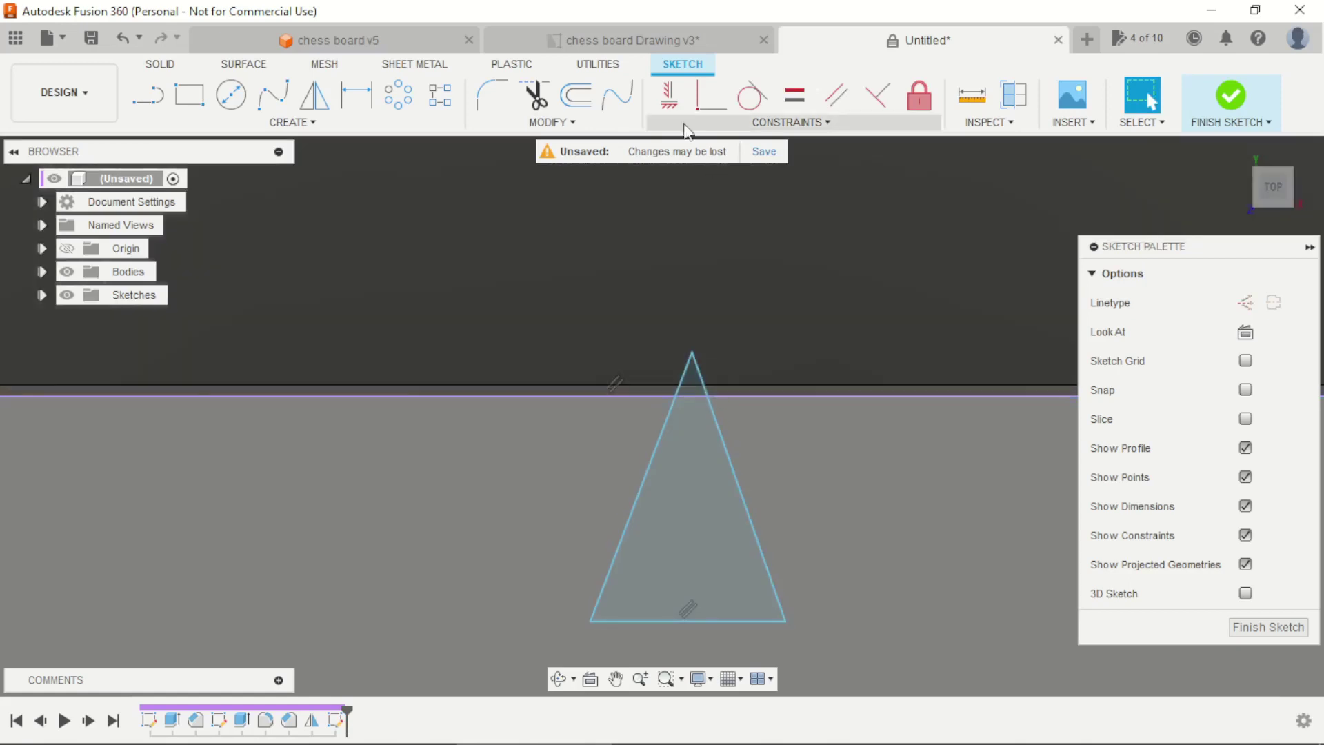
Align the triangle's apex vertically above the midpoint of its base
left_click(670, 105)
left_click(692, 356)
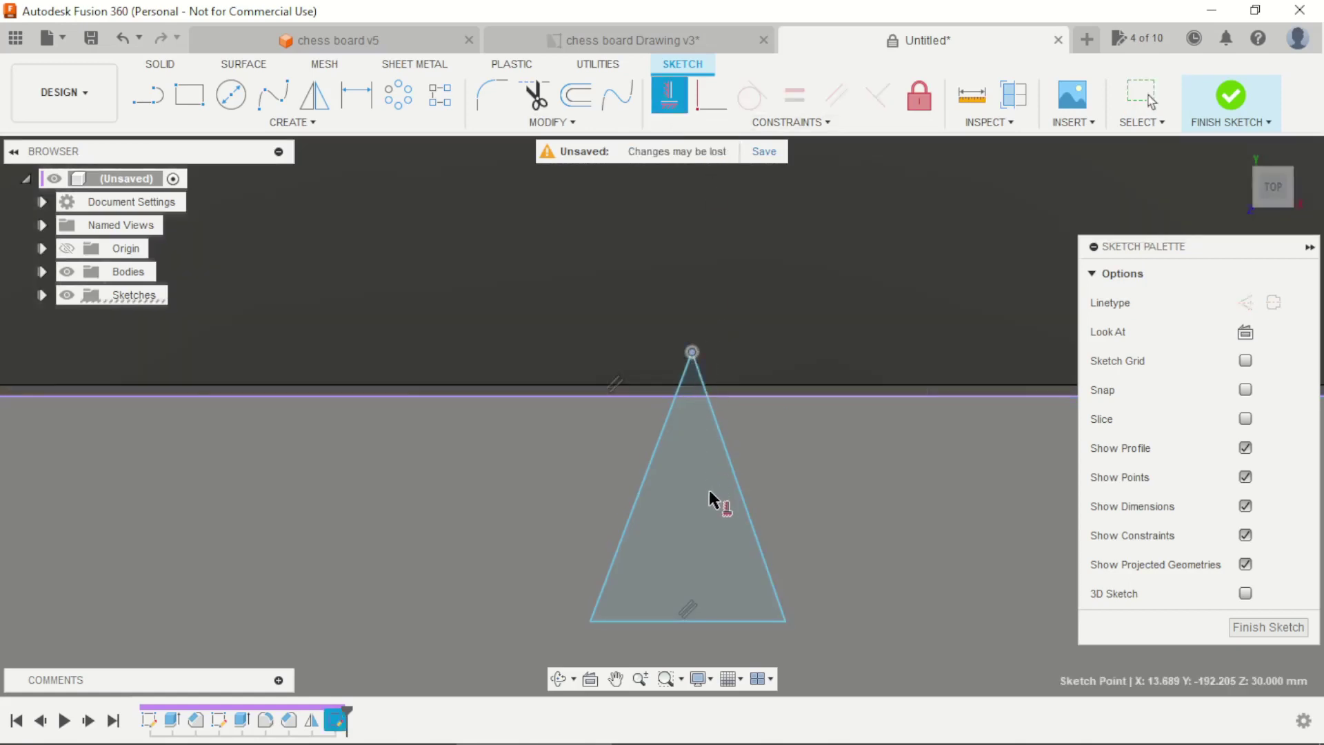
left_click(689, 625)
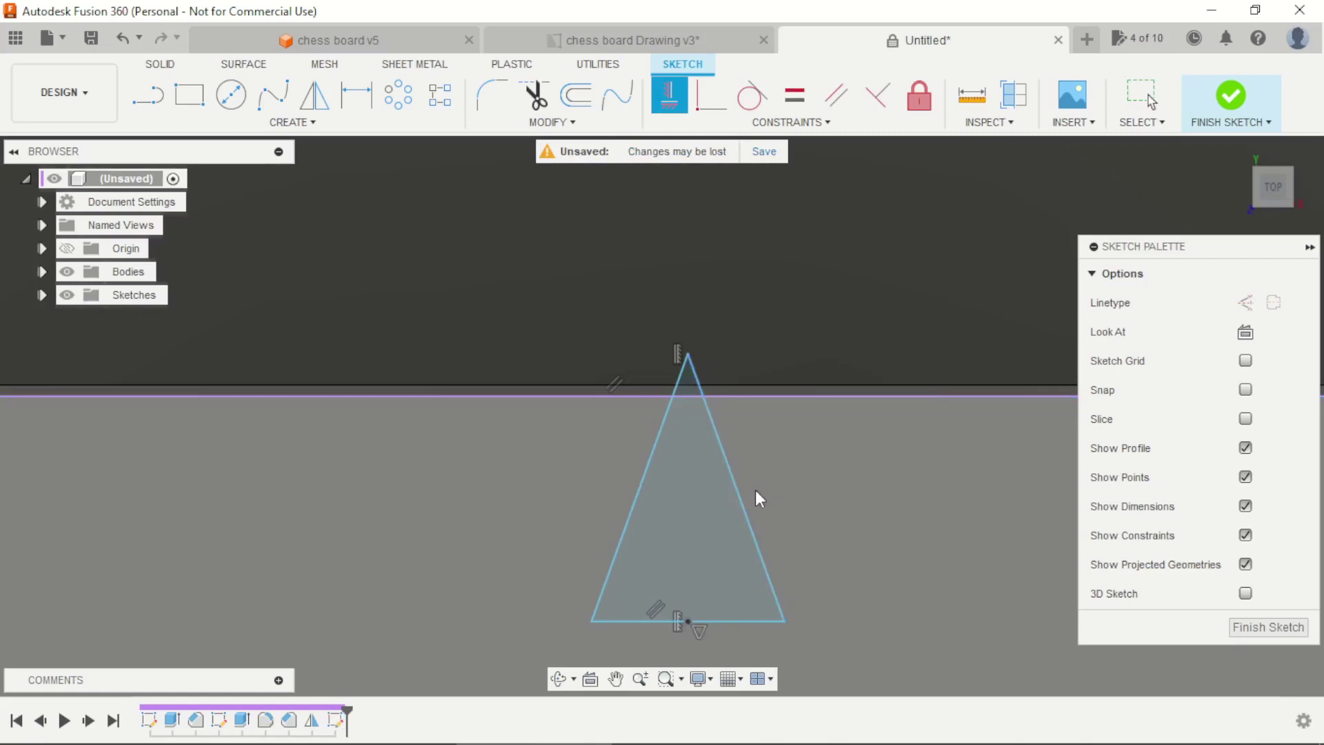
key("Escape")
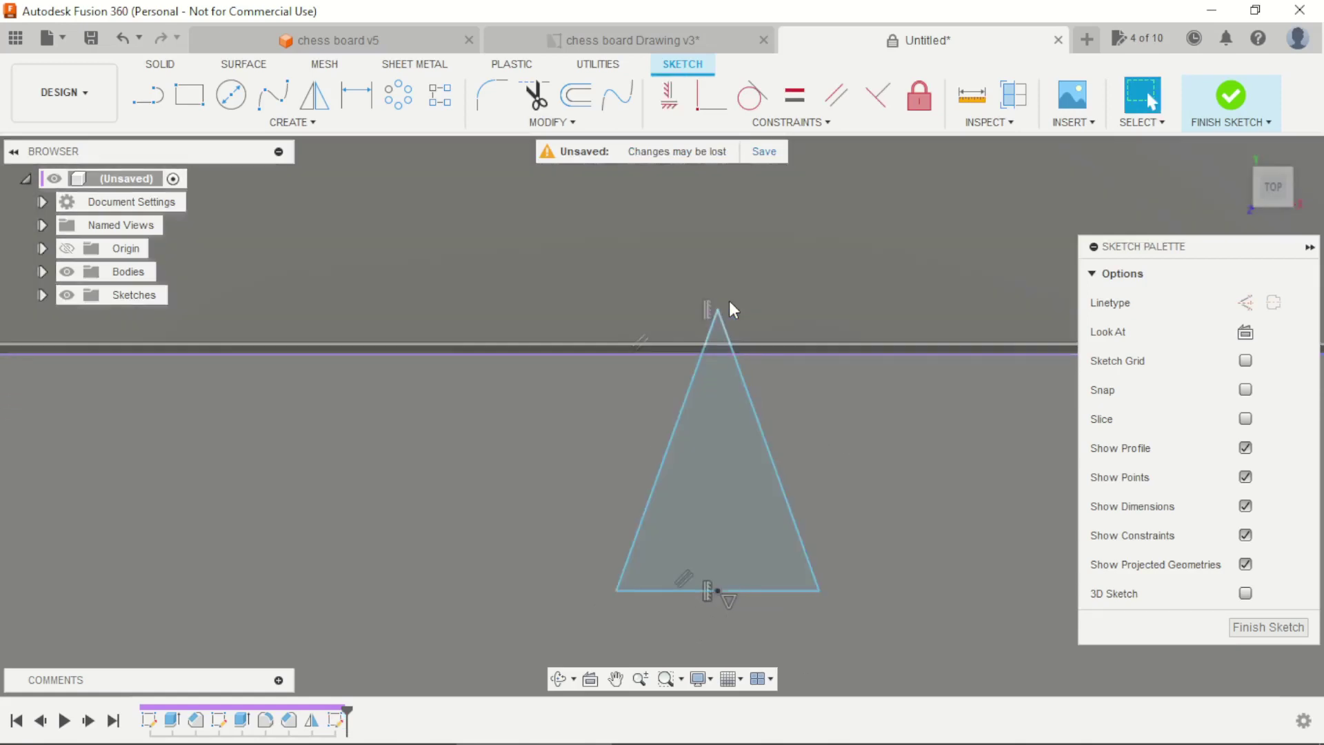
left_click(669, 94)
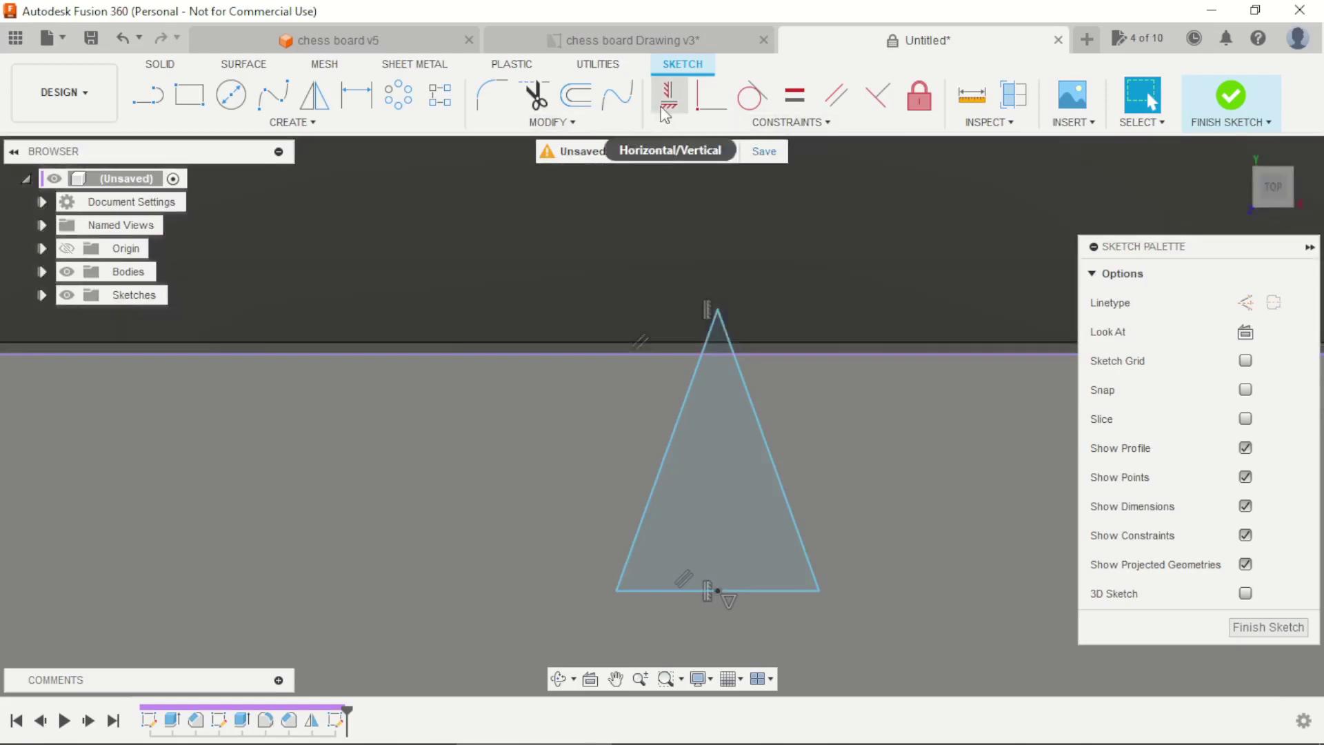
left_click(718, 310)
scroll(675, 550, "down", 6)
scroll(663, 352, "up", 2)
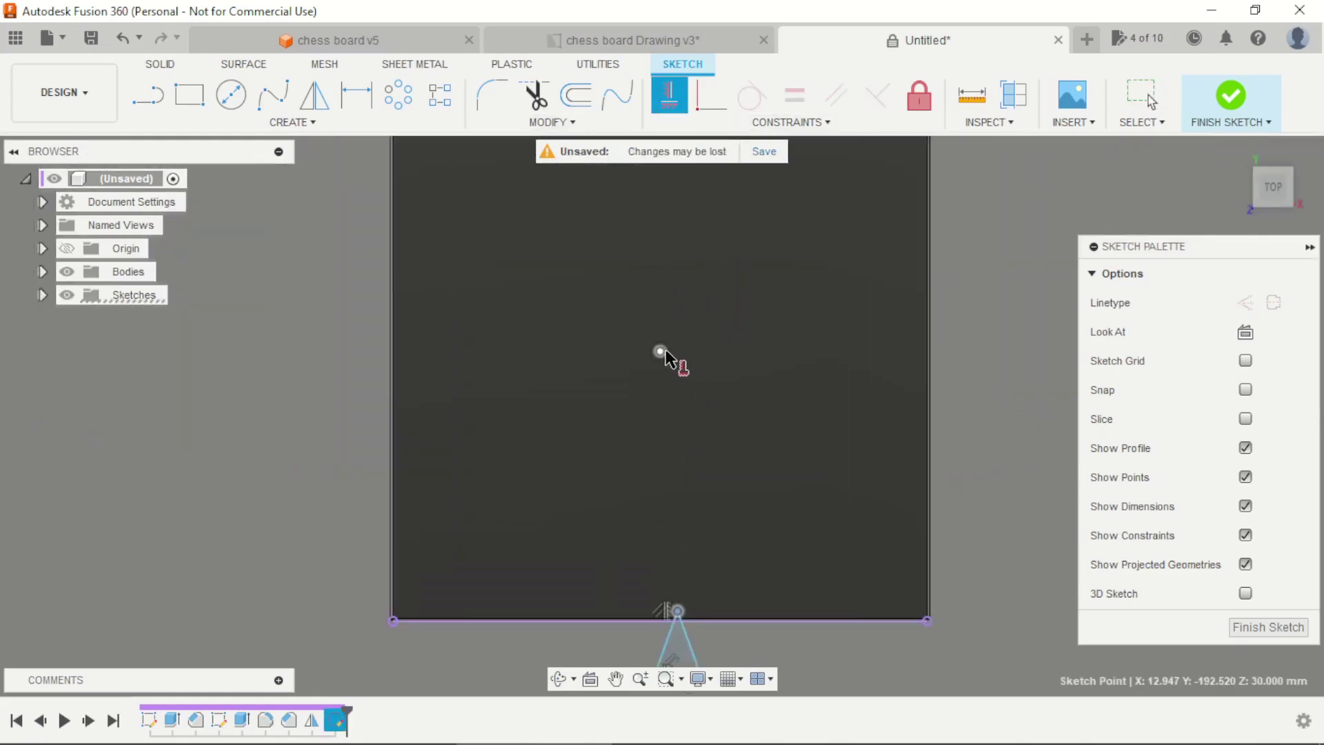
scroll(666, 512, "down", 3)
scroll(668, 528, "up", 6)
key("Escape")
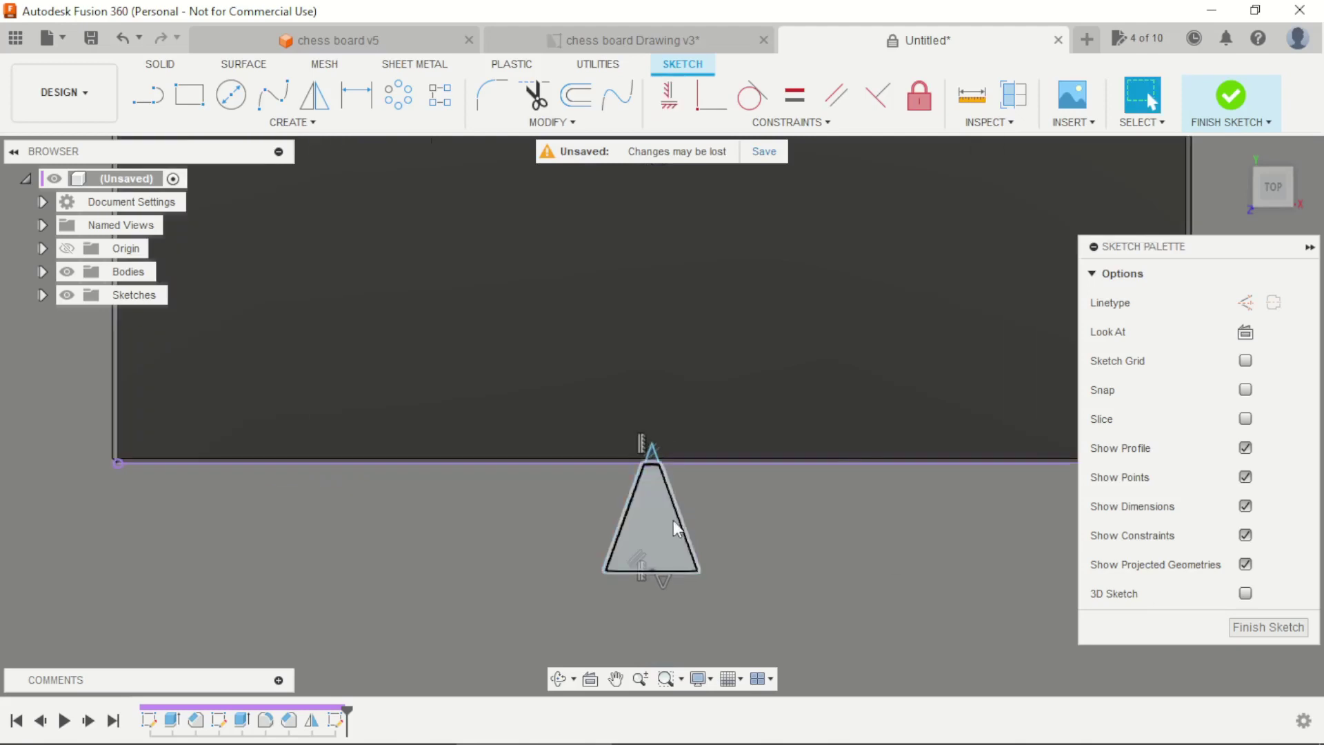
scroll(676, 528, "up", 3)
Dimension the apex 1 mm from the board's edge line
key("d")
scroll(625, 400, "up", 3)
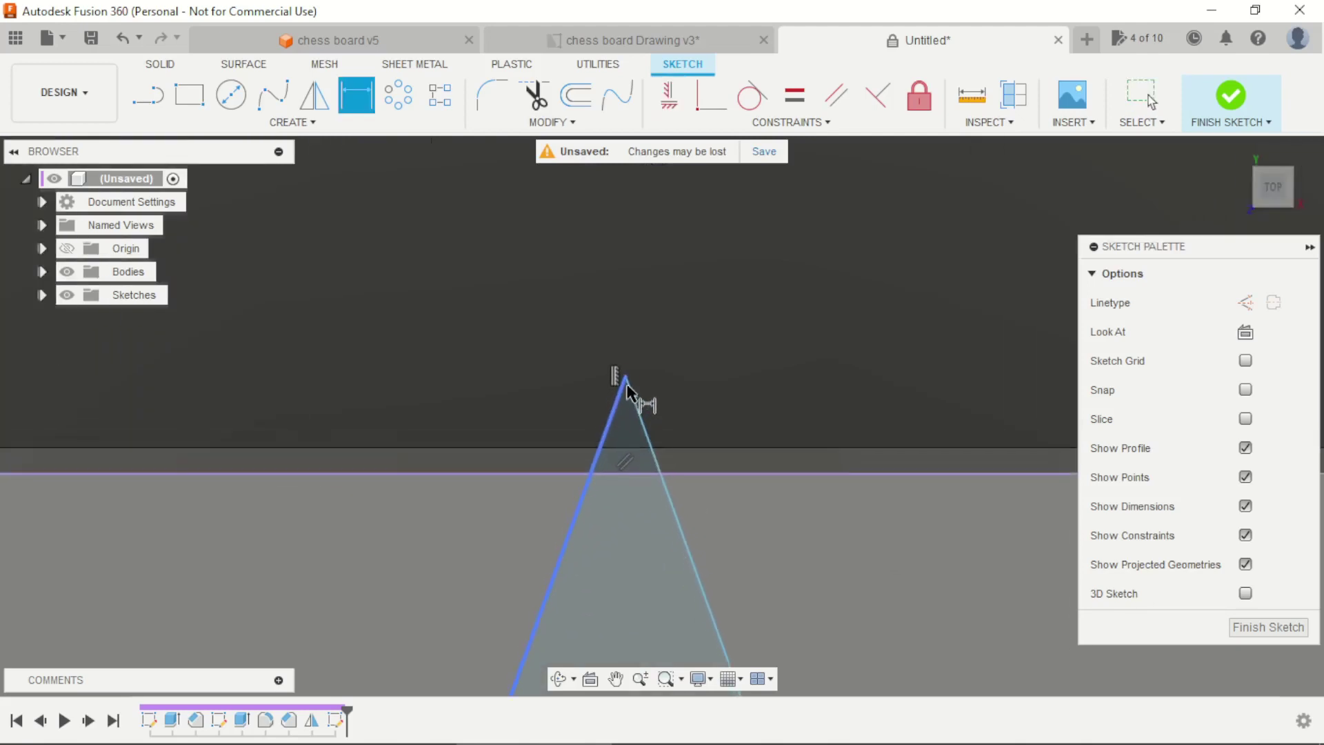
left_click(638, 473)
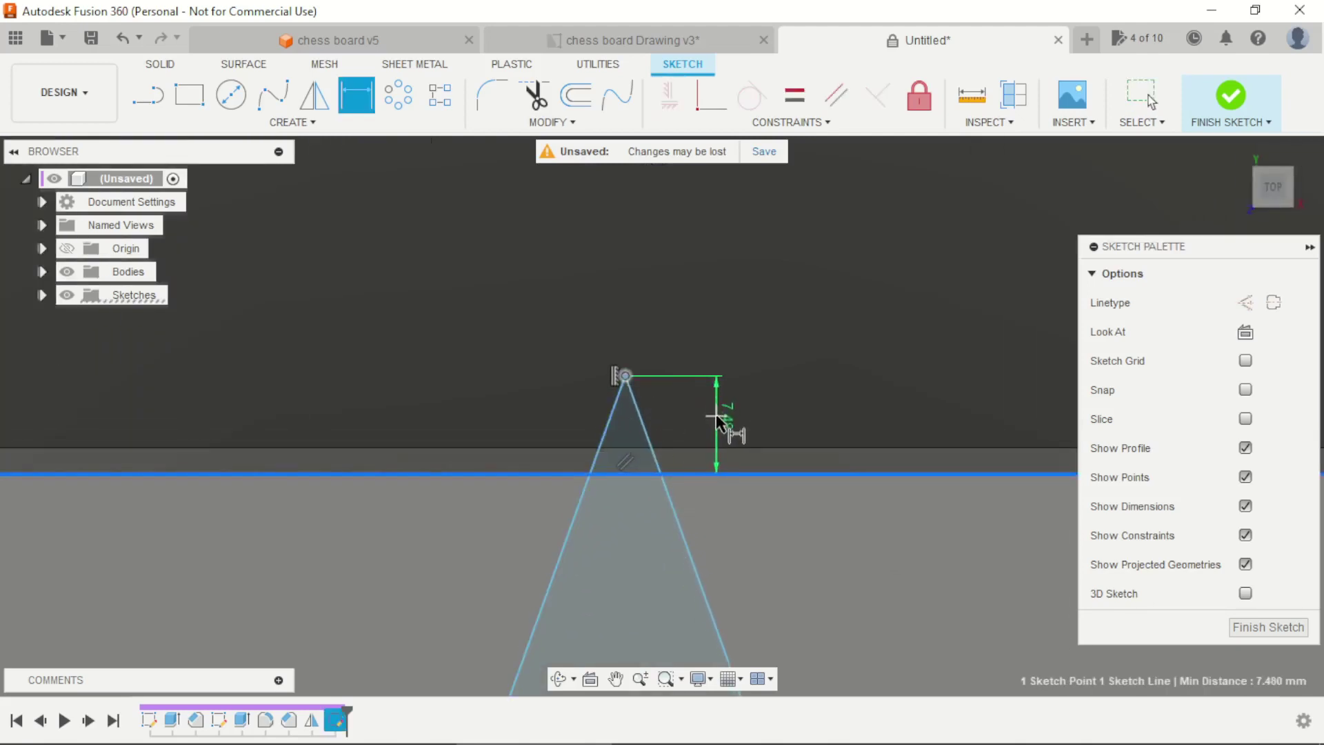
left_click(717, 418)
type("1")
key("Return")
scroll(716, 414, "down", 3)
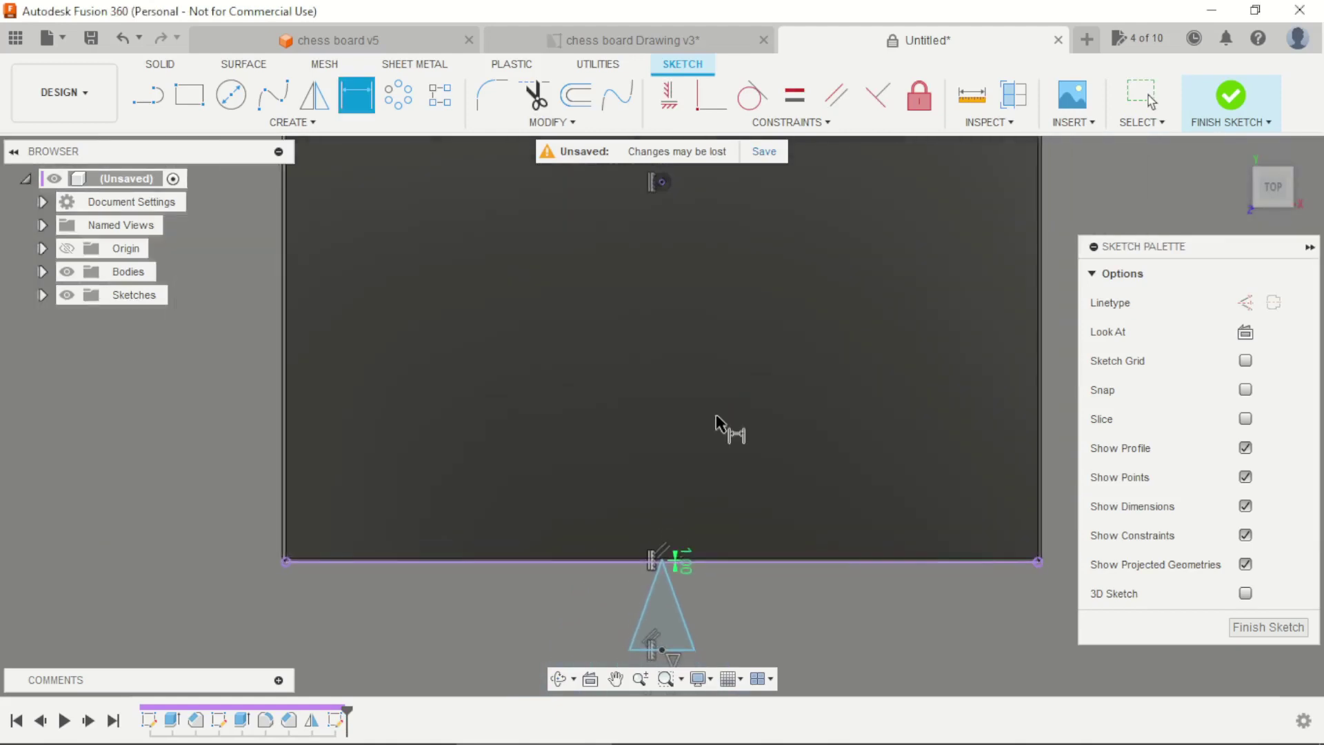
scroll(682, 490, "up", 2)
scroll(682, 490, "up", 2)
key("Escape")
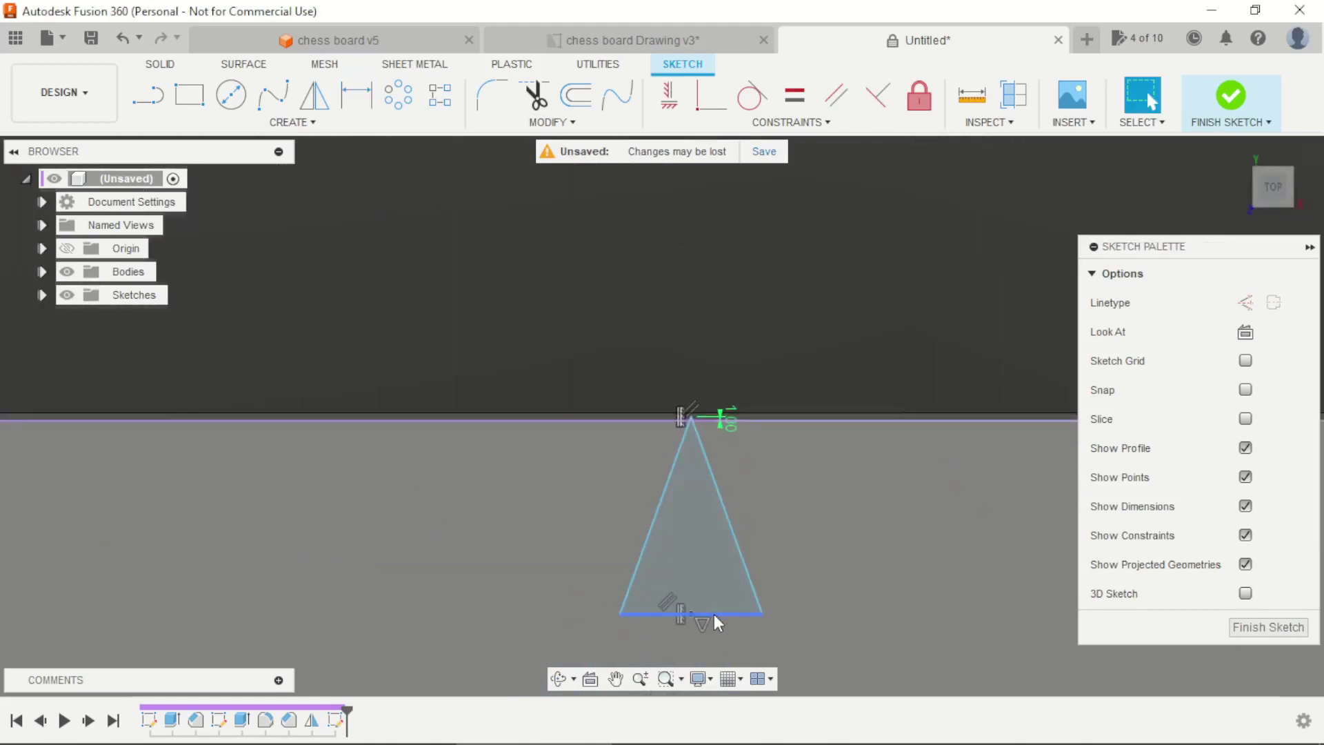
Make the triangle's left and right edges perpendicular to each other
left_click(714, 614)
scroll(709, 511, "down", 3)
scroll(702, 436, "up", 5)
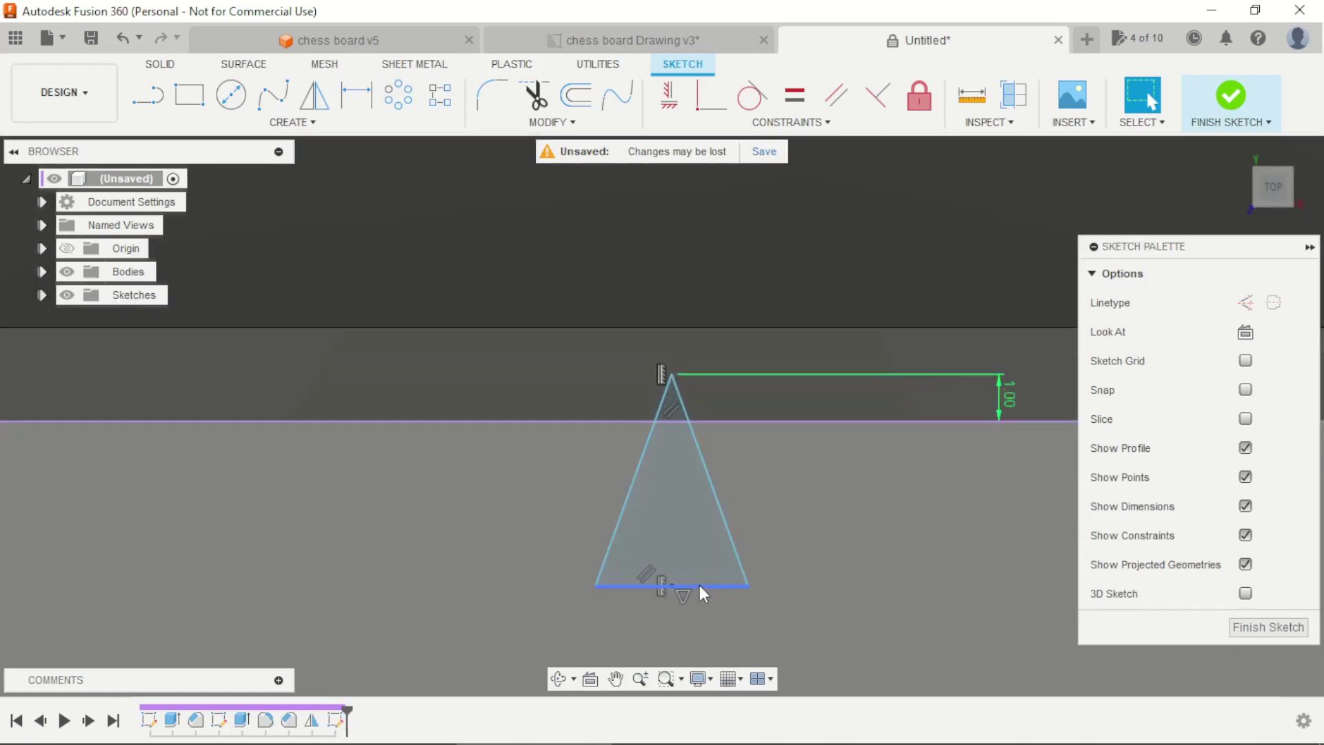
scroll(697, 524, "down", 3)
scroll(661, 378, "up", 2)
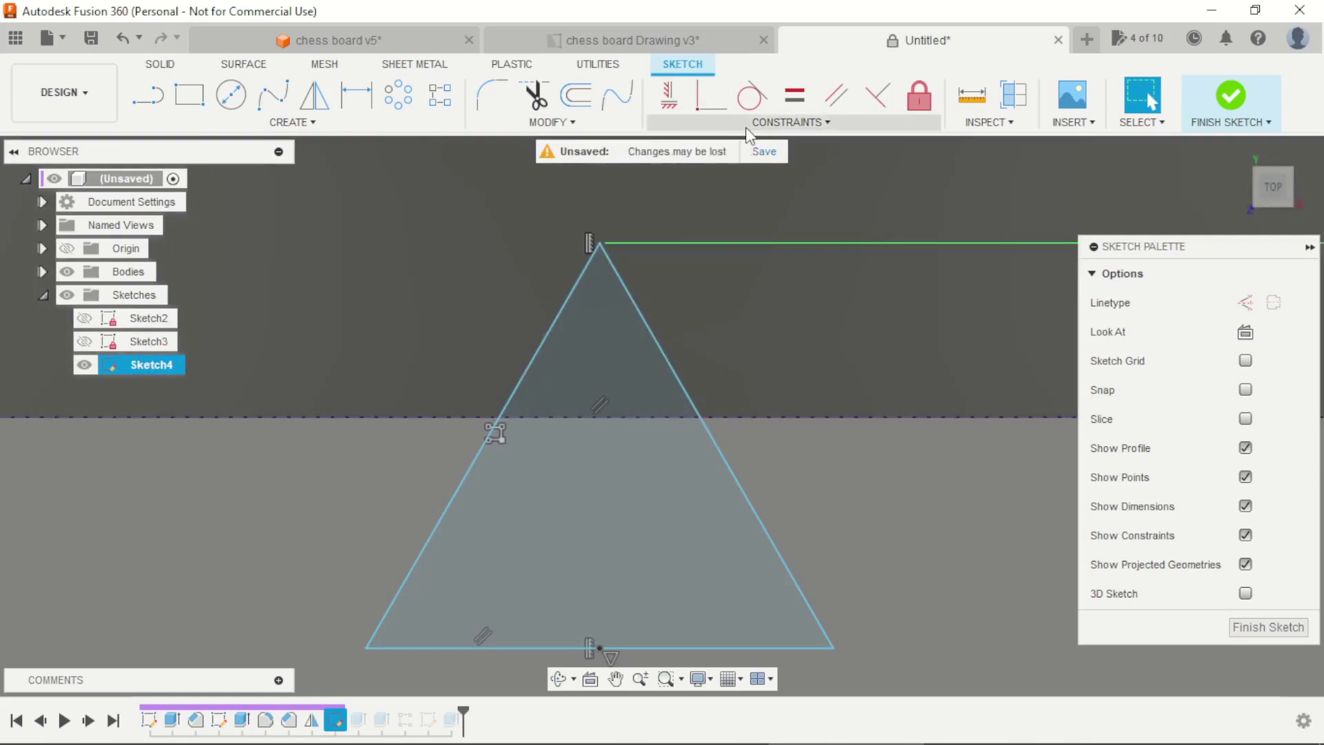
left_click(672, 123)
left_click(703, 240)
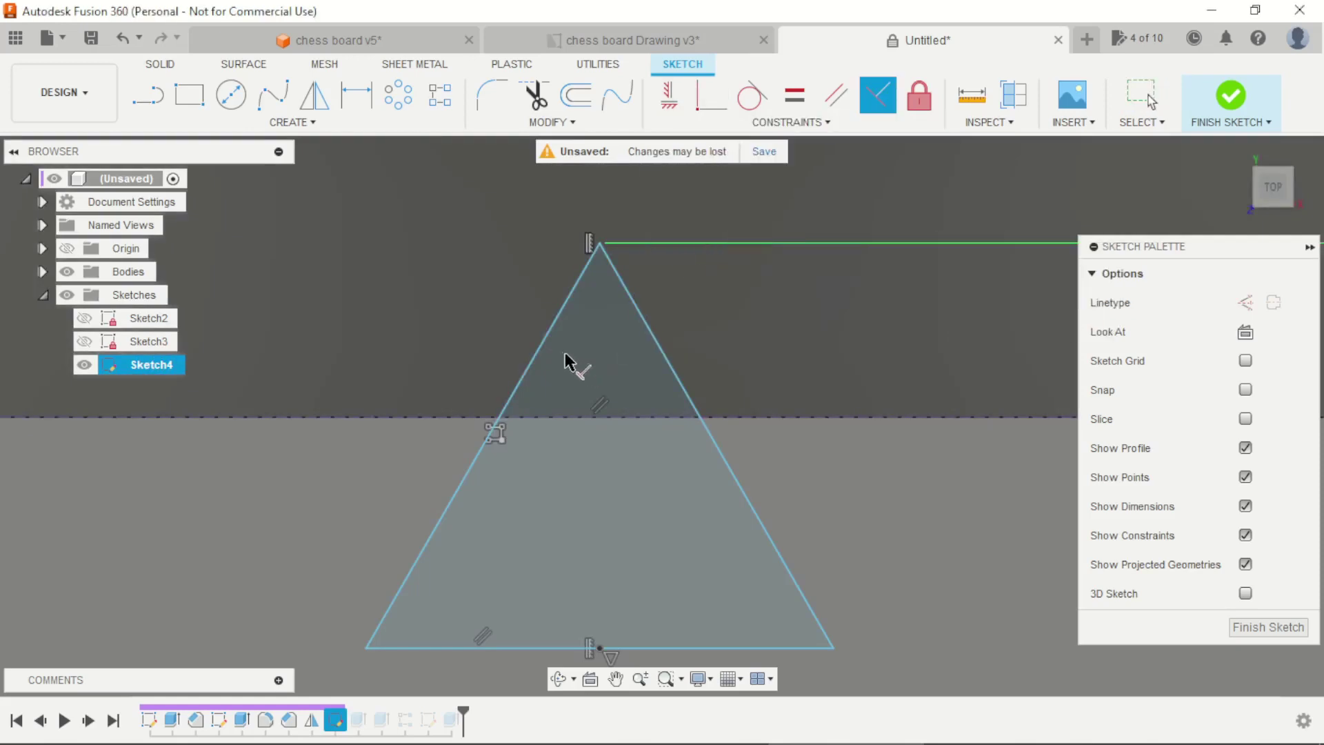
left_click(545, 349)
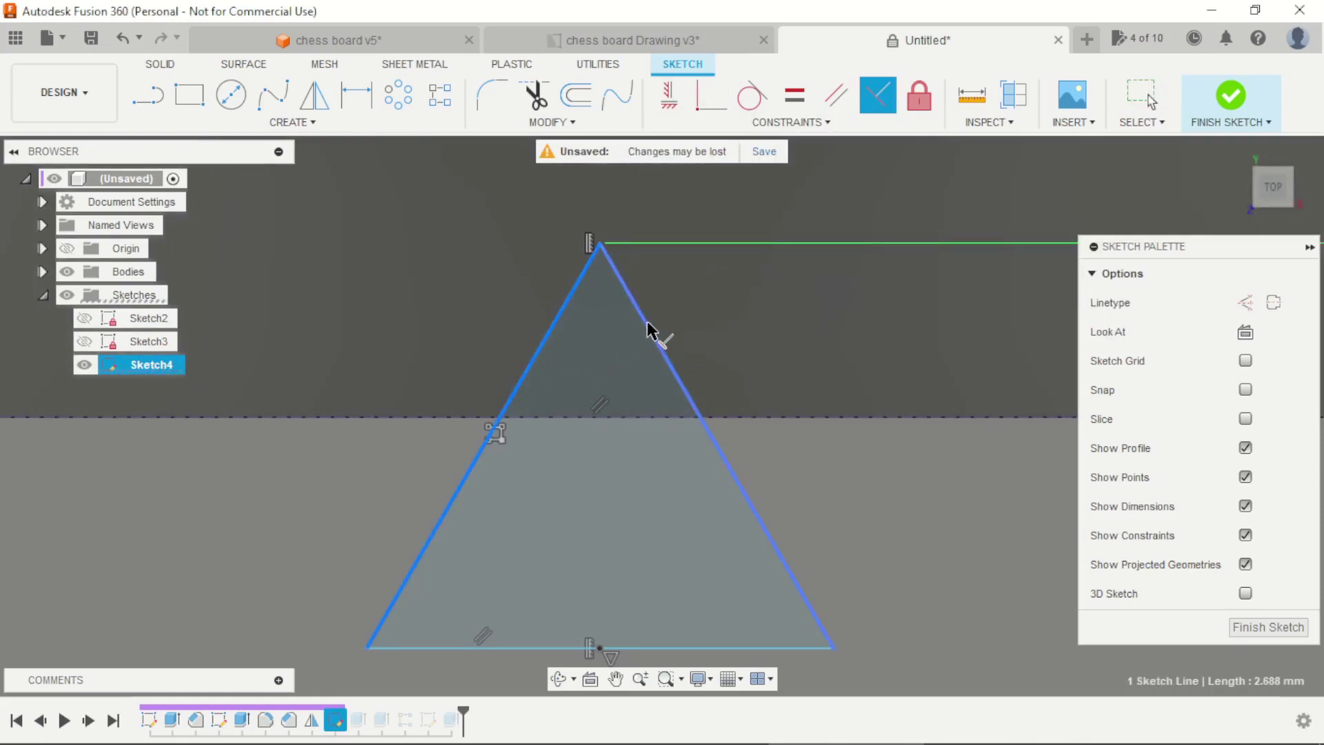
left_click(647, 322)
scroll(583, 423, "down", 3)
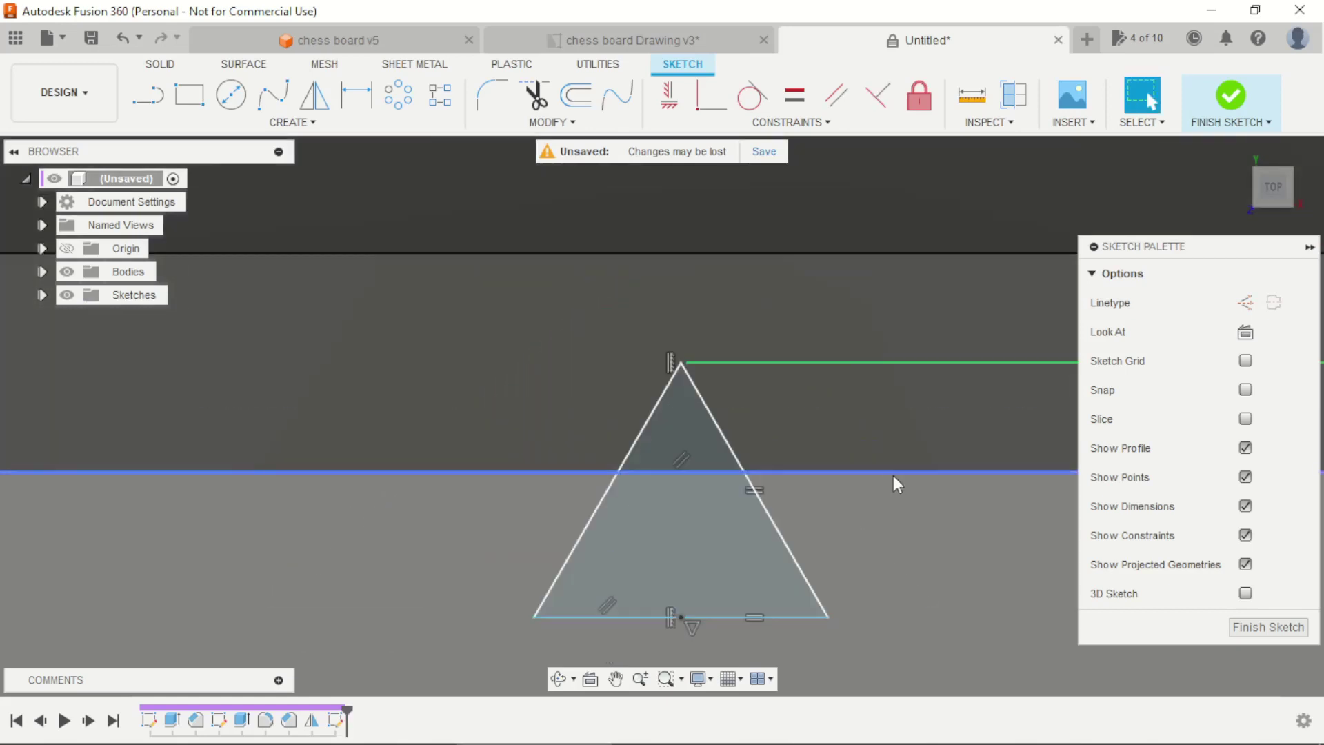
Convert the long horizontal board-edge line into construction geometry
left_click(893, 473)
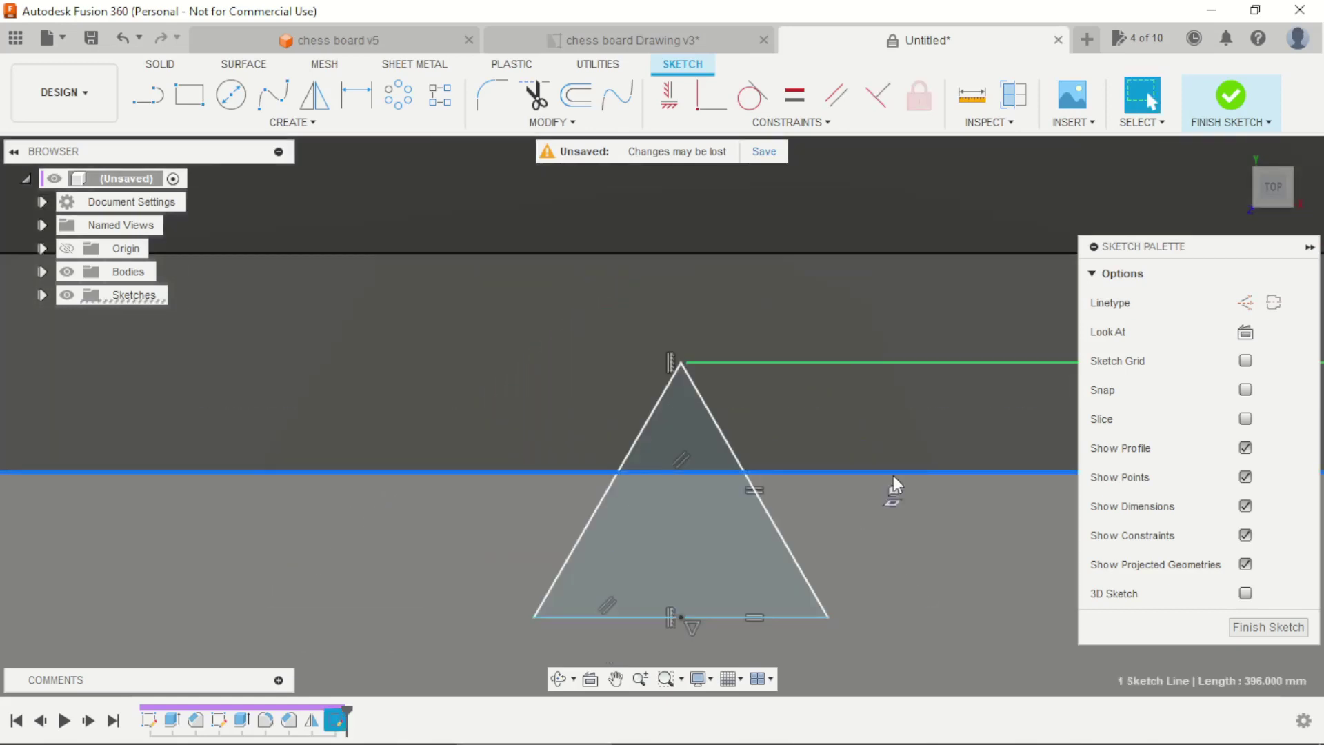
left_click(1245, 303)
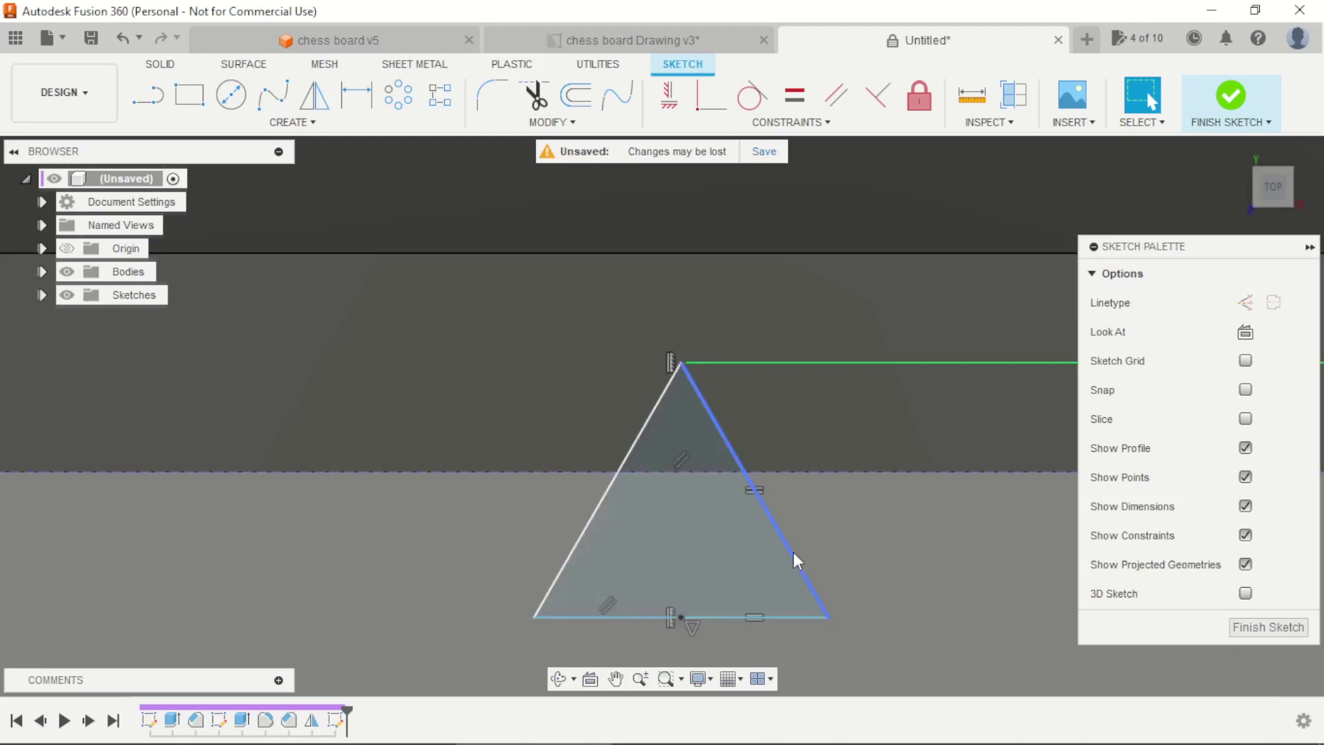
scroll(827, 514, "down", 4)
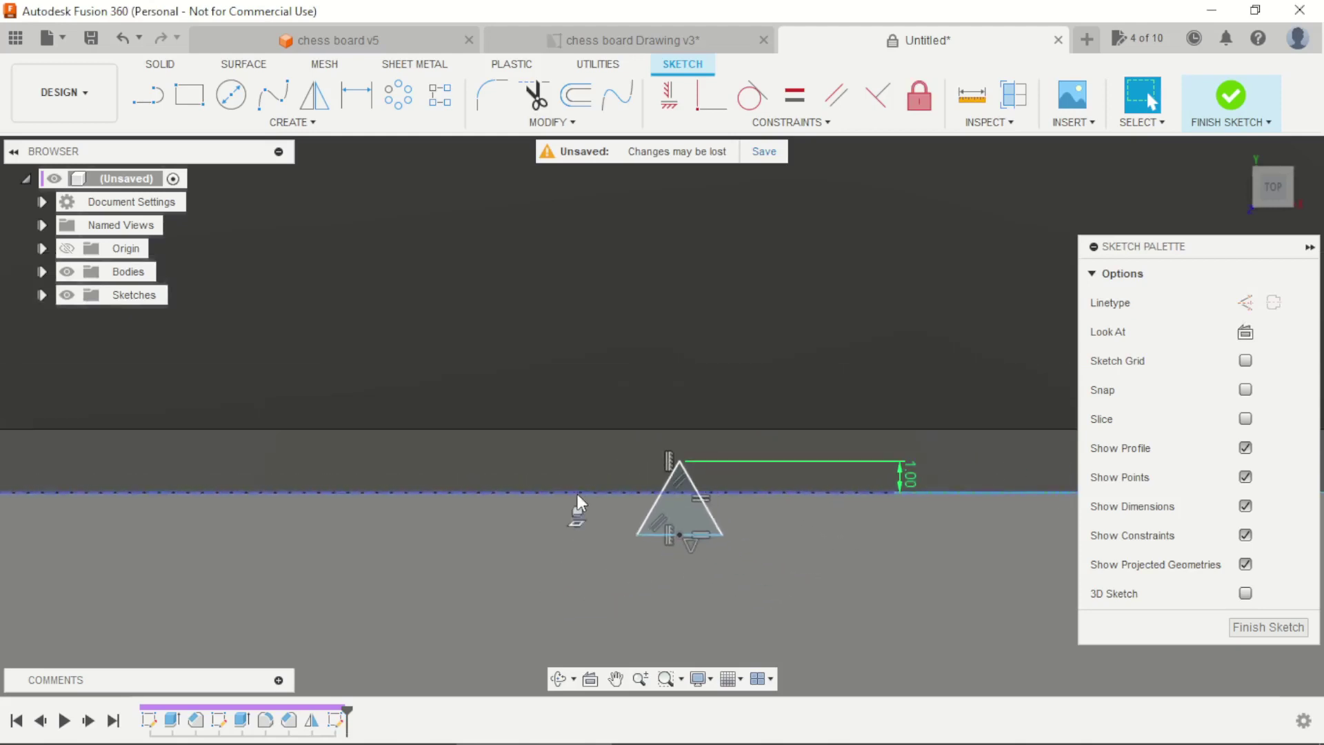
scroll(578, 494, "up", 2)
scroll(739, 526, "up", 1)
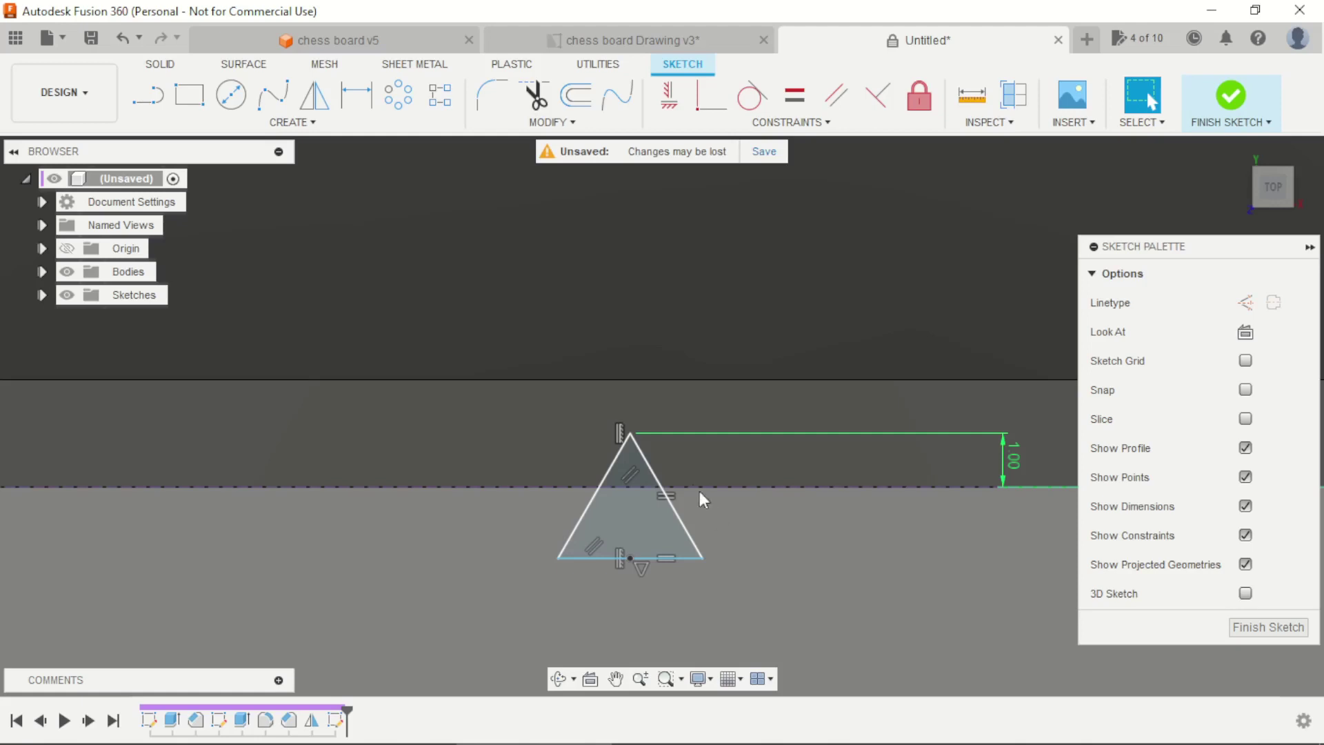
Start a rectangular pattern of the triangle's three edges along the construction edge line
left_click(439, 109)
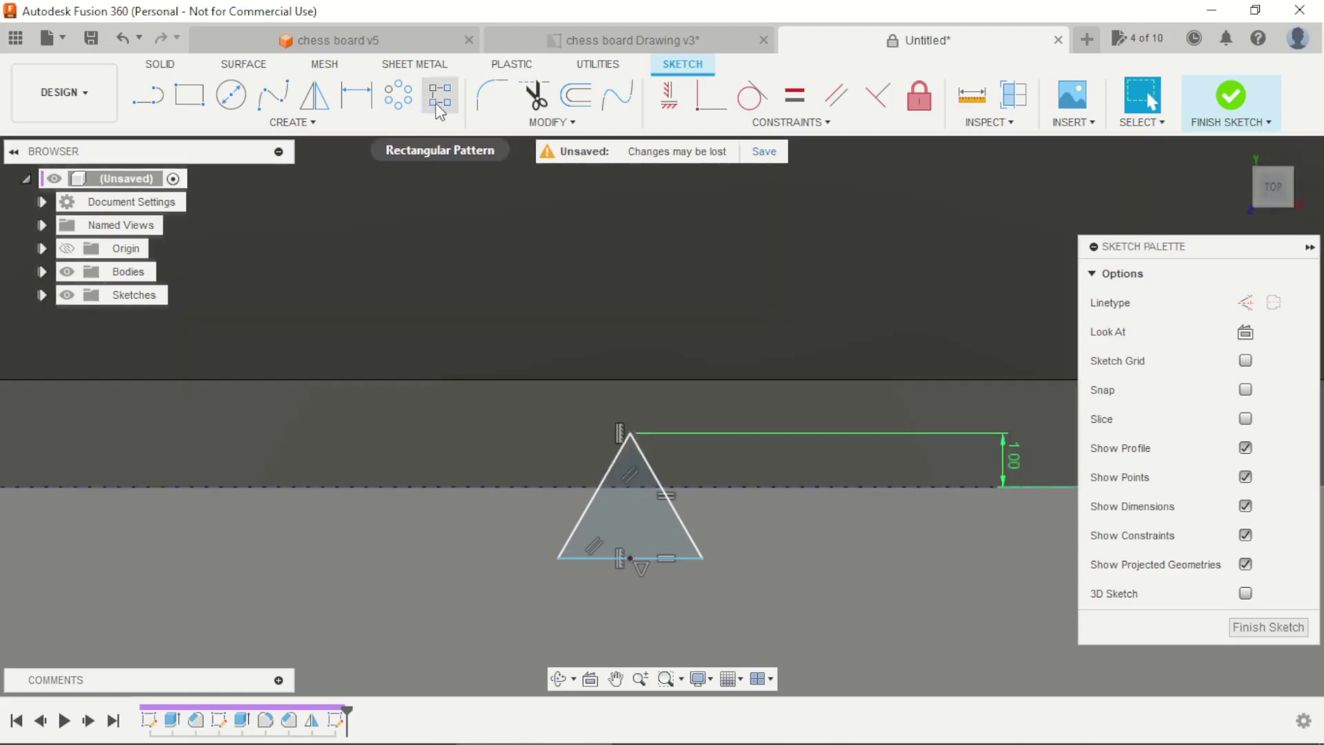
left_click(439, 109)
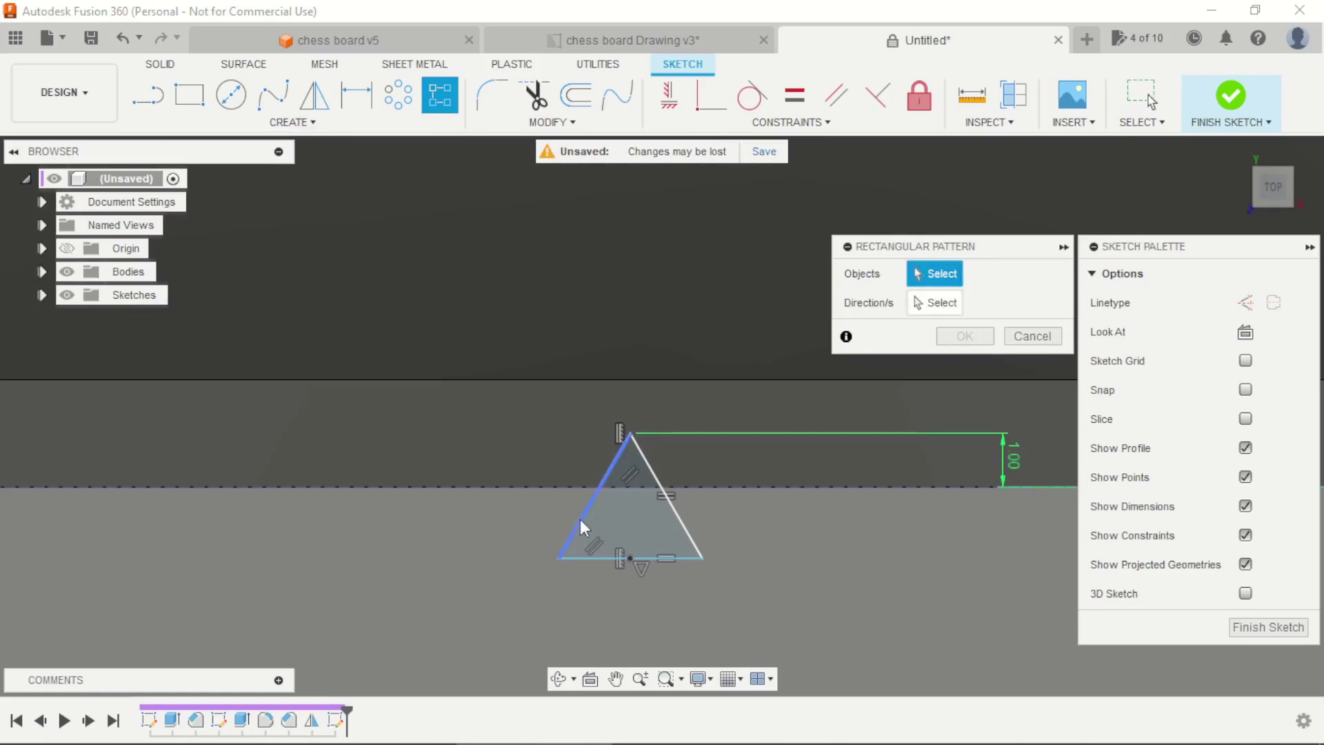
scroll(610, 559, "up", 2)
left_click(575, 492)
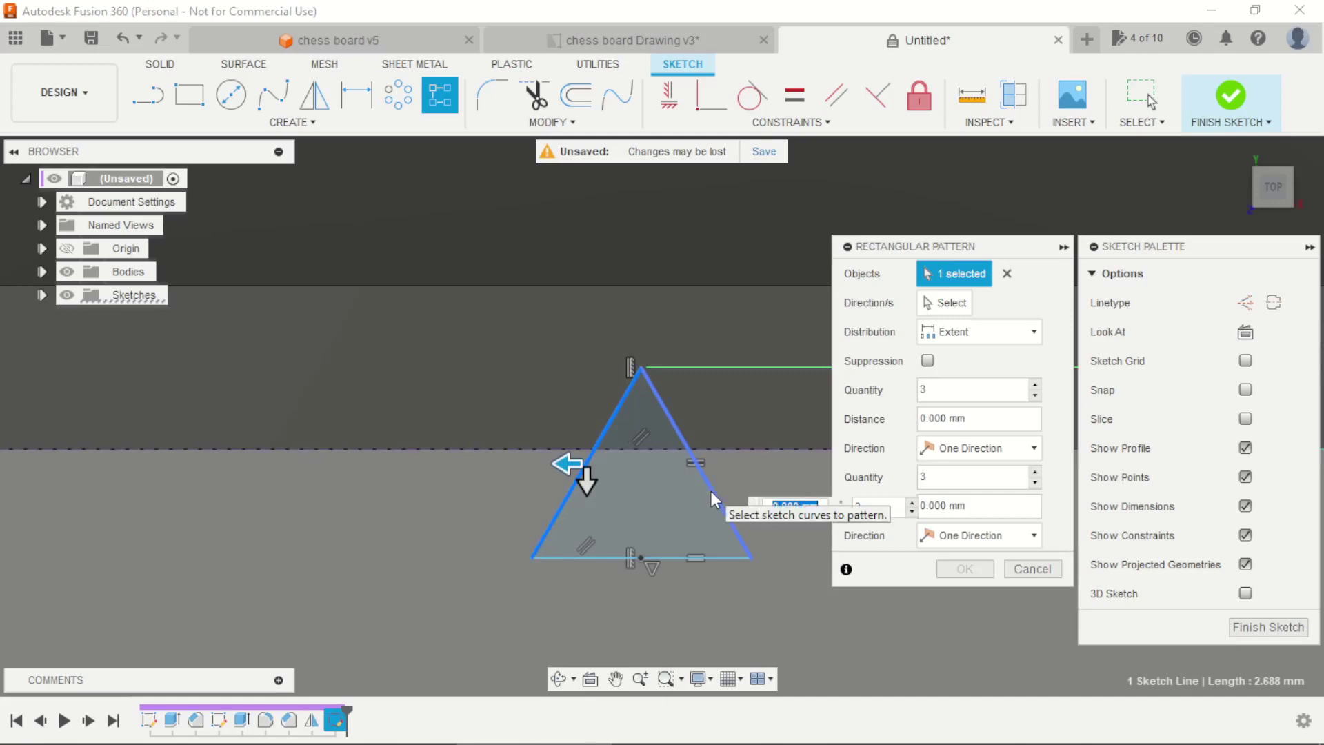
left_click(710, 491)
left_click(676, 557)
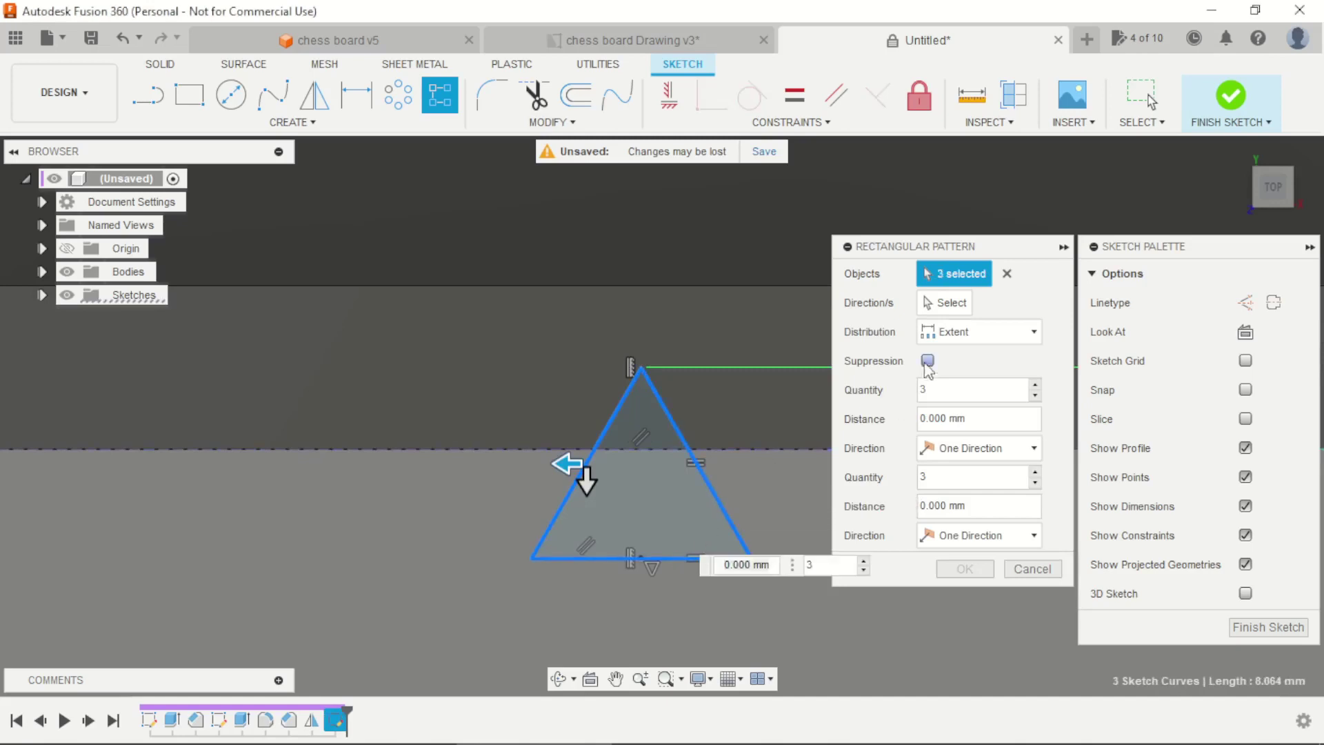
left_click(946, 309)
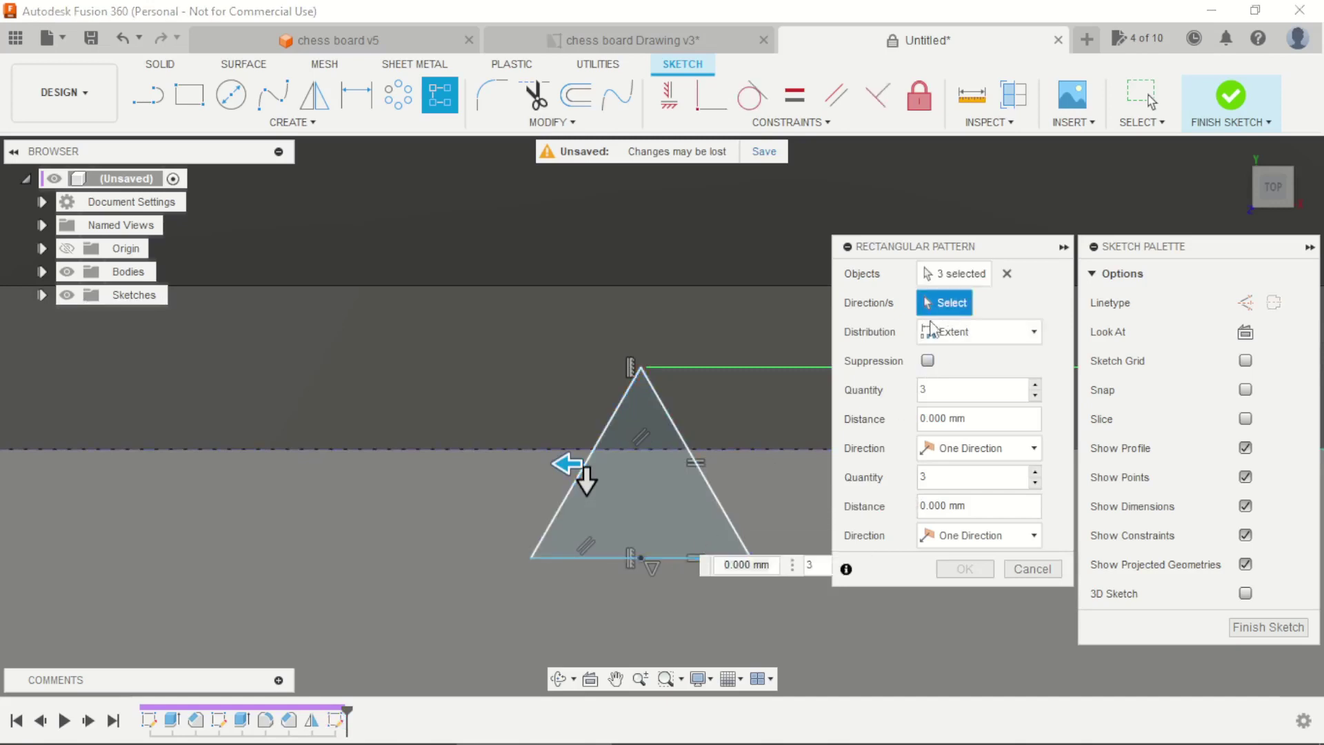
left_click(762, 453)
scroll(586, 457, "down", 3)
scroll(621, 472, "up", 2)
scroll(662, 489, "down", 3)
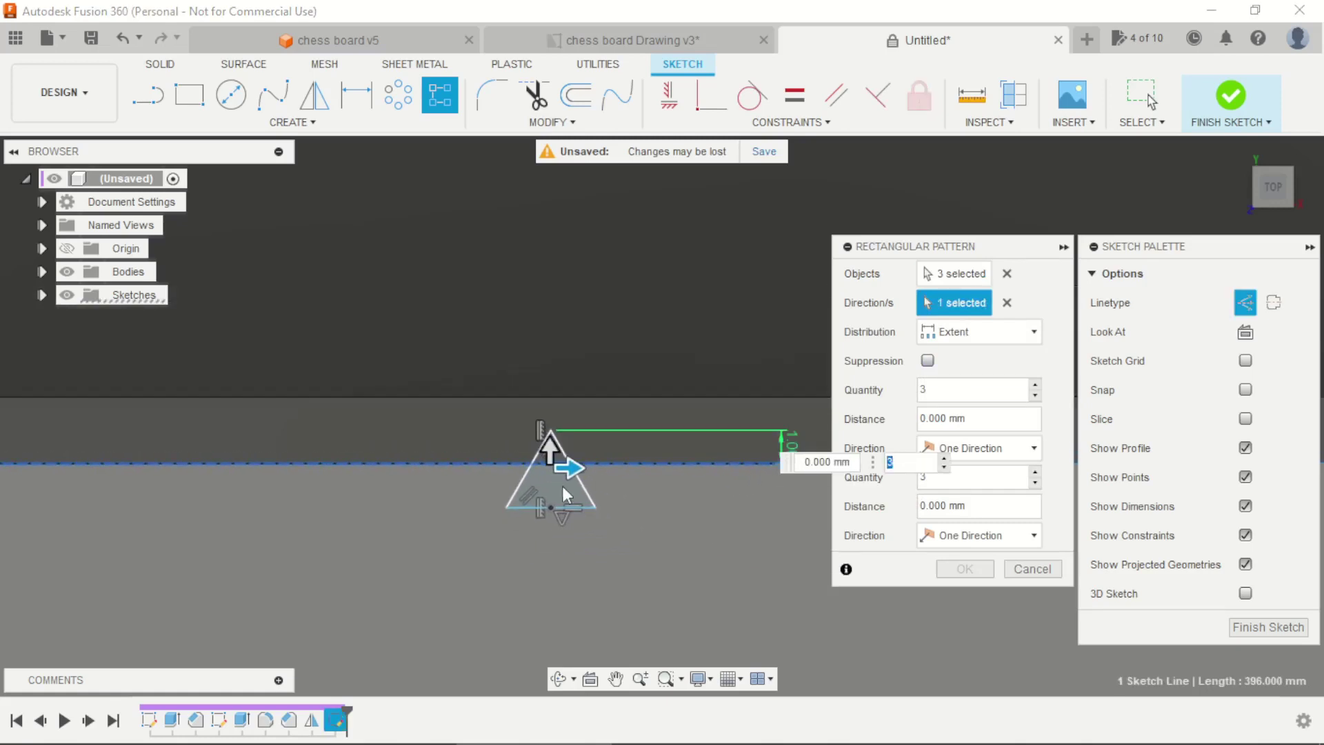
Set Spacing with quantity 39, distance 10 mm, symmetric, second quantity 1, and commit
left_click(977, 334)
left_click(965, 376)
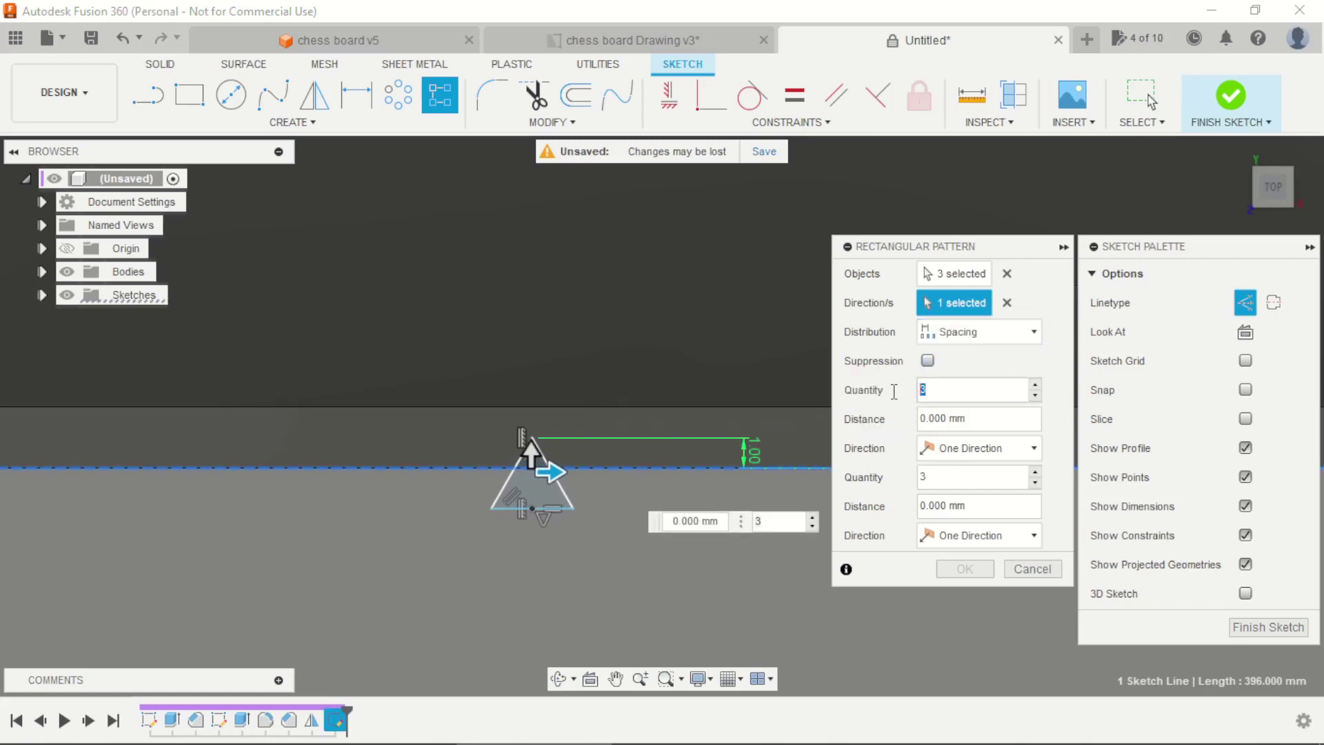
type("39")
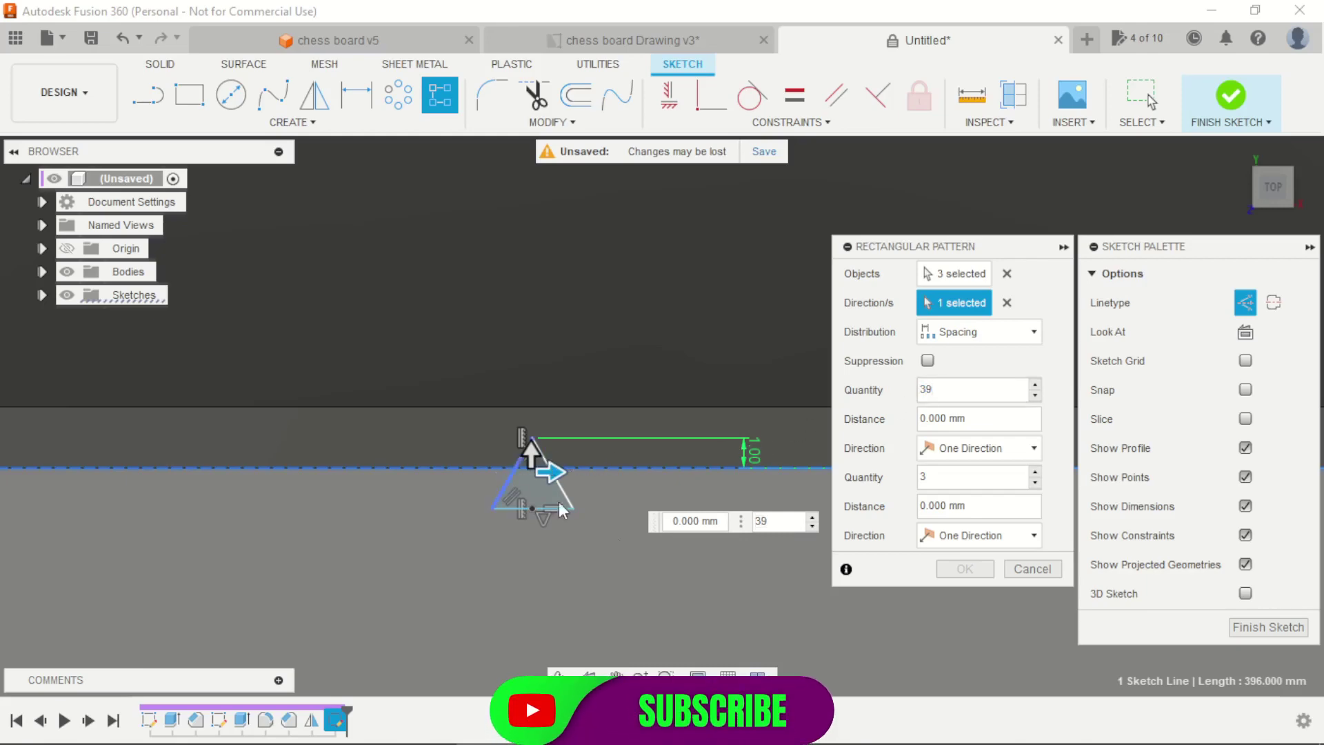
scroll(610, 540, "up", 2)
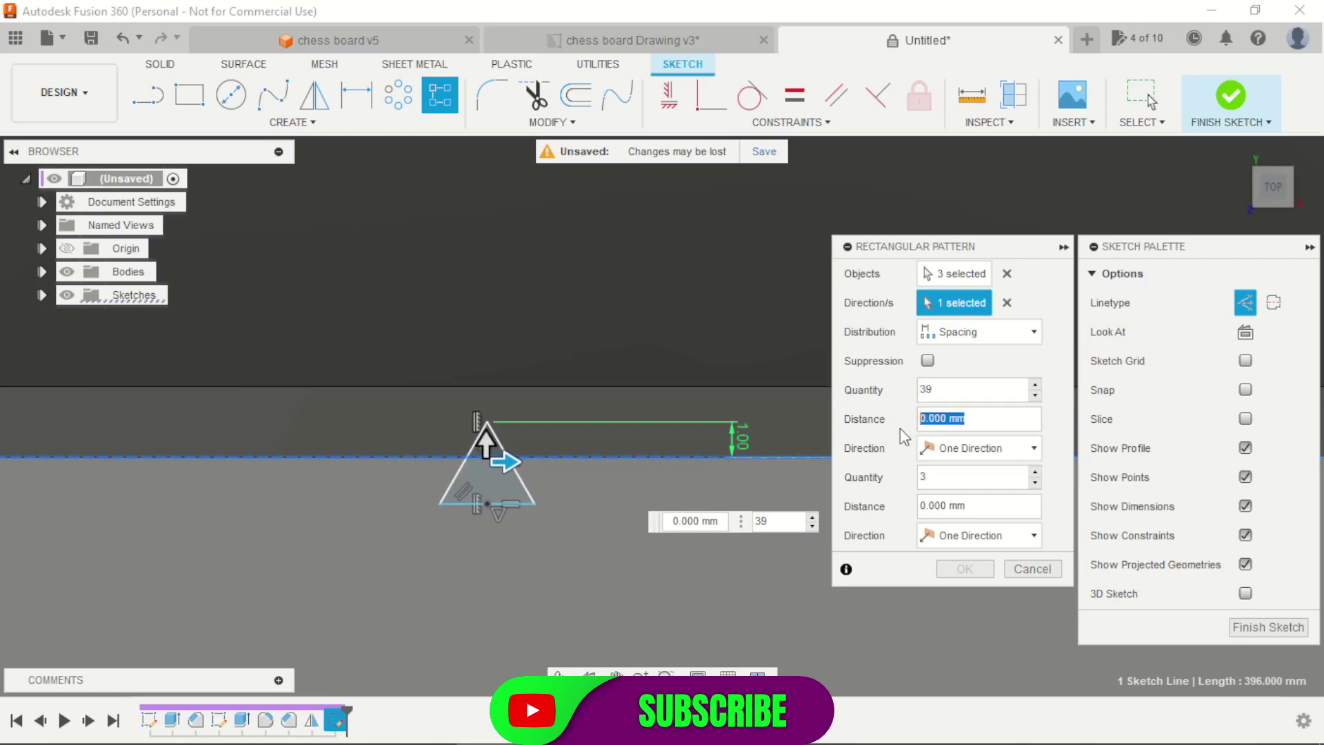
type("10")
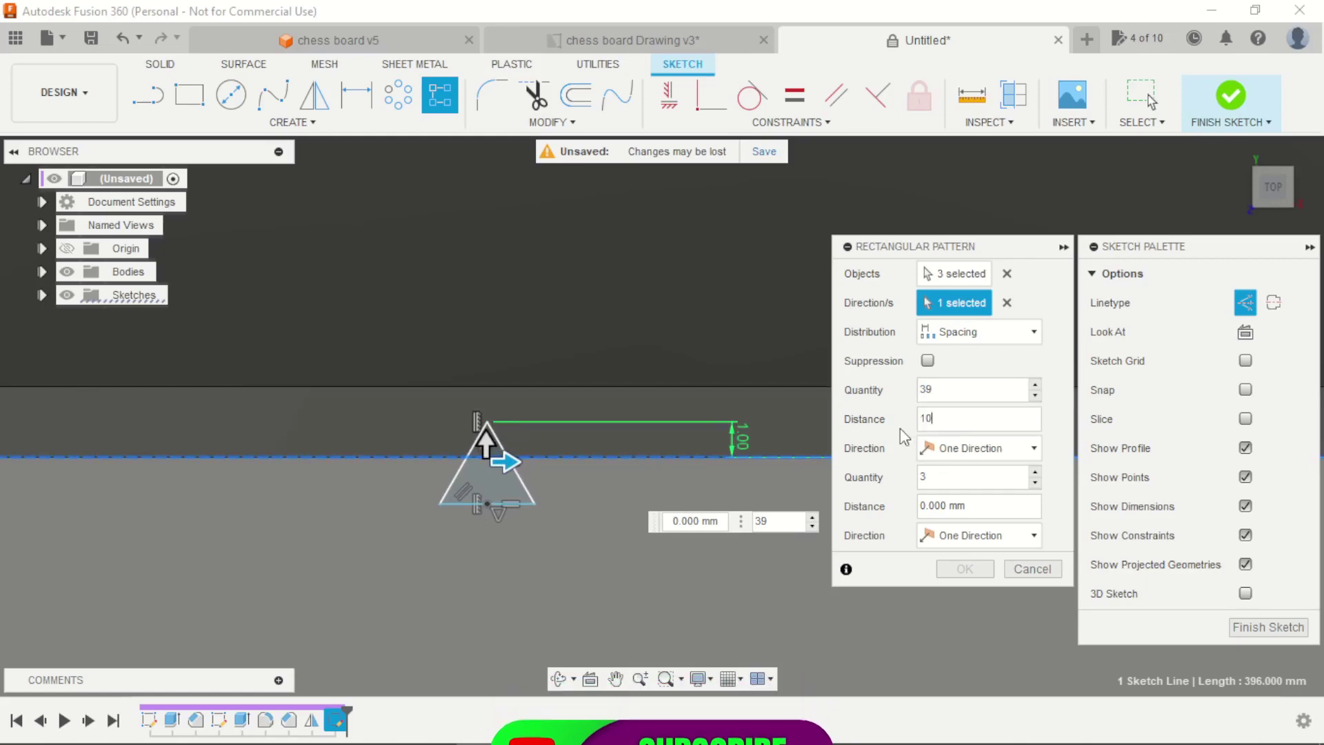
scroll(492, 407, "down", 2)
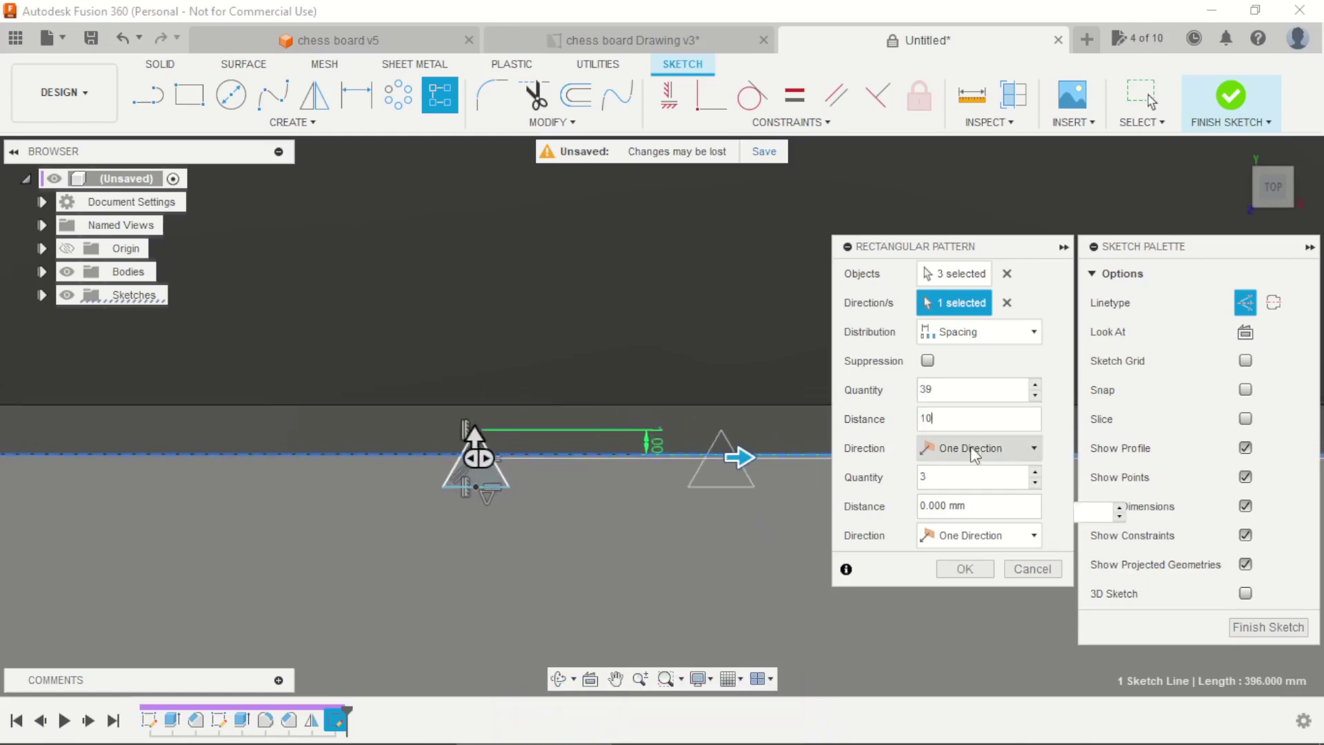
left_click(1003, 448)
left_click(975, 490)
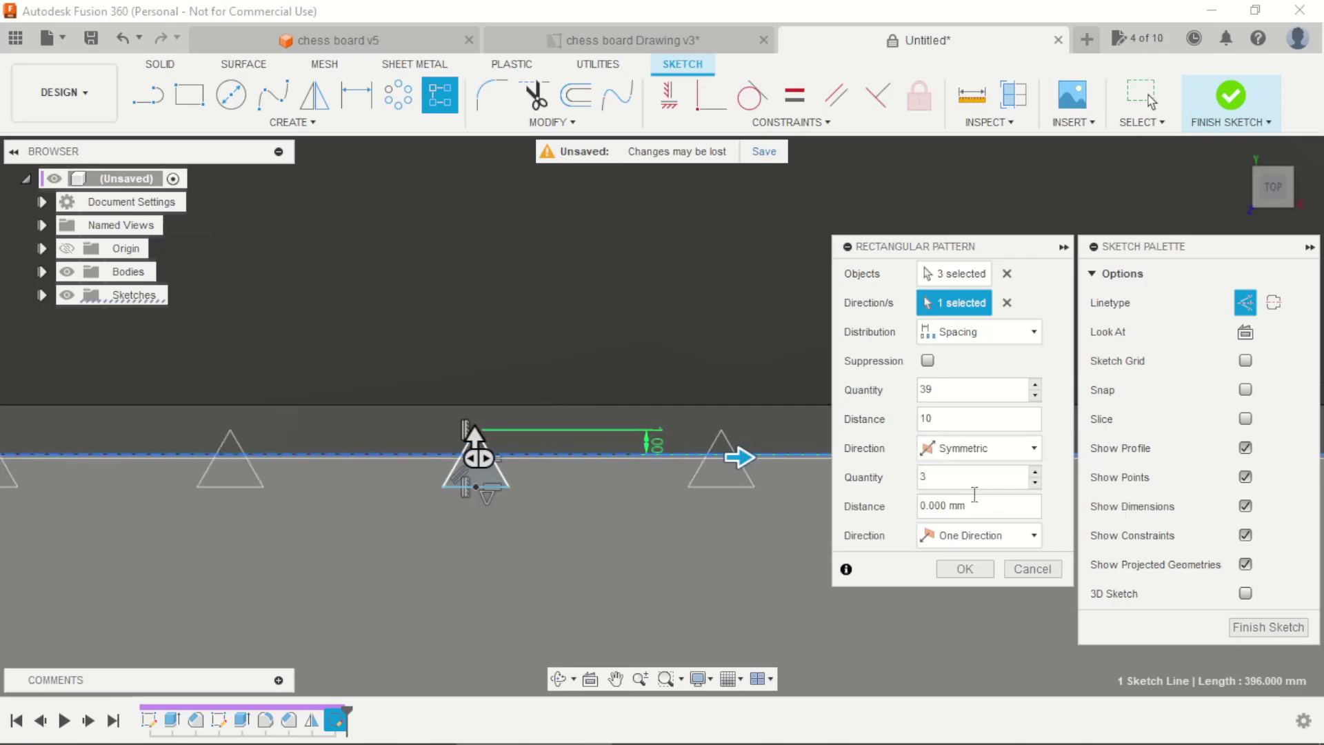
scroll(660, 552, "down", 2)
scroll(623, 550, "up", 2)
double_click(924, 477)
type("1")
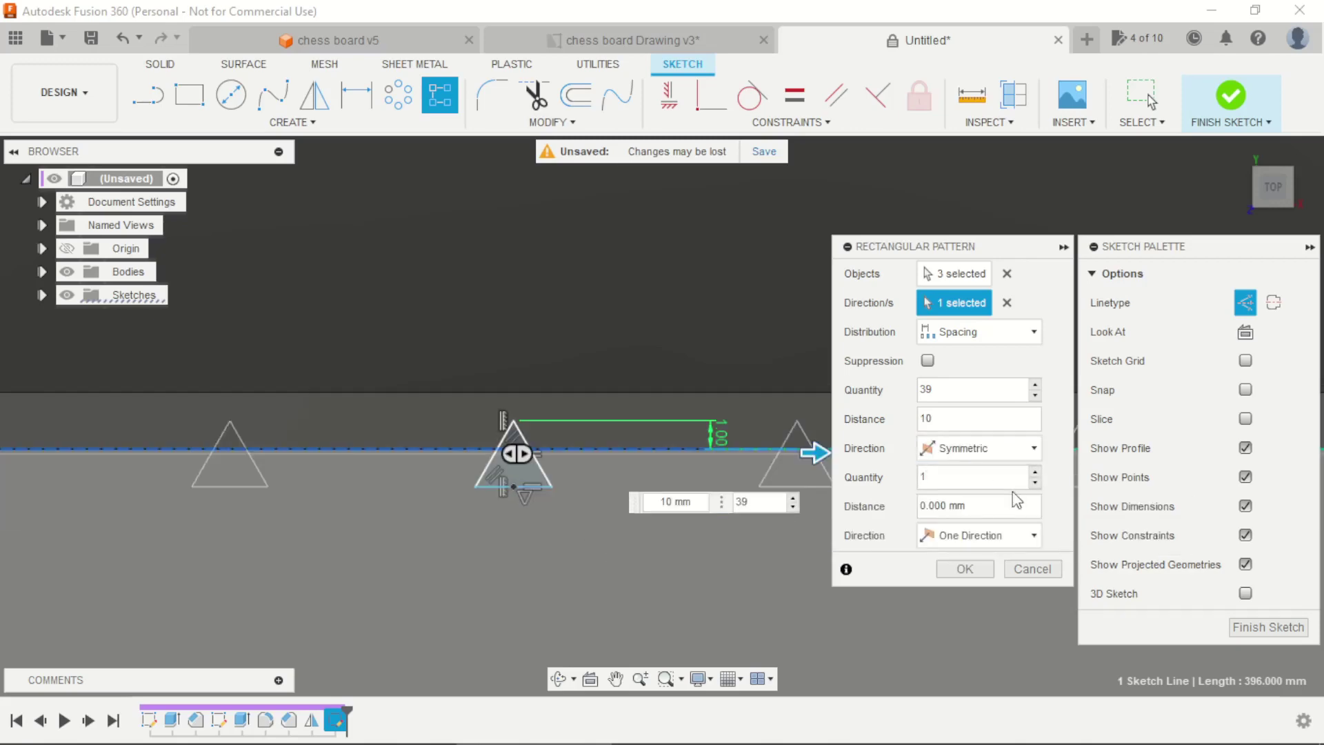
left_click(980, 571)
Finish the triangle-row sketch and return to the Home corner view of the board
scroll(733, 532, "down", 3)
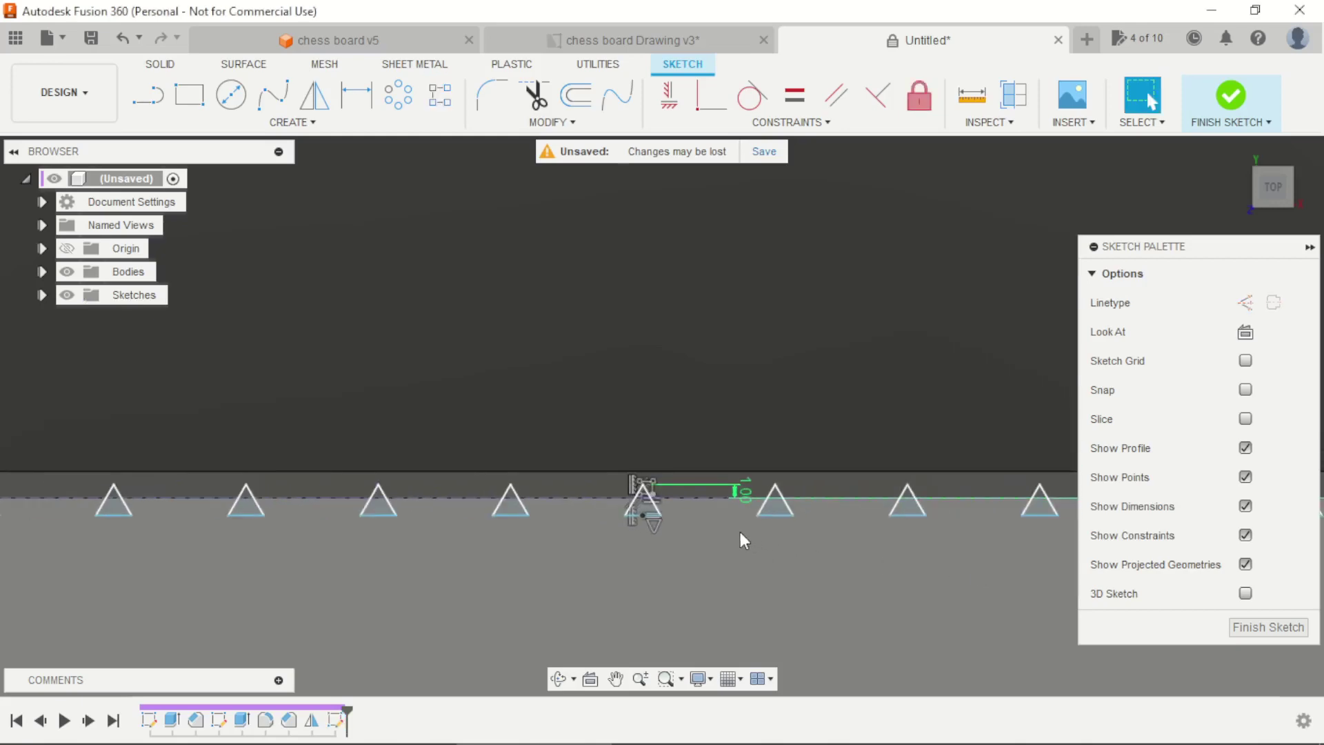
scroll(697, 509, "down", 5)
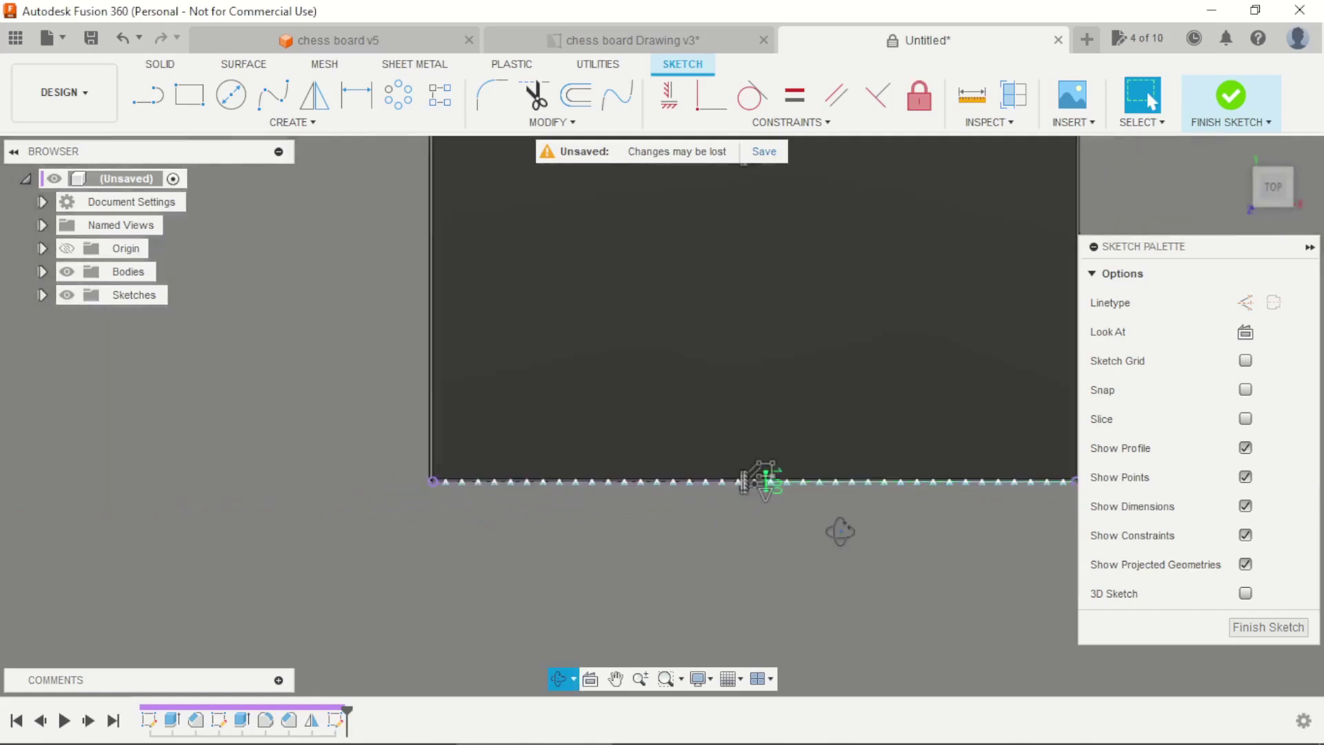
mouse_move(840, 531)
middle_mouse_down("shift")
mouse_move(897, 428)
mouse_move(979, 332)
middle_mouse_up("shift")
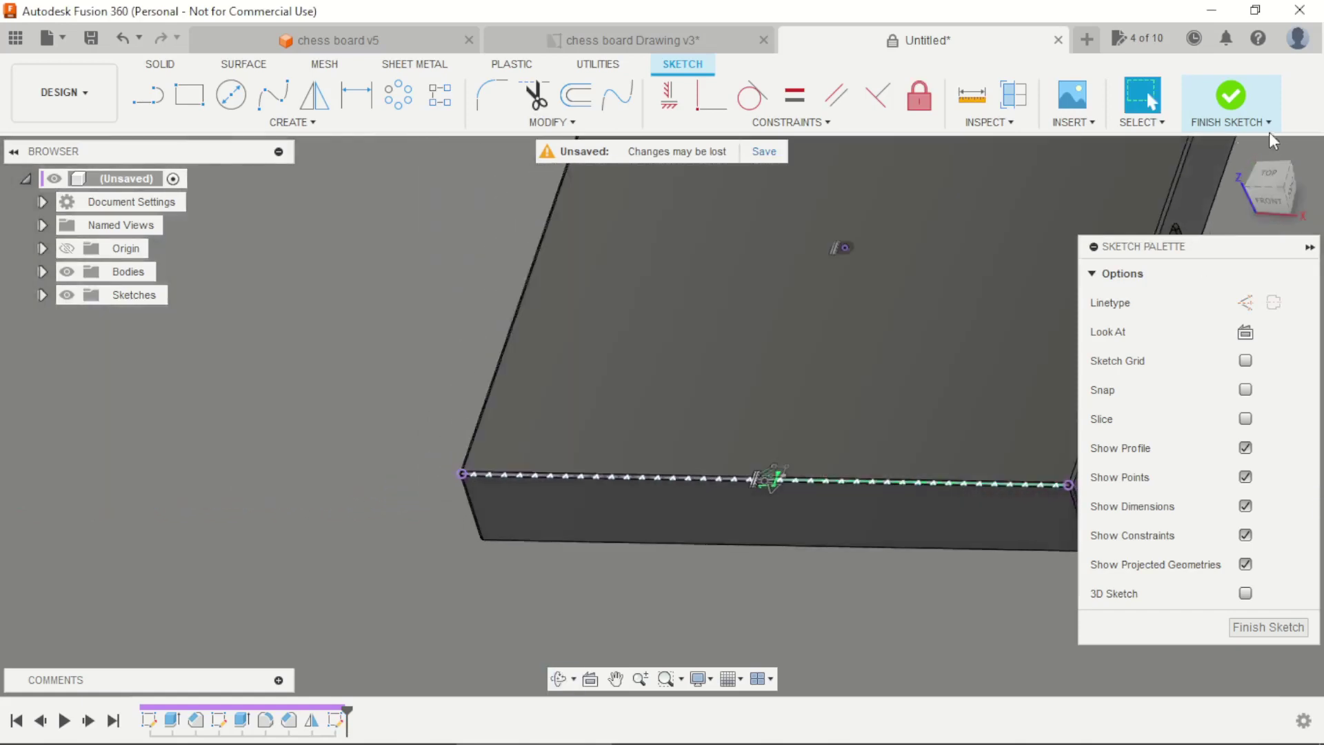
left_click(1239, 92)
scroll(755, 473, "up", 8)
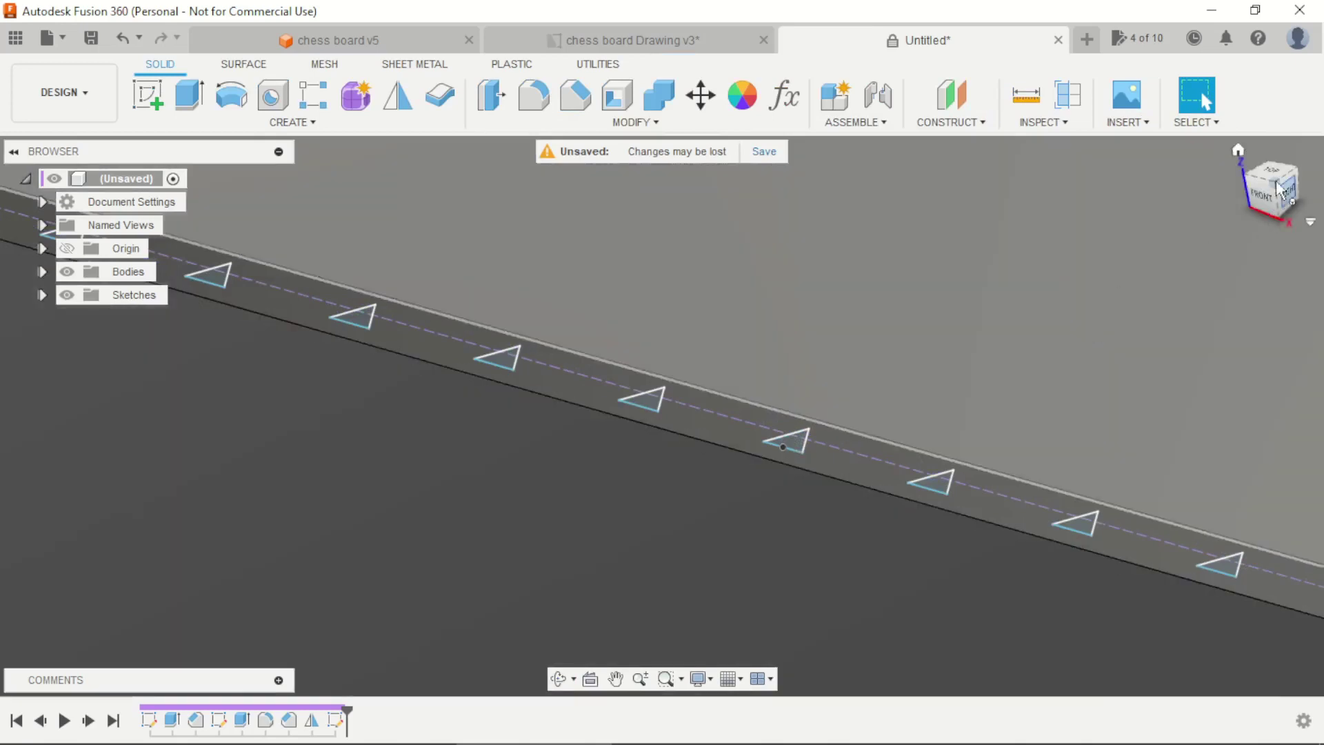
left_click(1274, 178)
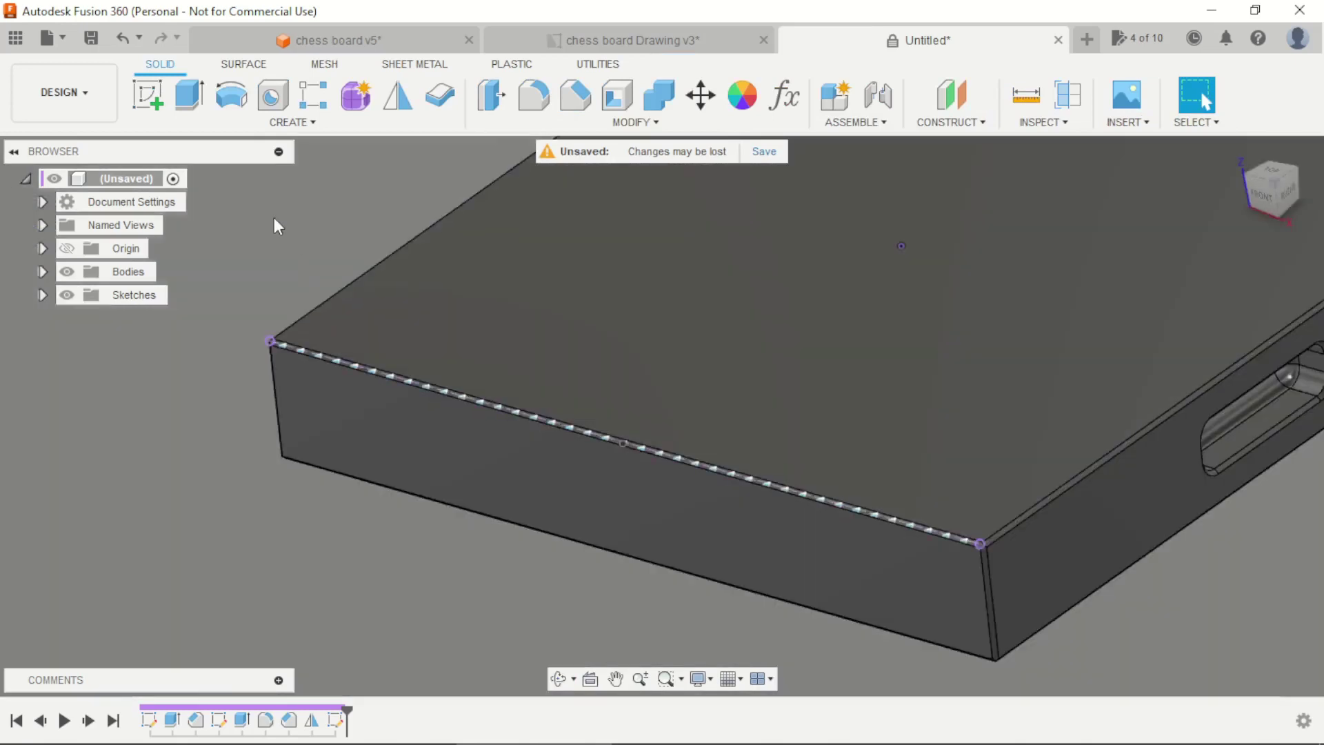
Start an extrusion and select all 19 triangle profiles from the top view
left_click(187, 96)
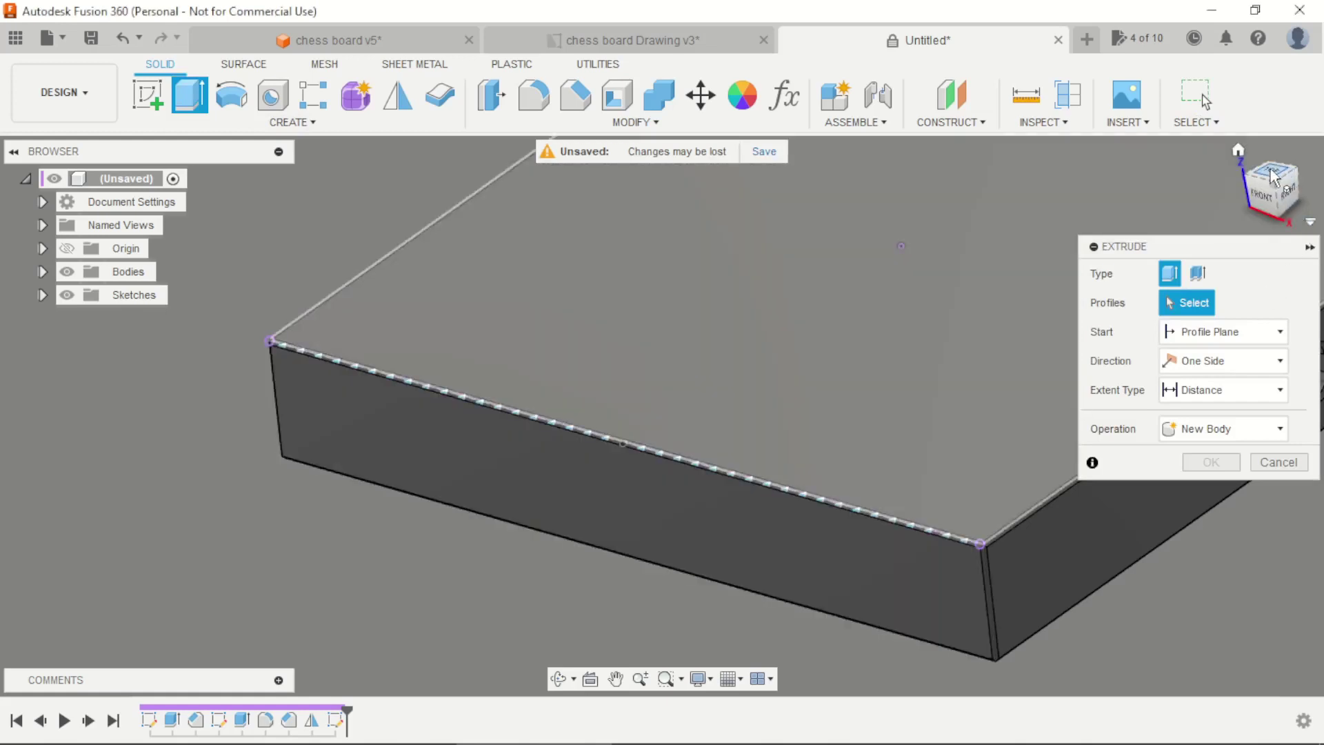
left_click(1275, 178)
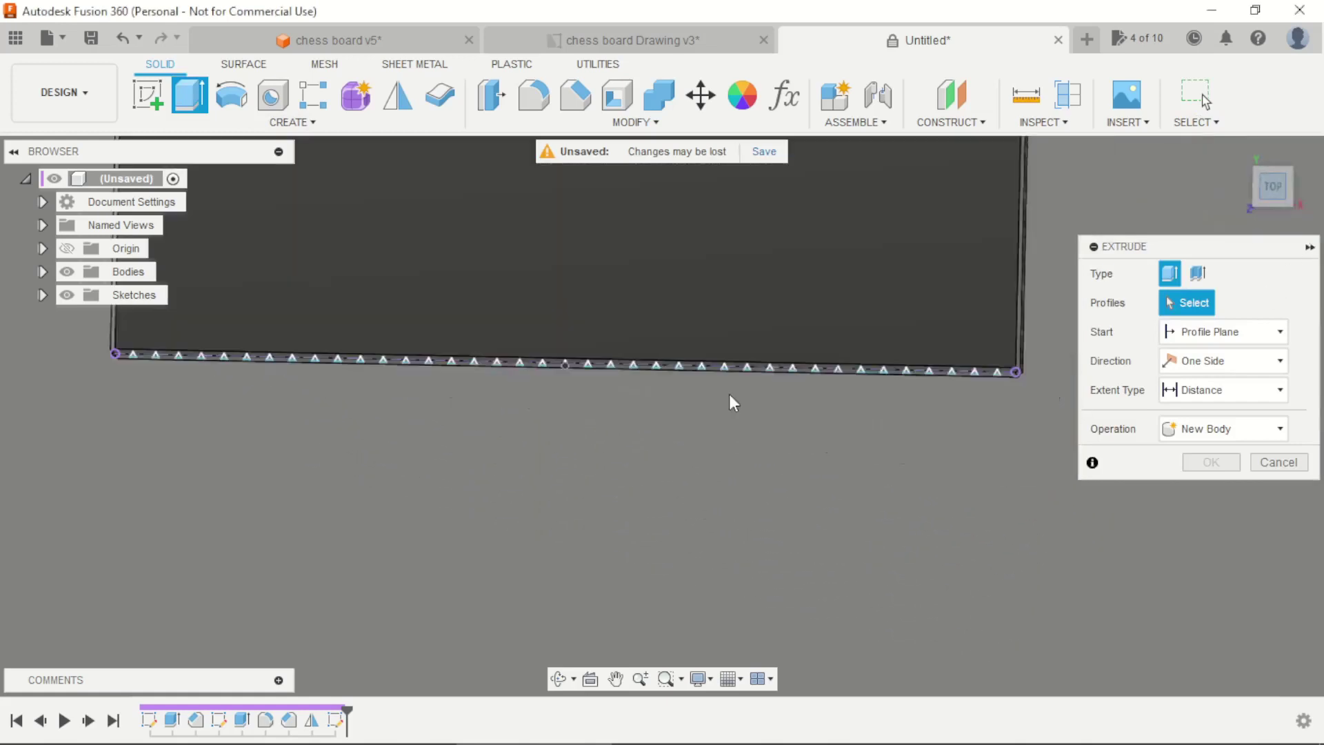
scroll(597, 424, "up", 5)
scroll(607, 410, "up", 5)
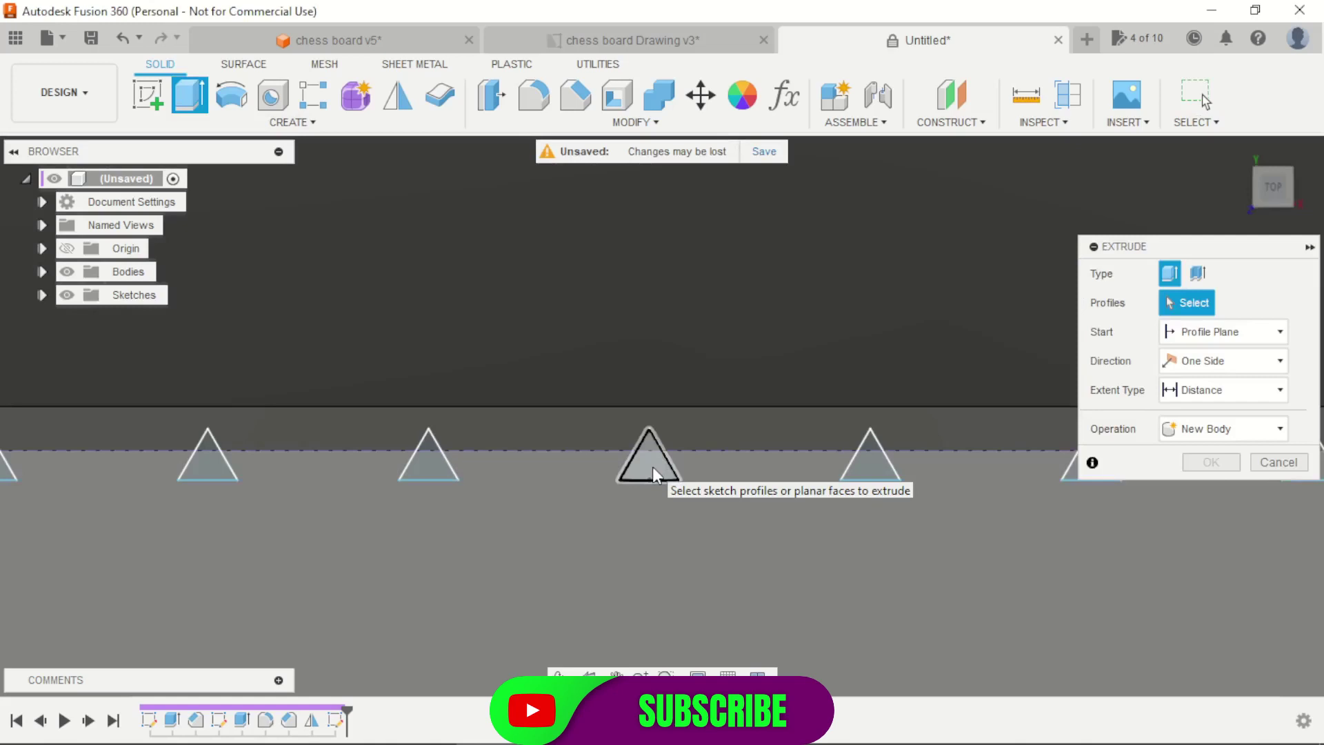
left_click(652, 466)
scroll(689, 548, "down", 4)
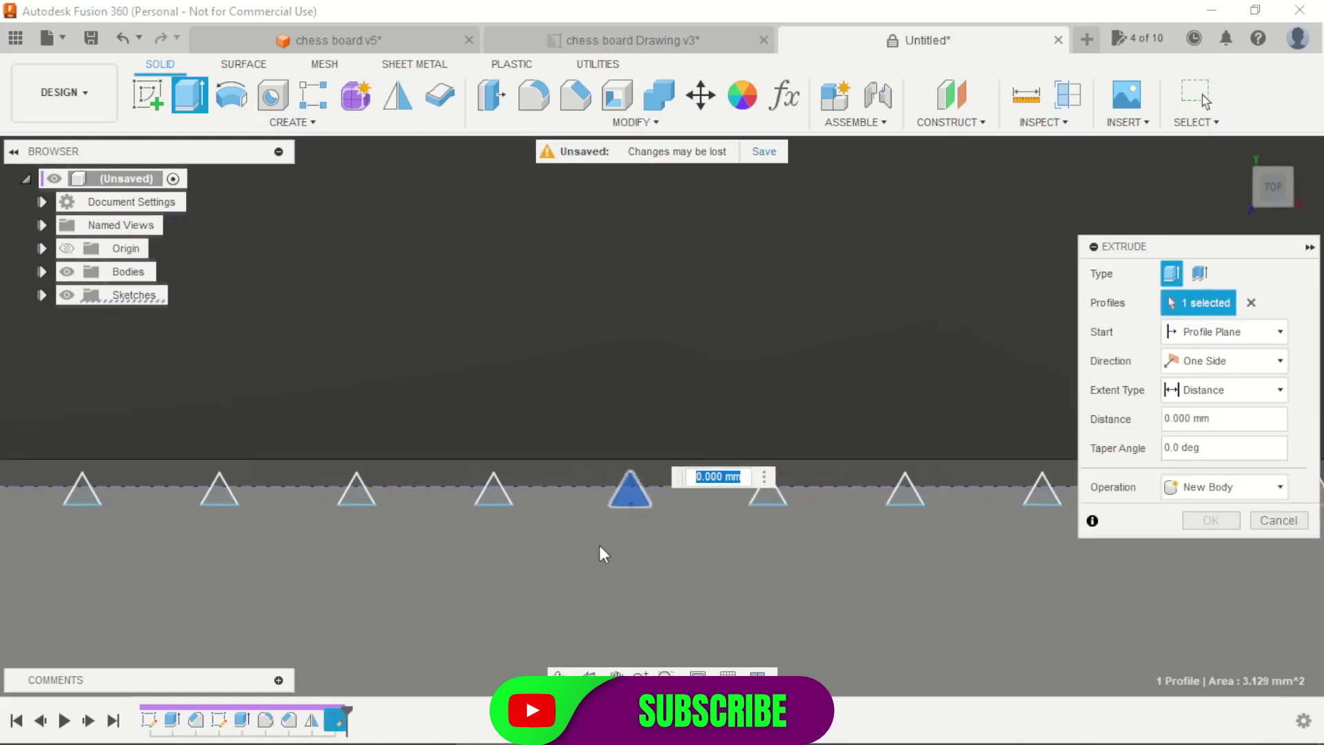
scroll(867, 514, "up", 2)
scroll(796, 579, "down", 1)
scroll(818, 617, "up", 4)
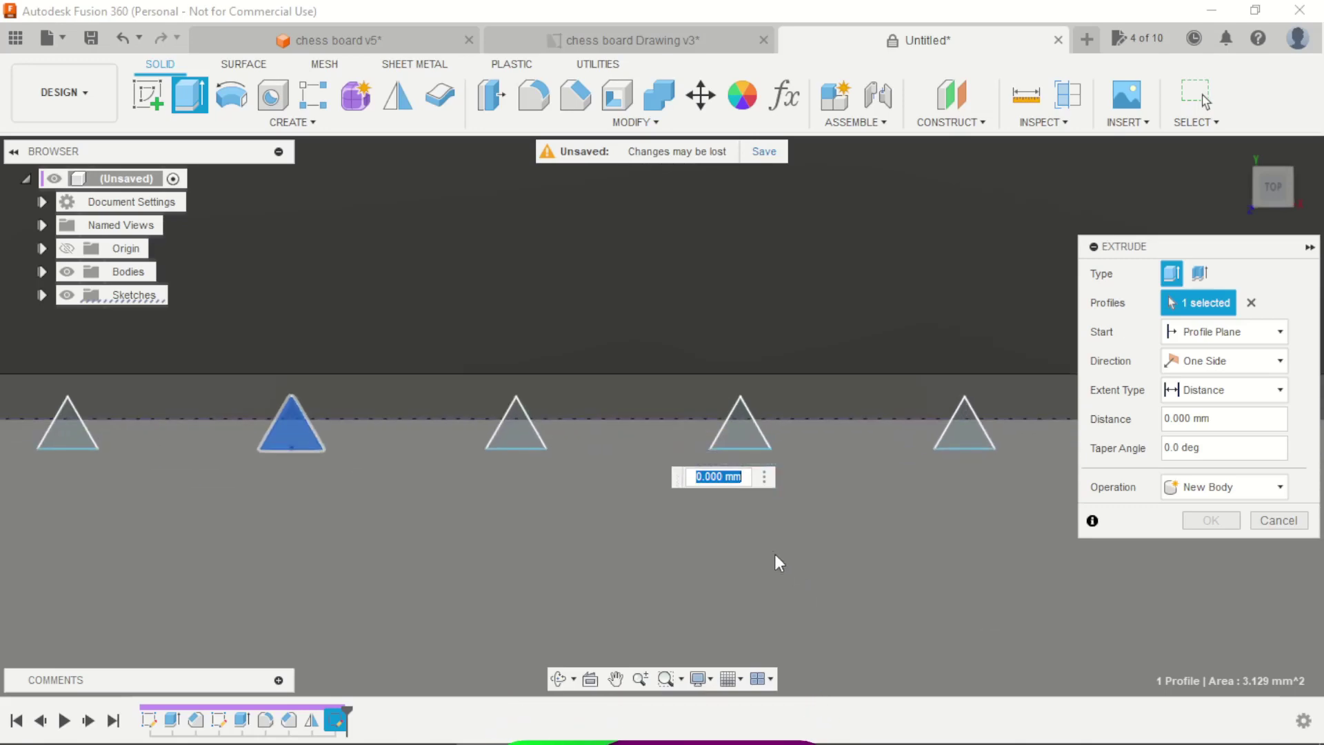
left_click(743, 439)
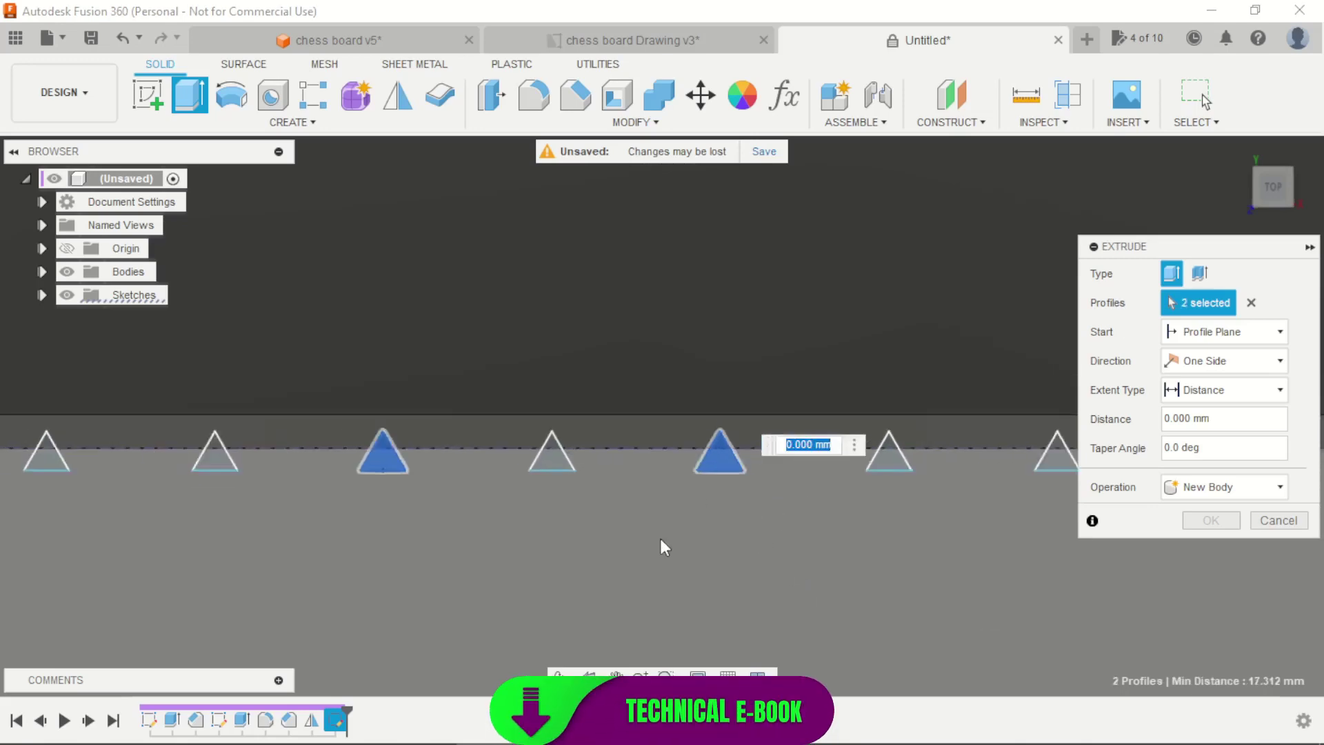
scroll(660, 538, "down", 2)
scroll(955, 487, "up", 2)
left_click(936, 472)
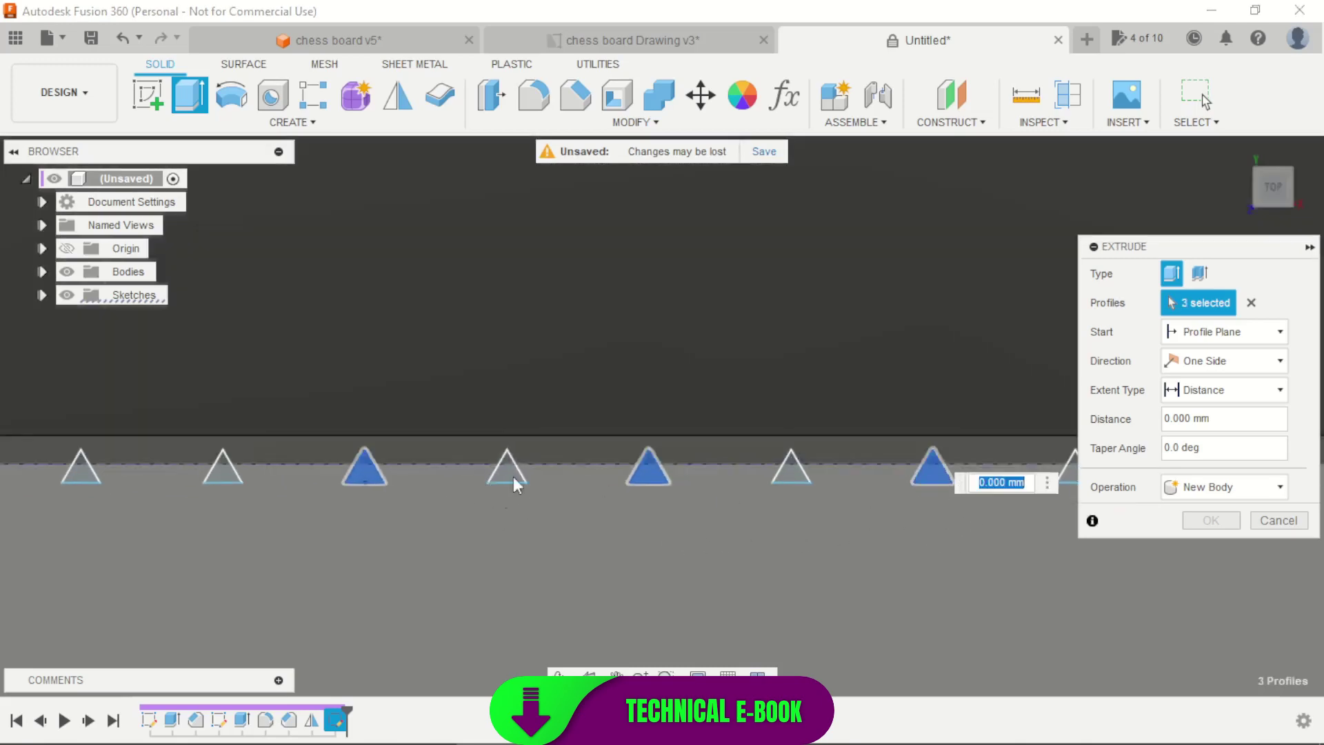
scroll(545, 453, "down", 2)
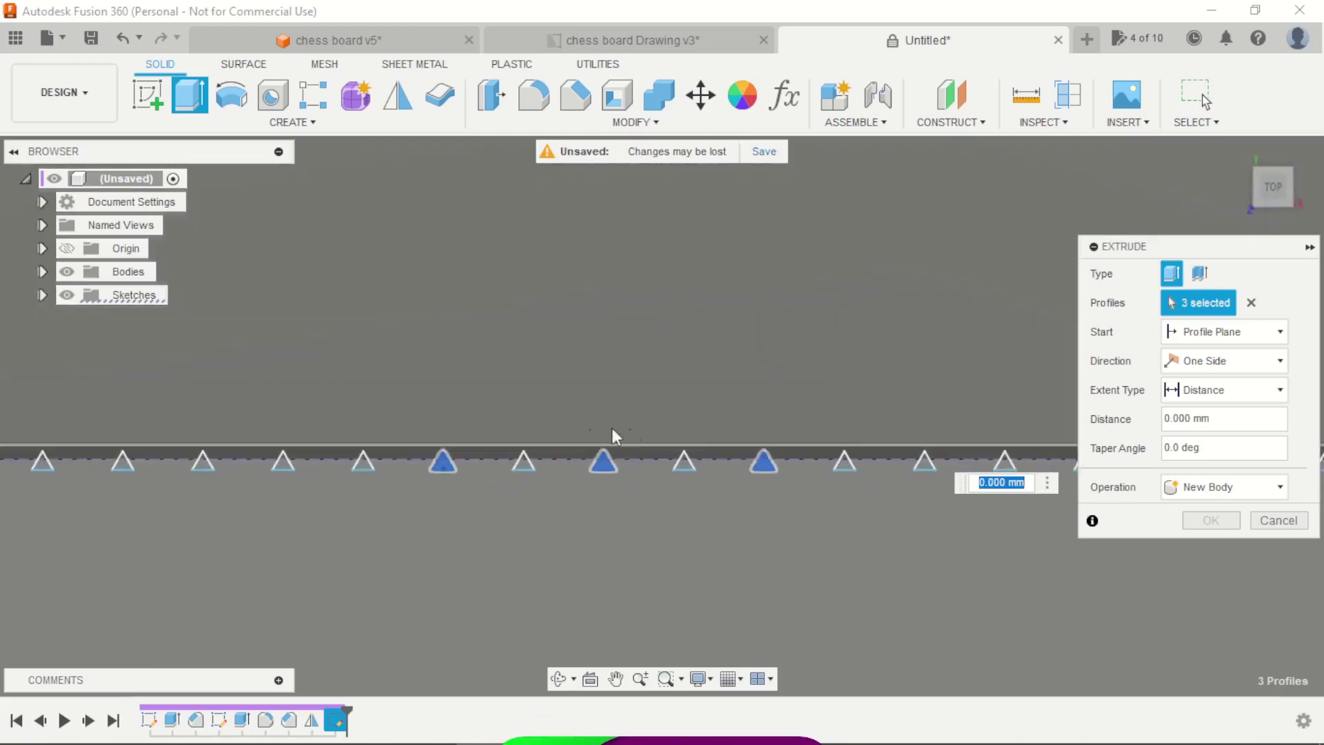
scroll(629, 431, "down", 2)
scroll(913, 442, "up", 3)
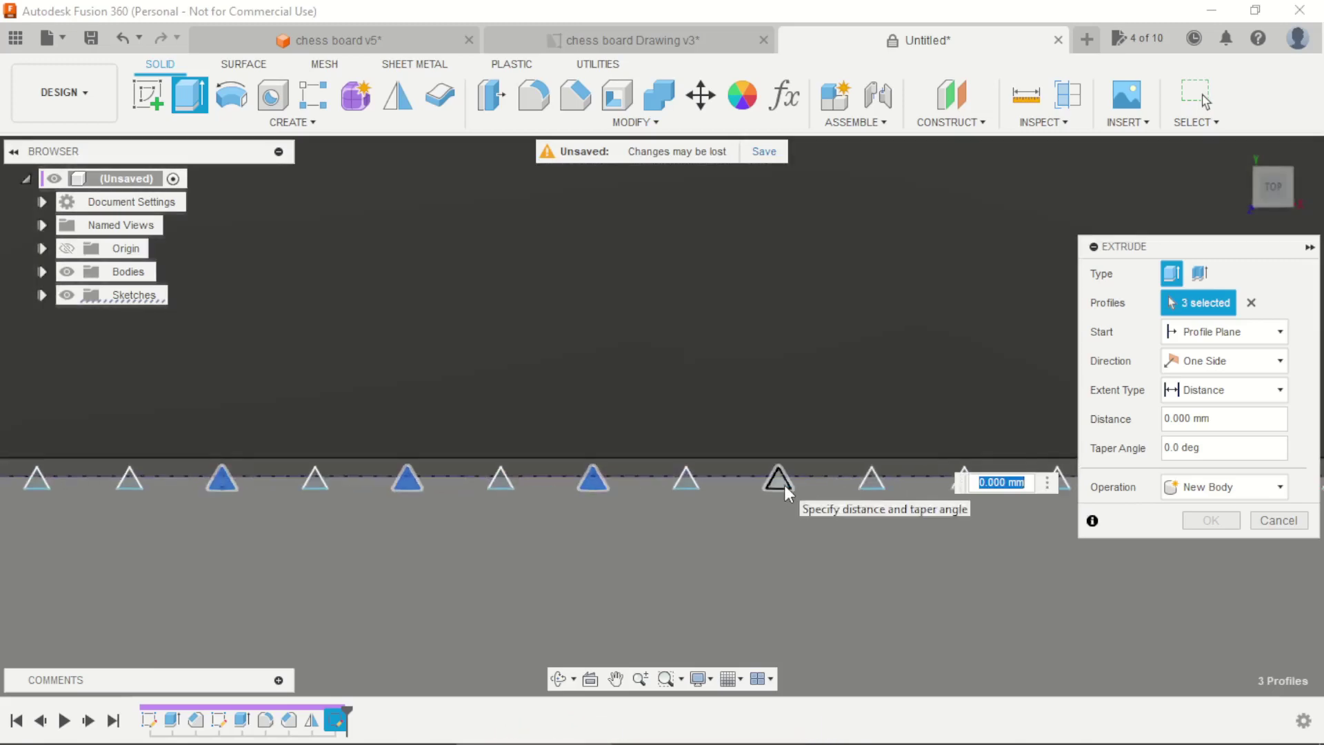
left_click(785, 484)
scroll(866, 461, "down", 3)
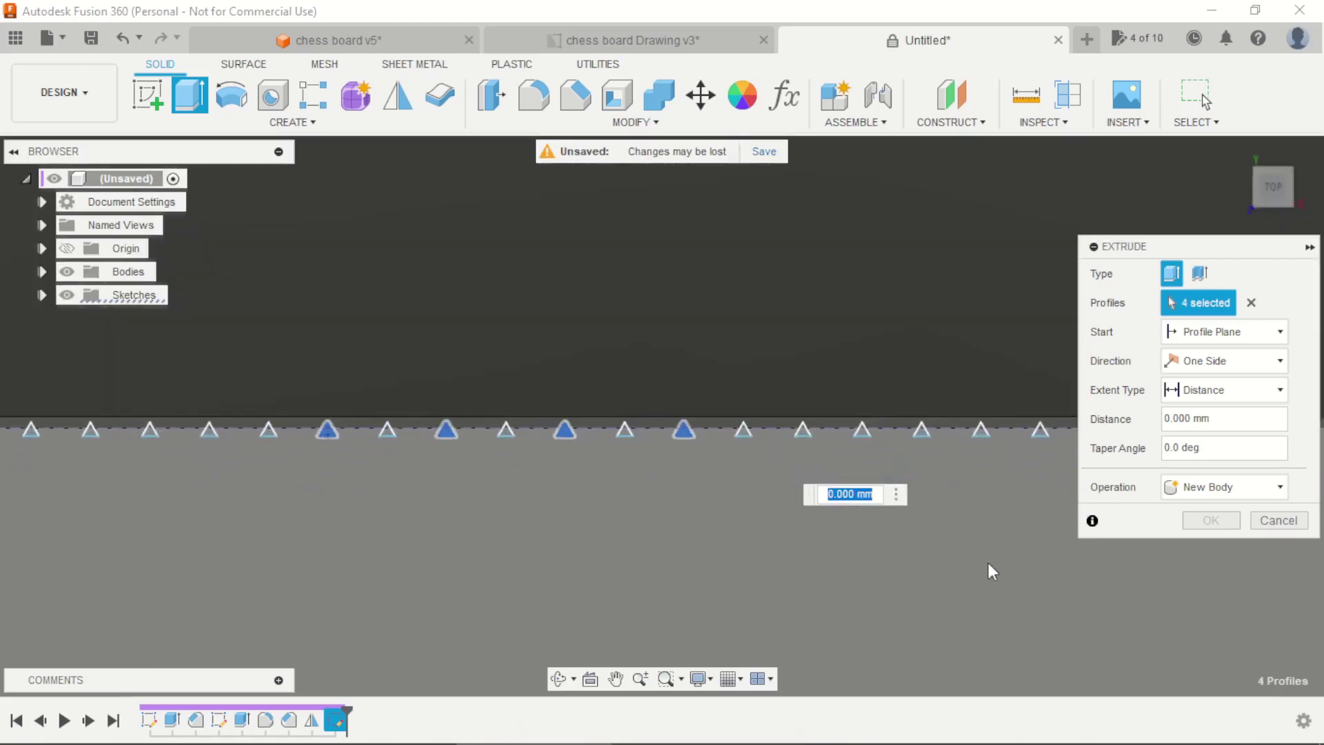
scroll(883, 482, "up", 3)
left_click(771, 414)
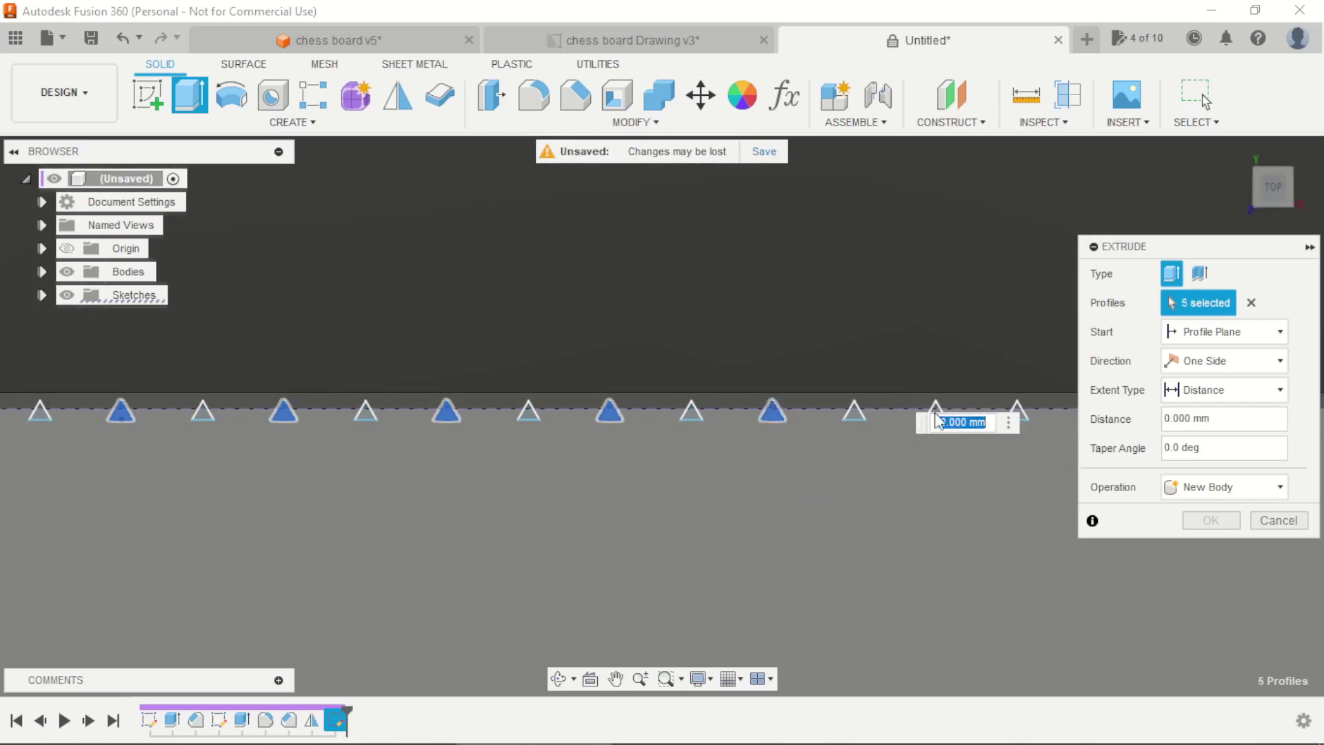
left_click(936, 411)
scroll(524, 395, "down", 3)
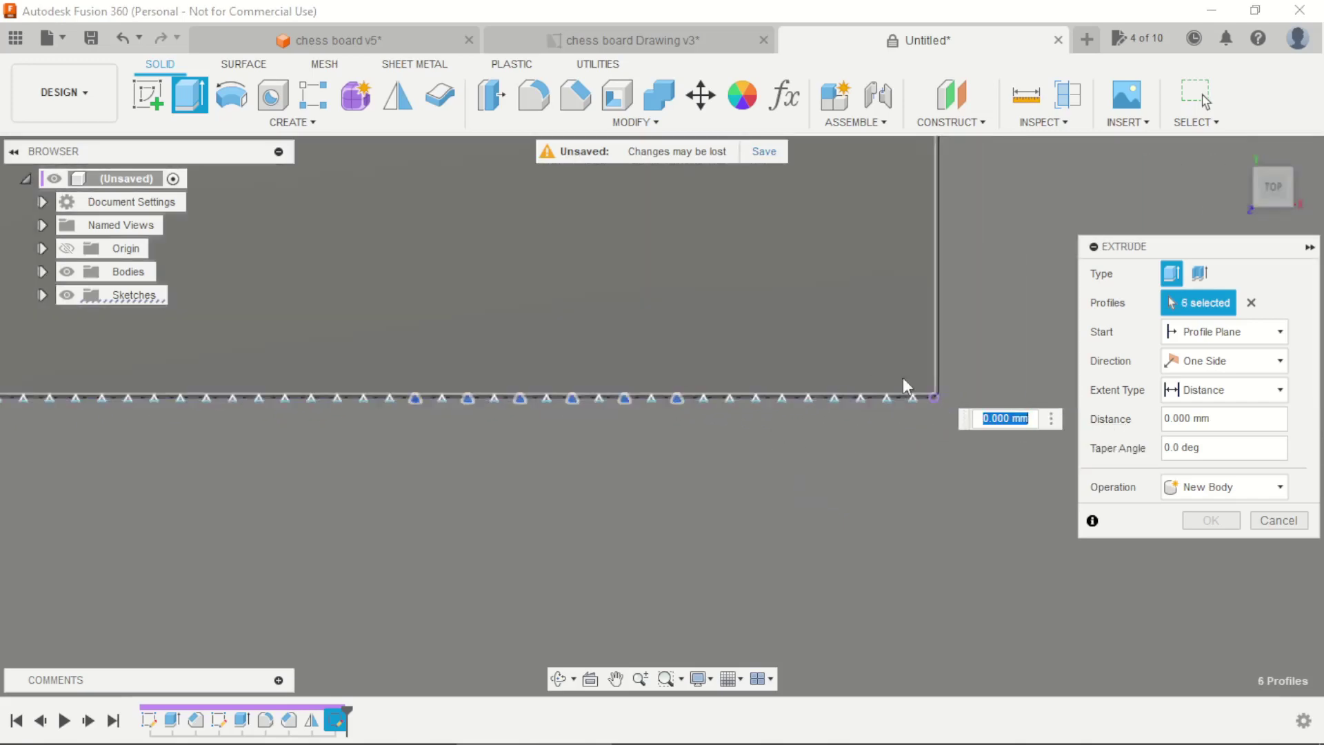
scroll(926, 382, "up", 3)
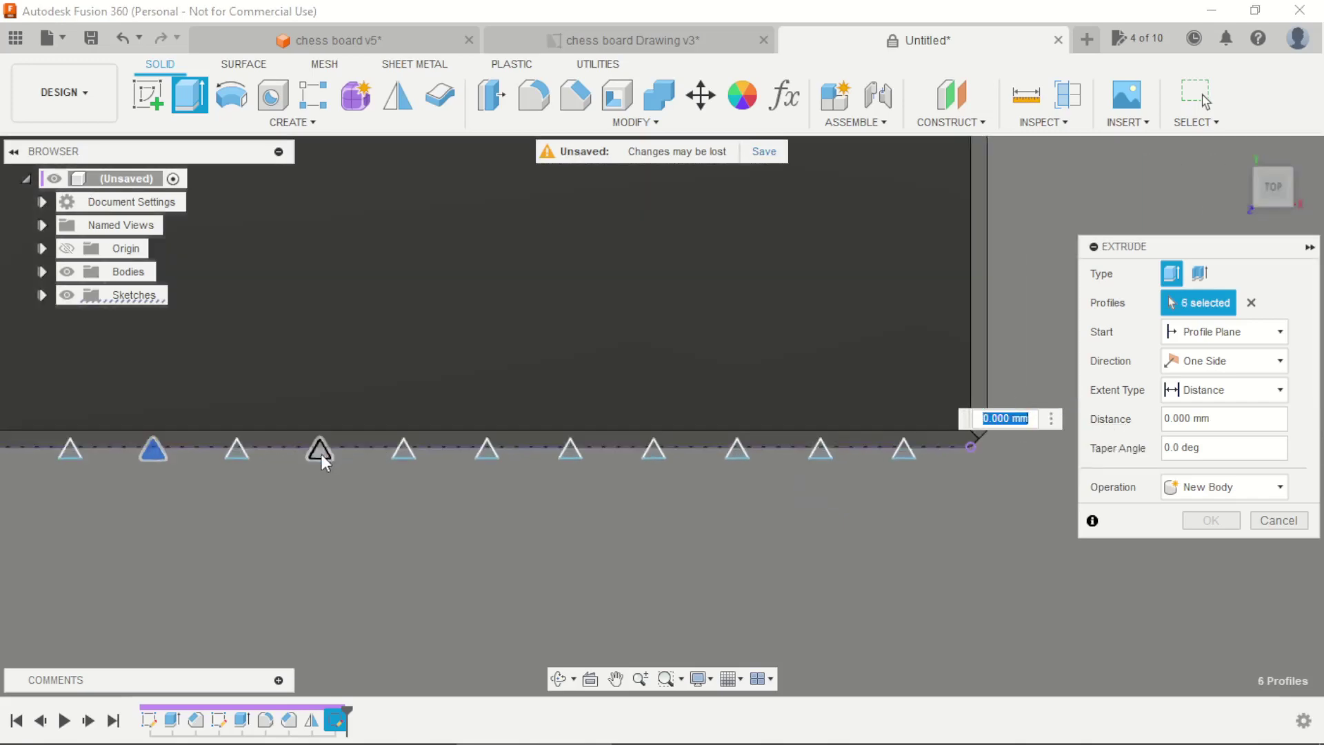
left_click(320, 454)
left_click(484, 449)
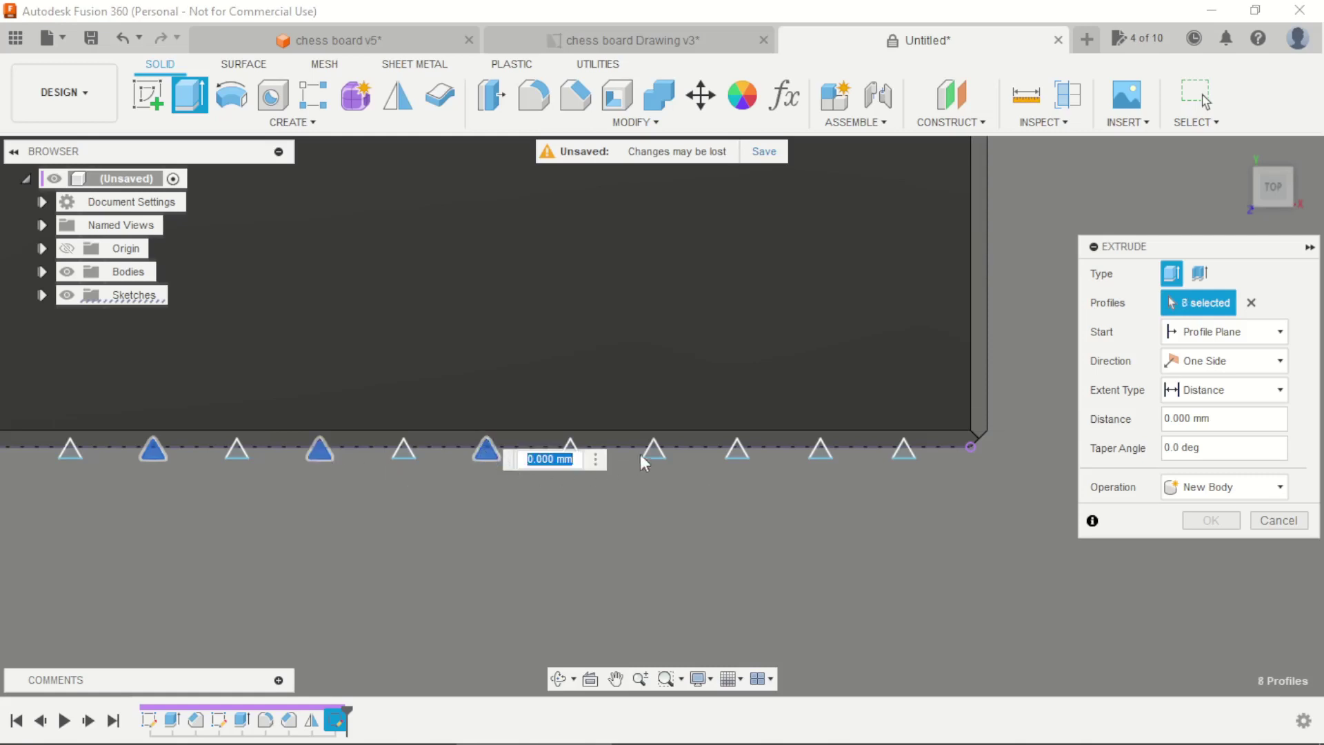
left_click(653, 450)
left_click(820, 454)
scroll(1069, 507, "down", 5)
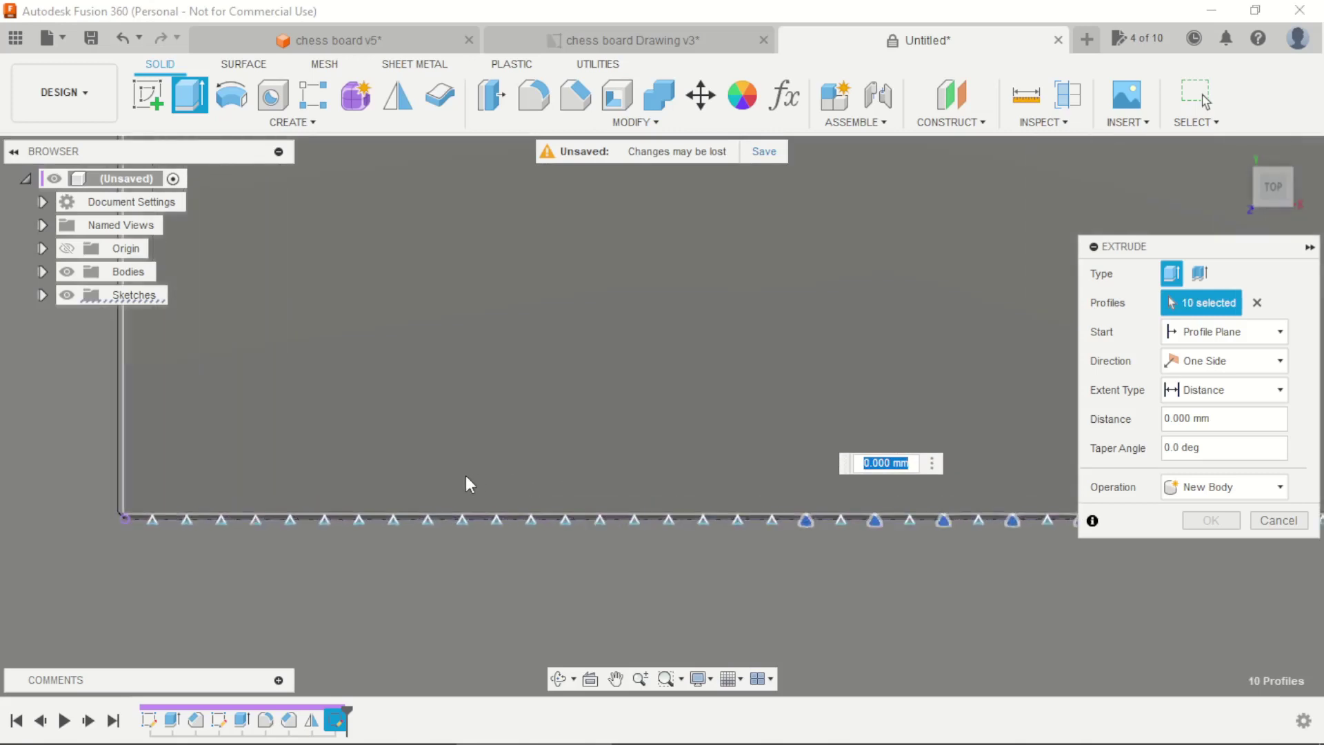
scroll(520, 500, "up", 1)
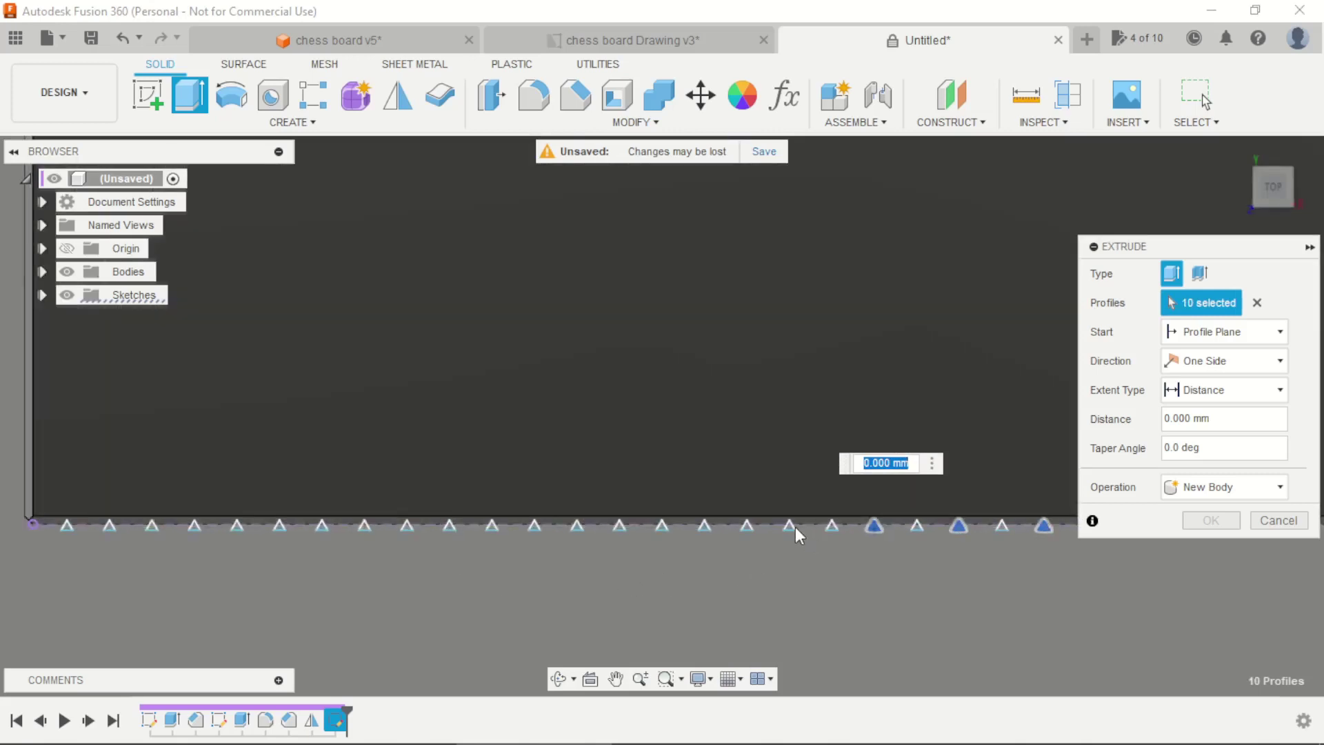
left_click(790, 528)
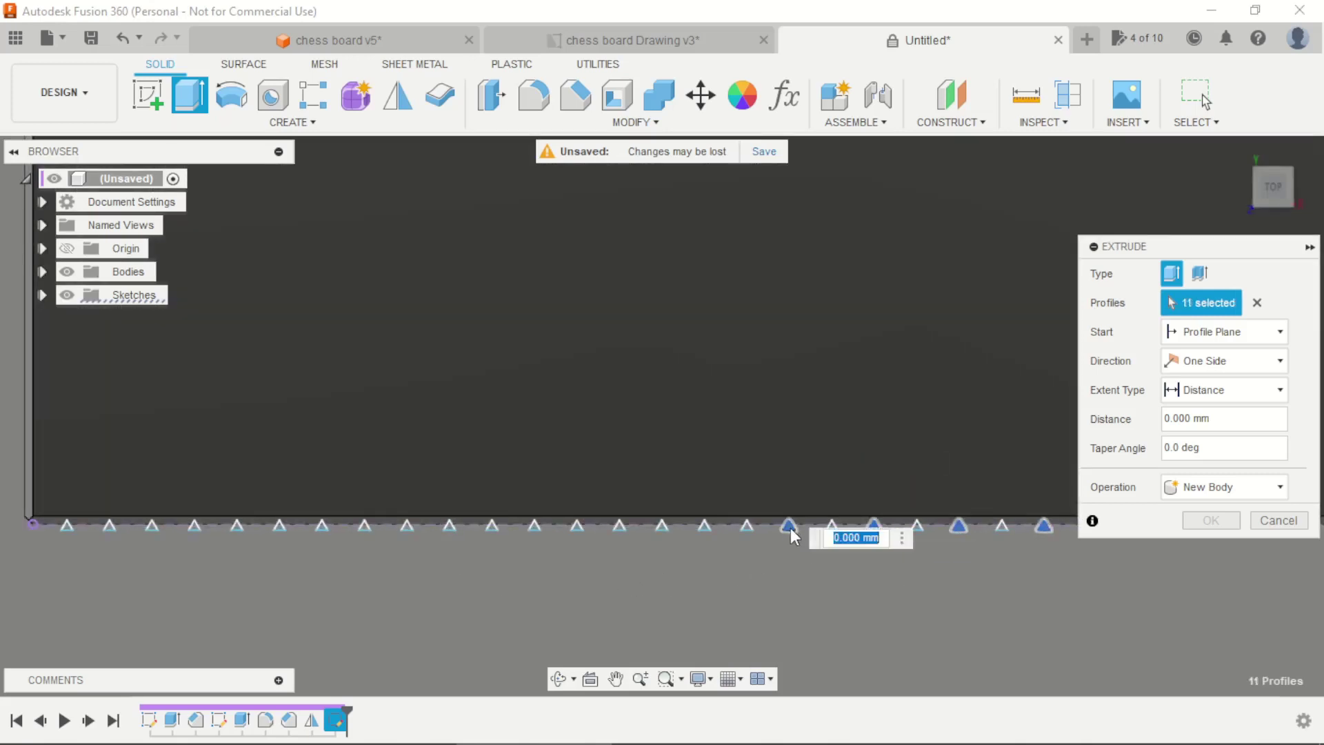
left_click(704, 526)
left_click(620, 526)
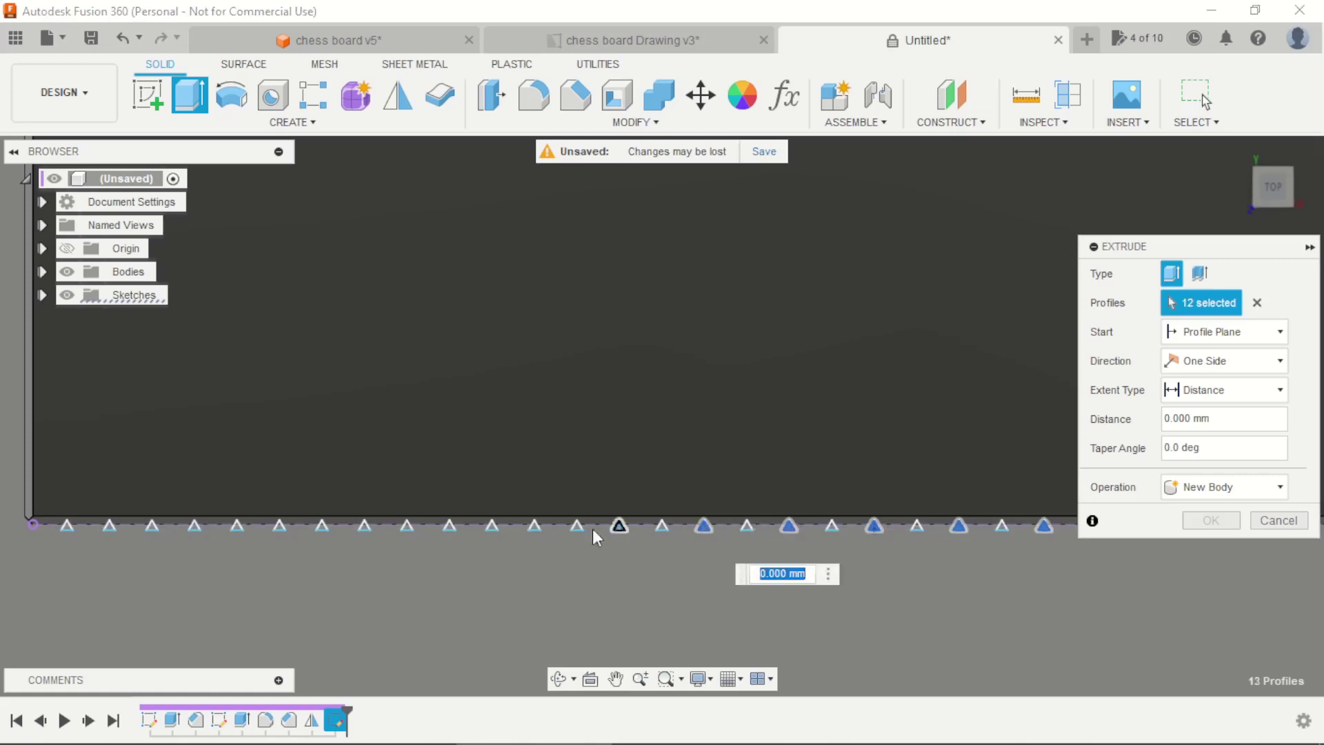
left_click(536, 527)
left_click(449, 527)
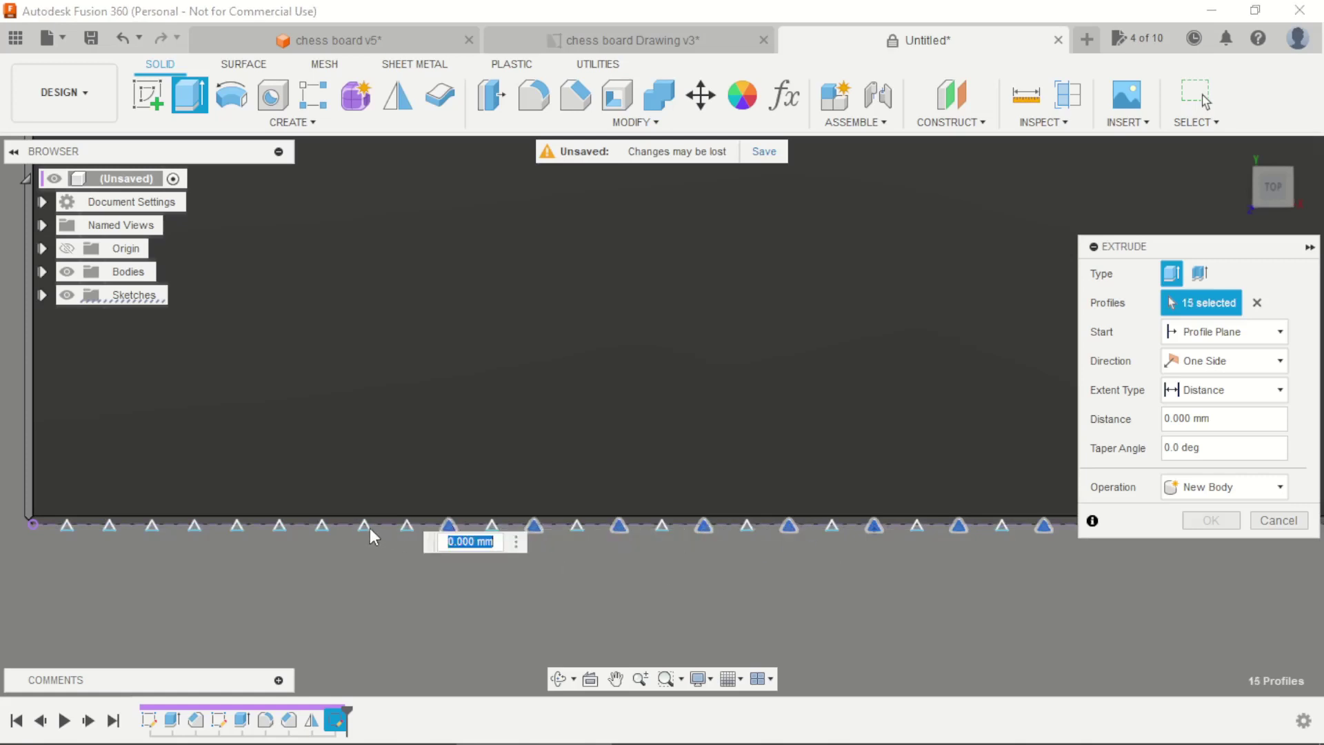
left_click(364, 527)
scroll(408, 511, "up", 2)
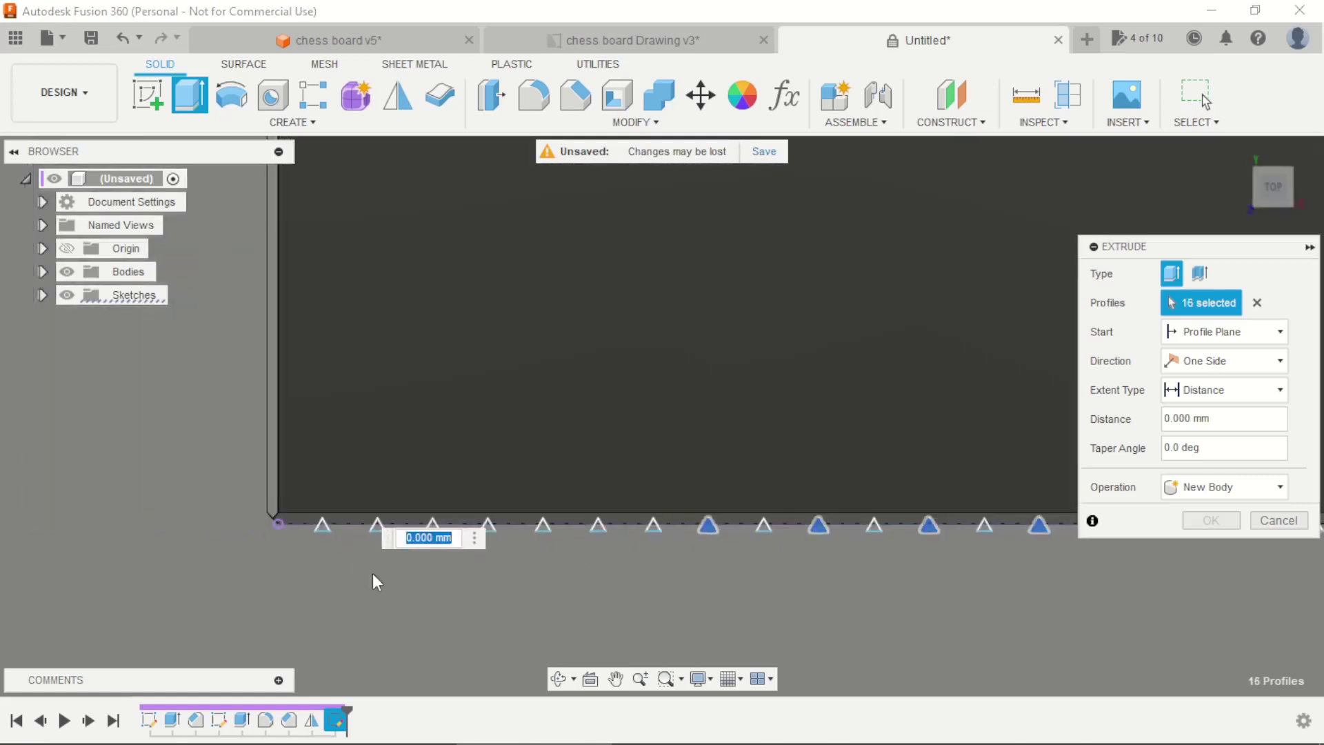
scroll(391, 595, "up", 2)
left_click(692, 484)
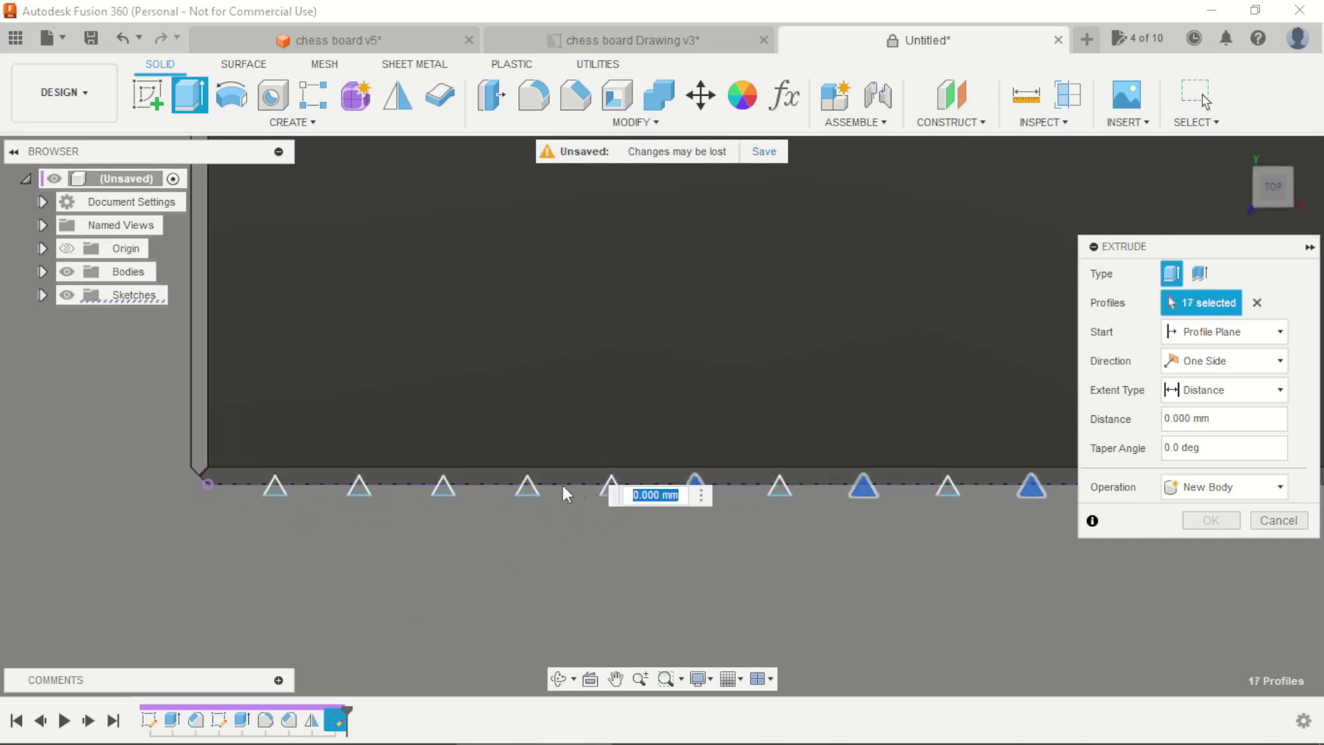
left_click(528, 490)
left_click(357, 488)
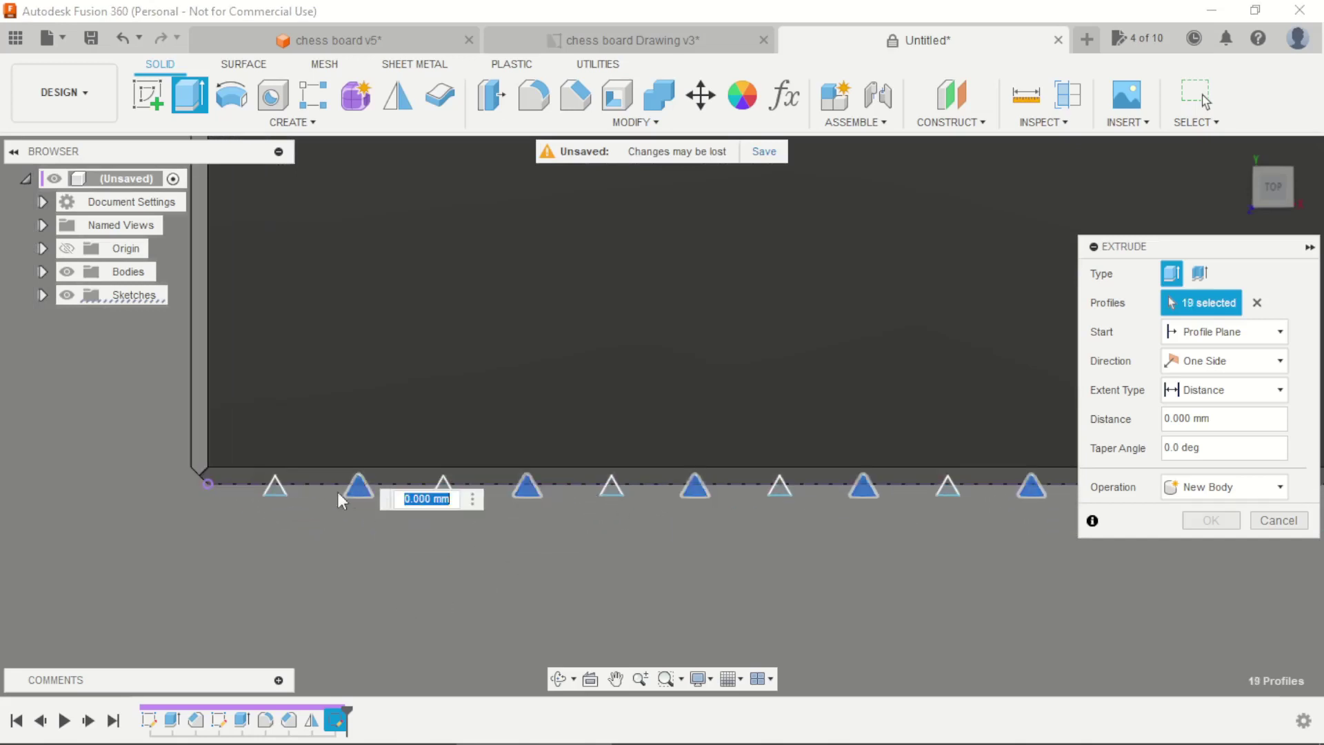
Cut the selected triangles 10 mm into the board with a -10 mm distance
scroll(321, 492, "down", 2)
scroll(436, 476, "down", 3)
middle_click_drag(560, 532, 655, 375, "shift")
scroll(655, 376, "up", 2)
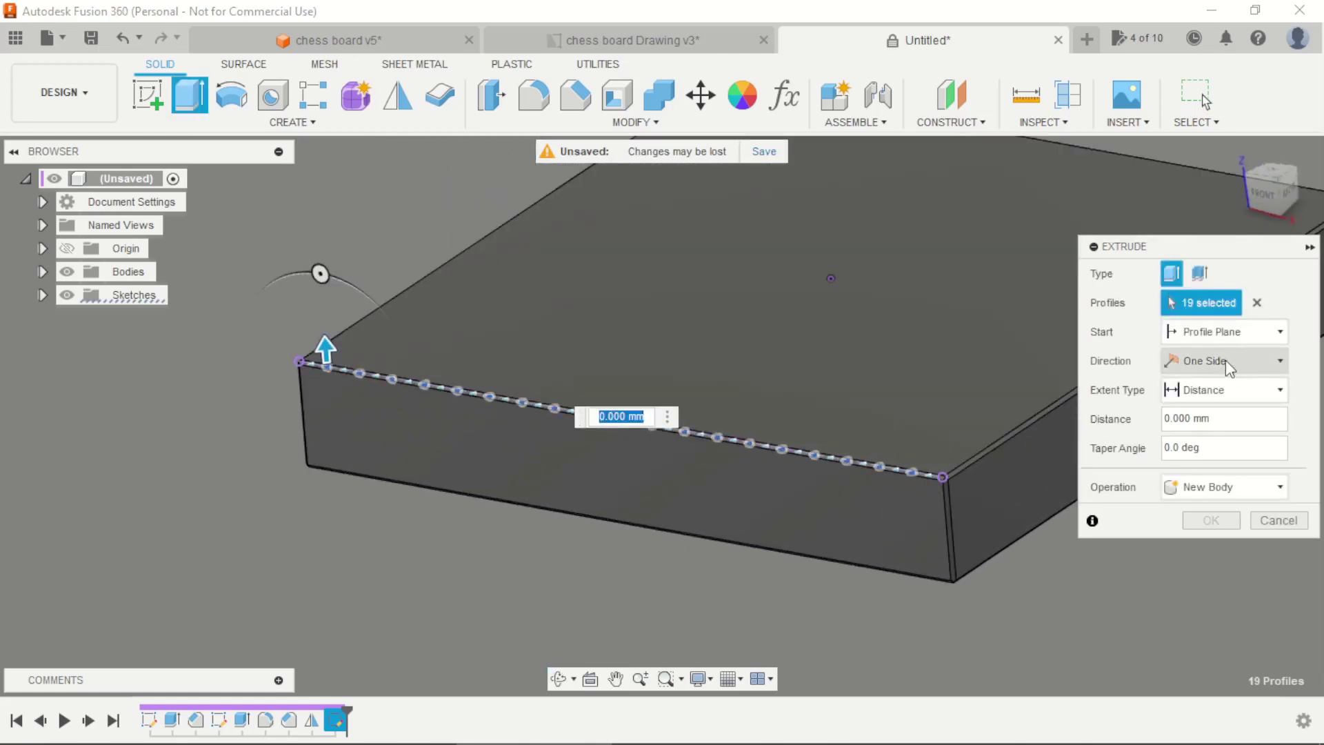
left_click(1232, 418)
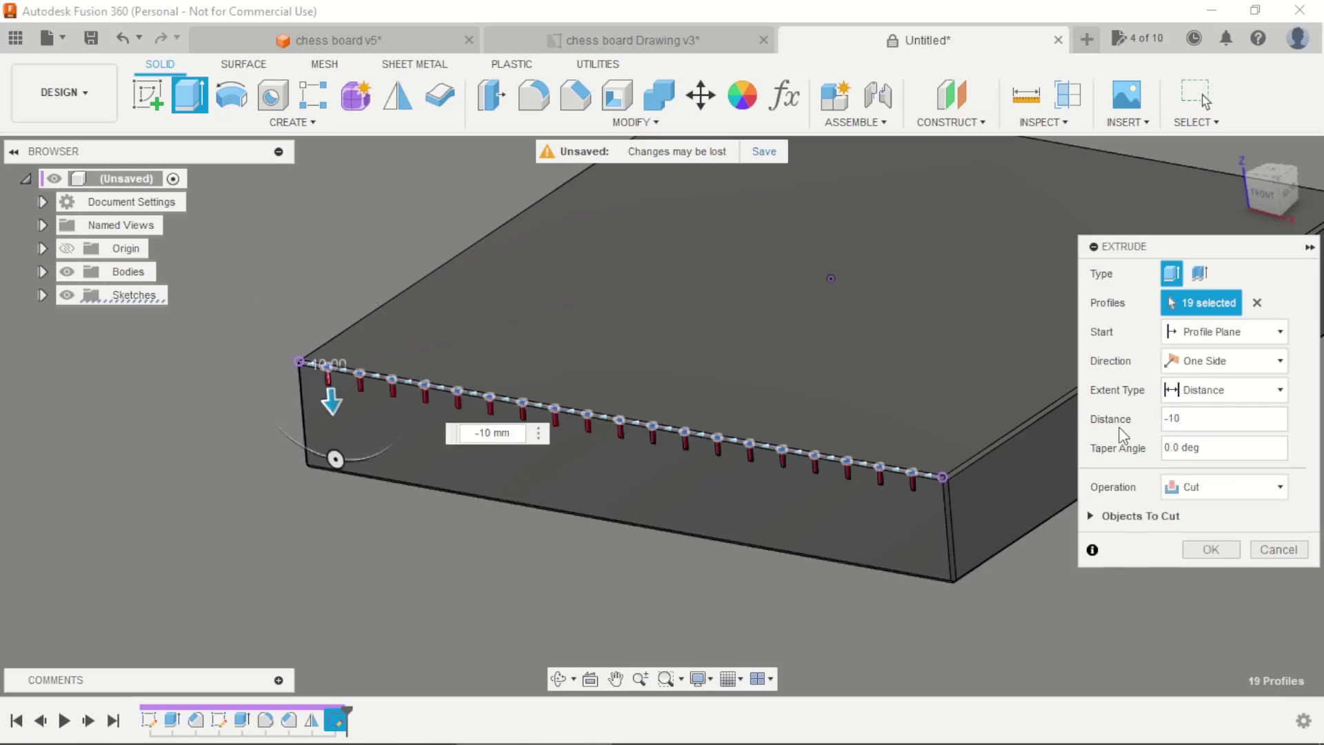
scroll(626, 414, "up", 5)
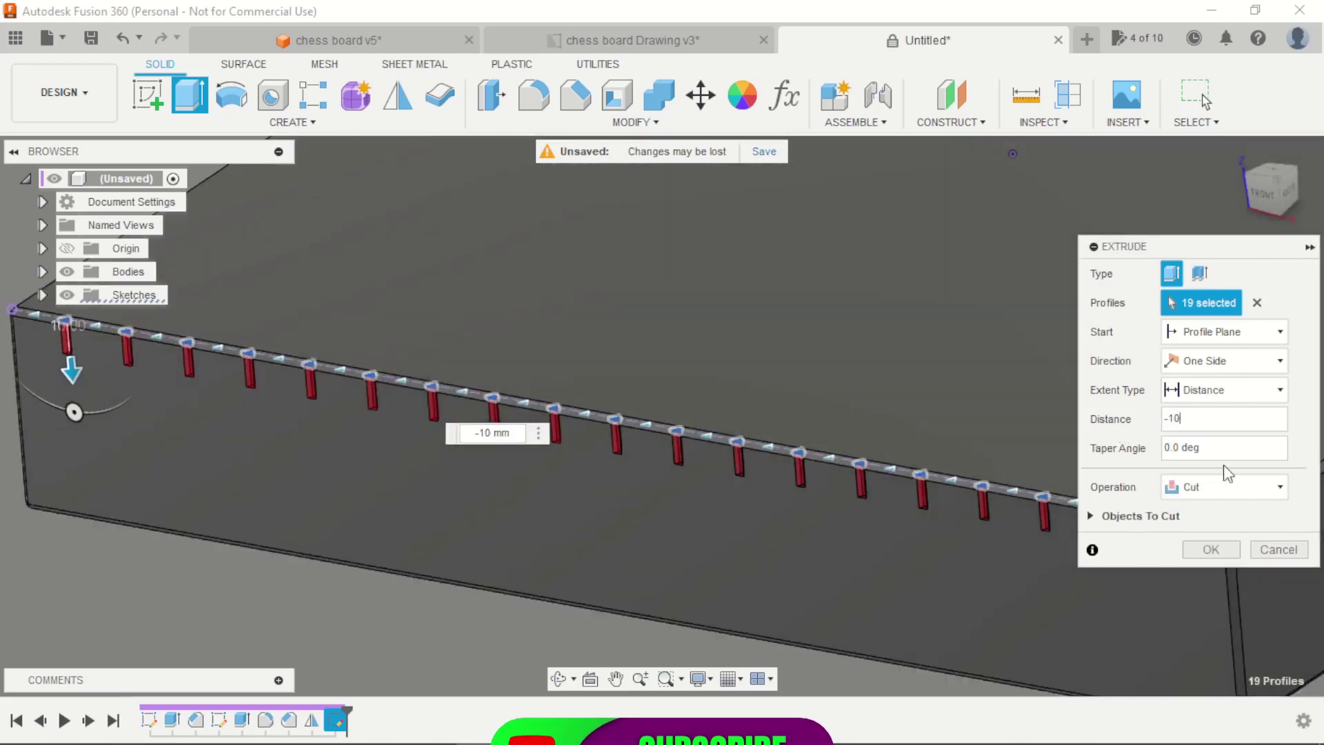
left_click(1211, 549)
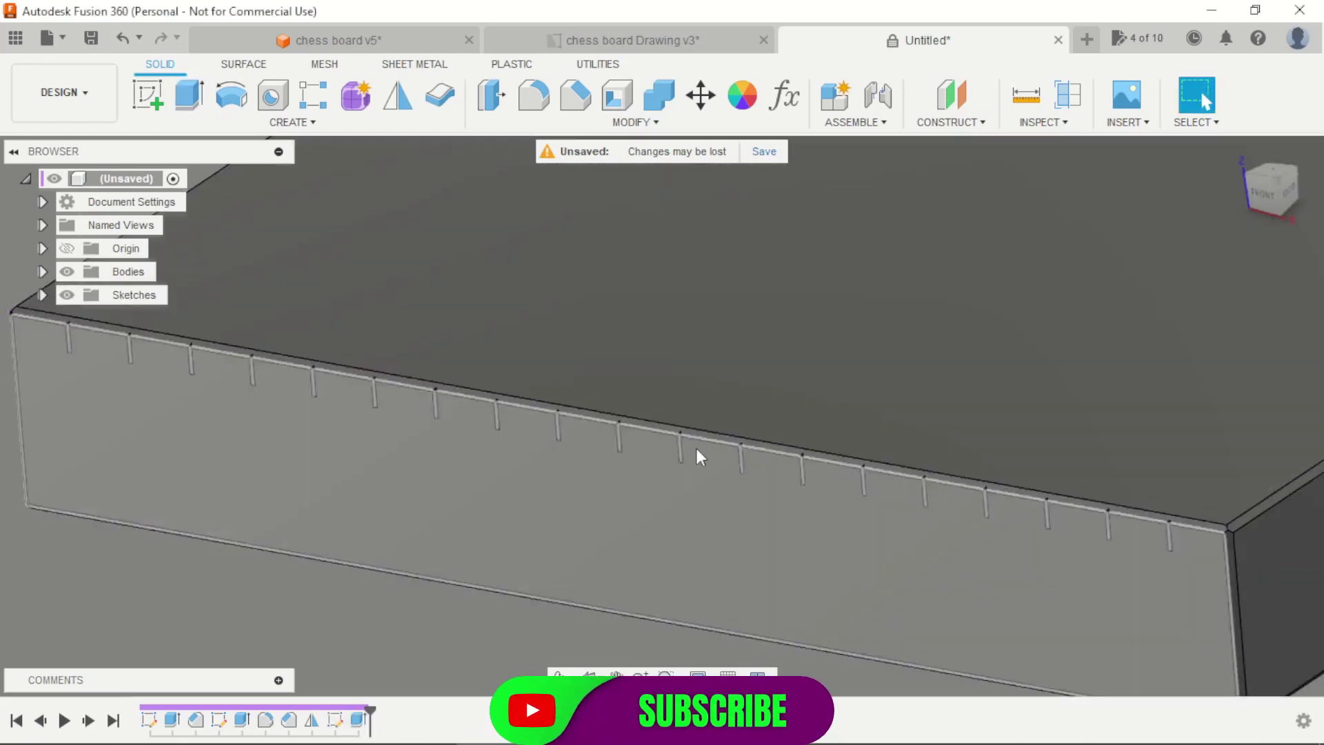
Make Sketch4 visible from the Sketches folder in the Browser
scroll(586, 467, "down", 4)
scroll(587, 528, "down", 2)
scroll(543, 554, "up", 4)
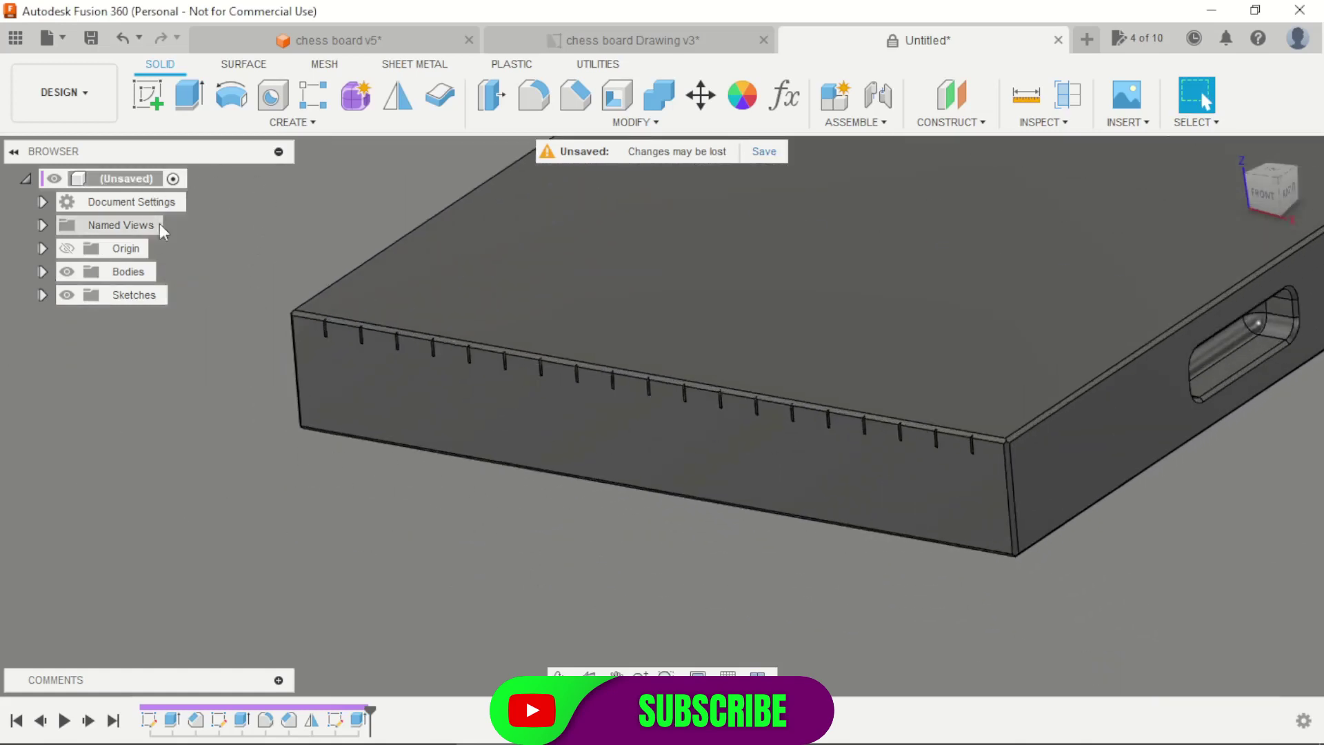
left_click(43, 296)
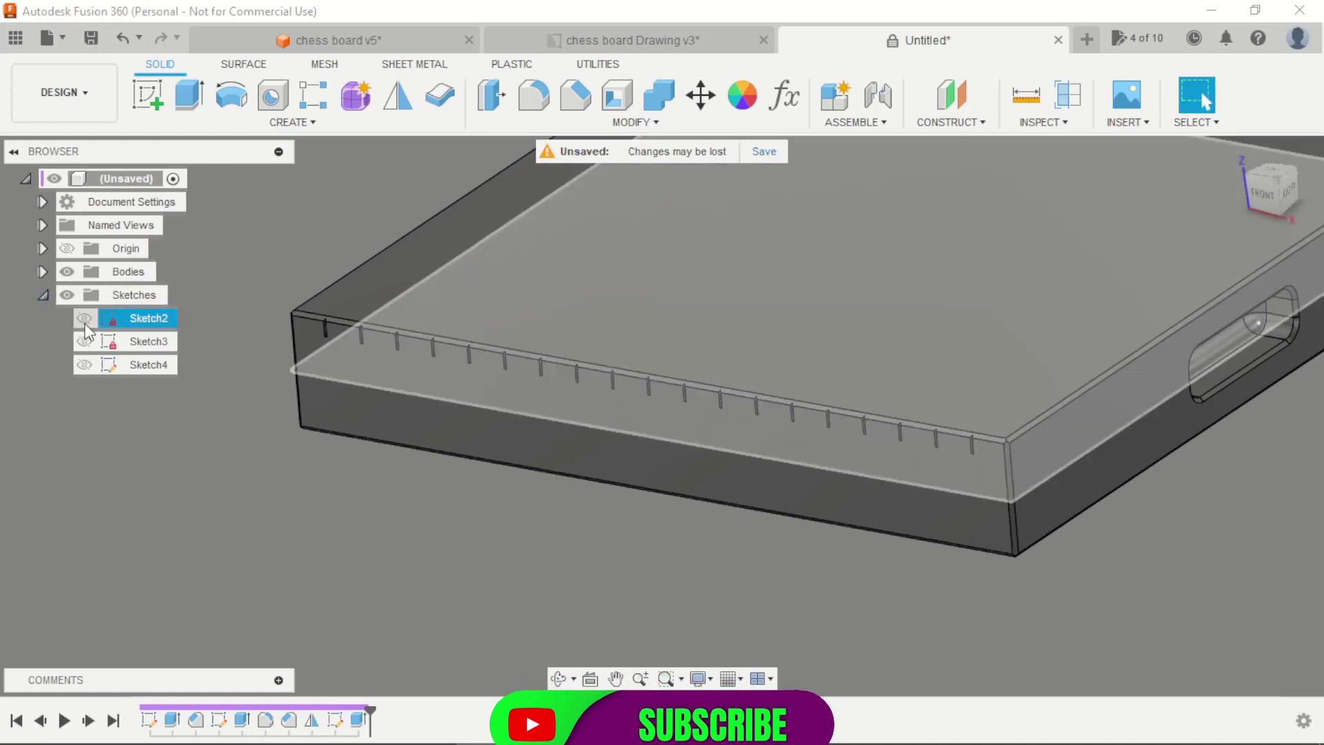
left_click(87, 363)
left_click(86, 364)
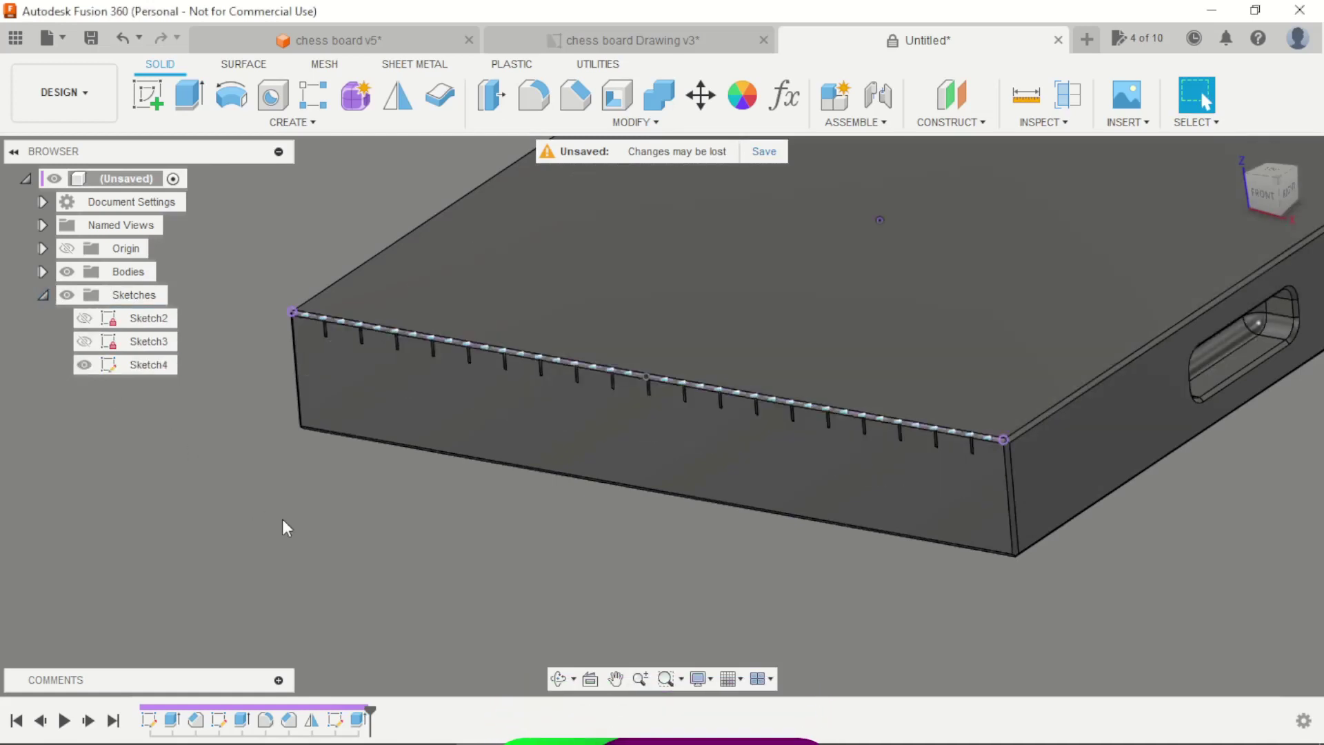
Orbit to the board's front edge and begin a new extrusion
scroll(509, 330, "up", 3)
middle_click_drag(579, 508, 582, 537, "shift")
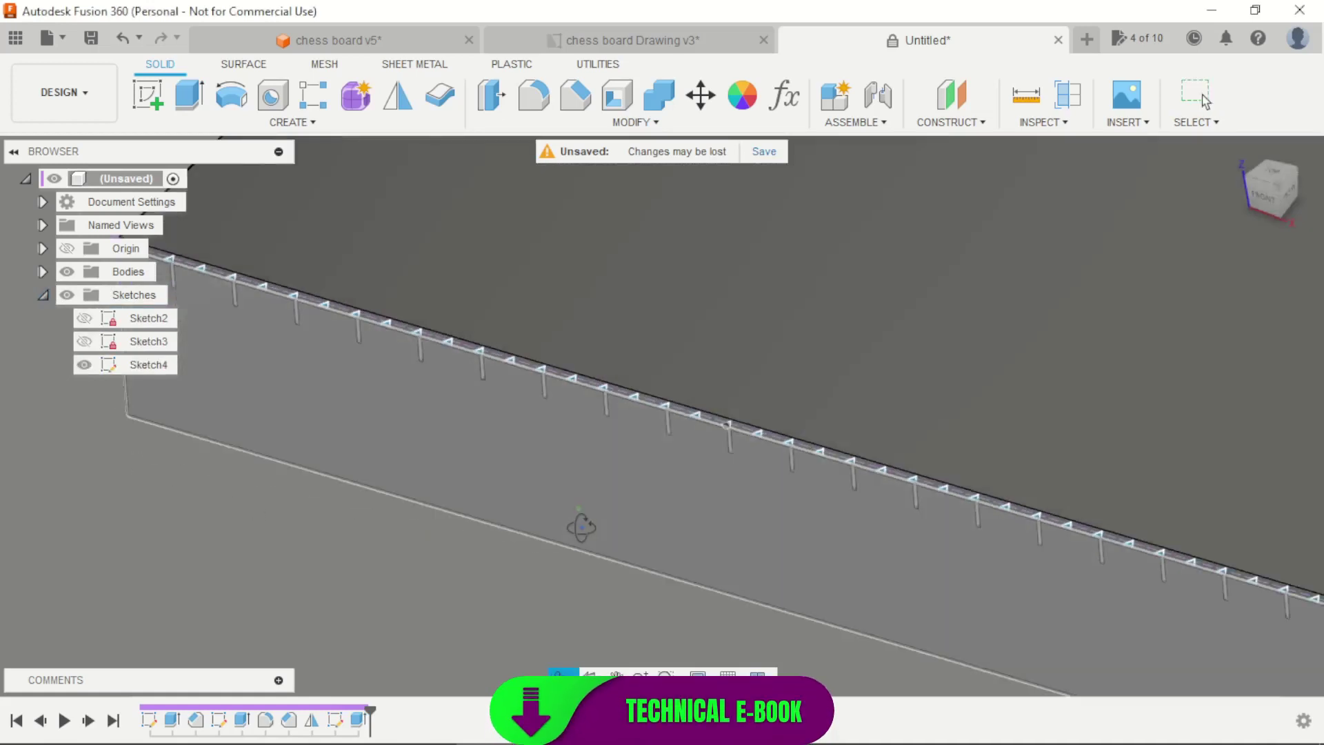
scroll(598, 418, "up", 3)
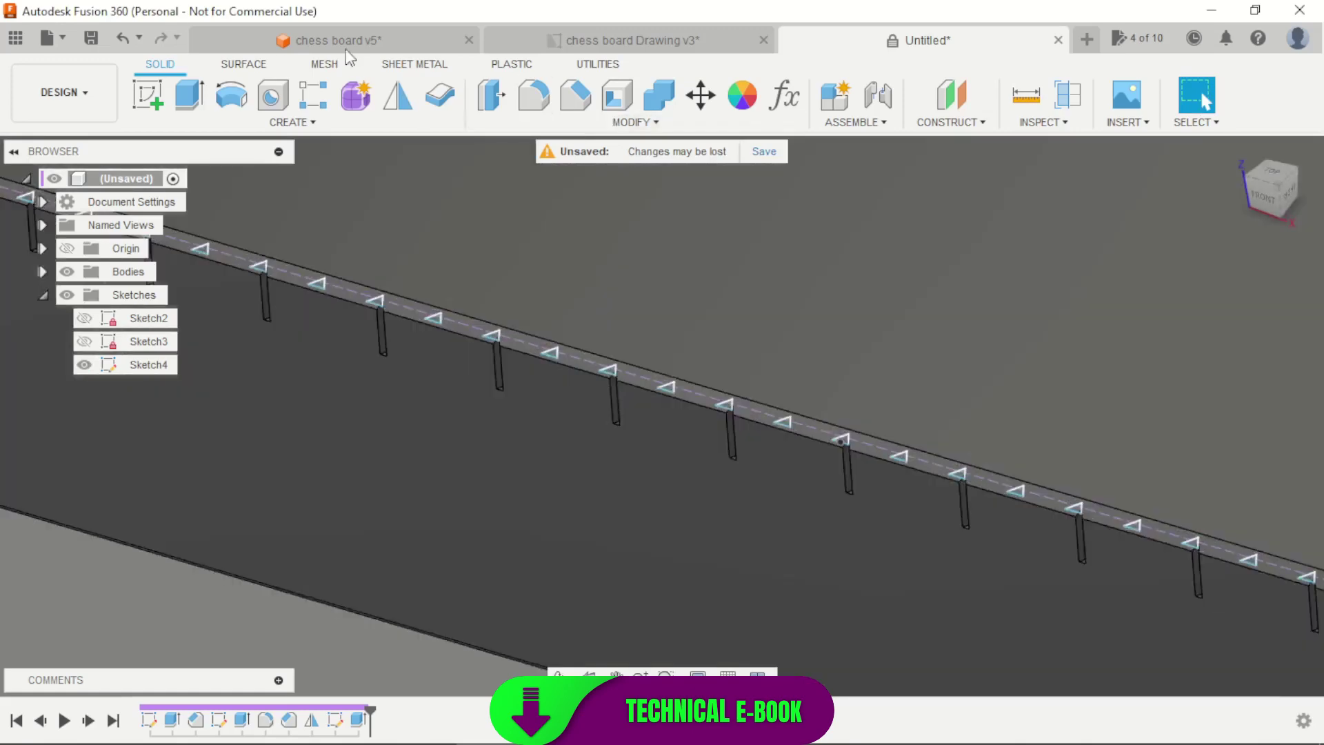
left_click(192, 94)
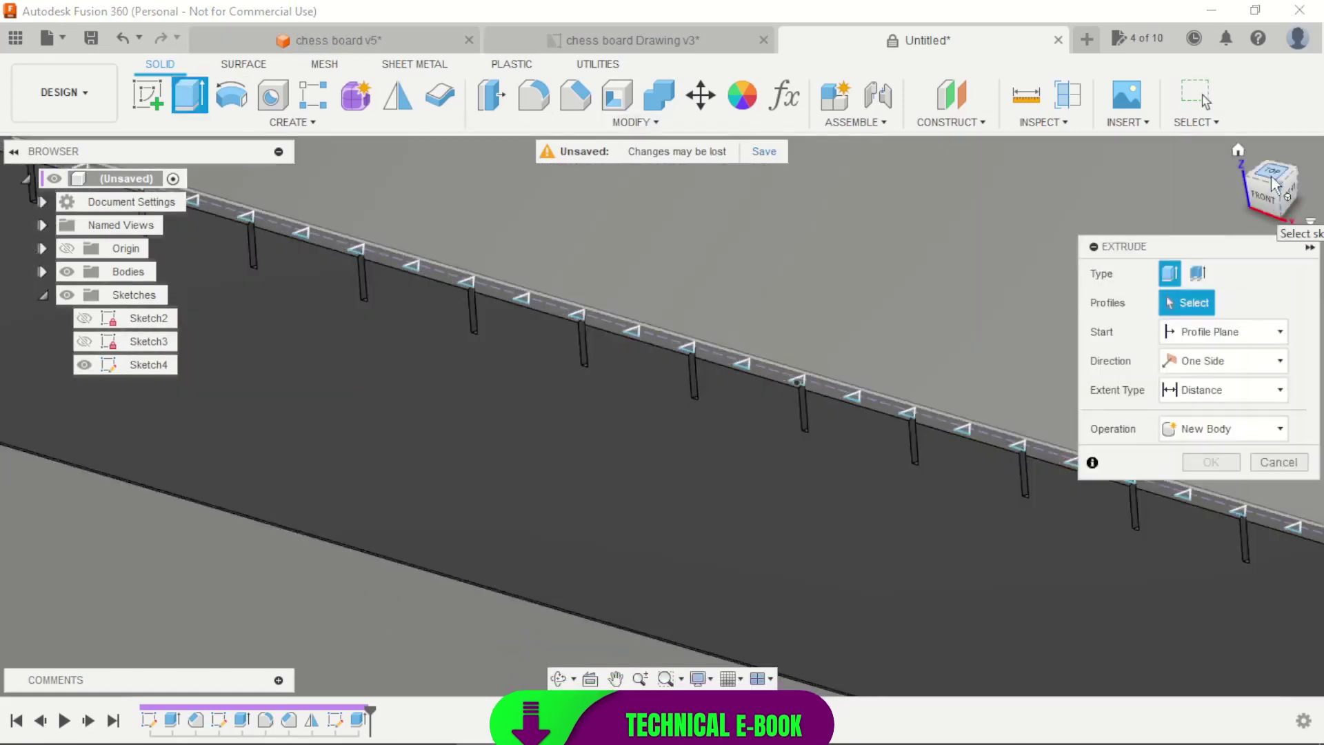
From the top view, pick the first ten alternate triangle profiles along the edge
left_click(1273, 177)
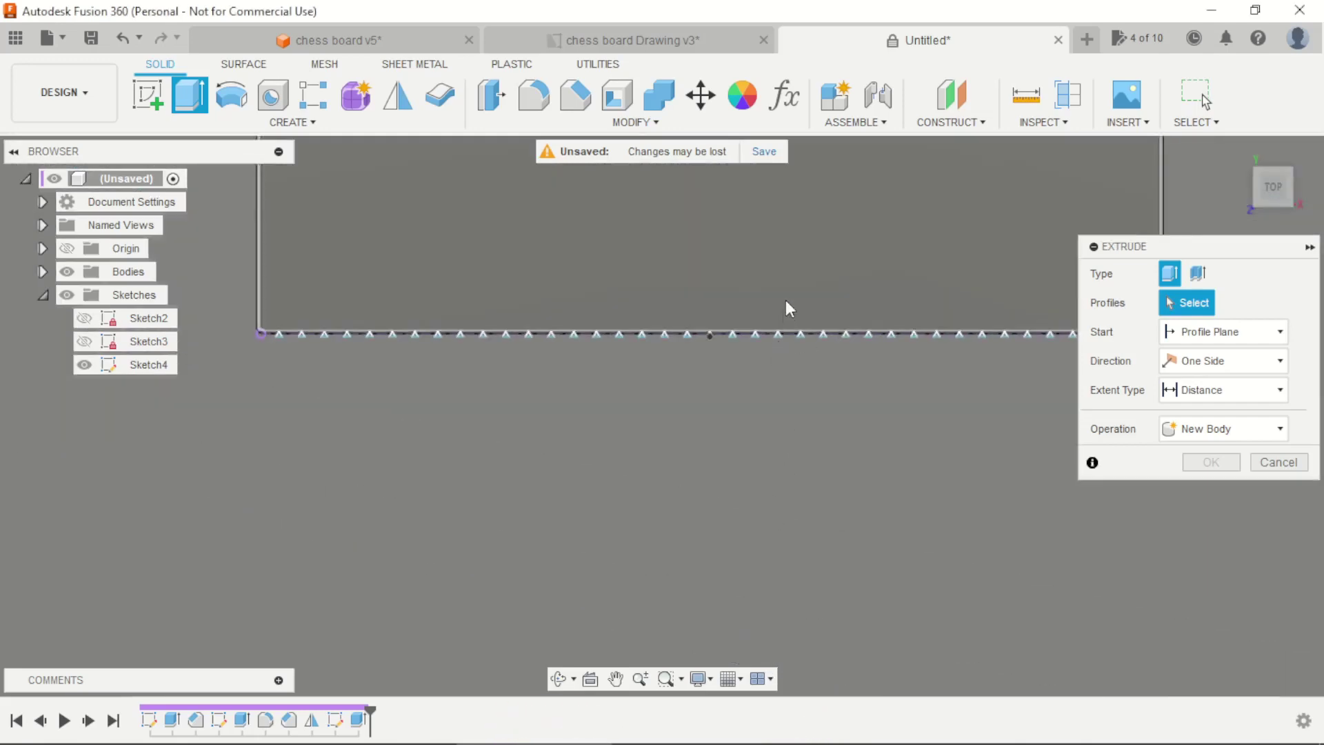
scroll(618, 363, "up", 2)
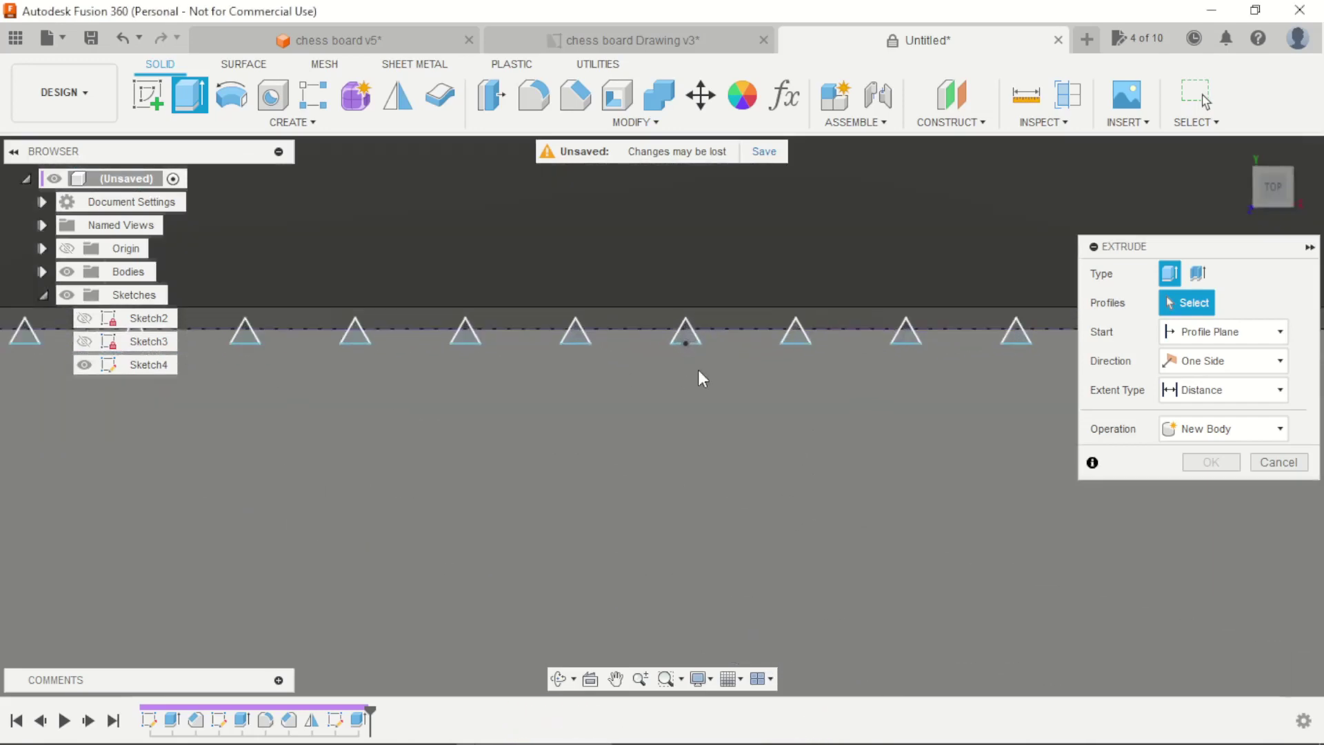
left_click(570, 338)
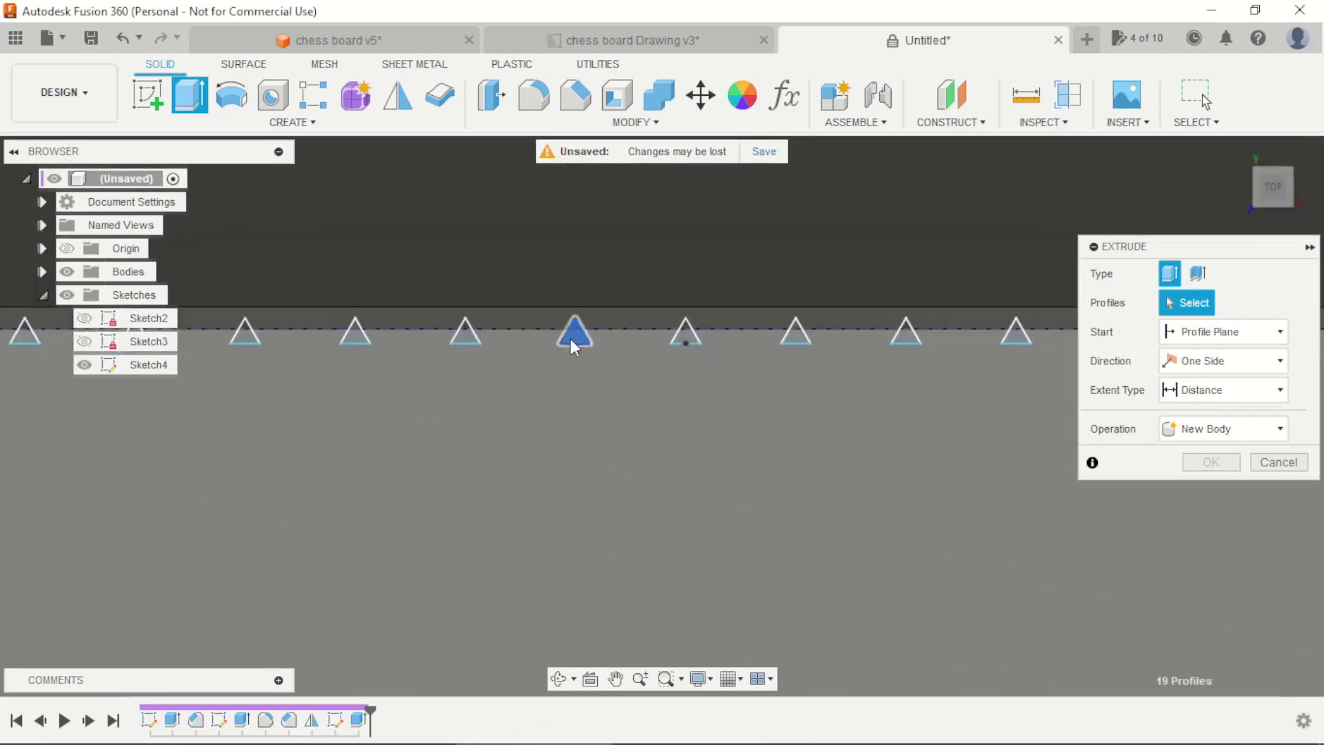
left_click(793, 337)
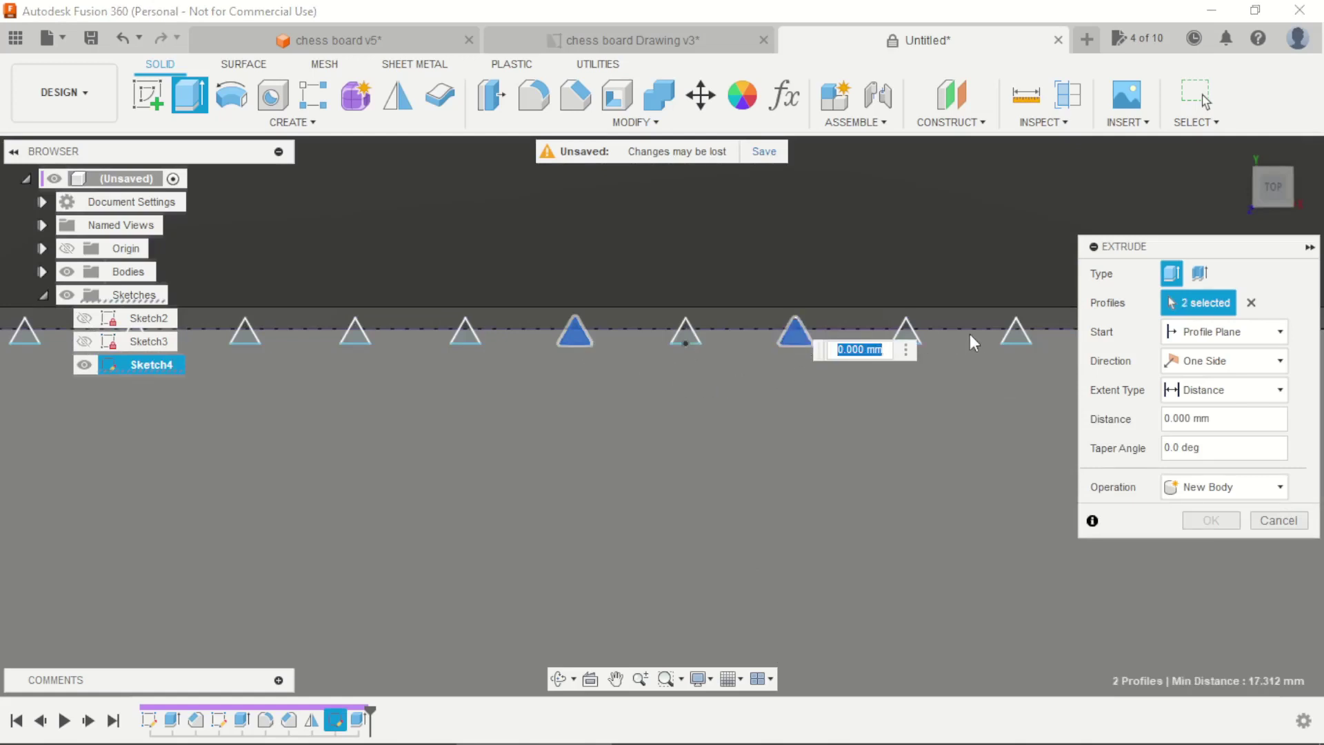
left_click(1013, 333)
scroll(284, 390, "down", 5)
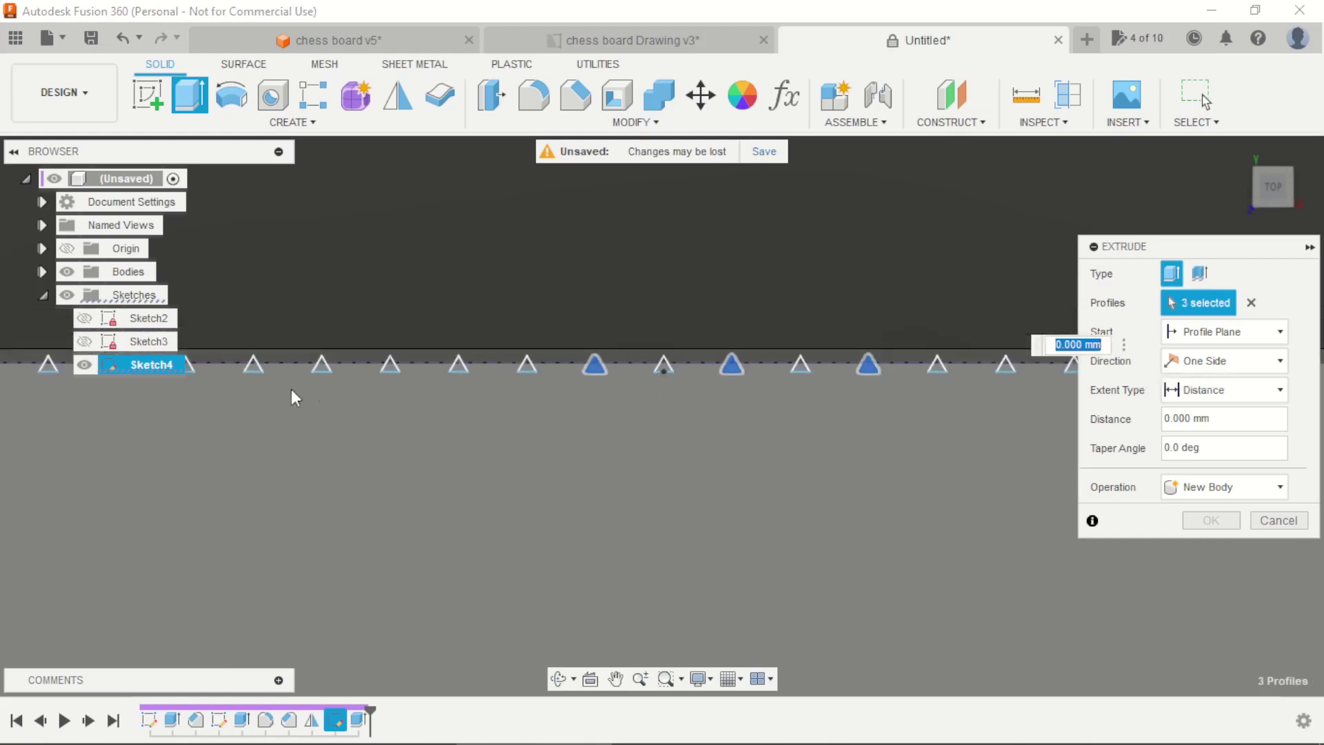
scroll(399, 423, "up", 4)
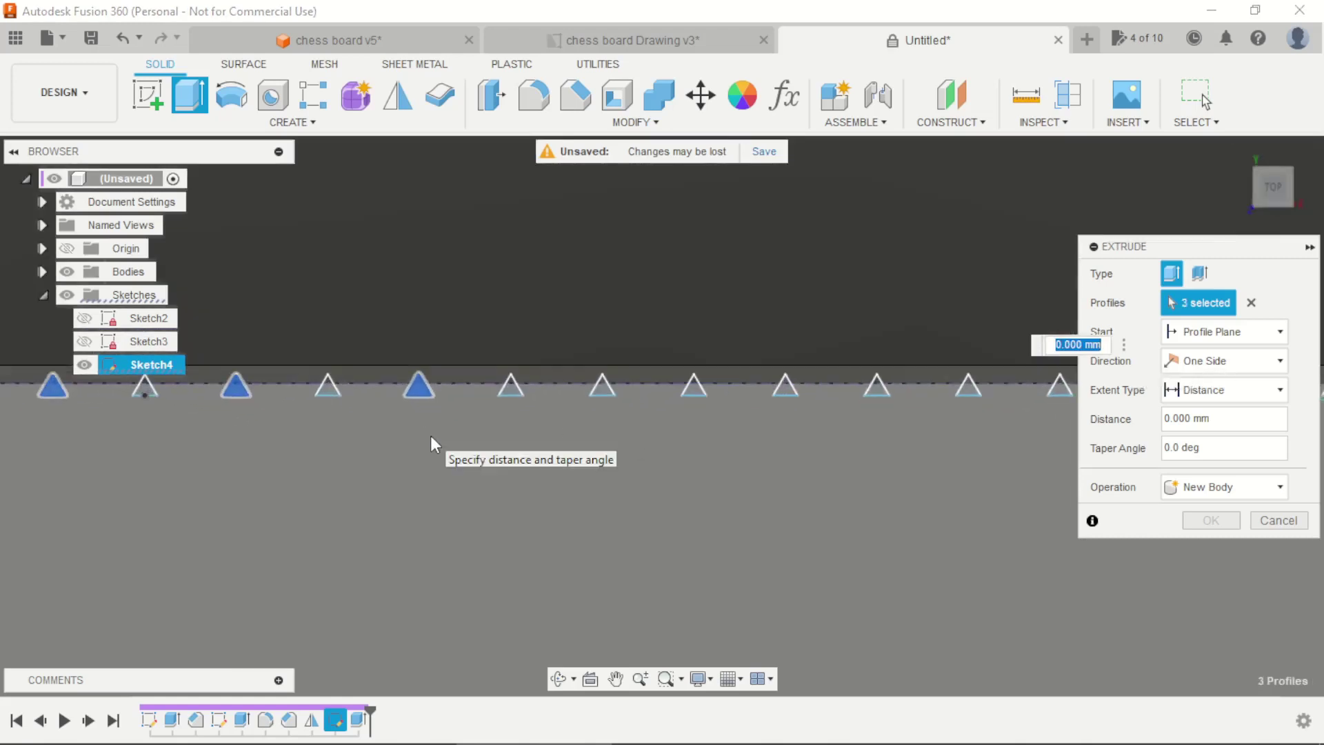
left_click(606, 388)
left_click(785, 388)
left_click(967, 388)
scroll(275, 433, "down", 4)
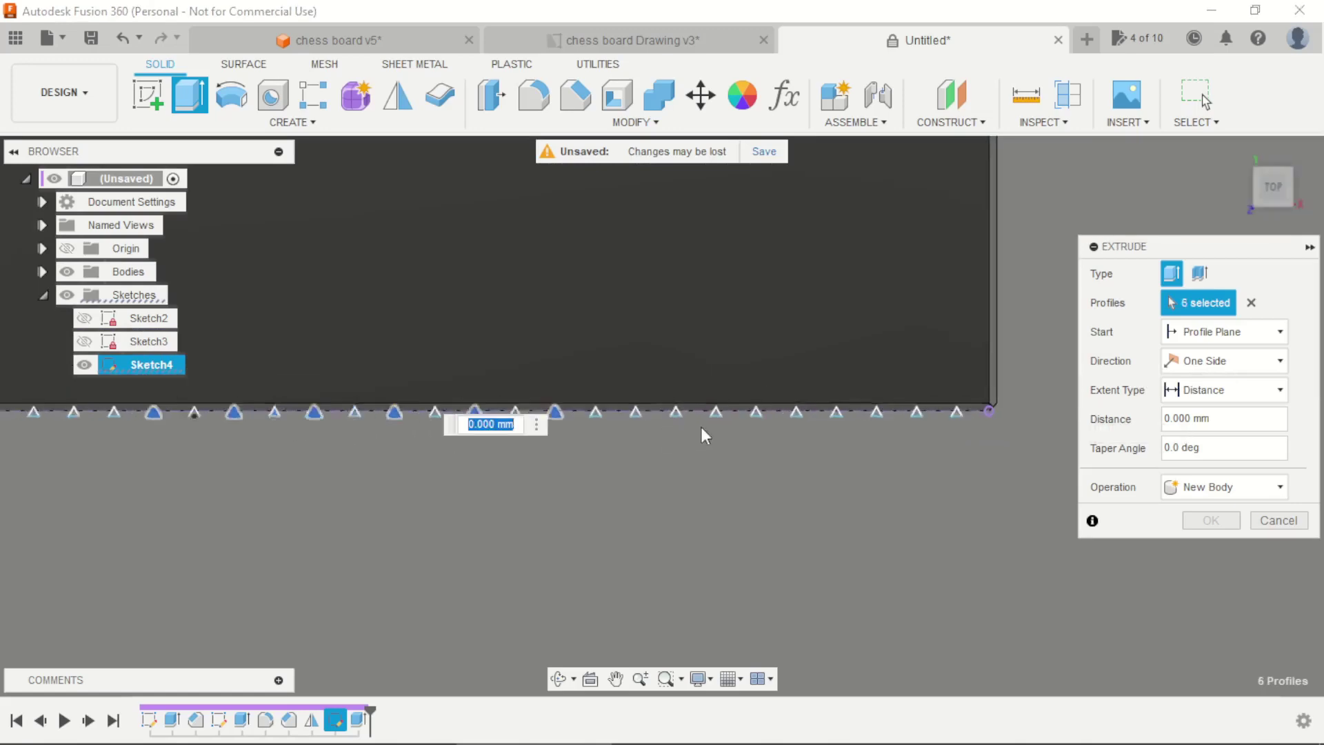
scroll(764, 411, "up", 2)
scroll(764, 411, "up", 1)
left_click(577, 408)
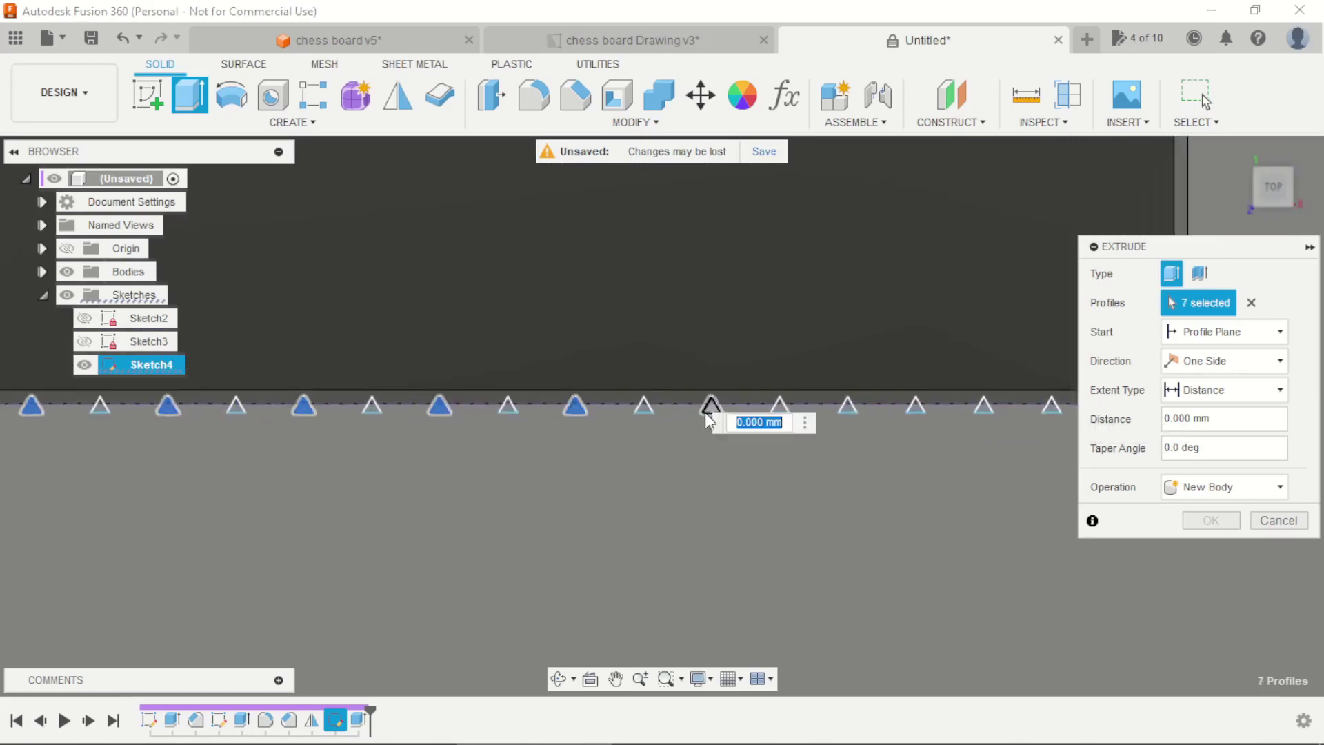
left_click(846, 413)
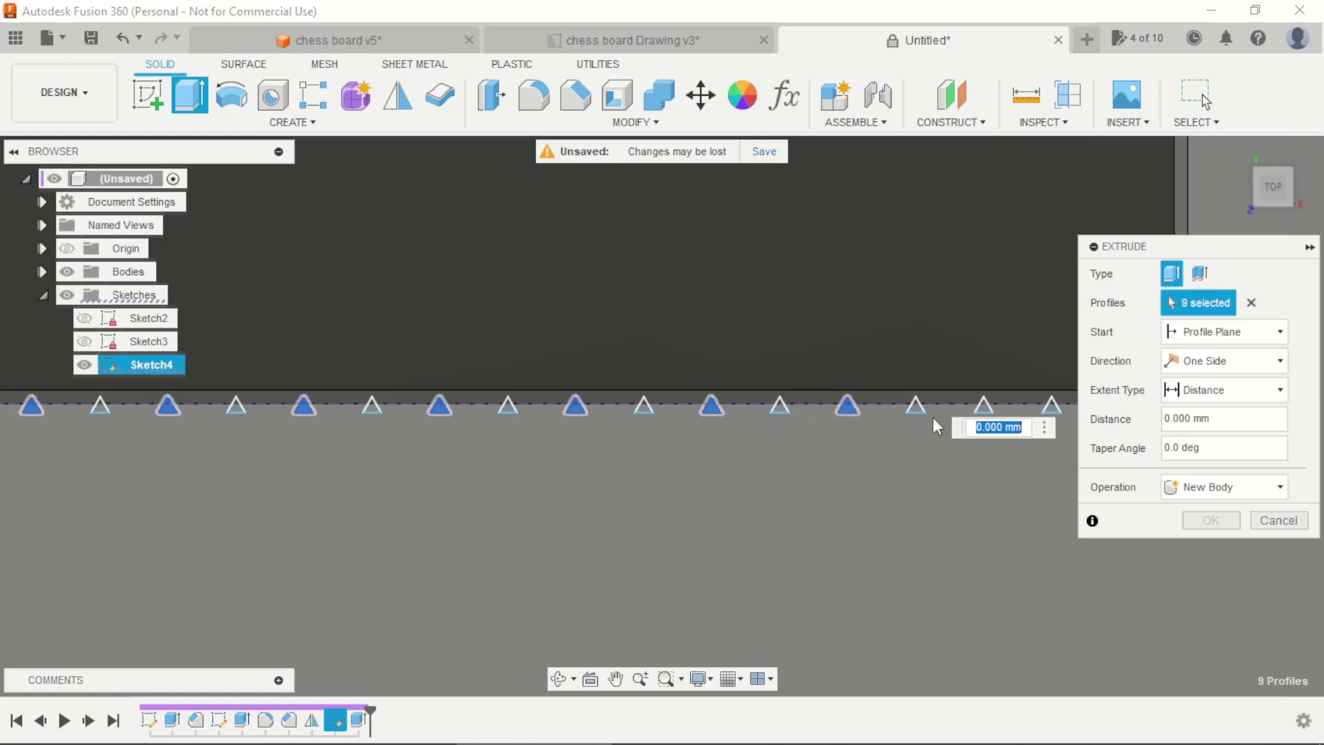
left_click(979, 407)
scroll(949, 411, "down", 3)
scroll(736, 429, "up", 2)
scroll(760, 423, "up", 2)
left_click(776, 417)
Pick the remaining alternate triangles toward the left end to reach 20 profiles
scroll(894, 445, "down", 3)
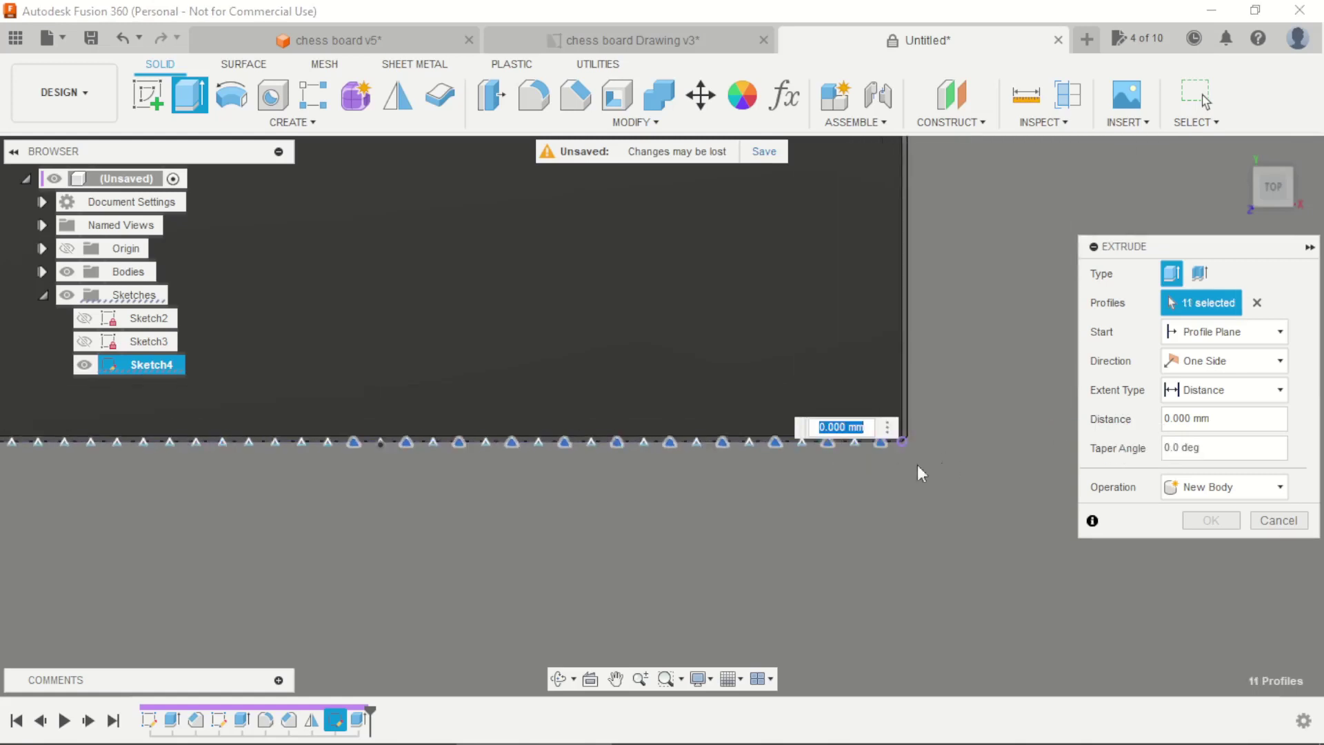
scroll(193, 437, "down", 2)
scroll(193, 438, "up", 4)
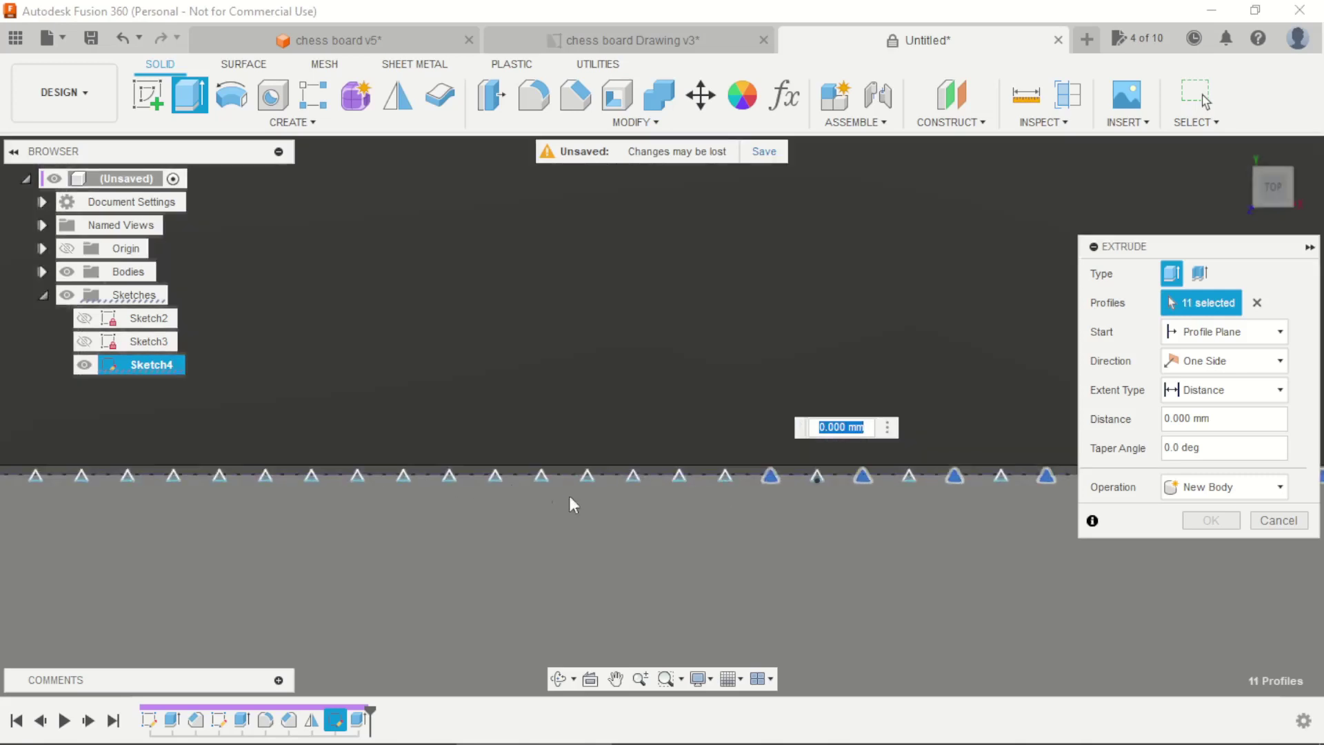
scroll(588, 491, "up", 2)
left_click(699, 468)
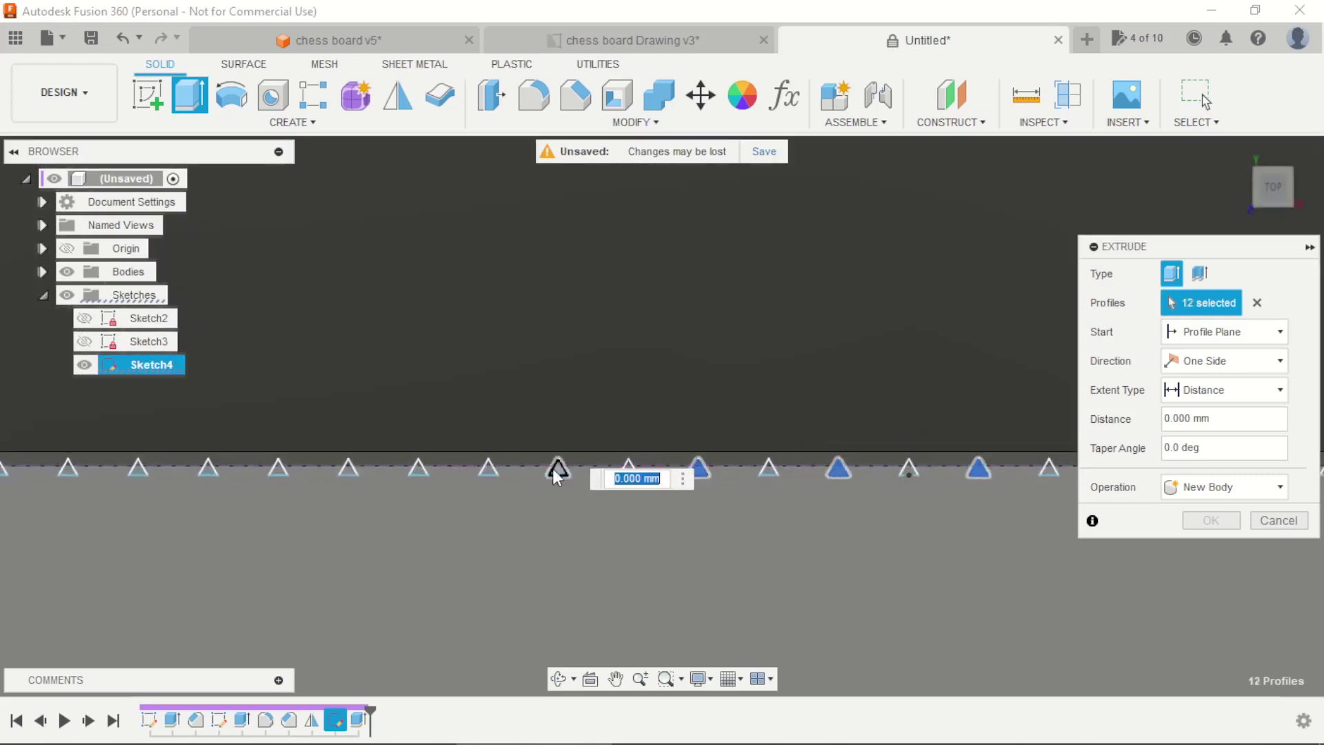
left_click(559, 469)
left_click(419, 471)
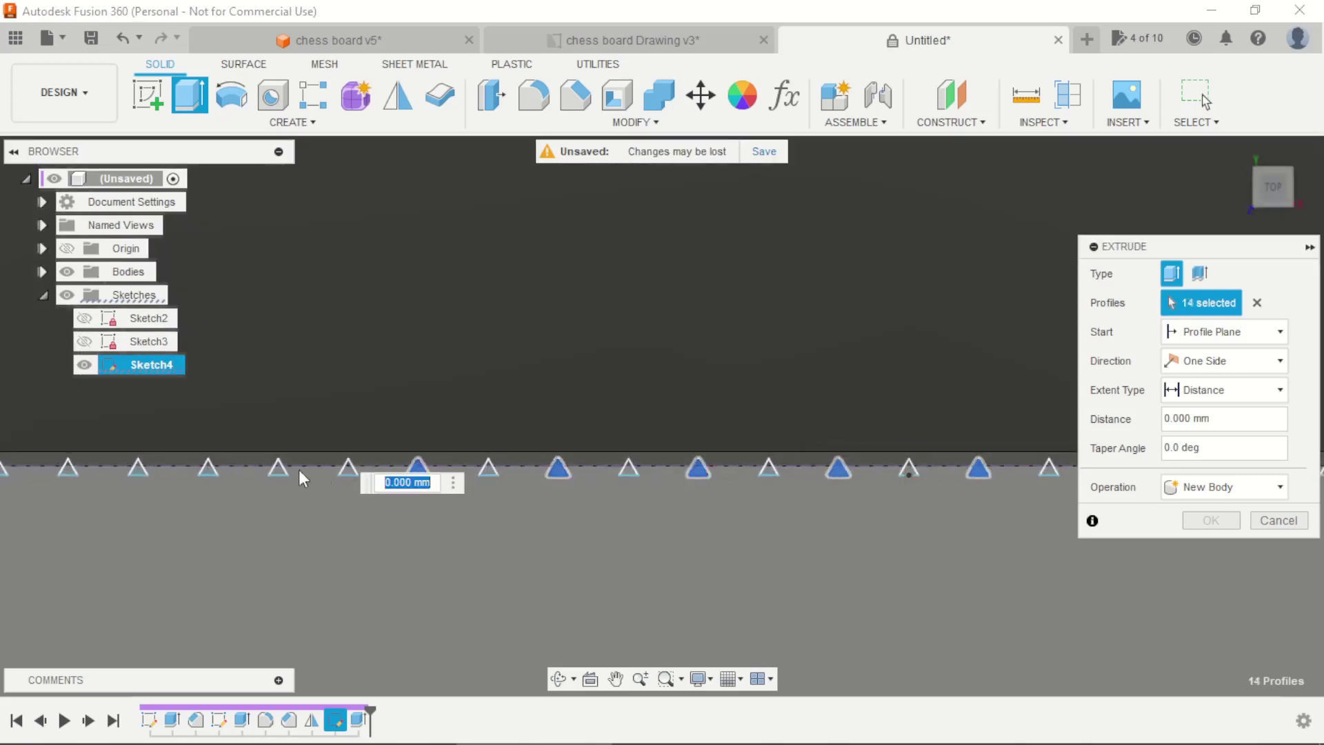
left_click(276, 469)
scroll(735, 423, "down", 3)
scroll(320, 432, "up", 2)
scroll(427, 434, "up", 2)
left_click(798, 458)
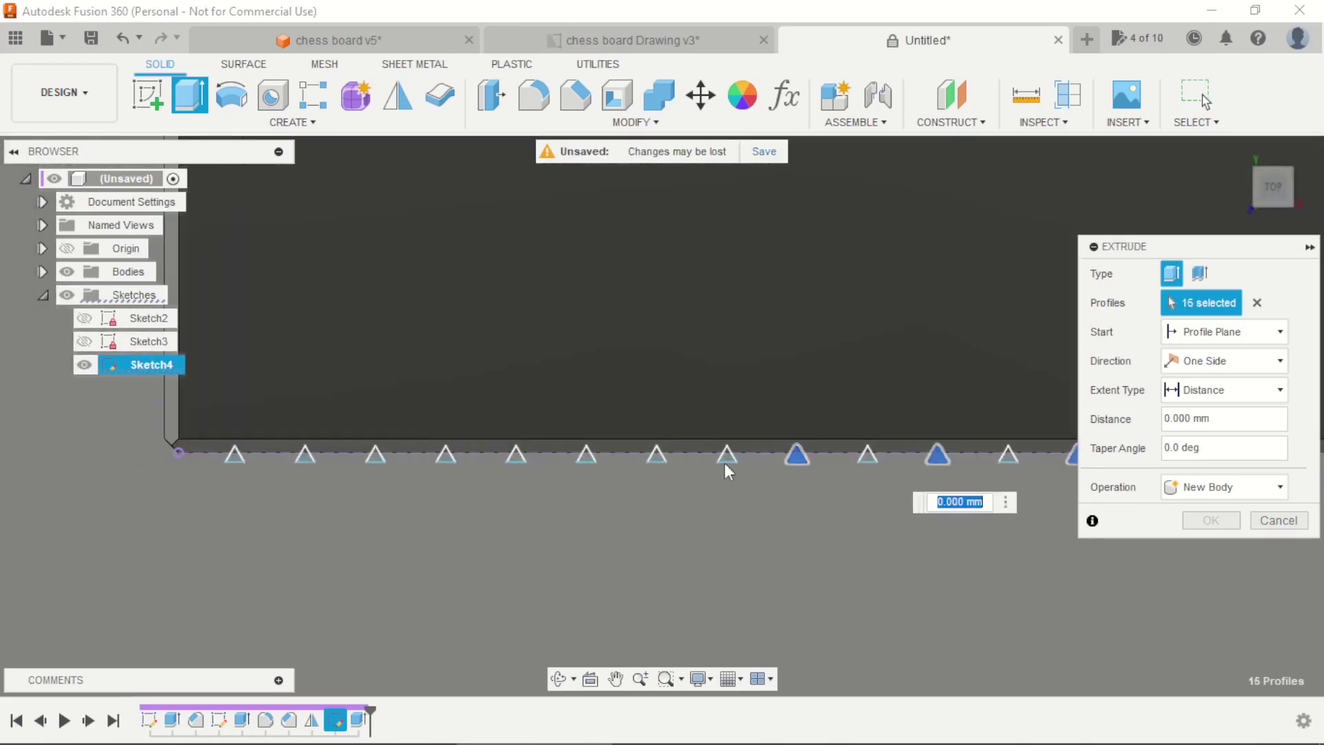
left_click(657, 458)
left_click(516, 456)
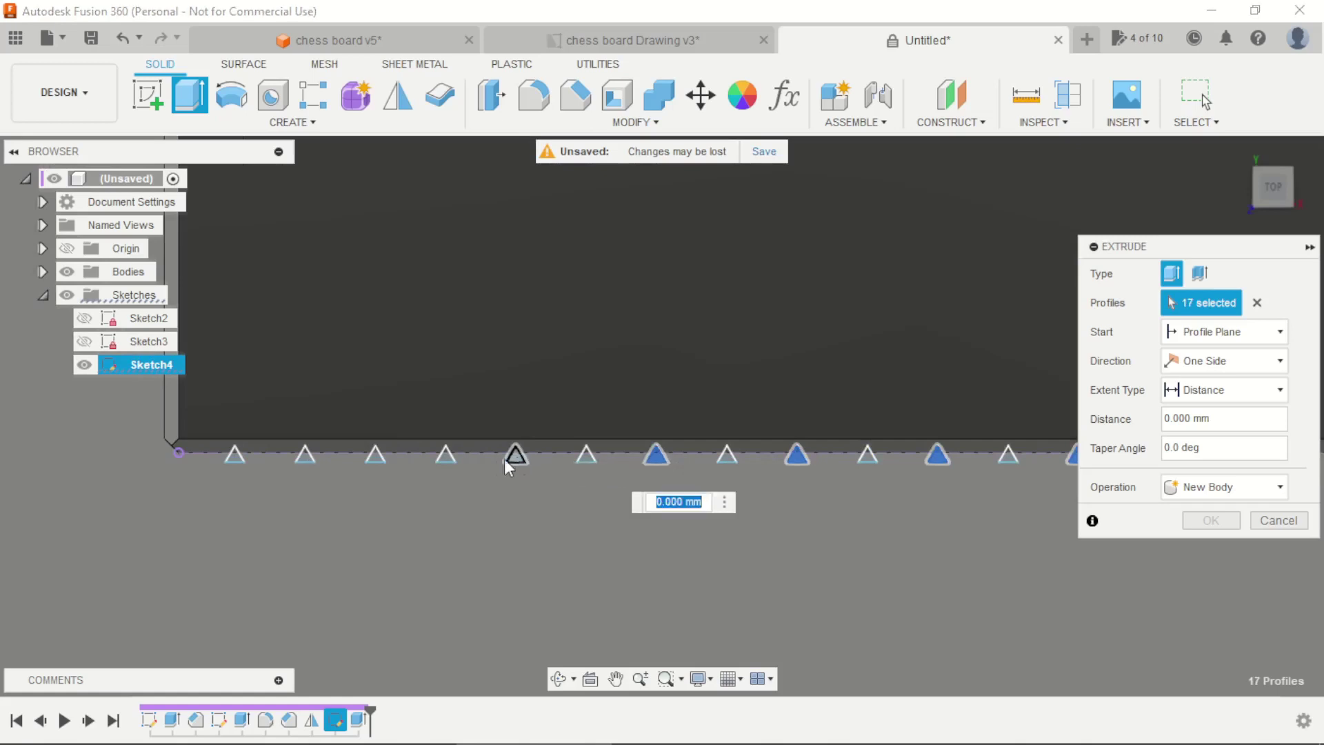
left_click(375, 456)
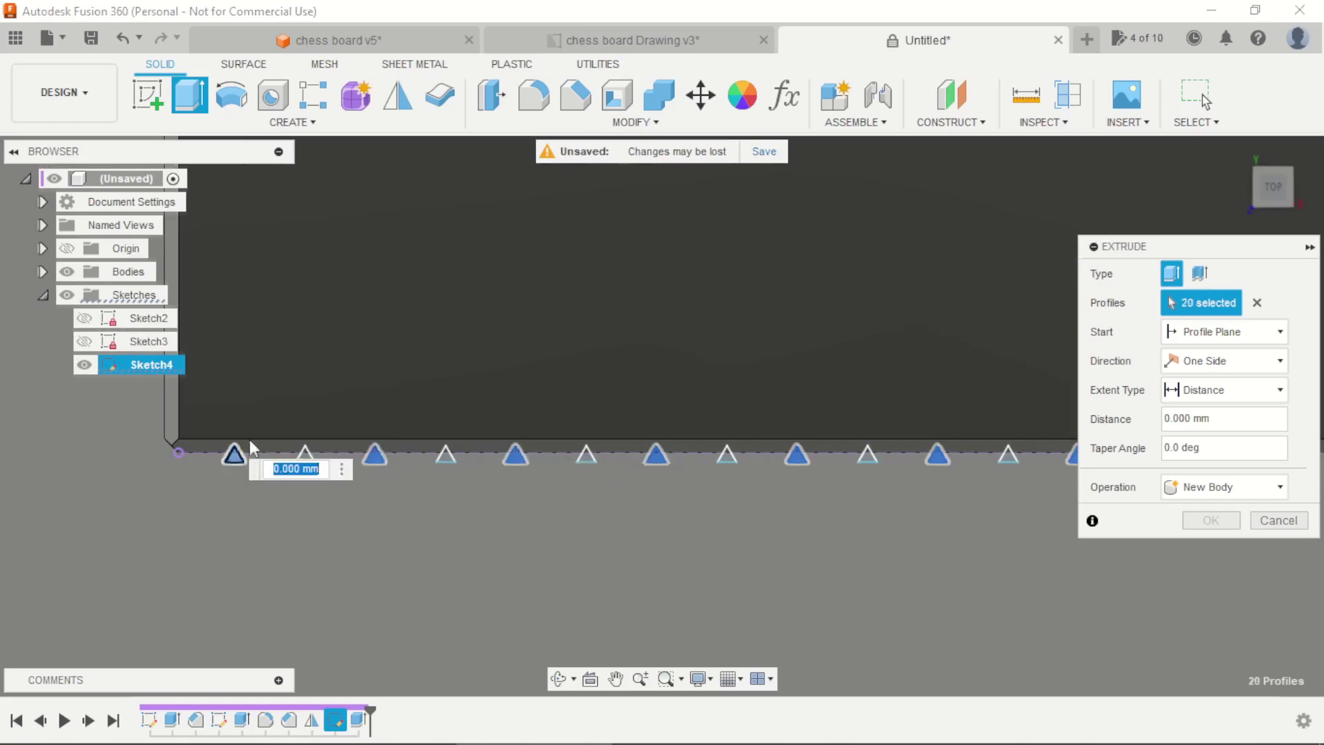
left_click(234, 455)
scroll(432, 472, "down", 5)
middle_click_drag(600, 540, 620, 482, "shift")
middle_click_drag(386, 289, 795, 491, "shift")
scroll(456, 248, "up", 3)
Cut the 20 profiles 10 mm deep, starting from a -10 mm offset
scroll(537, 382, "up", 3)
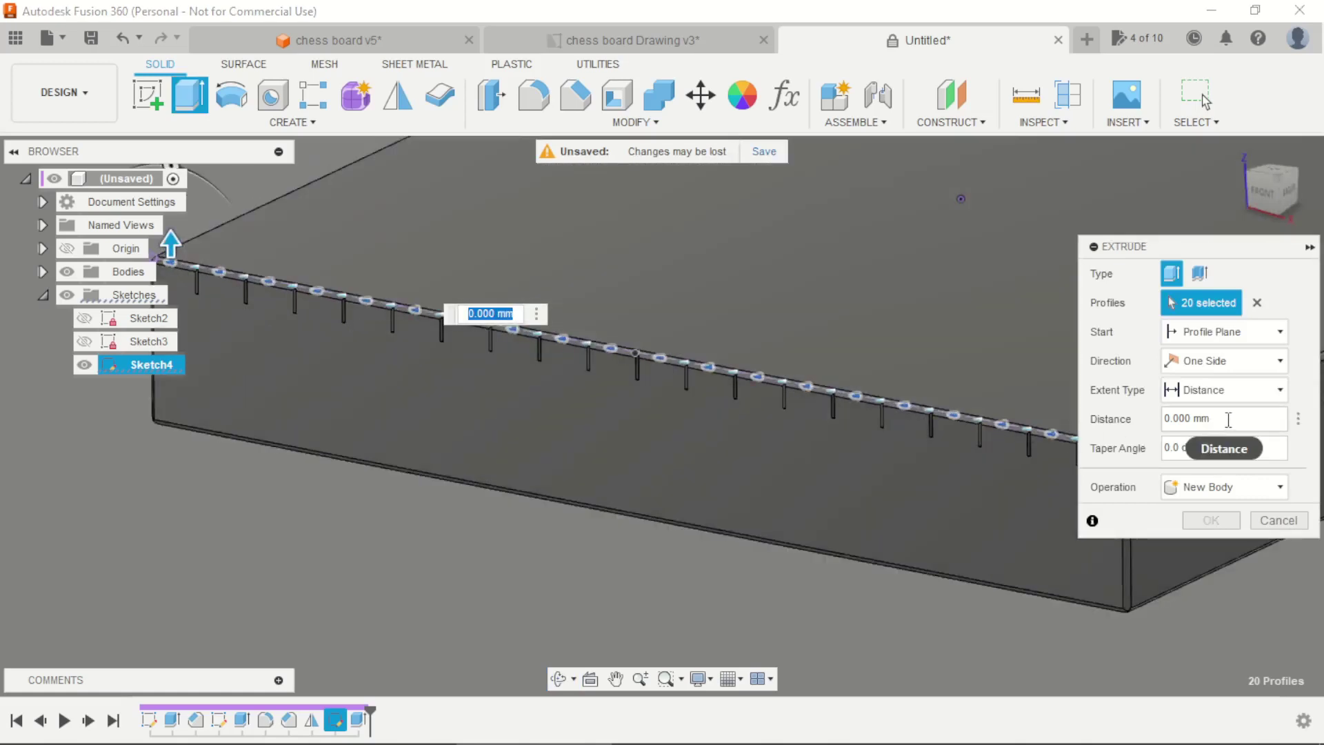
type("-10")
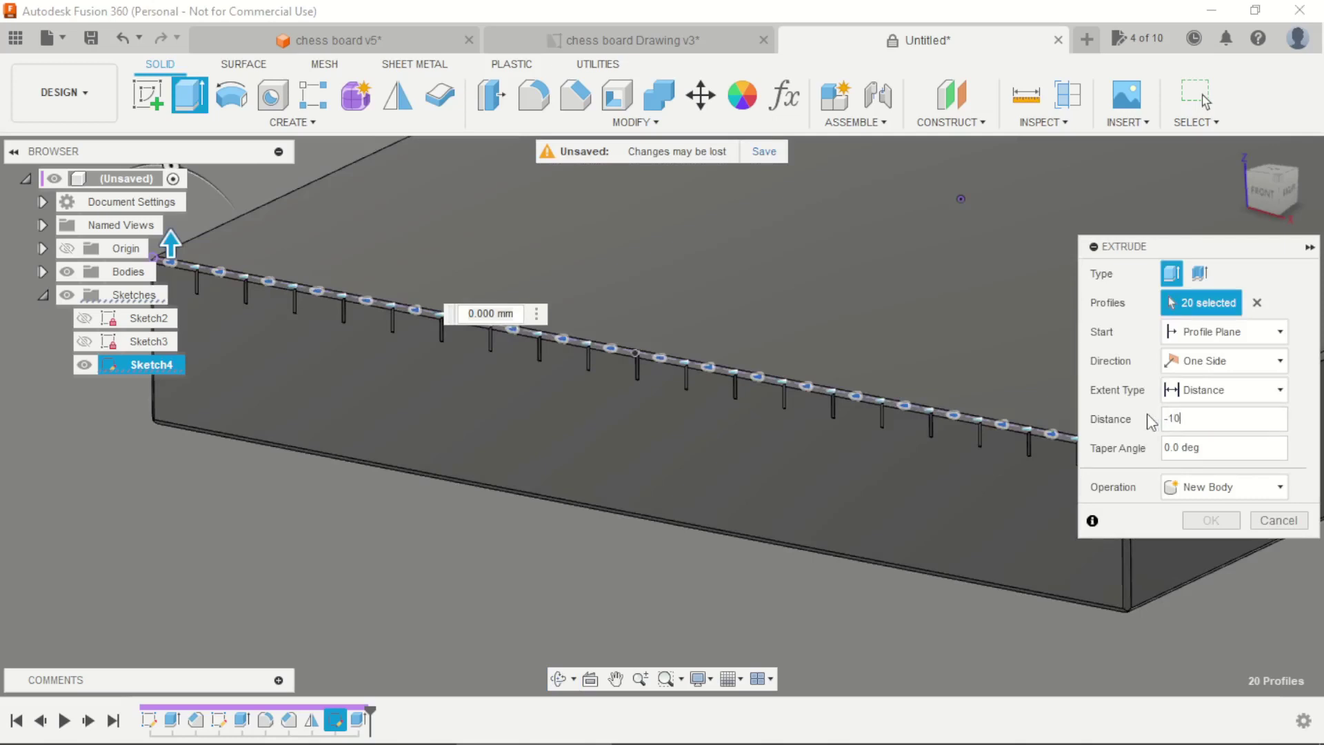
left_click(1208, 336)
left_click(1214, 376)
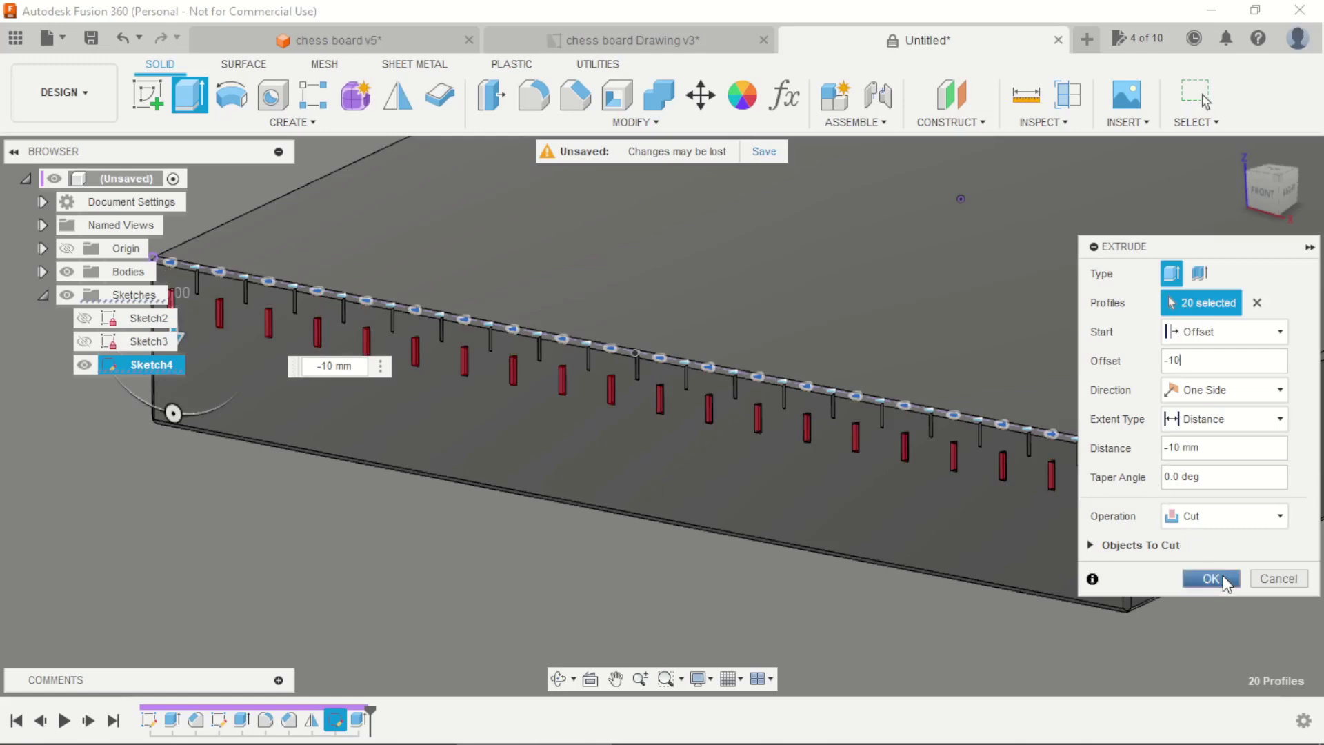
left_click(1212, 578)
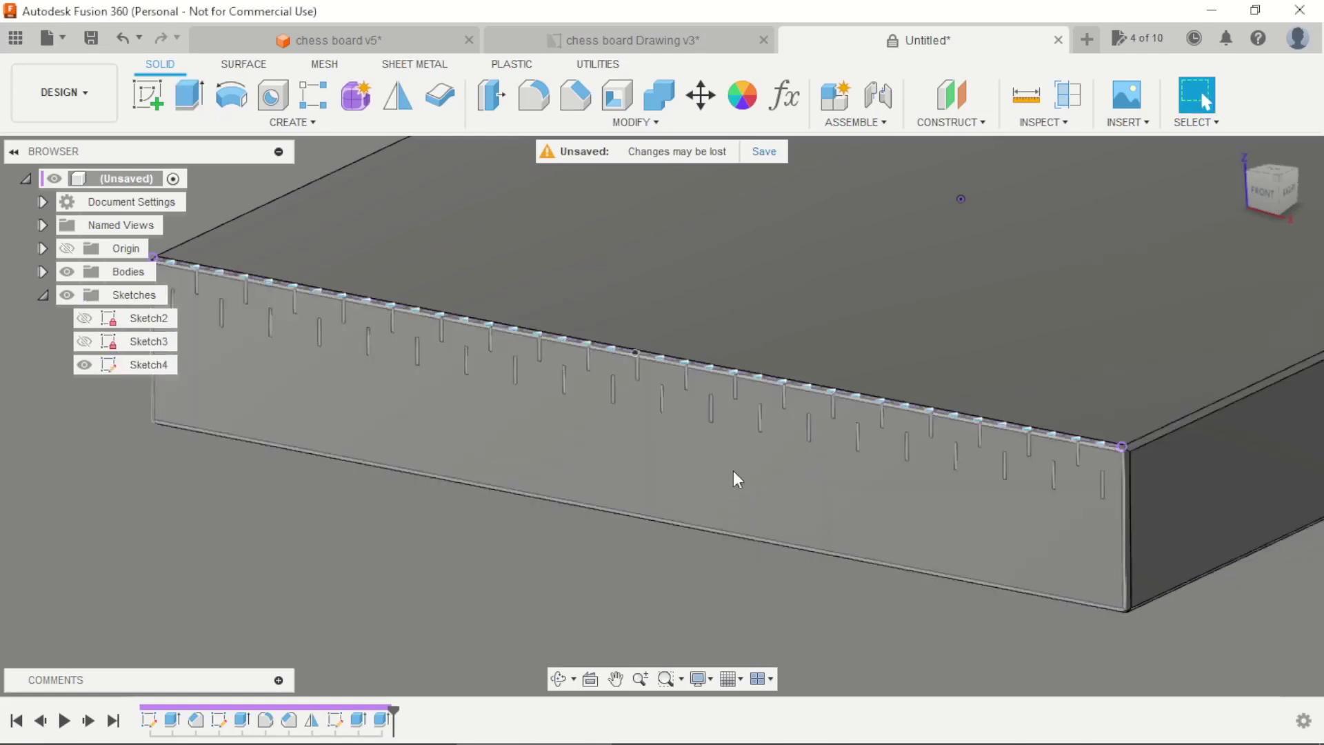
scroll(734, 470, "down", 5)
middle_click_drag(698, 569, 193, 425, "shift")
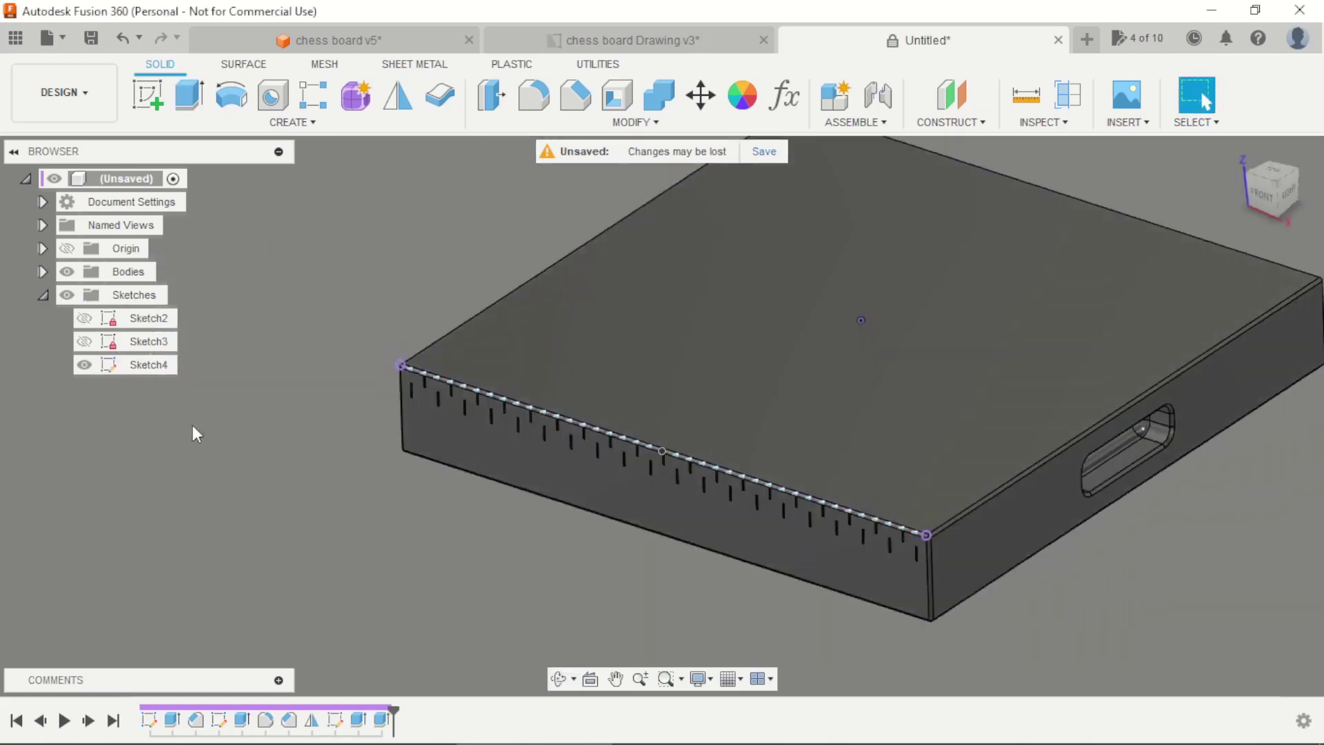
Hide Sketch4 and orbit around the board to inspect the new slots
left_click(86, 364)
scroll(444, 434, "down", 2)
middle_click_drag(444, 436, 476, 529, "shift")
scroll(503, 417, "up", 5)
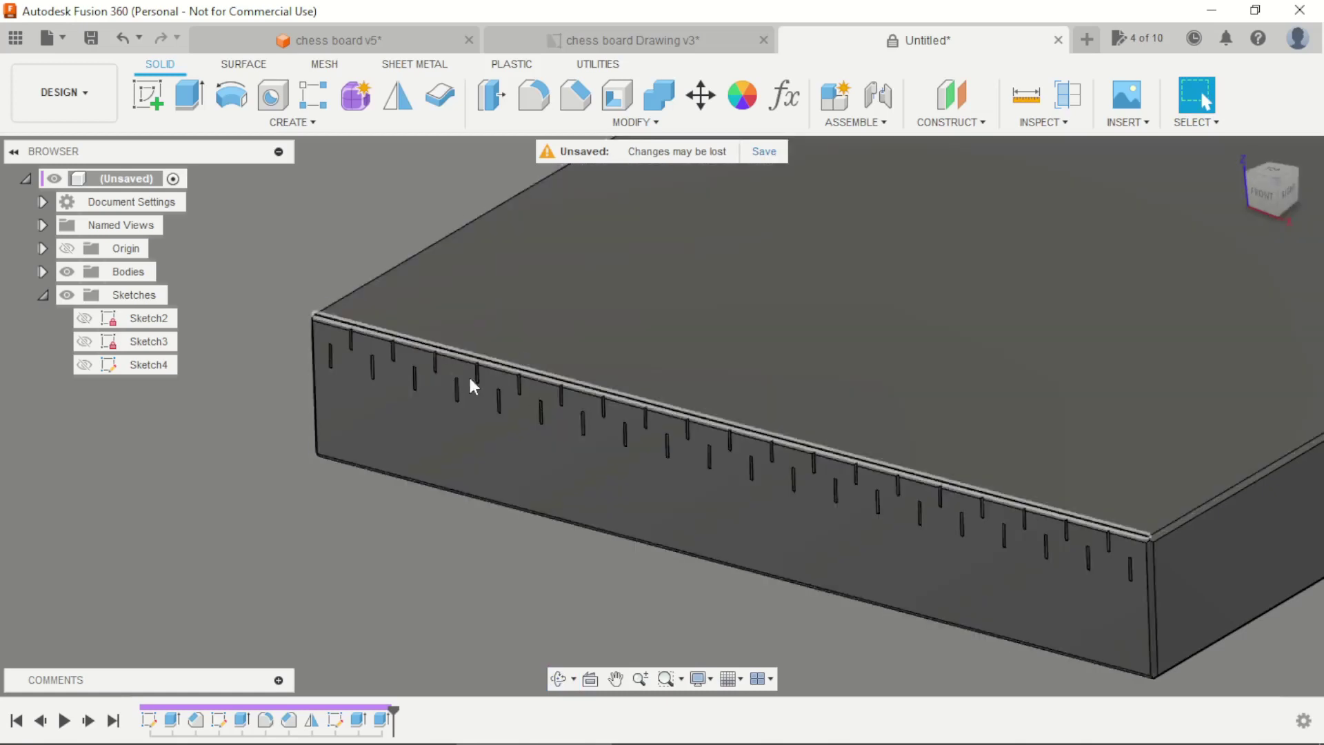
scroll(457, 381, "up", 1)
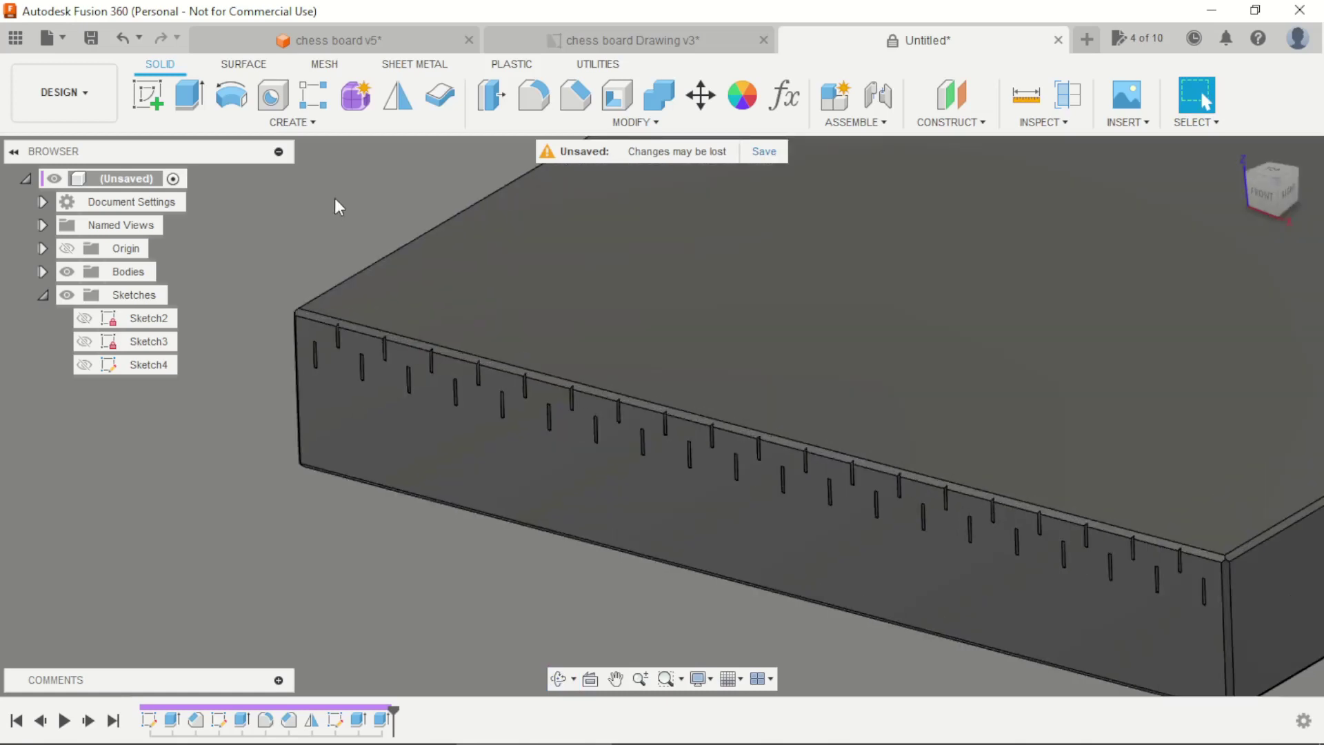
Start a Rectangular Pattern of features with both slot cuts selected
left_click(316, 102)
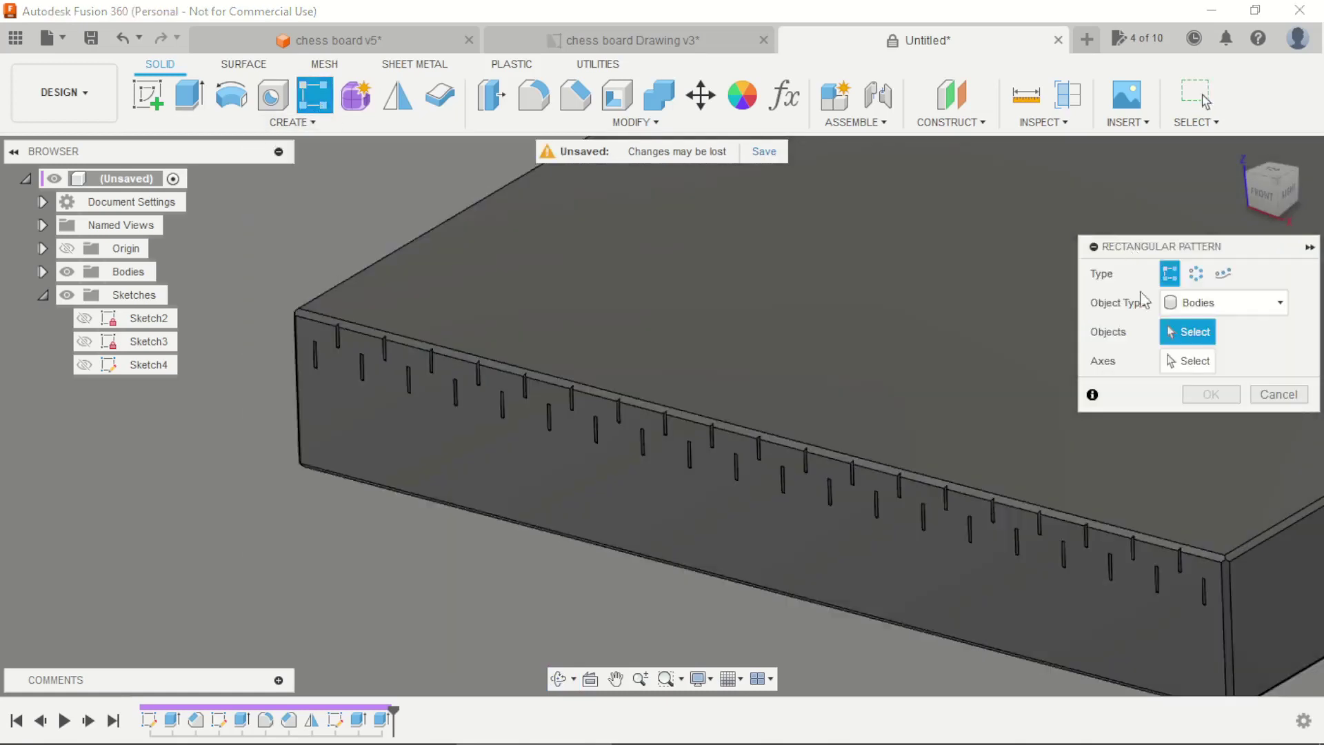
left_click(1207, 305)
left_click(1205, 366)
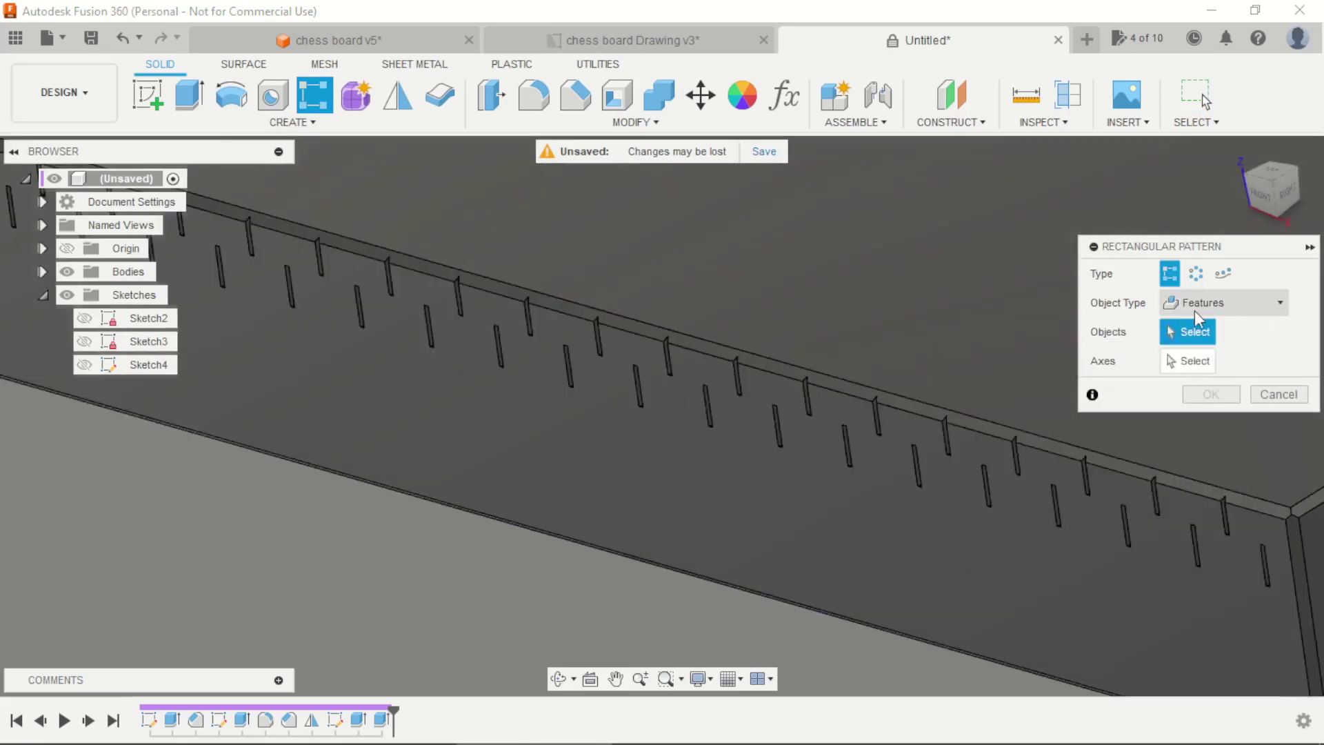
left_click(358, 720)
left_click(381, 719)
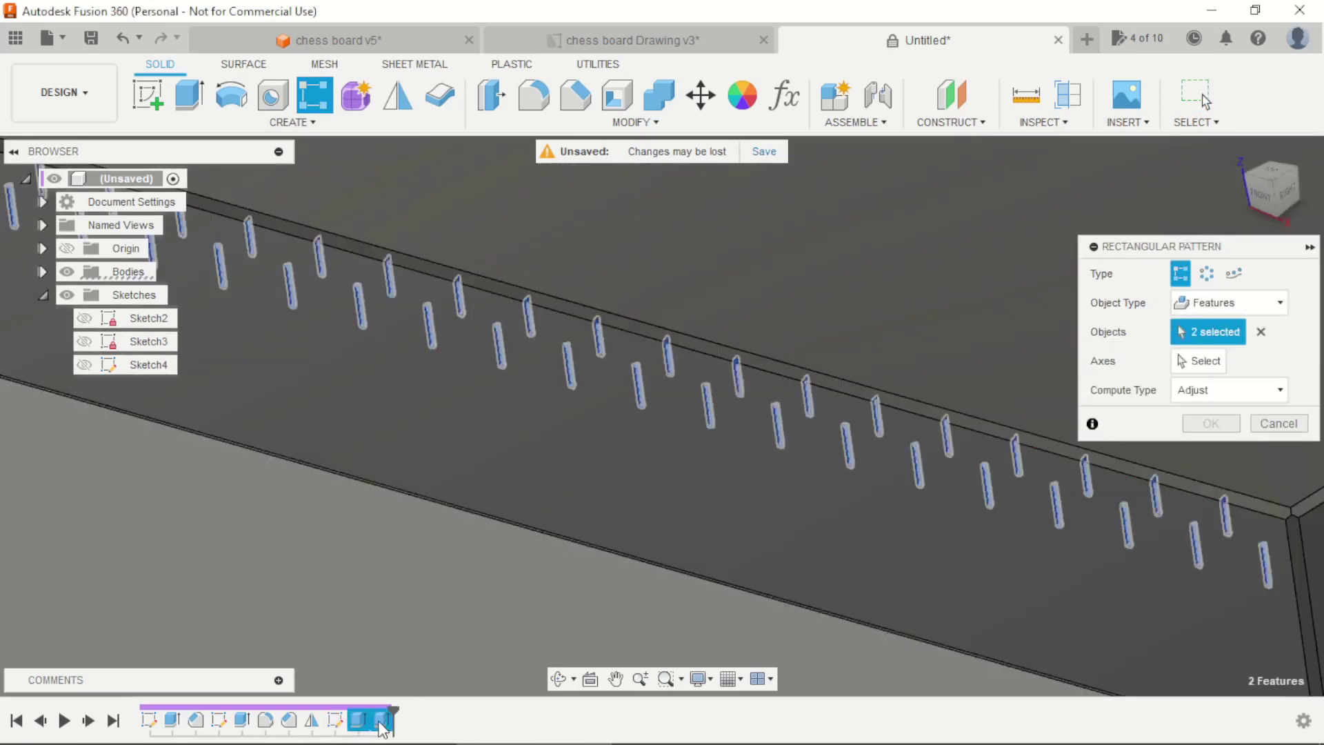
Pattern them along the Z axis: quantity 3, -20 mm distance, Spacing distribution
left_click(1200, 361)
scroll(611, 528, "down", 5)
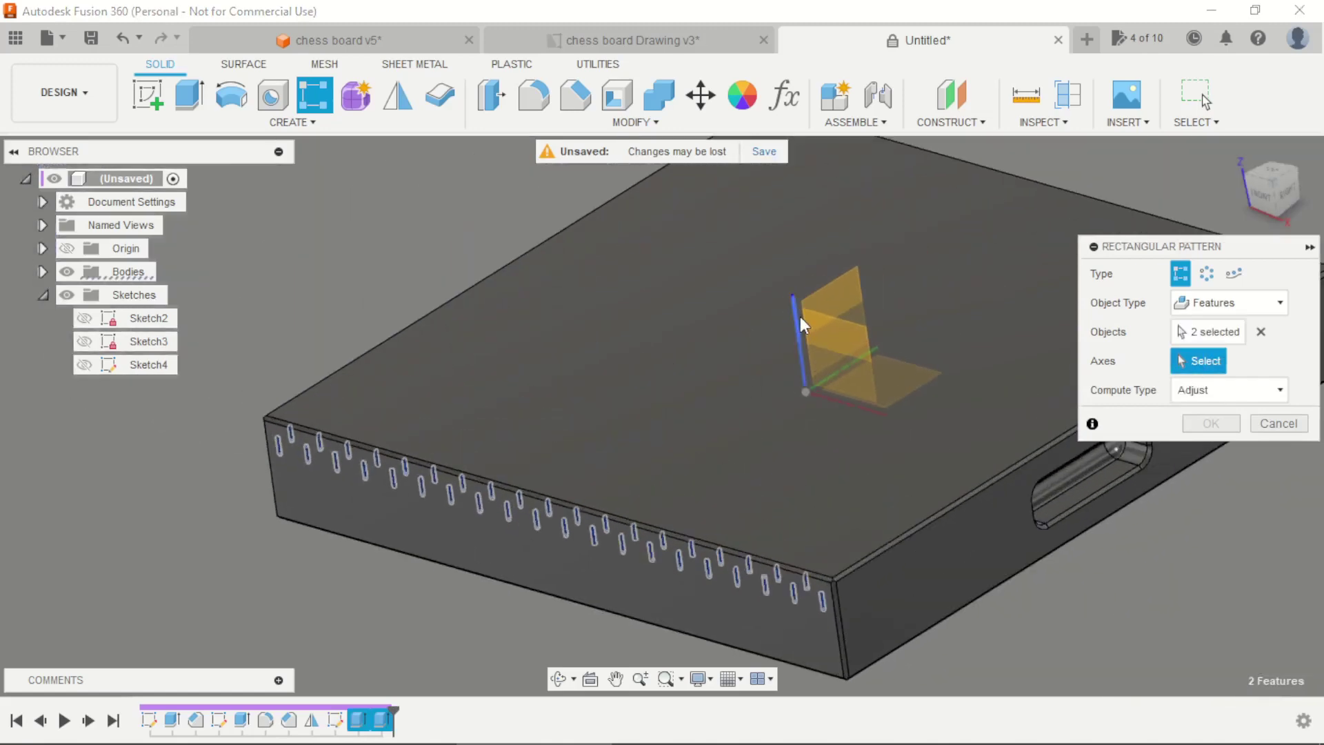
left_click(689, 538)
scroll(454, 537, "down", 3)
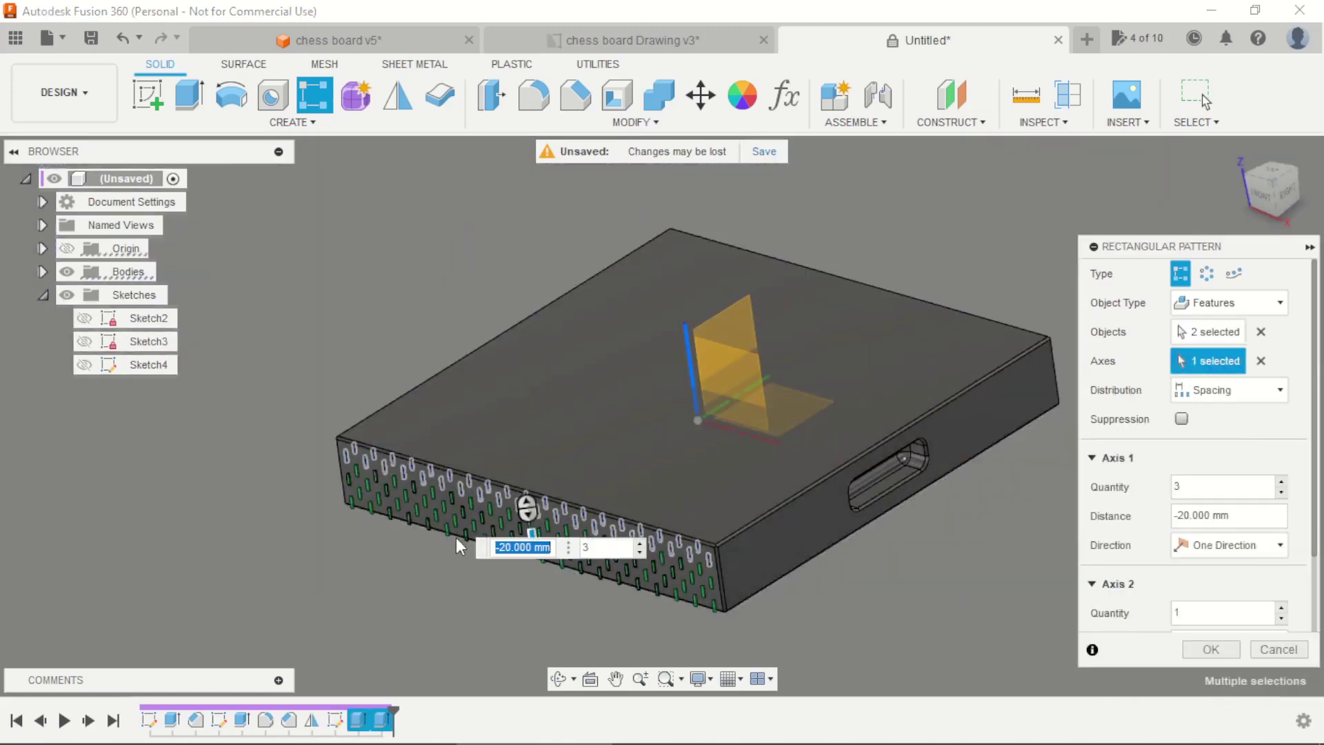
scroll(490, 609, "up", 8)
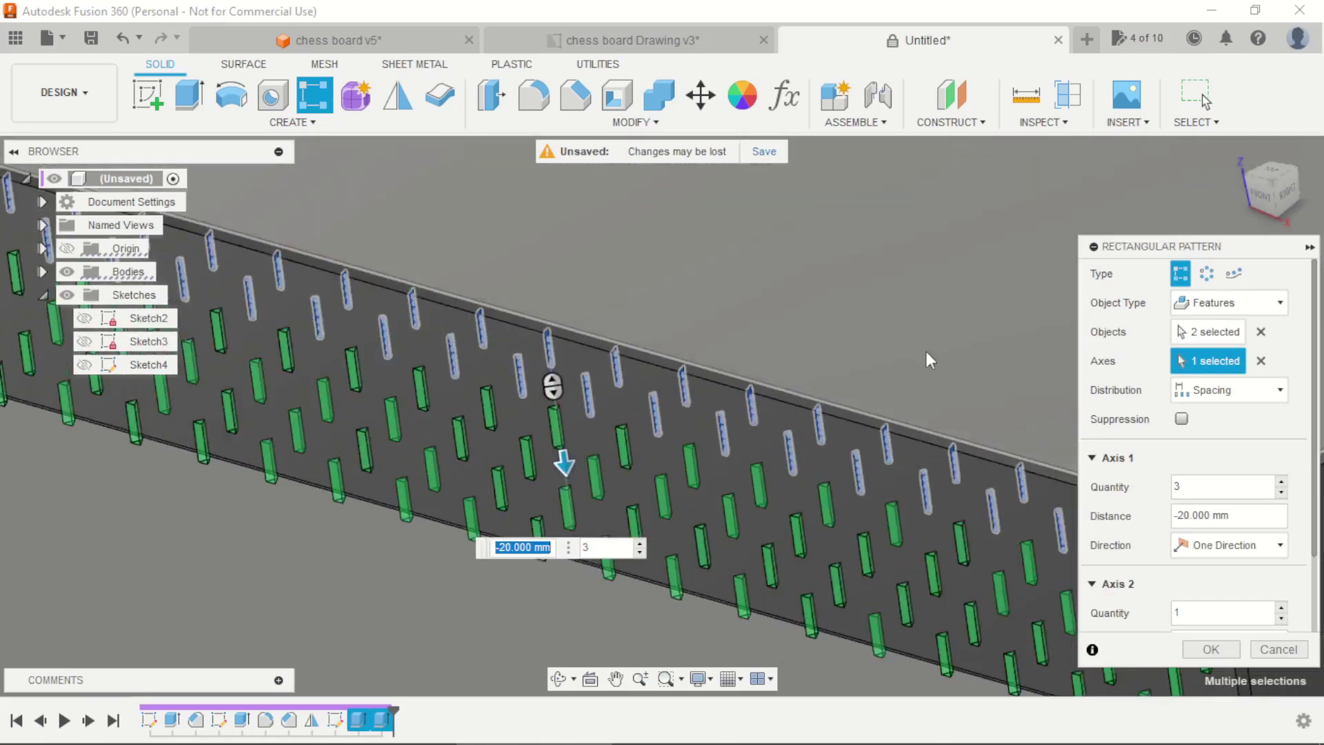
left_click(1234, 390)
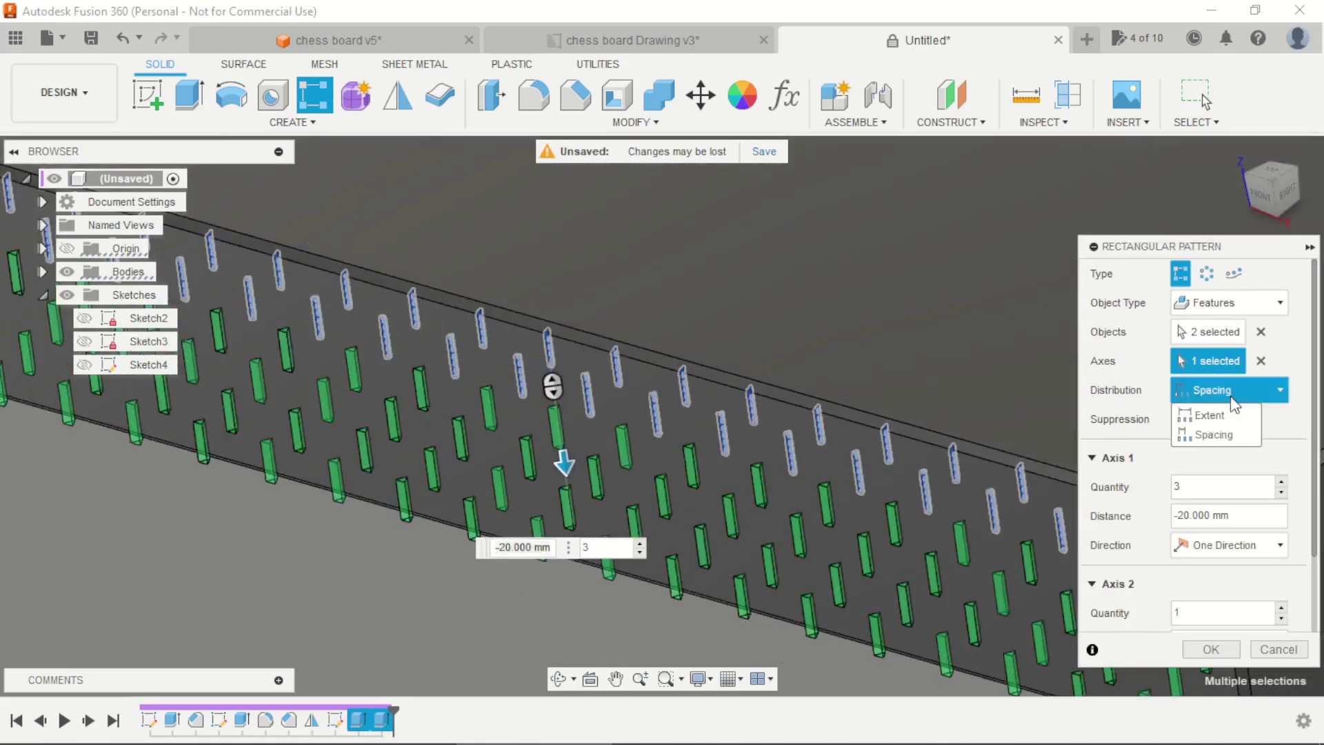
left_click(1213, 435)
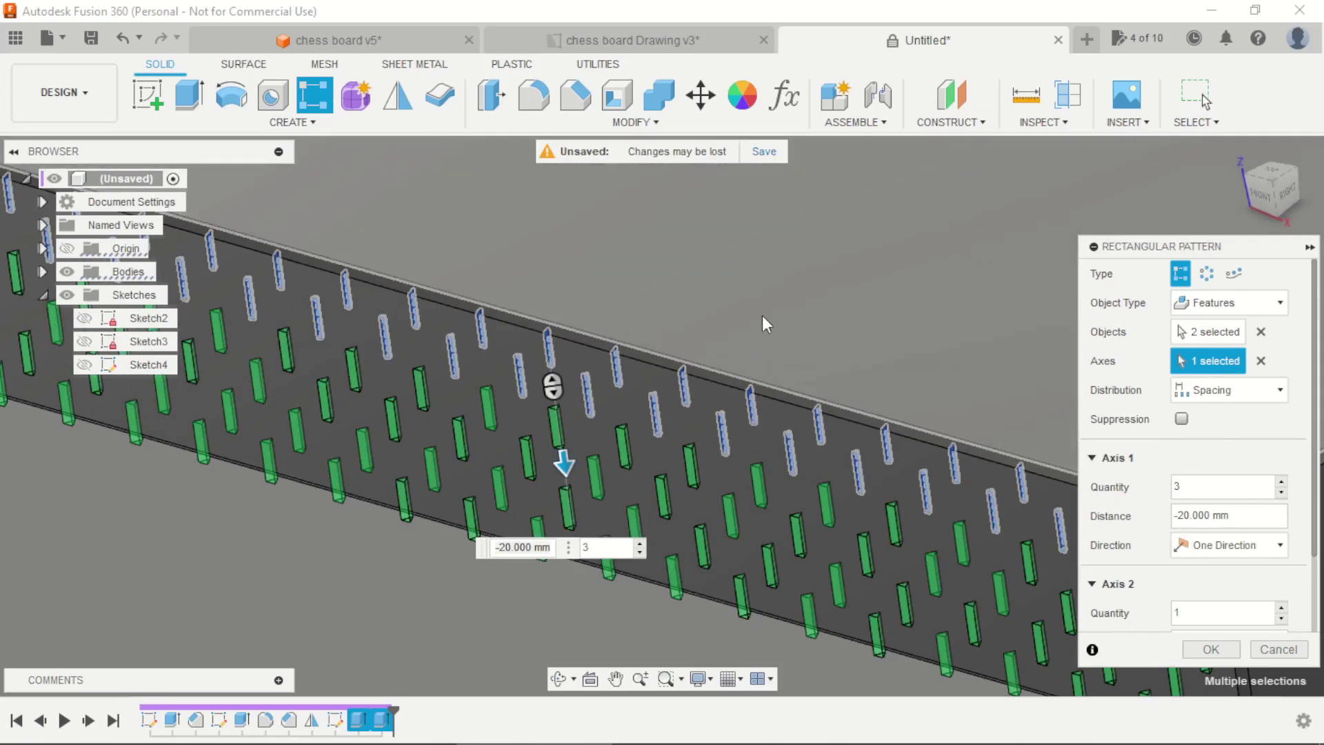
scroll(755, 487, "down", 5)
middle_click_drag(685, 509, 675, 618, "shift")
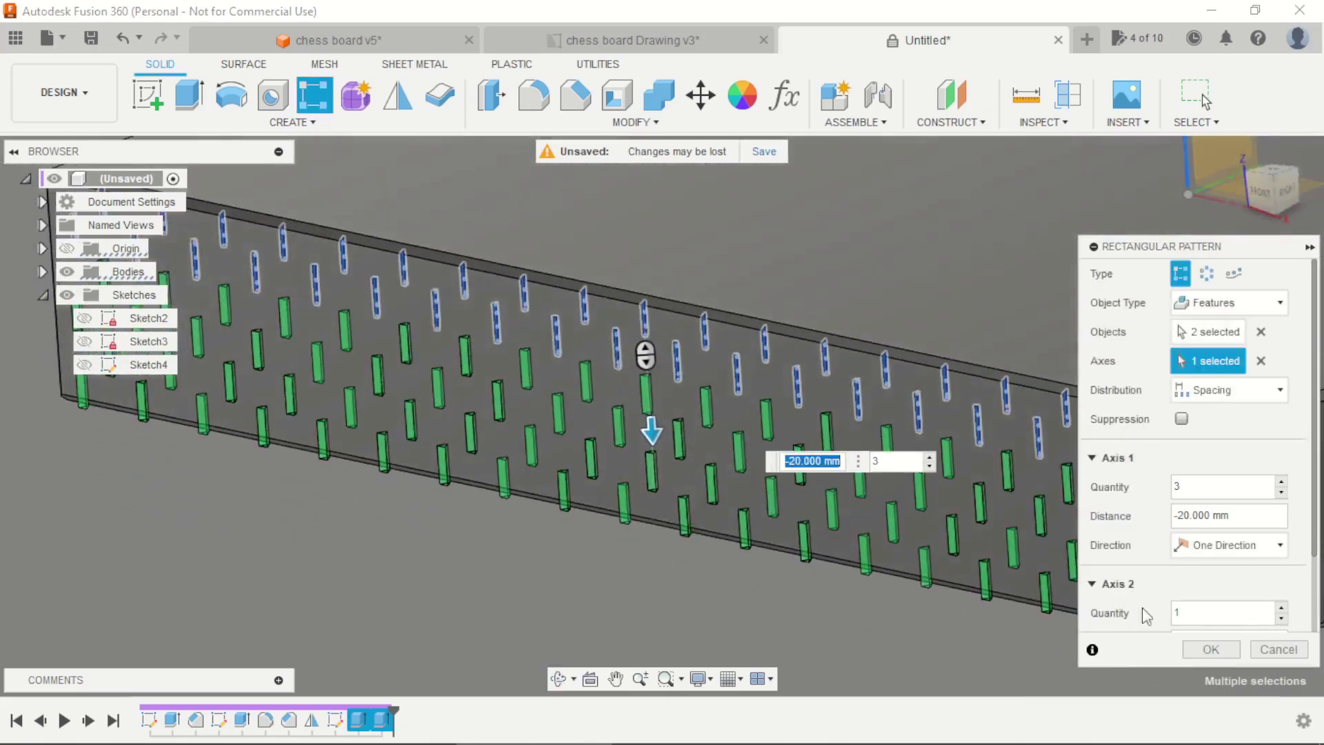
left_click(1208, 649)
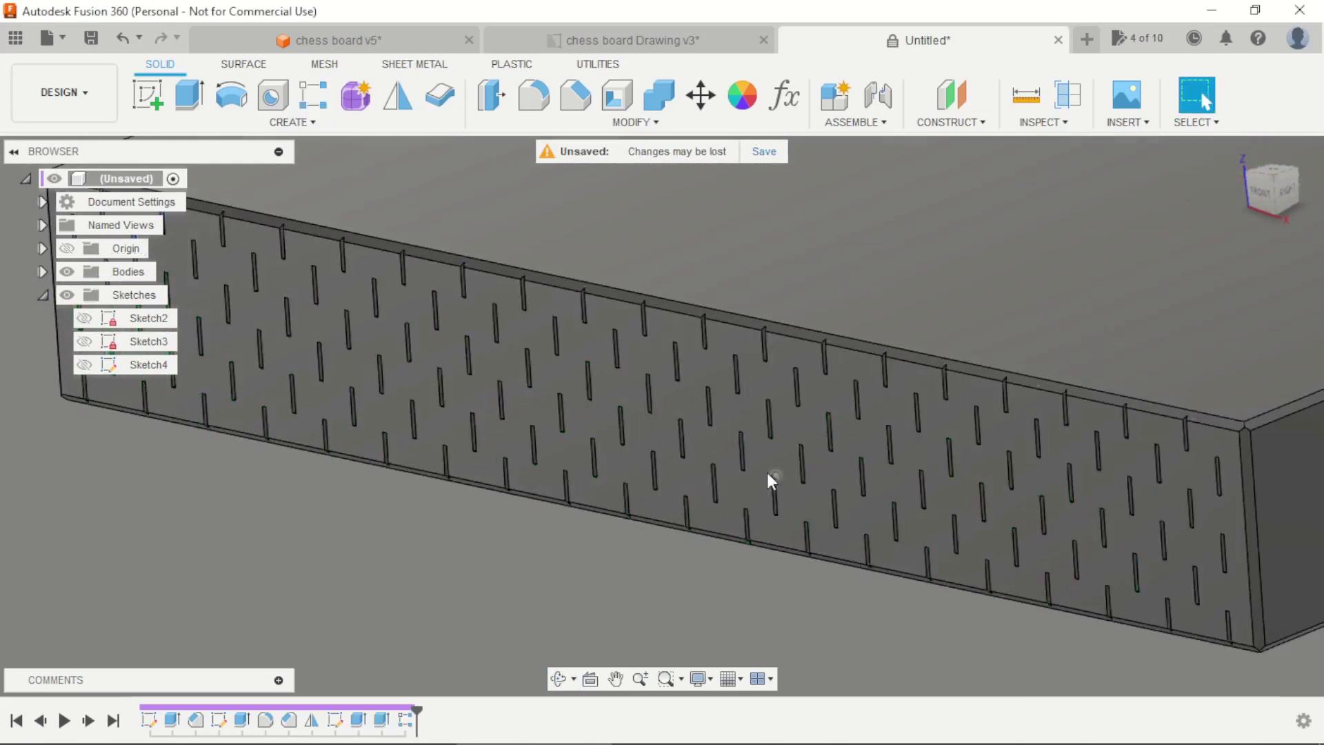
middle_click_drag(684, 438, 692, 345, "shift")
scroll(700, 345, "down", 5)
scroll(702, 499, "down", 3)
scroll(705, 544, "up", 8)
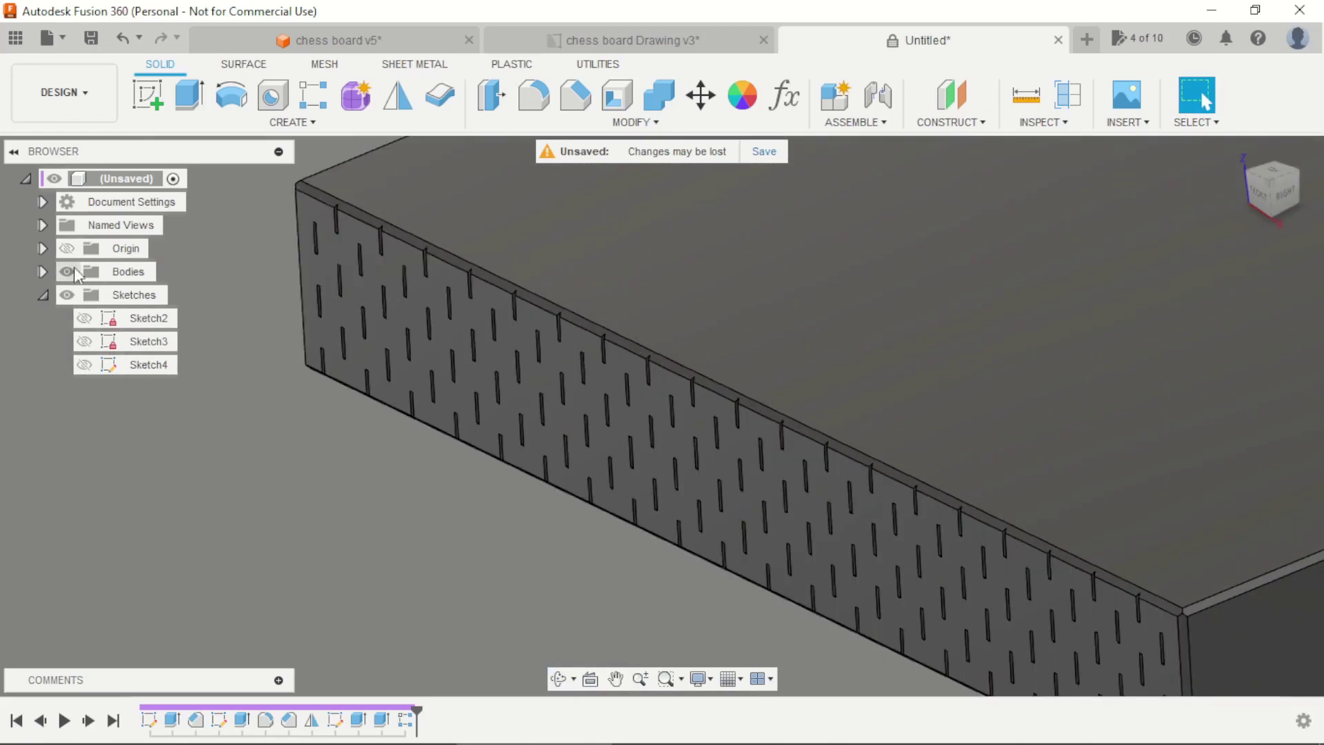
Start a new sketch on the YZ origin plane facing the board's end
left_click(163, 104)
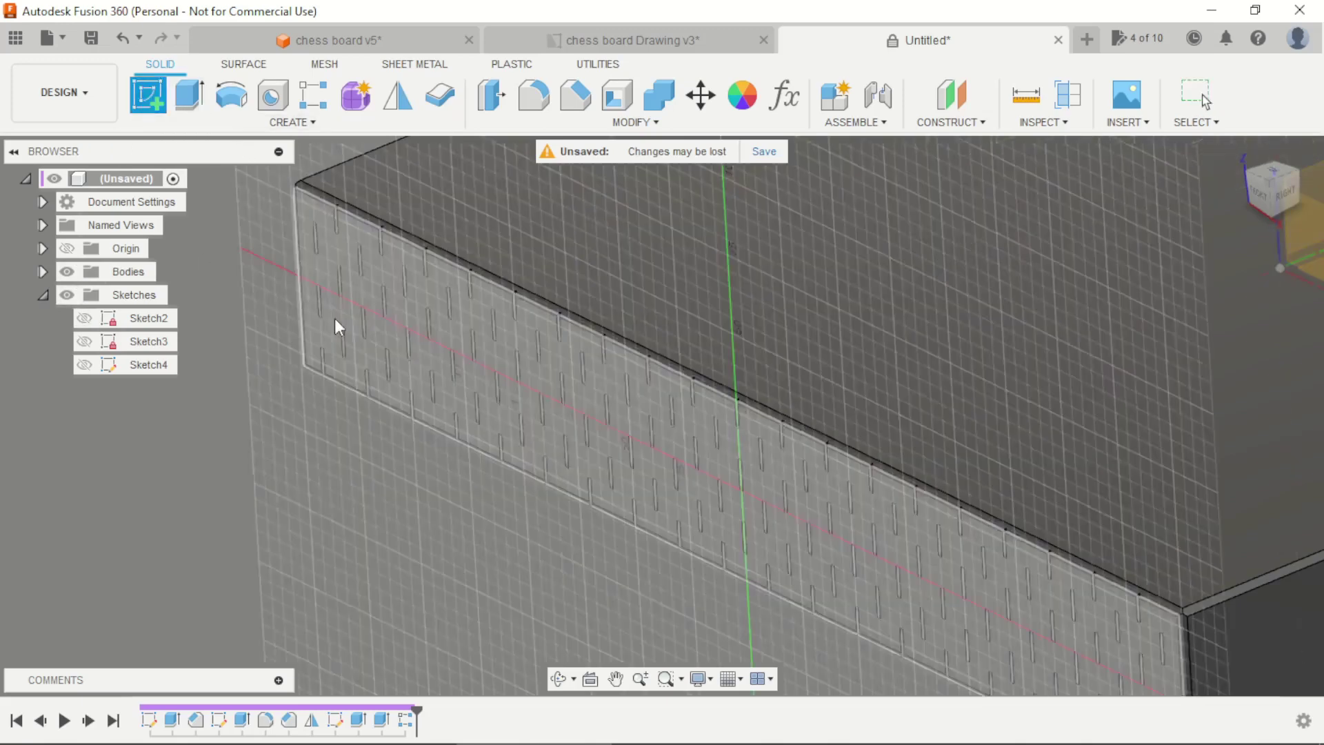
scroll(666, 436, "down", 5)
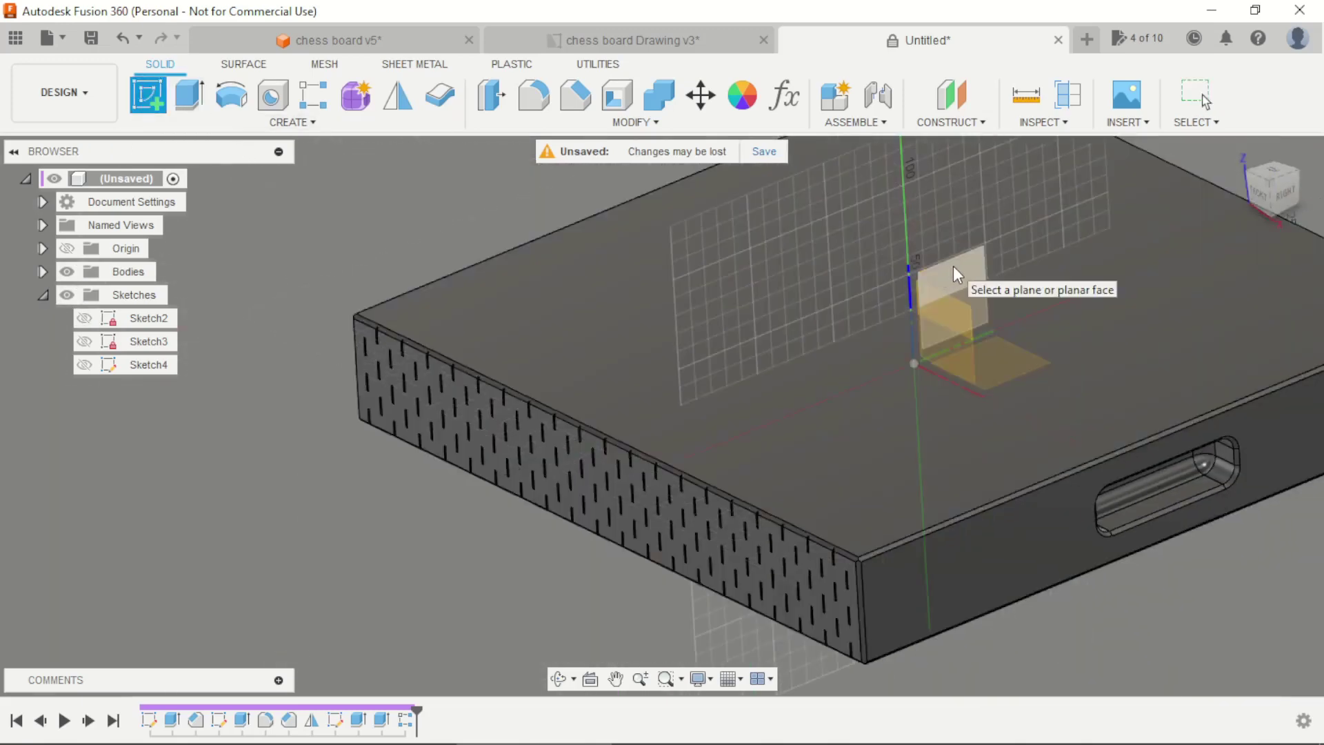
left_click(953, 265)
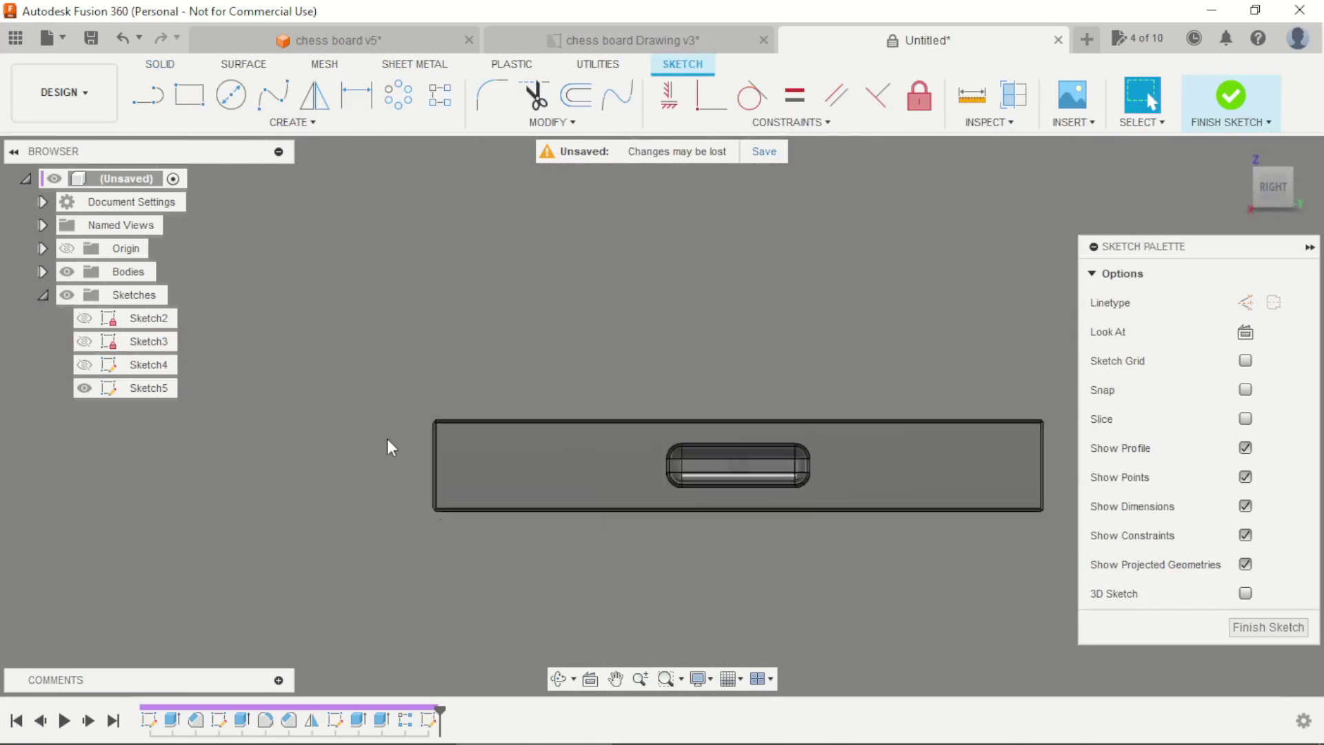
Draw a closed three-sided triangle with the Line tool beside the board's edge
left_click(160, 98)
scroll(417, 303, "up", 2)
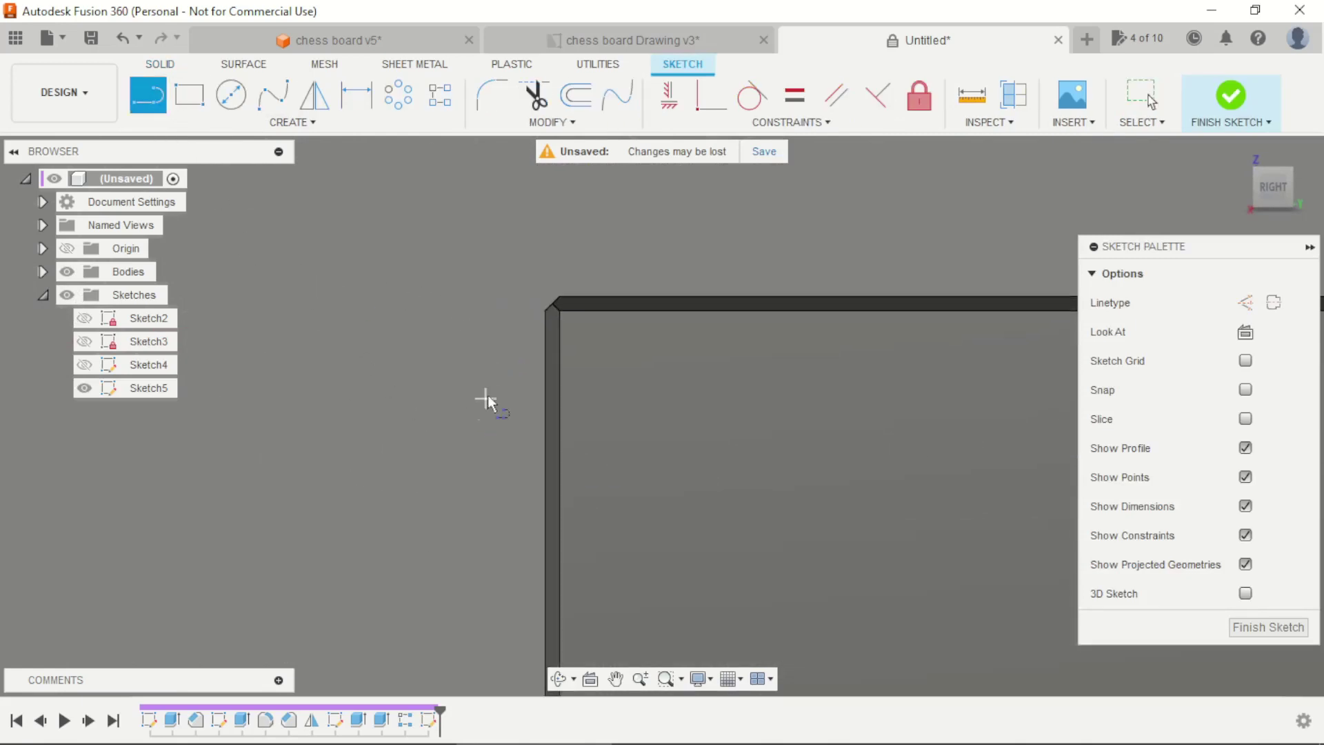
scroll(499, 400, "down", 3)
scroll(508, 406, "up", 2)
left_click(508, 383)
scroll(519, 413, "up", 3)
left_click(635, 451)
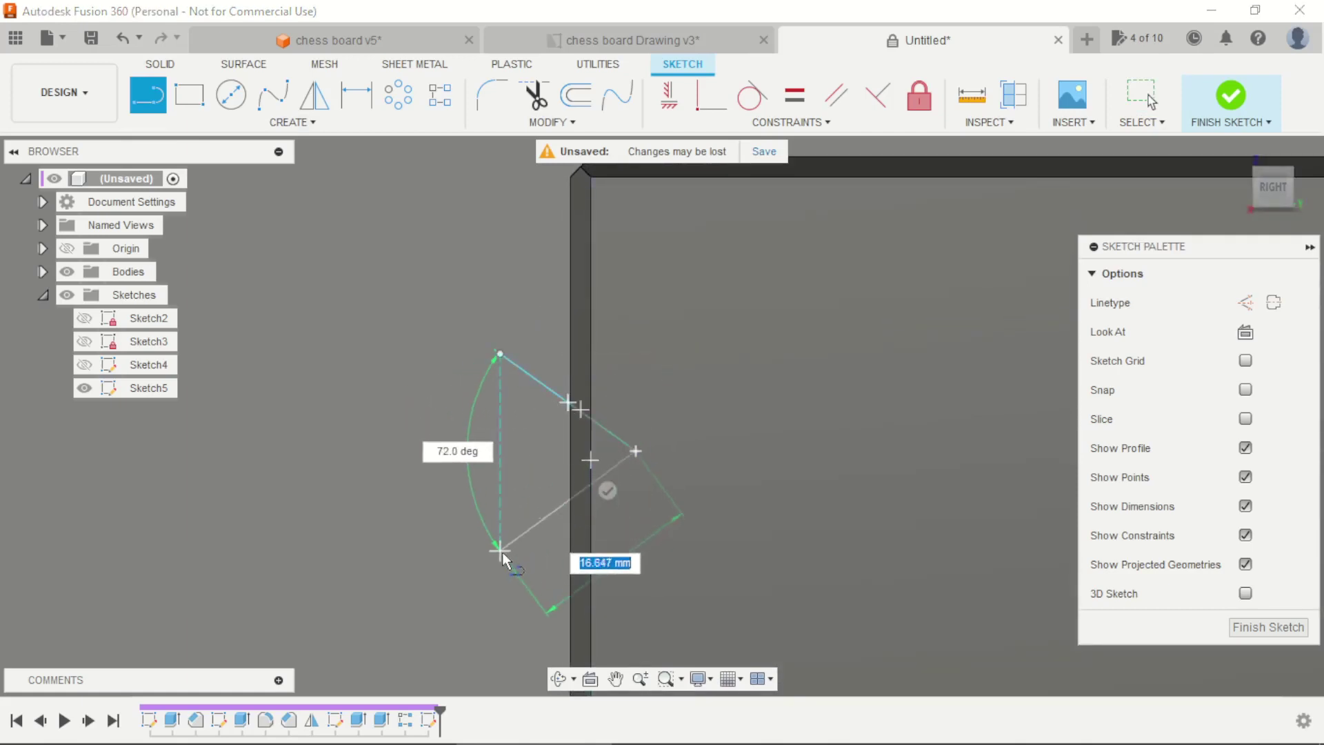
left_click(500, 552)
left_click(500, 355)
key("Escape")
Begin a horizontal/vertical constraint on the triangle's right-hand tip
left_click(669, 95)
scroll(515, 491, "up", 2)
scroll(515, 491, "up", 1)
left_click(708, 435)
scroll(410, 456, "down", 3)
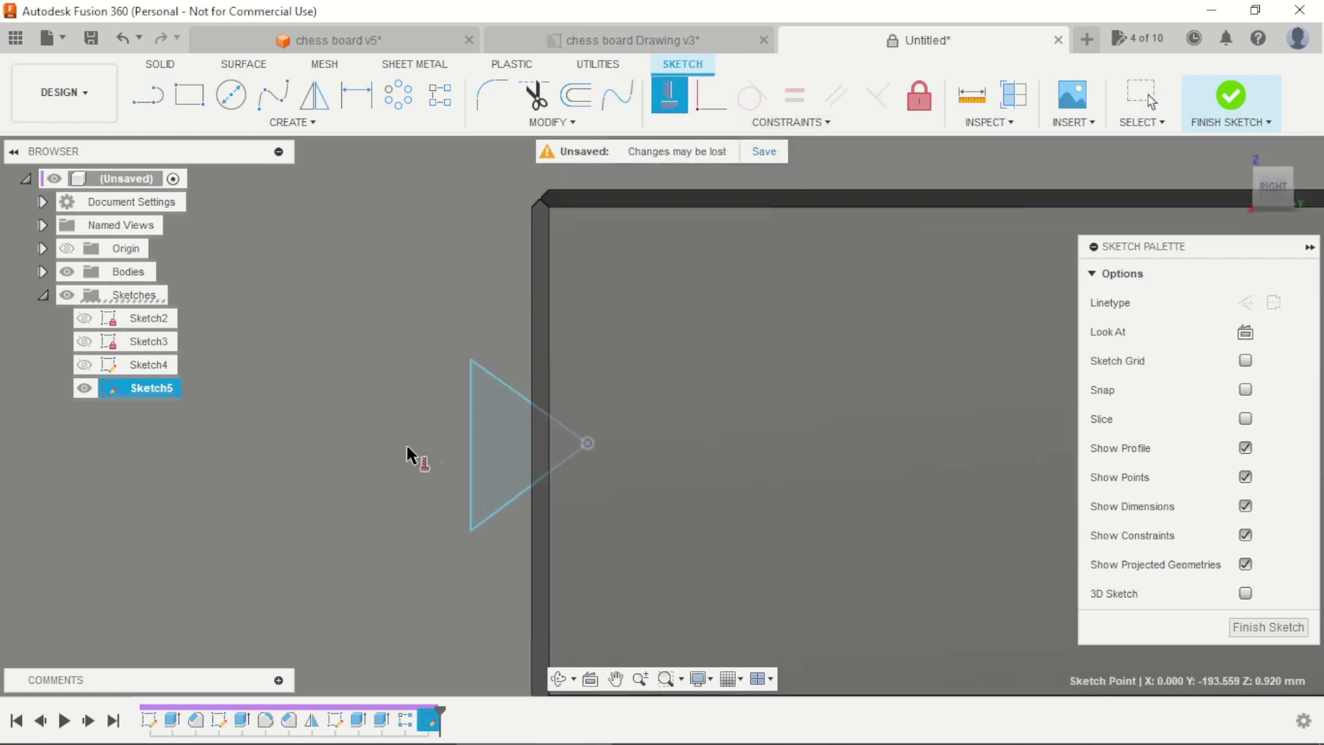
scroll(718, 453, "down", 1)
scroll(941, 452, "up", 1)
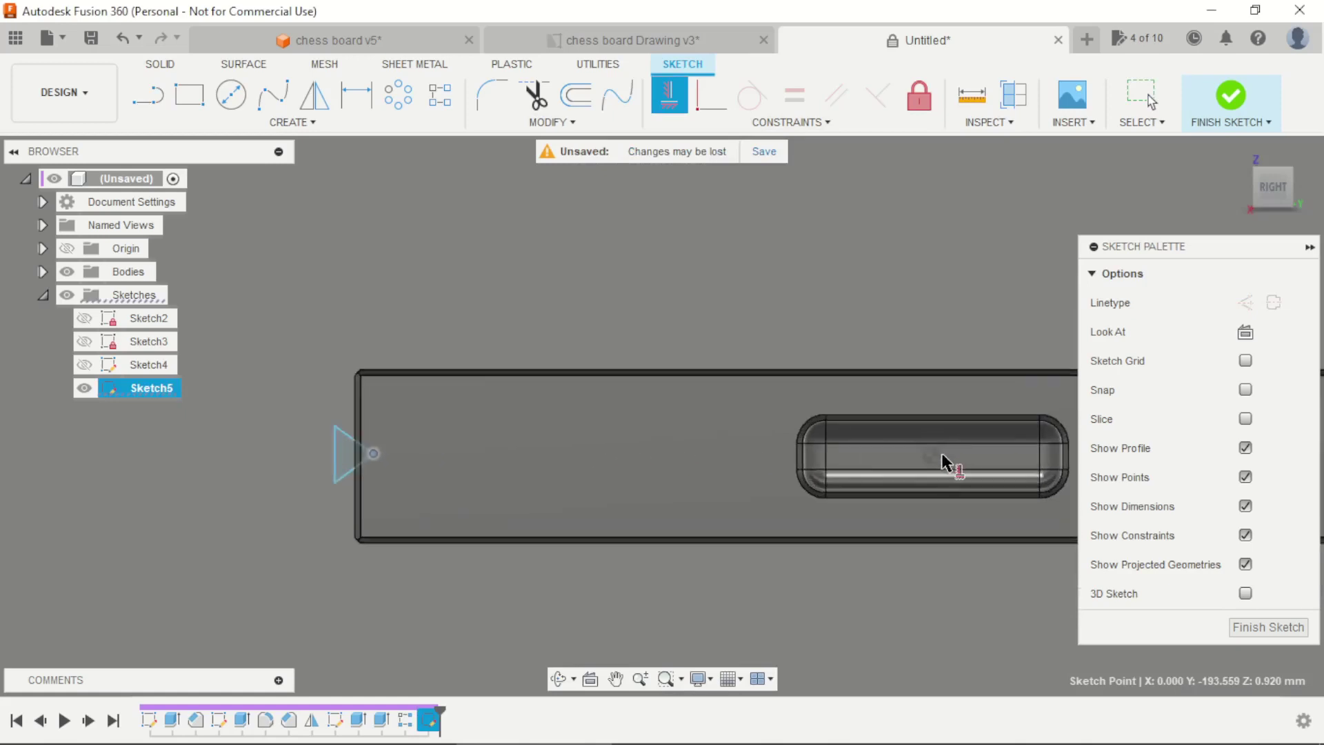
left_click(935, 458)
scroll(400, 455, "up", 2)
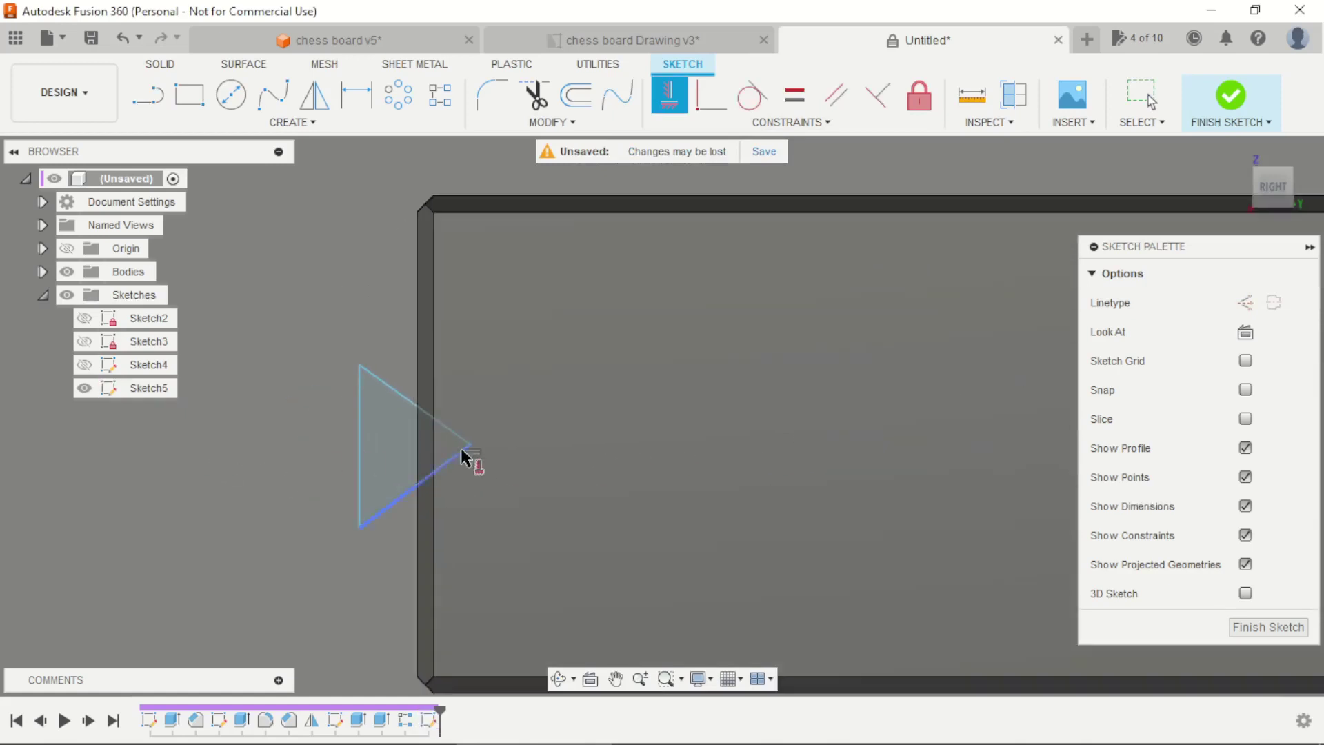
left_click(472, 445)
scroll(592, 473, "down", 3)
scroll(452, 476, "up", 6)
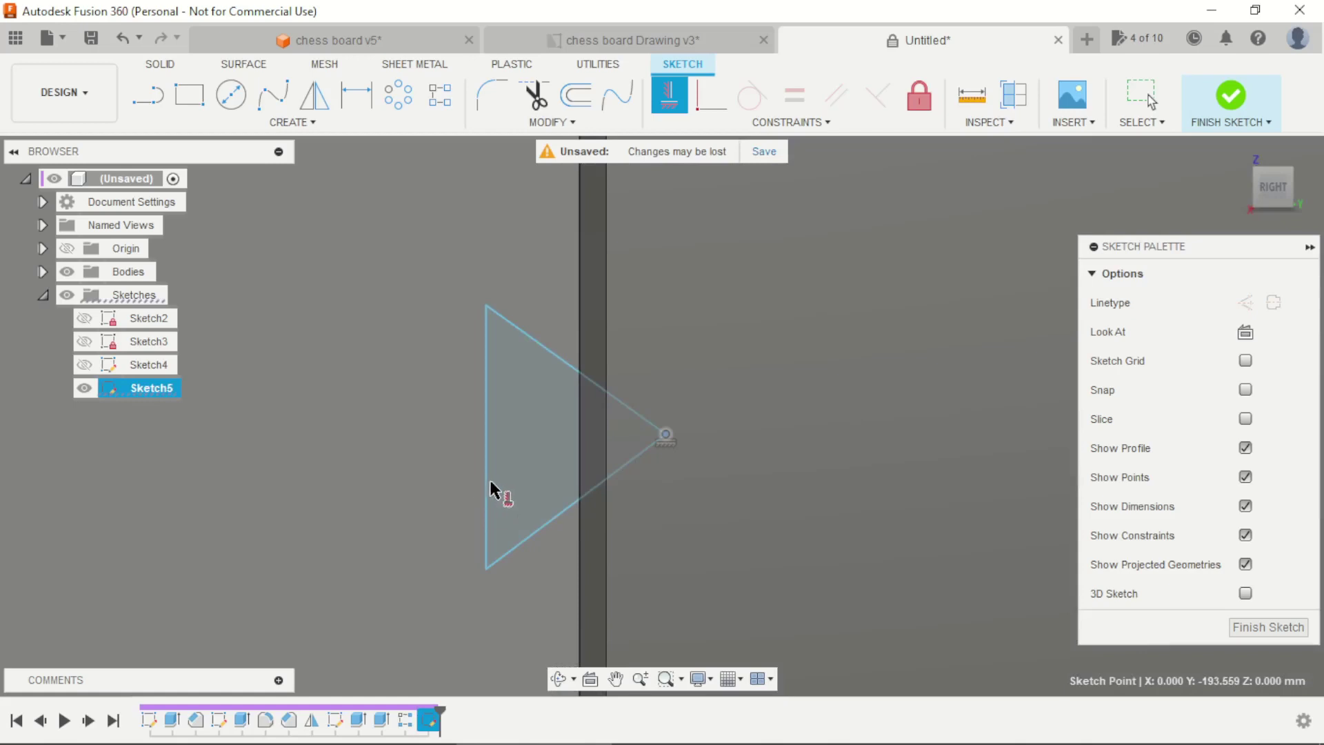
Level the triangle's left point with its tip and make its left edge vertical
left_click(488, 440)
scroll(496, 475, "up", 1)
left_click(506, 383)
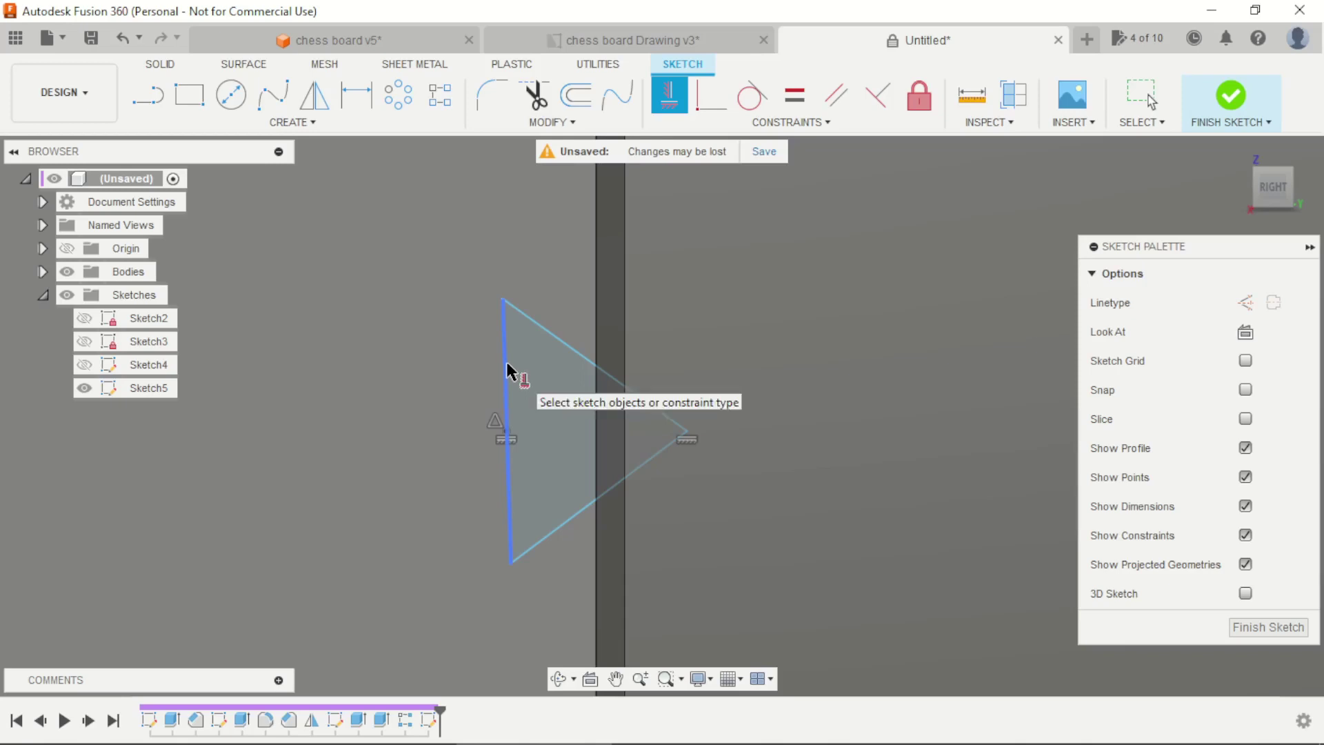
left_click(507, 365)
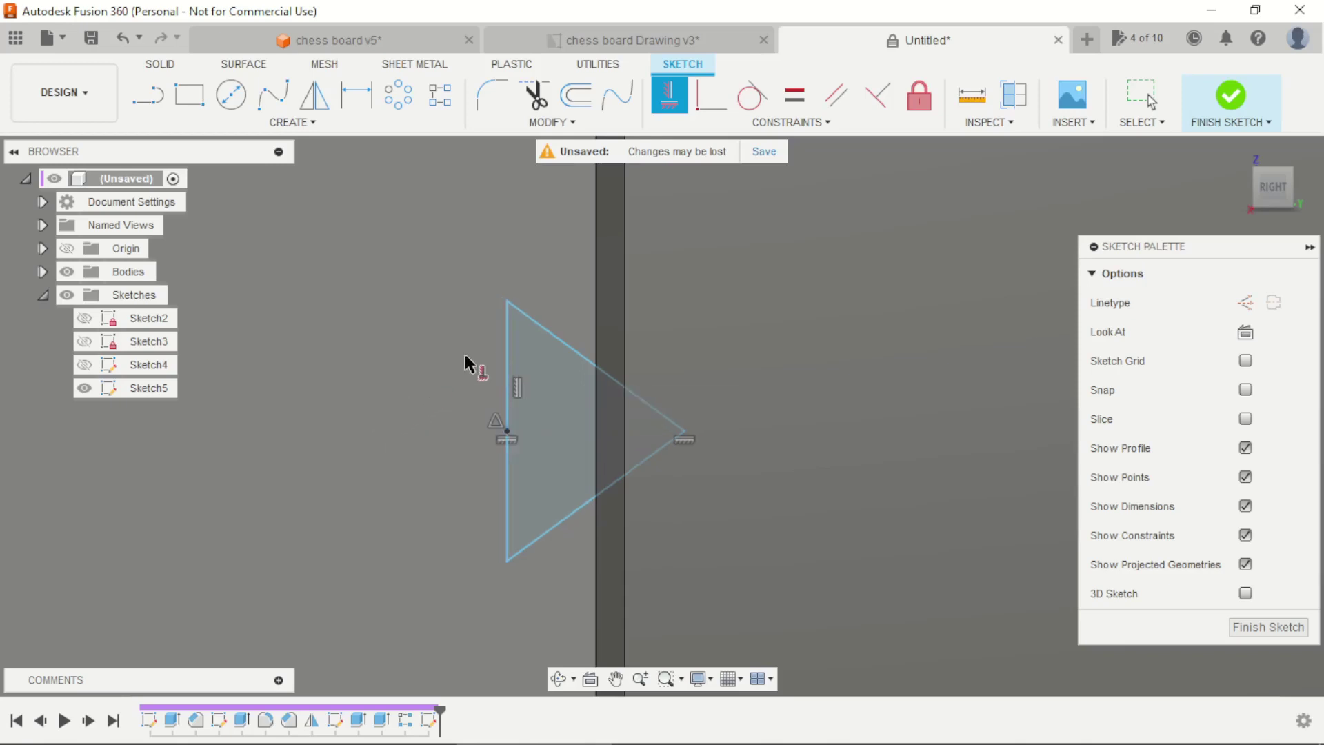
key("Escape")
Dimension the triangle's tip 1.00 from the board's end edge
key("d")
left_click(687, 431)
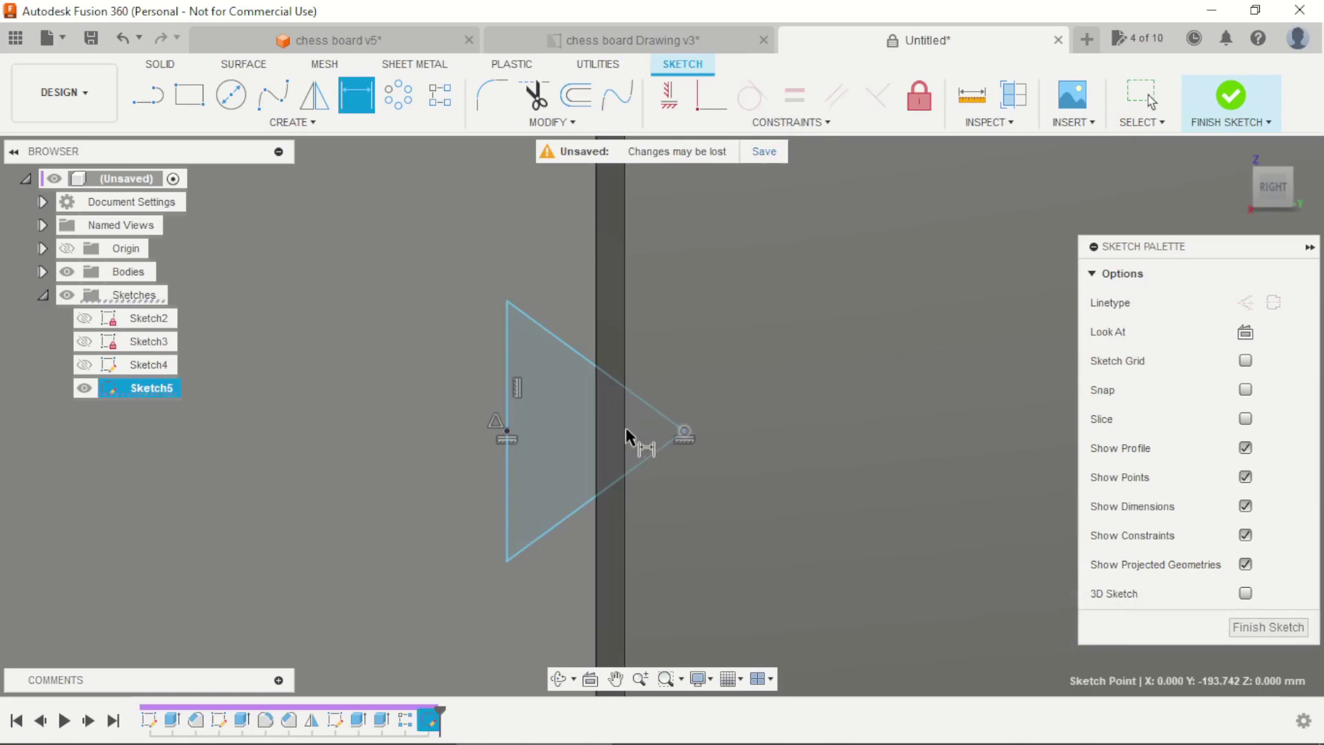
left_click(597, 442)
left_click(528, 257)
type("1")
key("Return")
scroll(527, 258, "up", 3)
scroll(618, 295, "down", 2)
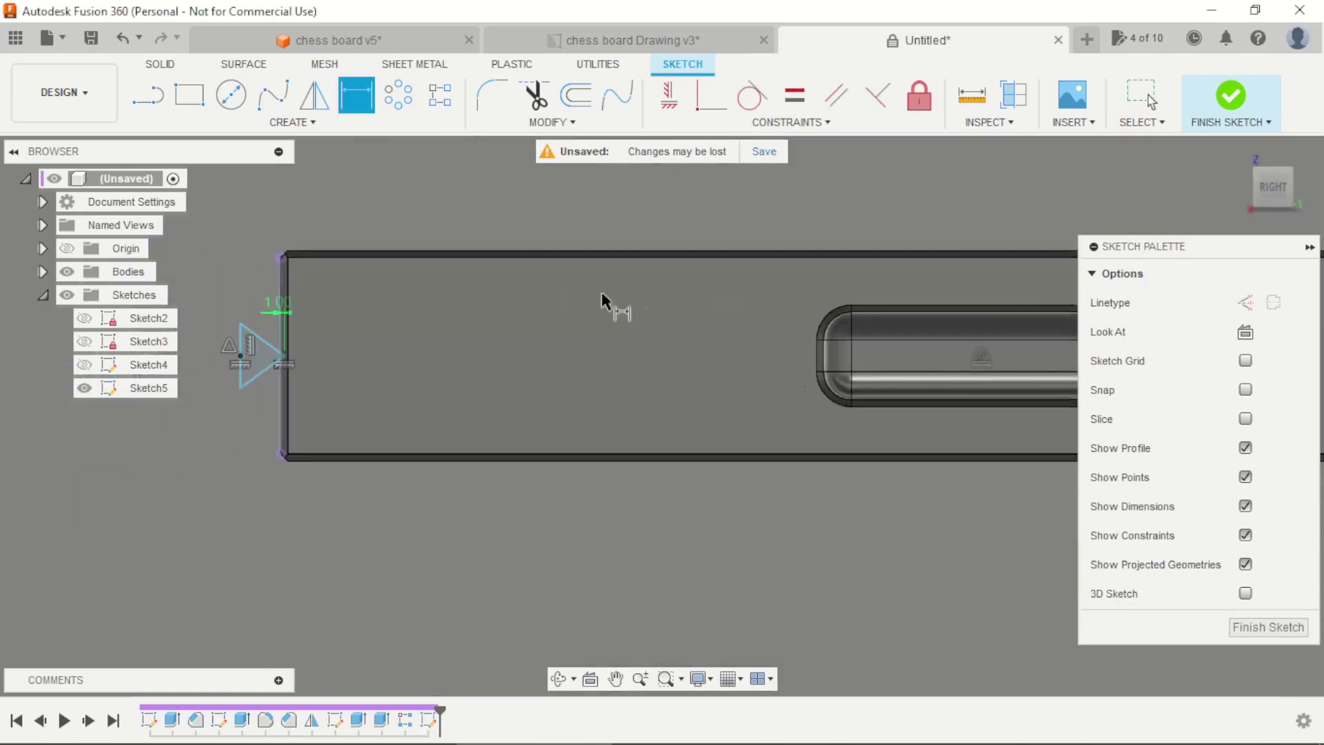
scroll(403, 324, "up", 1)
scroll(367, 366, "up", 3)
key("Escape")
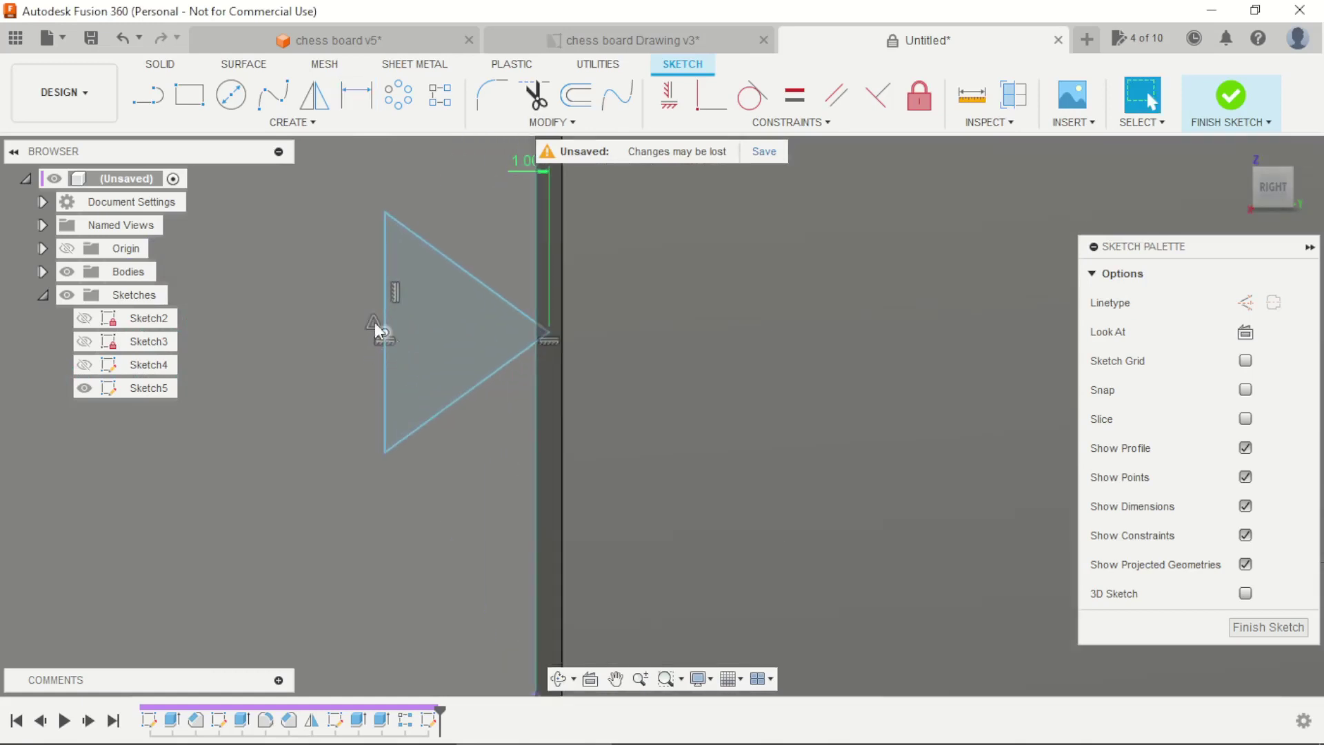
Drag the triangle's left side inward to shrink the triangle
left_click_drag(383, 269, 519, 319)
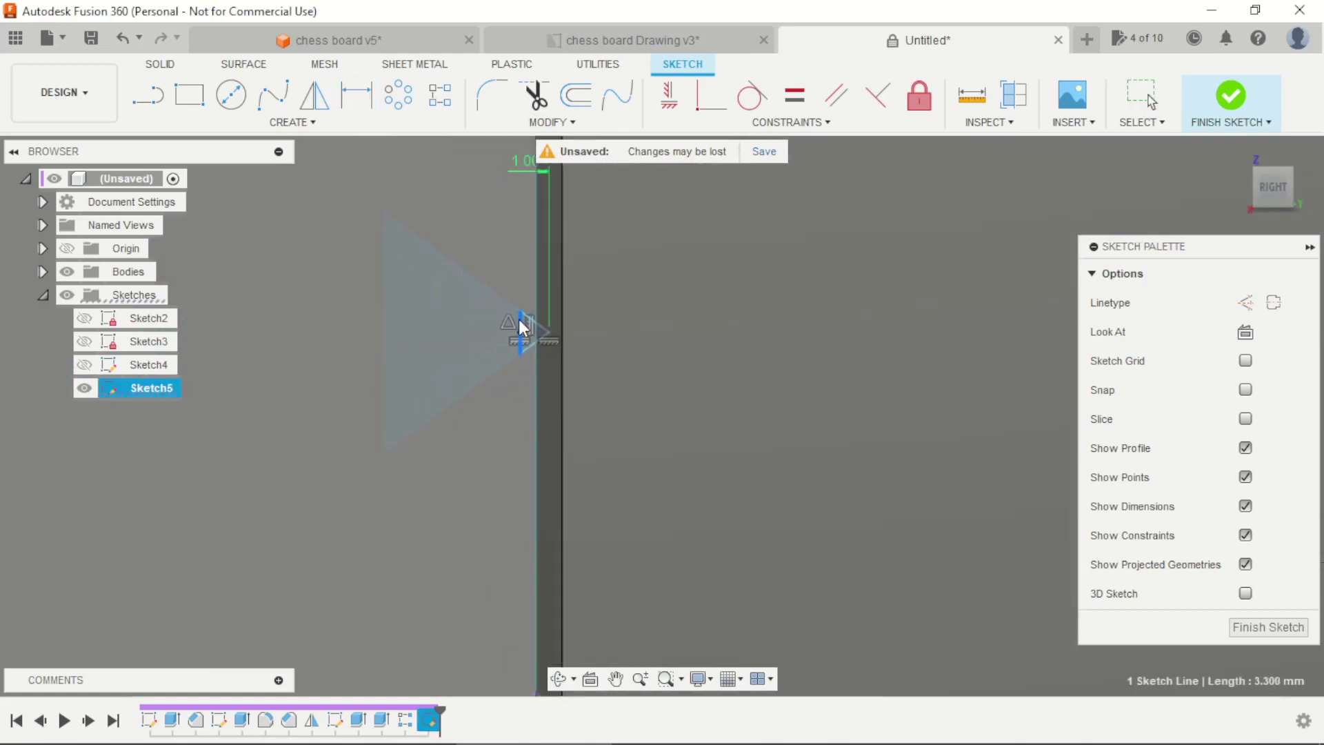
left_click(519, 274)
scroll(545, 386, "up", 3)
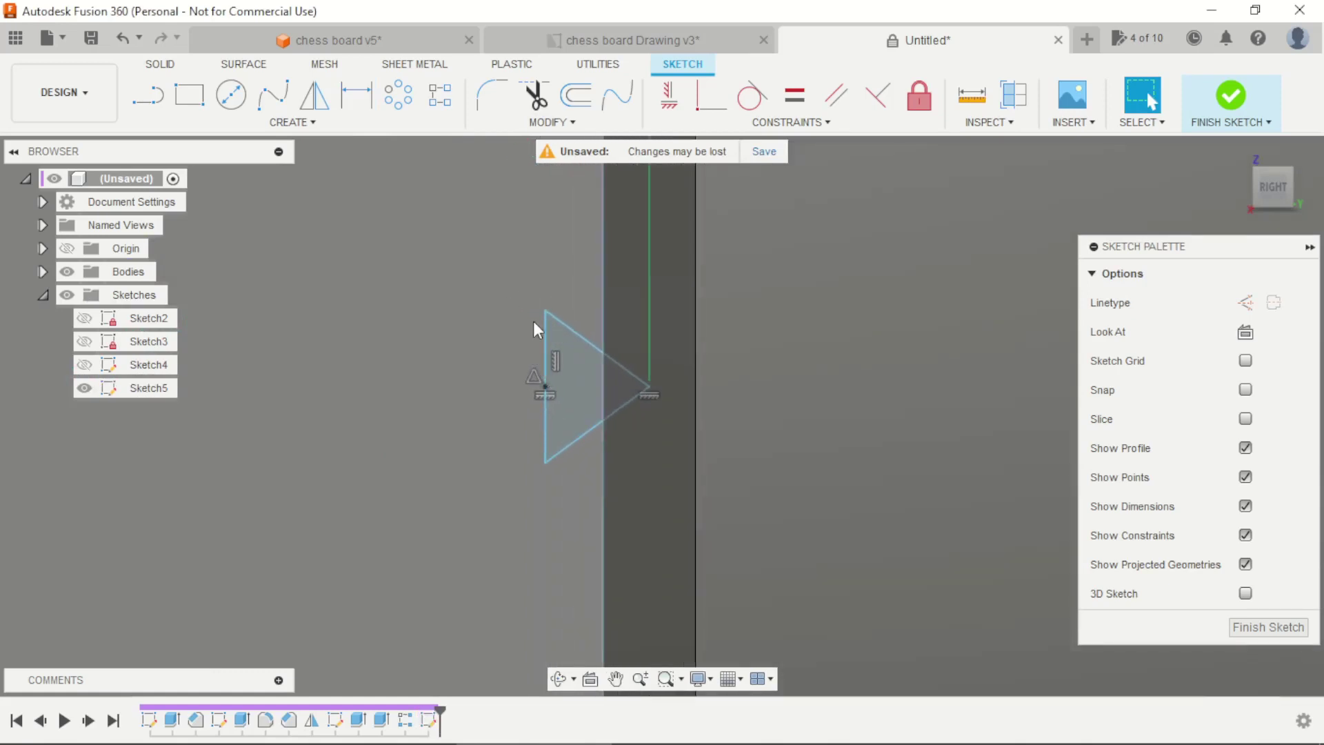
Turn the vertical sketch line into construction geometry and return to the right view
left_click(606, 265)
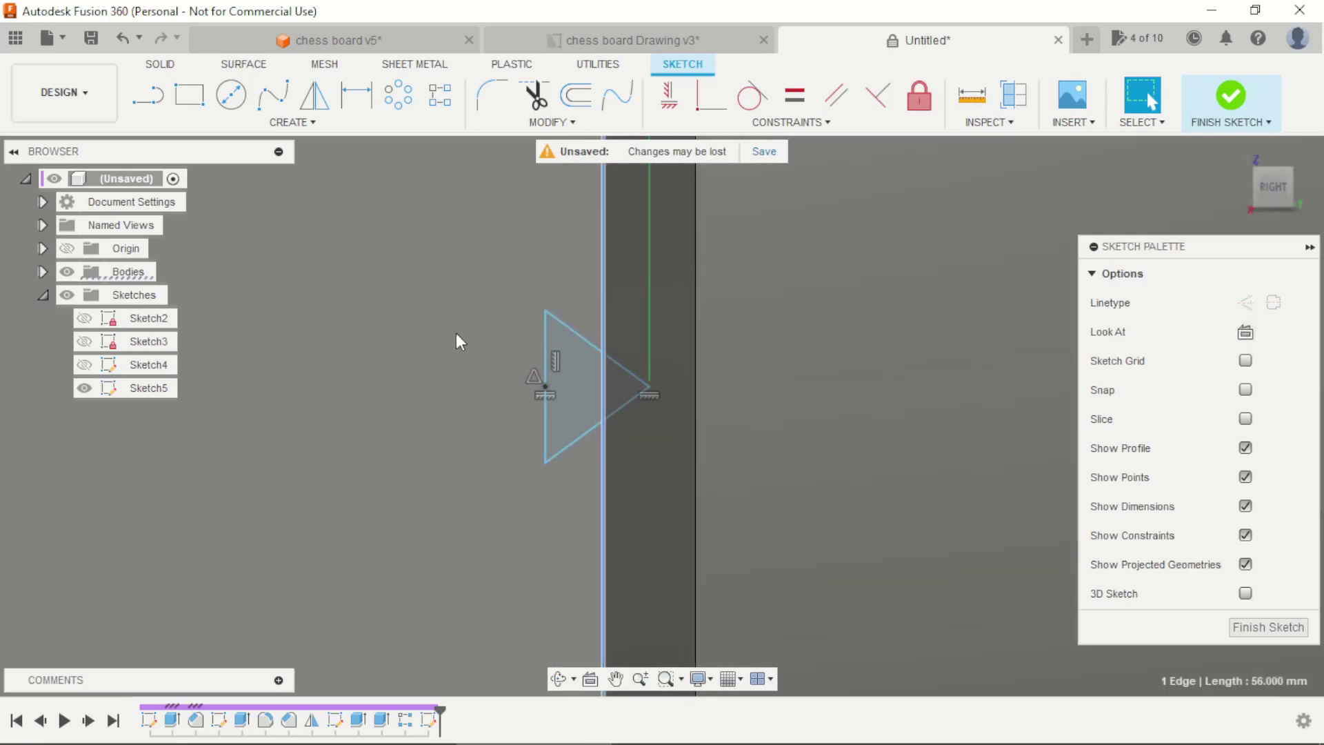
middle_click_drag(454, 334, 588, 502, "shift")
left_click(581, 499)
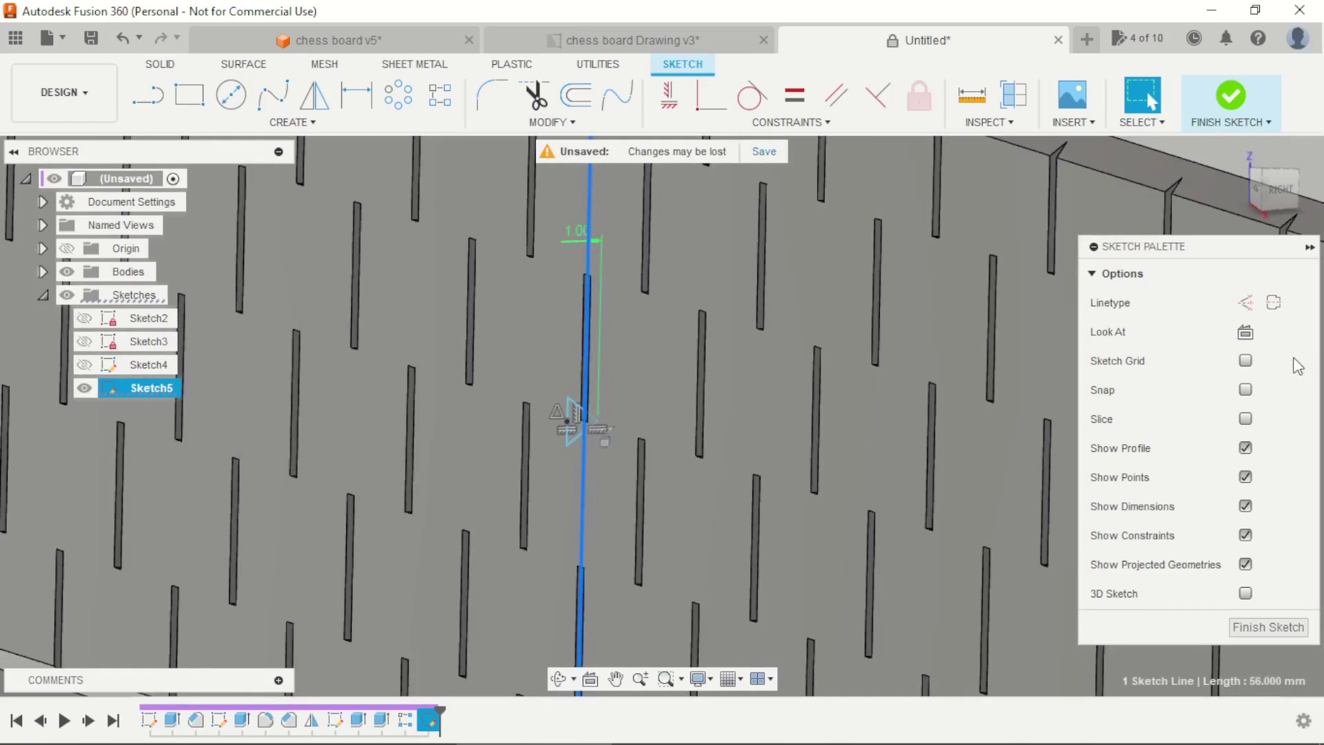
left_click(1245, 302)
middle_click_drag(665, 338, 509, 599, "shift")
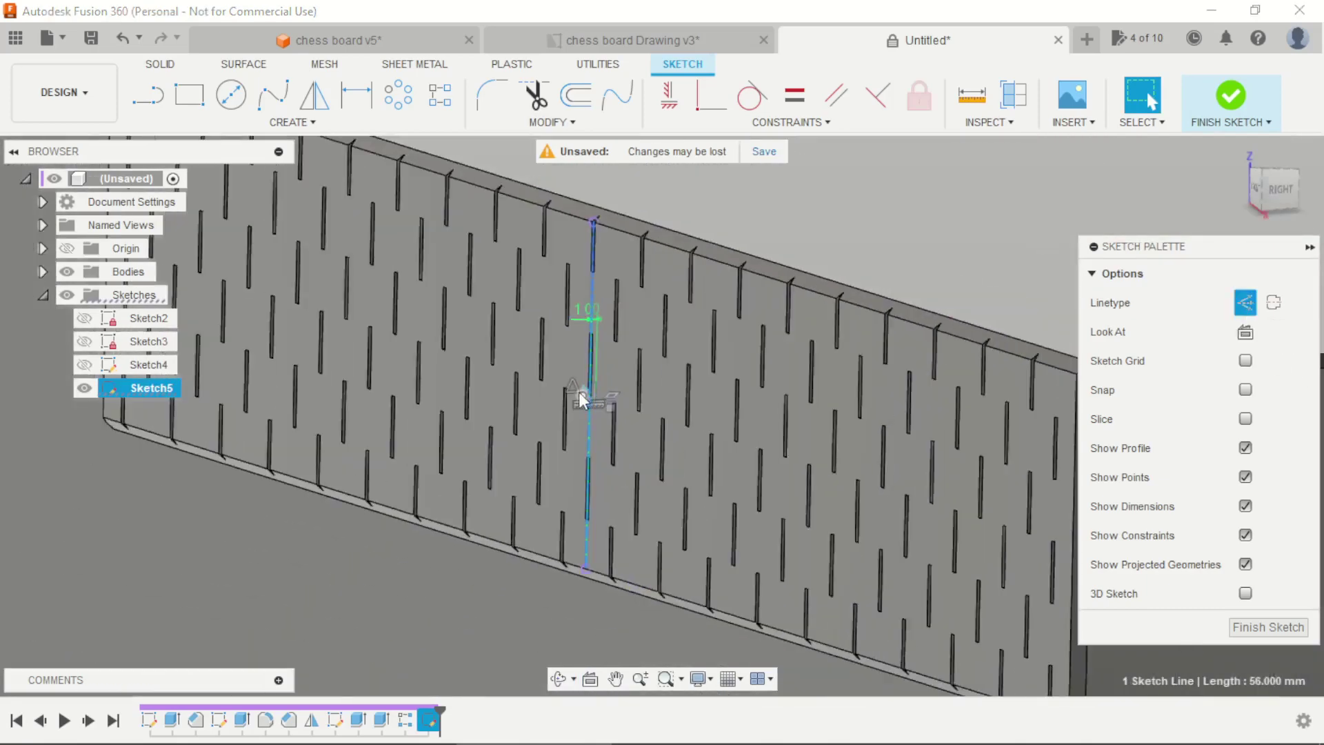
left_click(509, 599)
mouse_move(649, 528)
middle_mouse_down("shift")
mouse_move(626, 527)
mouse_move(828, 379)
middle_mouse_up("shift")
left_click(1278, 202)
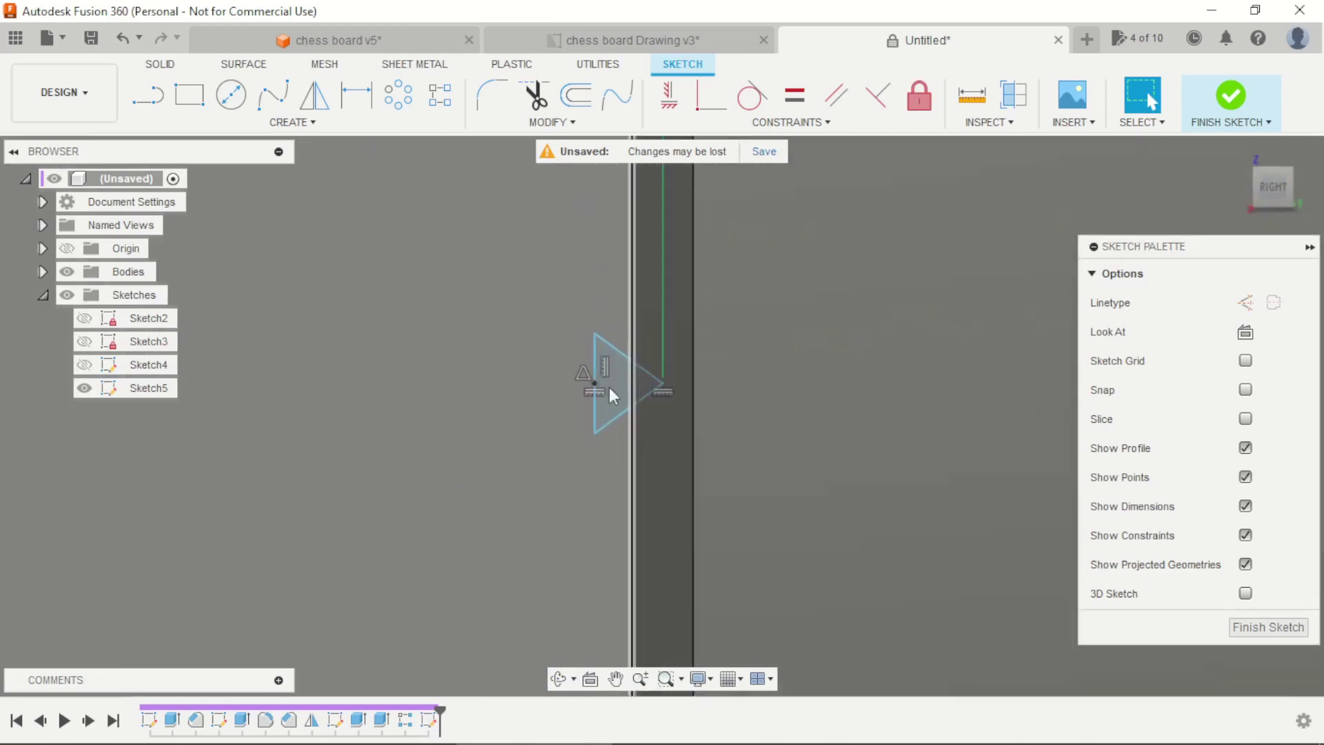
key("d")
scroll(418, 288, "up", 3)
key("Escape")
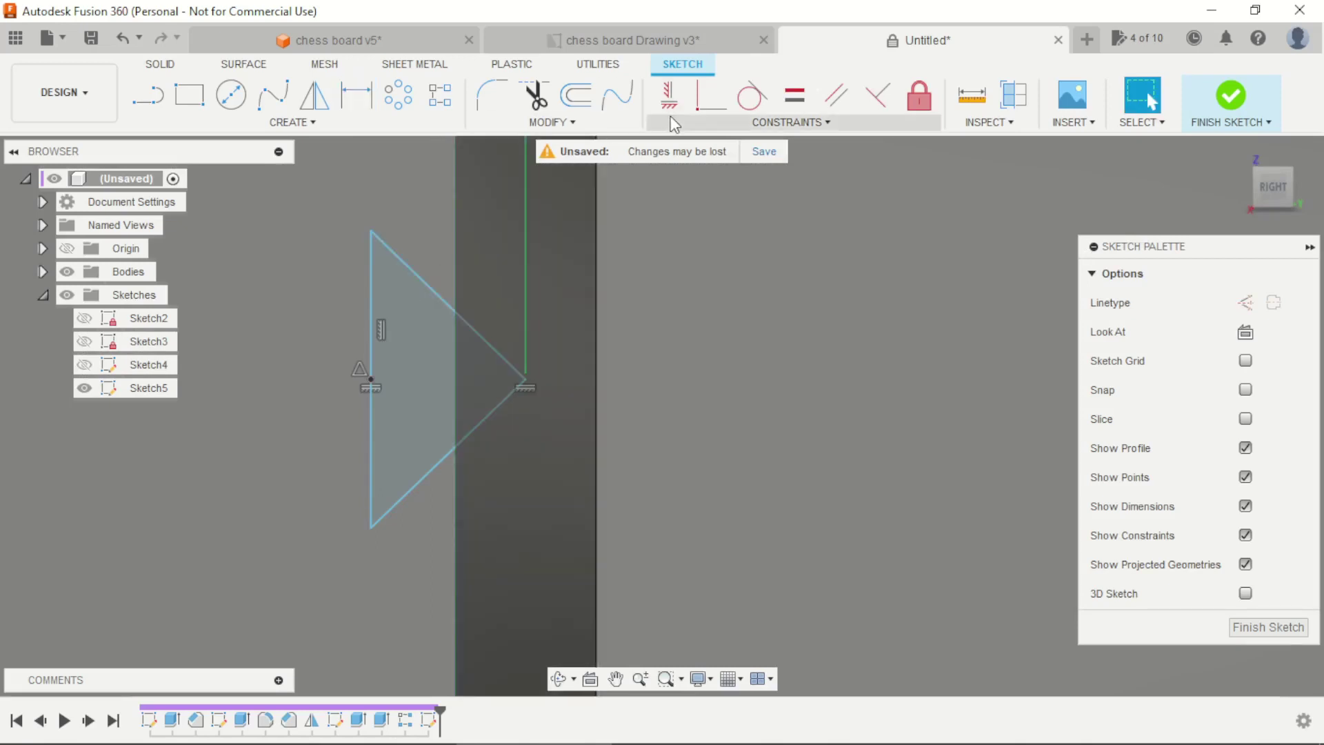
Constrain the triangle's lower edge as perpendicular
left_click(766, 124)
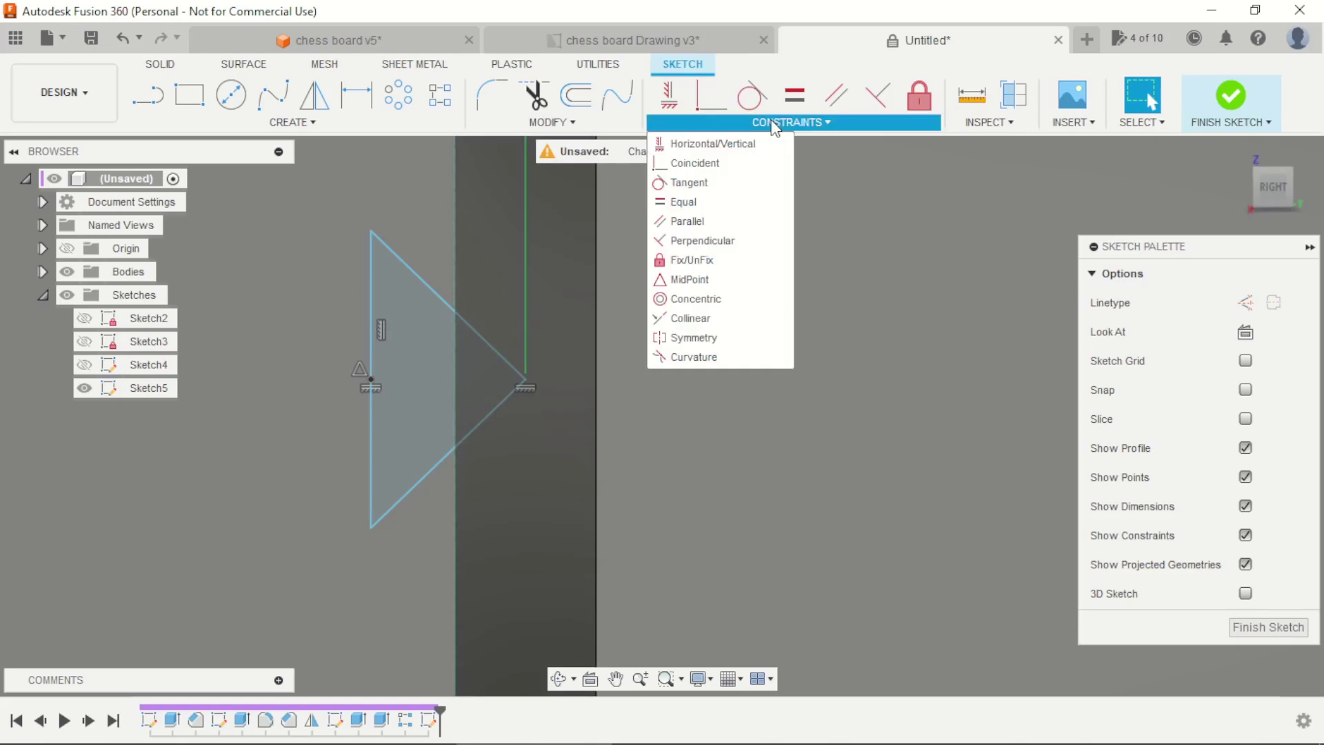
left_click(702, 242)
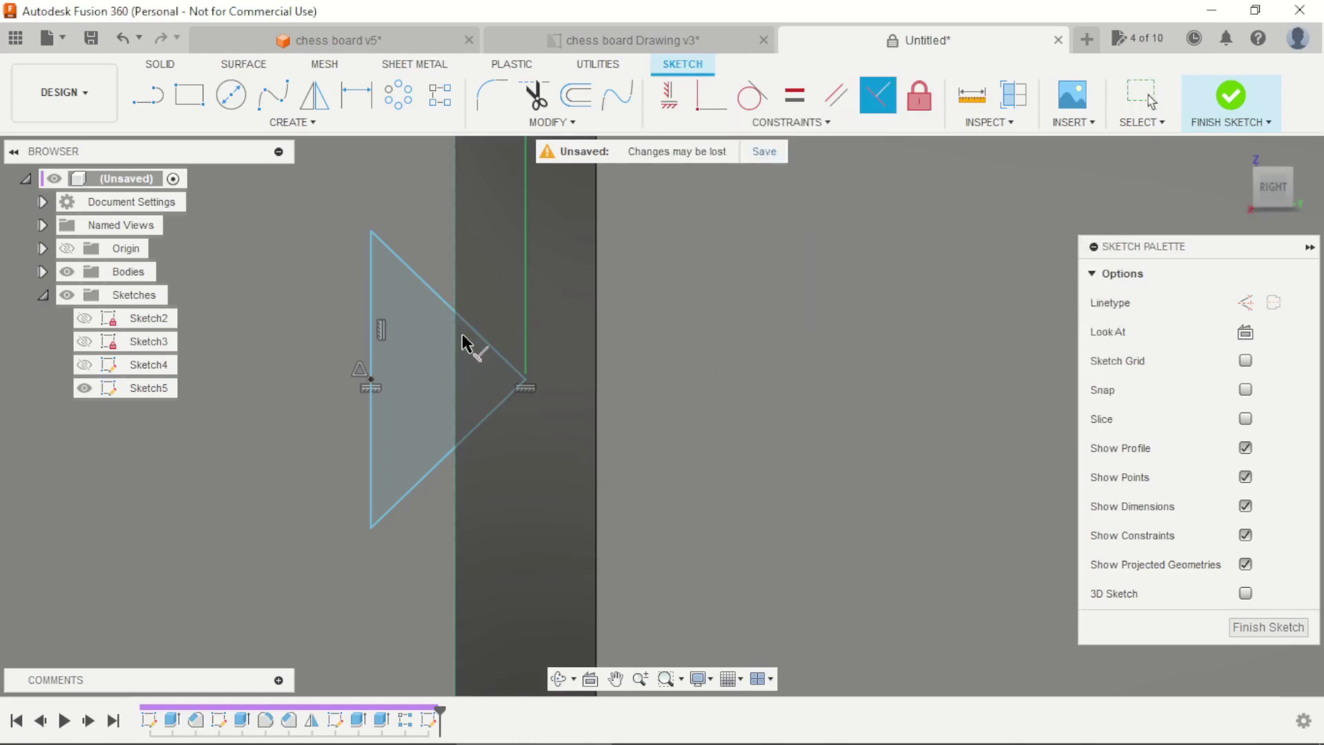
left_click(436, 470)
scroll(424, 424, "down", 2)
scroll(318, 381, "up", 3)
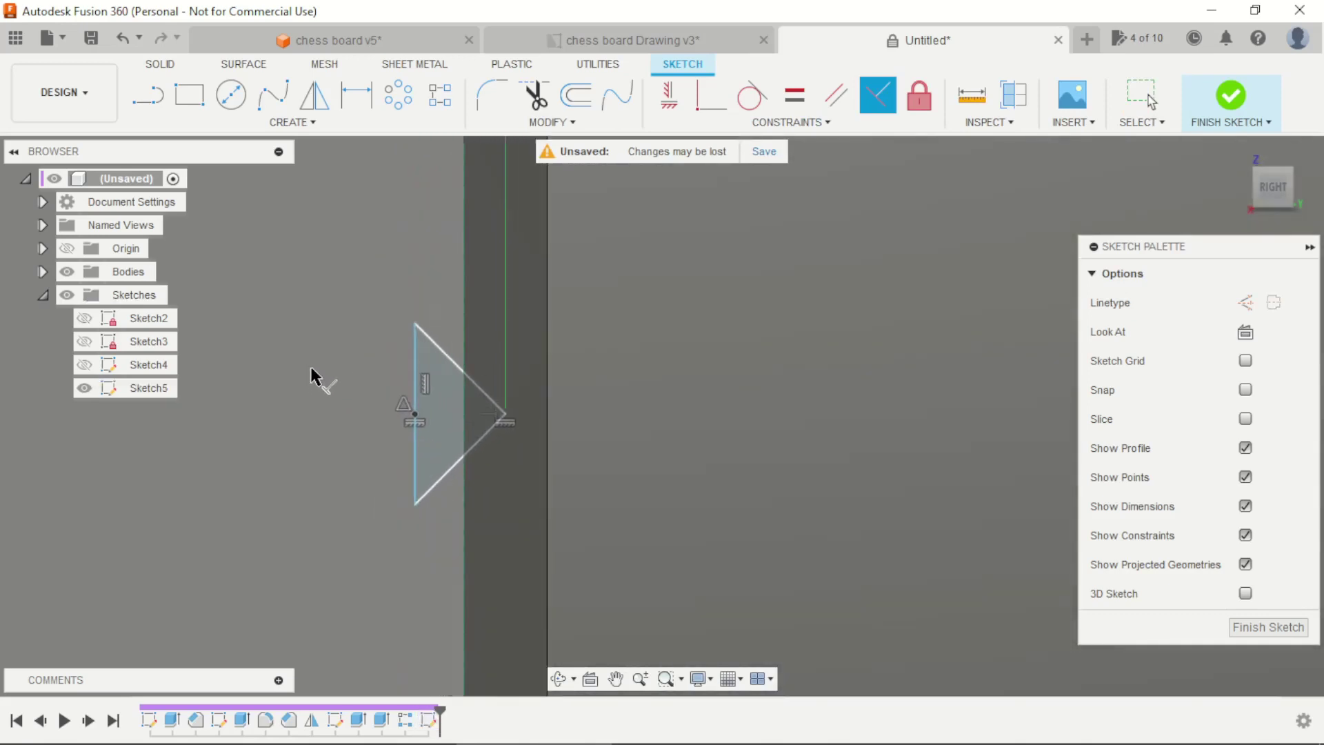
key("Escape")
scroll(403, 429, "down", 1)
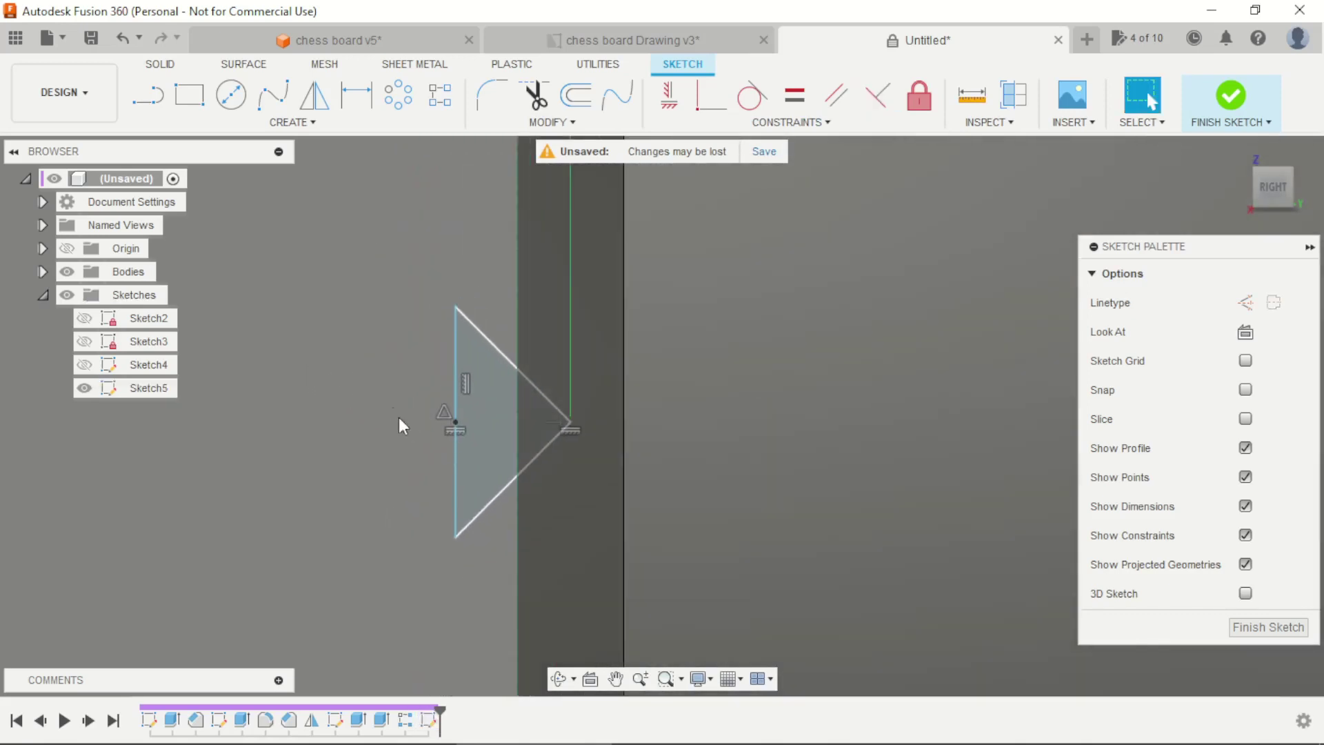
scroll(540, 312, "down", 1)
scroll(581, 346, "up", 5)
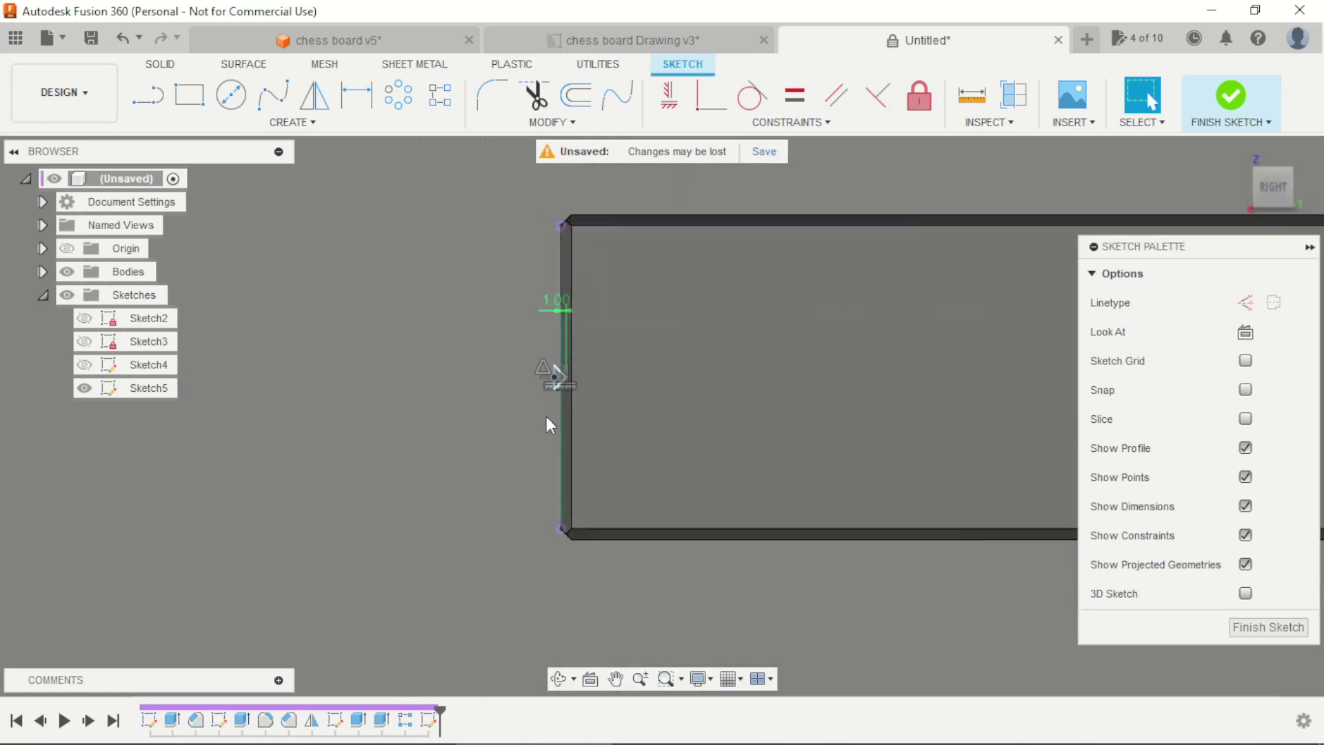
middle_click_drag(834, 405, 796, 450)
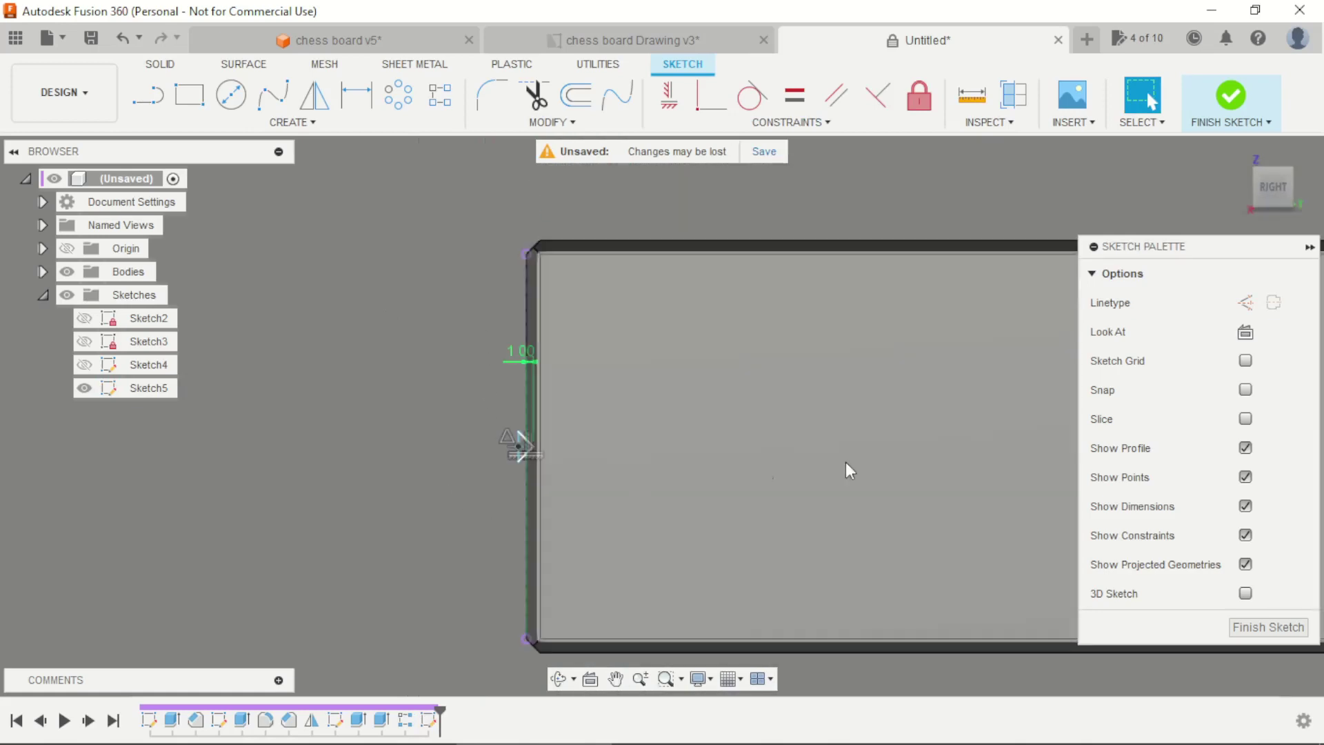
Start a rectangular sketch pattern of the triangle along the vertical sketch line
left_click(440, 101)
scroll(516, 423, "up", 10)
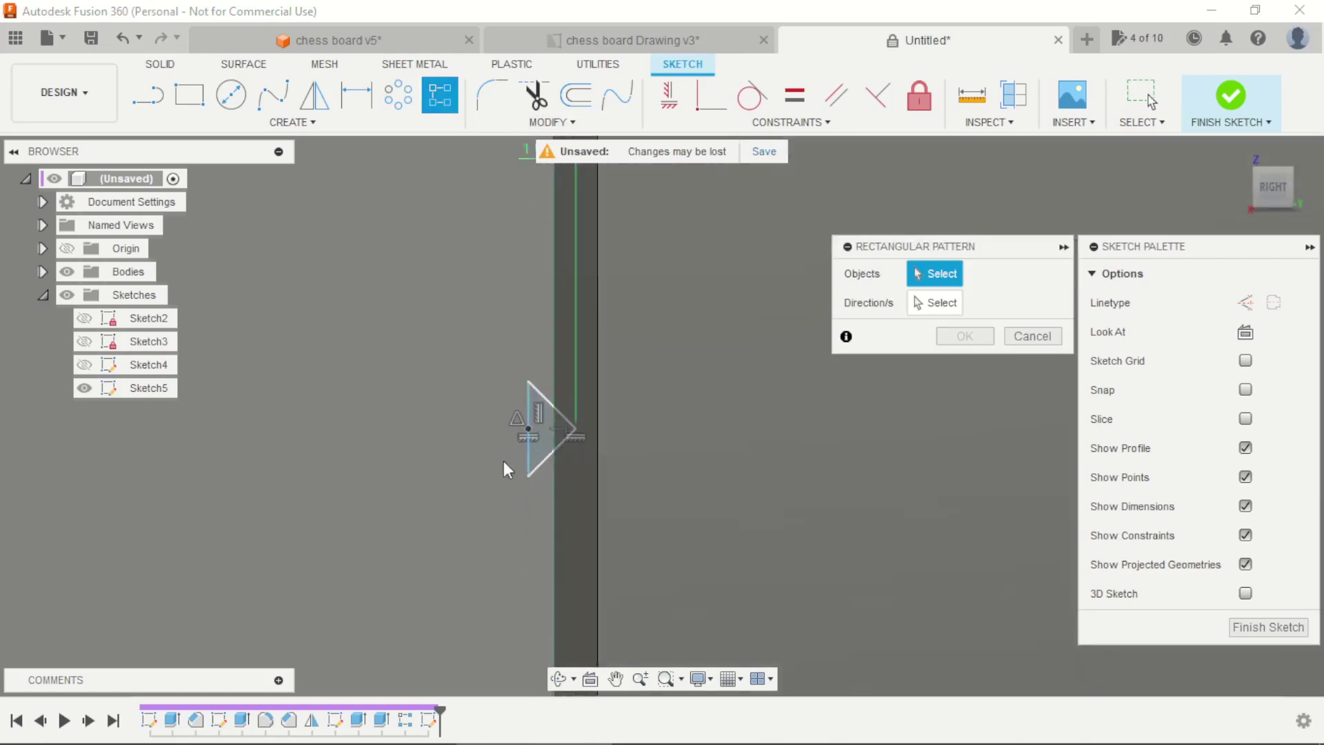
double_click(557, 336)
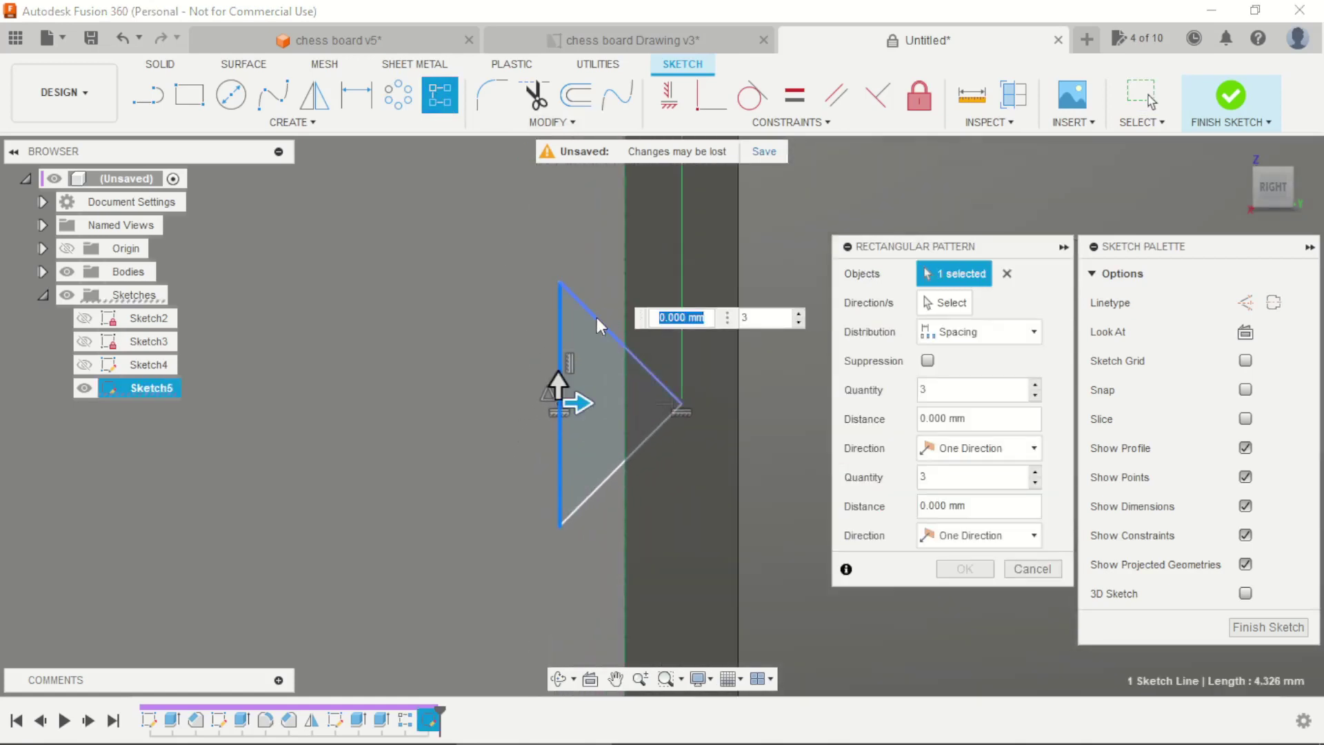
left_click(950, 303)
middle_click_drag(625, 305, 524, 449, "shift")
scroll(506, 445, "down", 3)
scroll(498, 441, "up", 8)
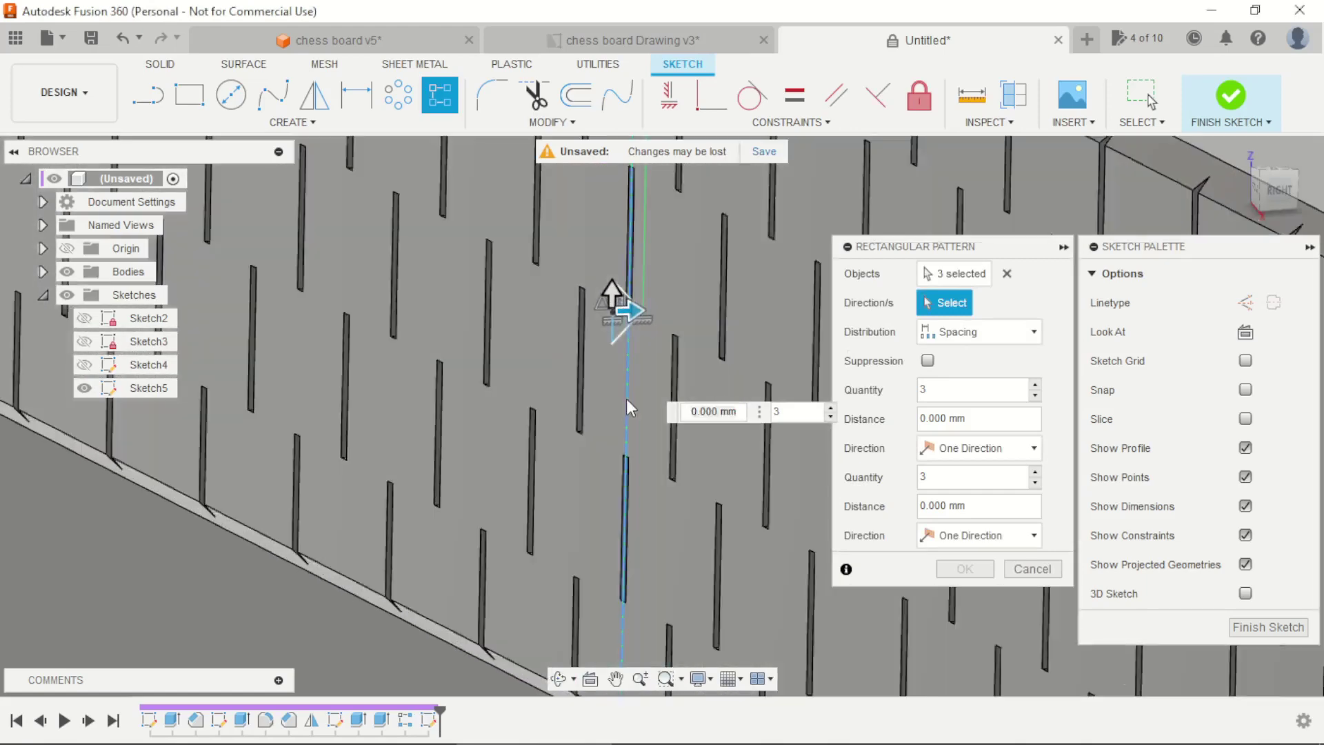
left_click(626, 398)
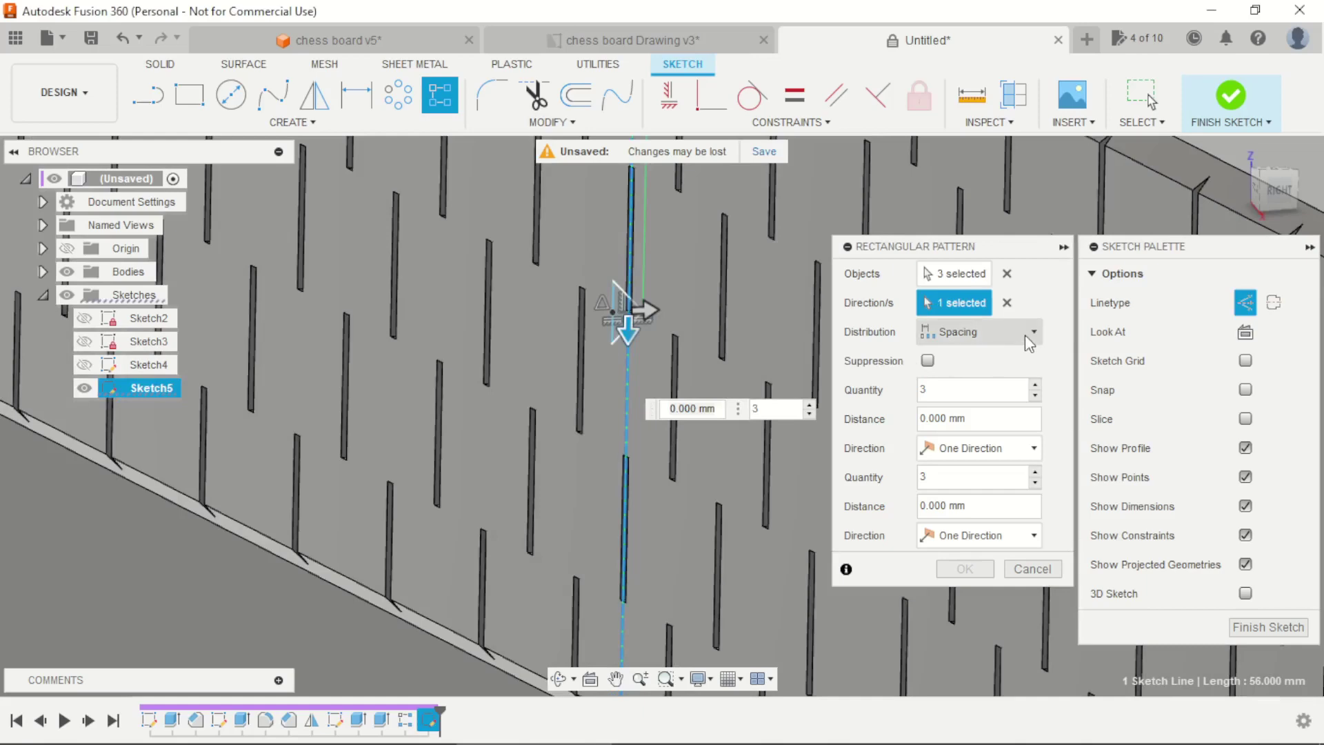
Set Quantity 5, Distance 10, Symmetric spread and second-direction Quantity 1, then confirm
left_click(1036, 386)
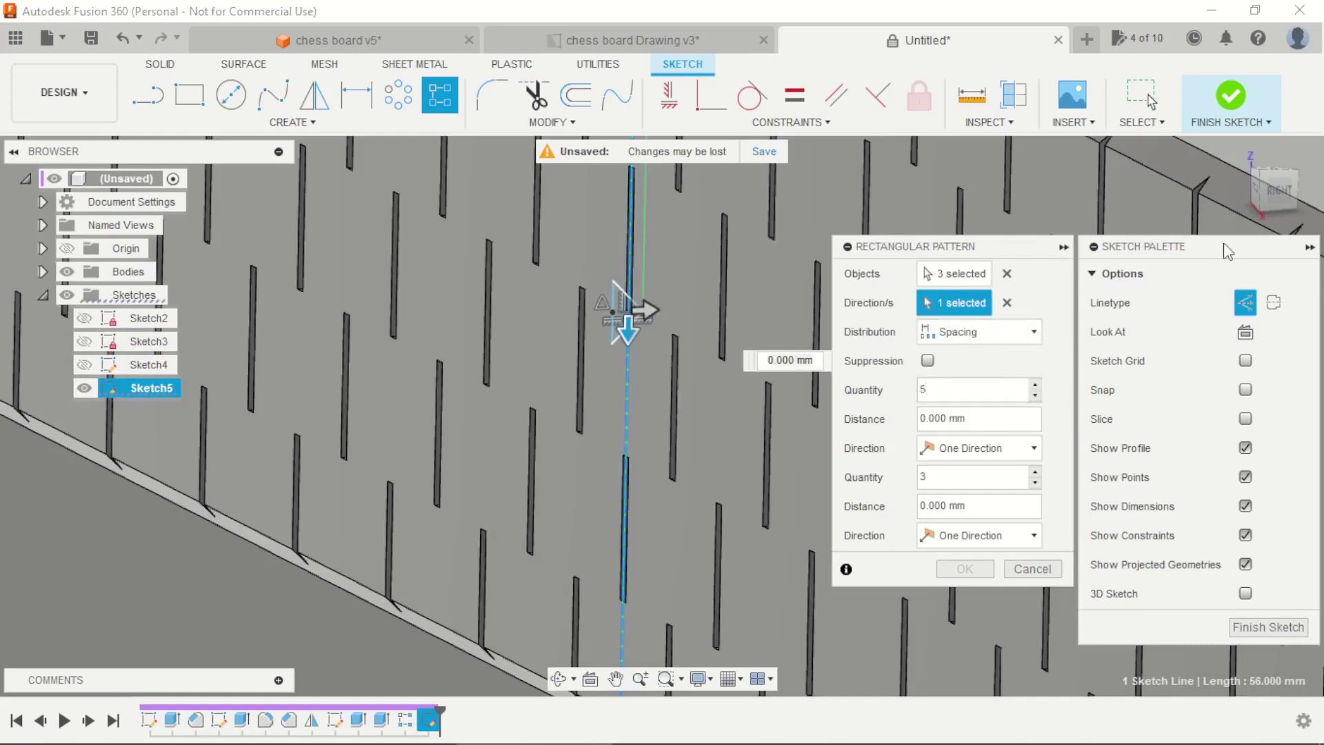
scroll(690, 317, "up", 4)
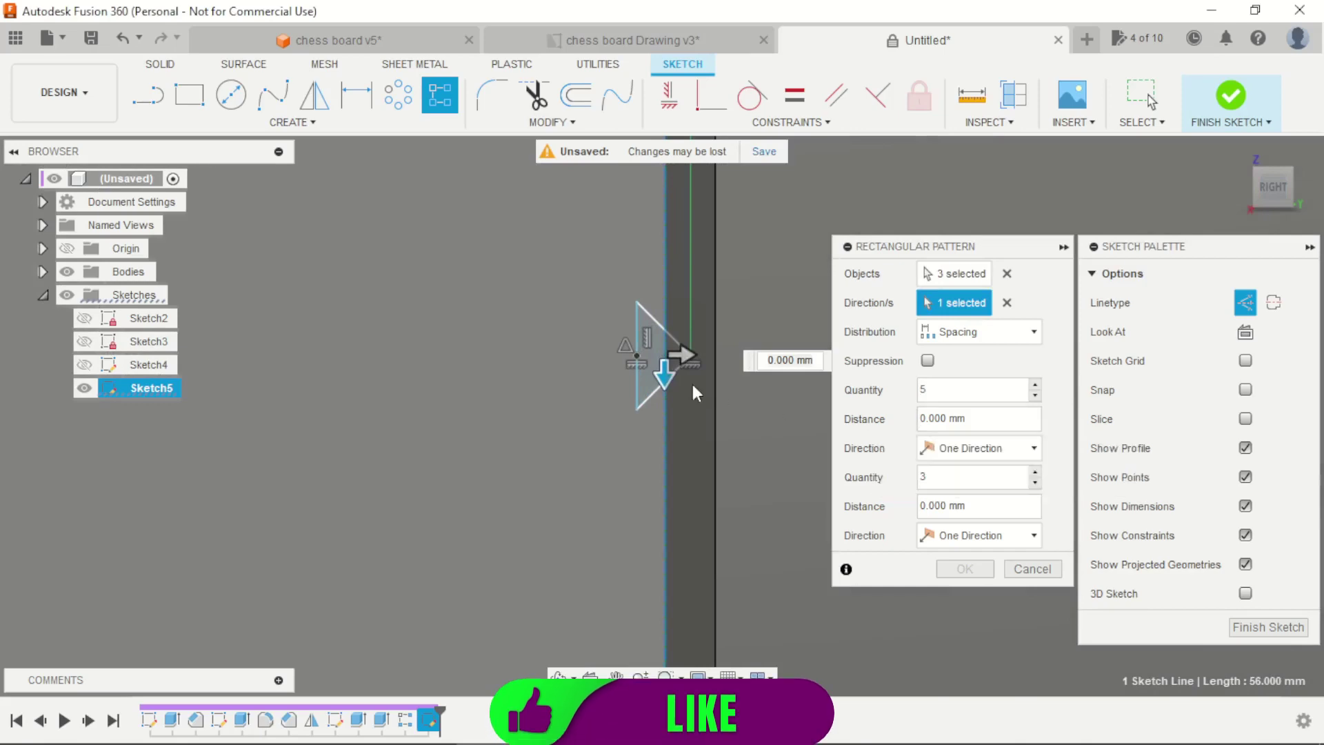
left_click(895, 424)
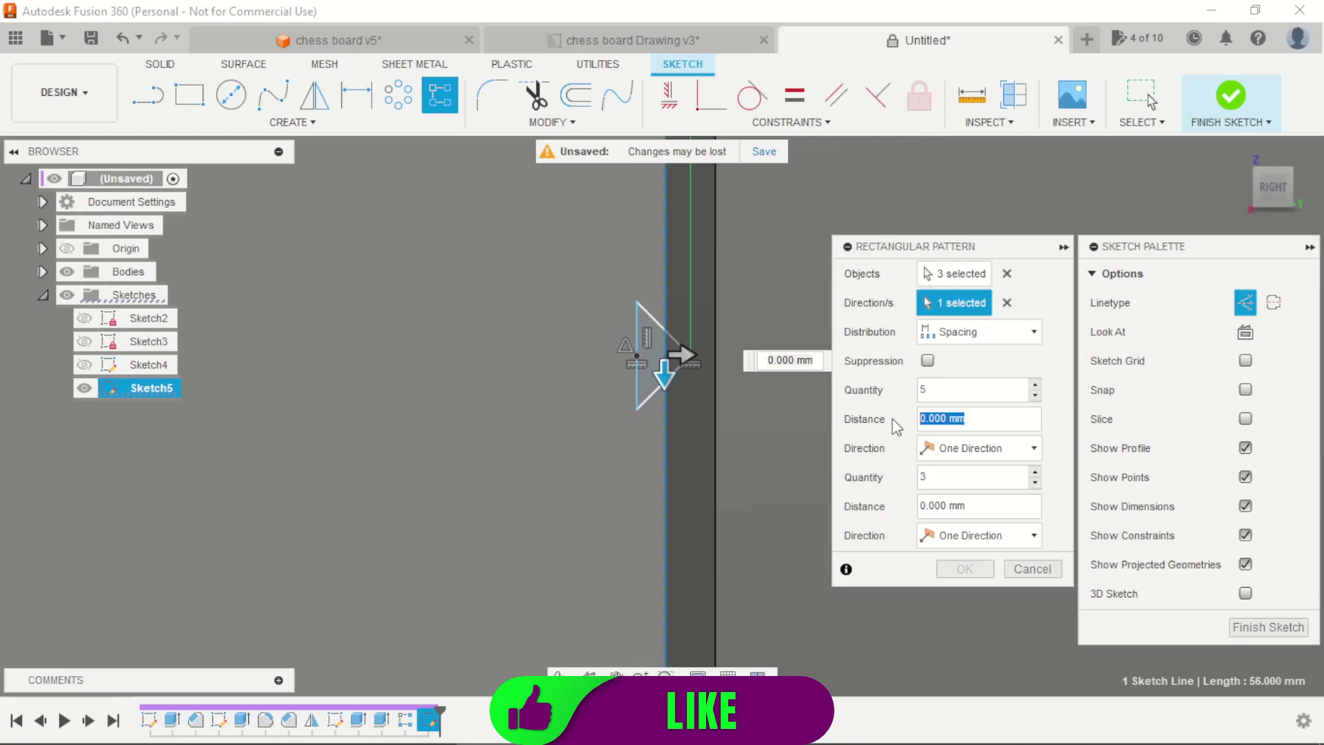
type("10")
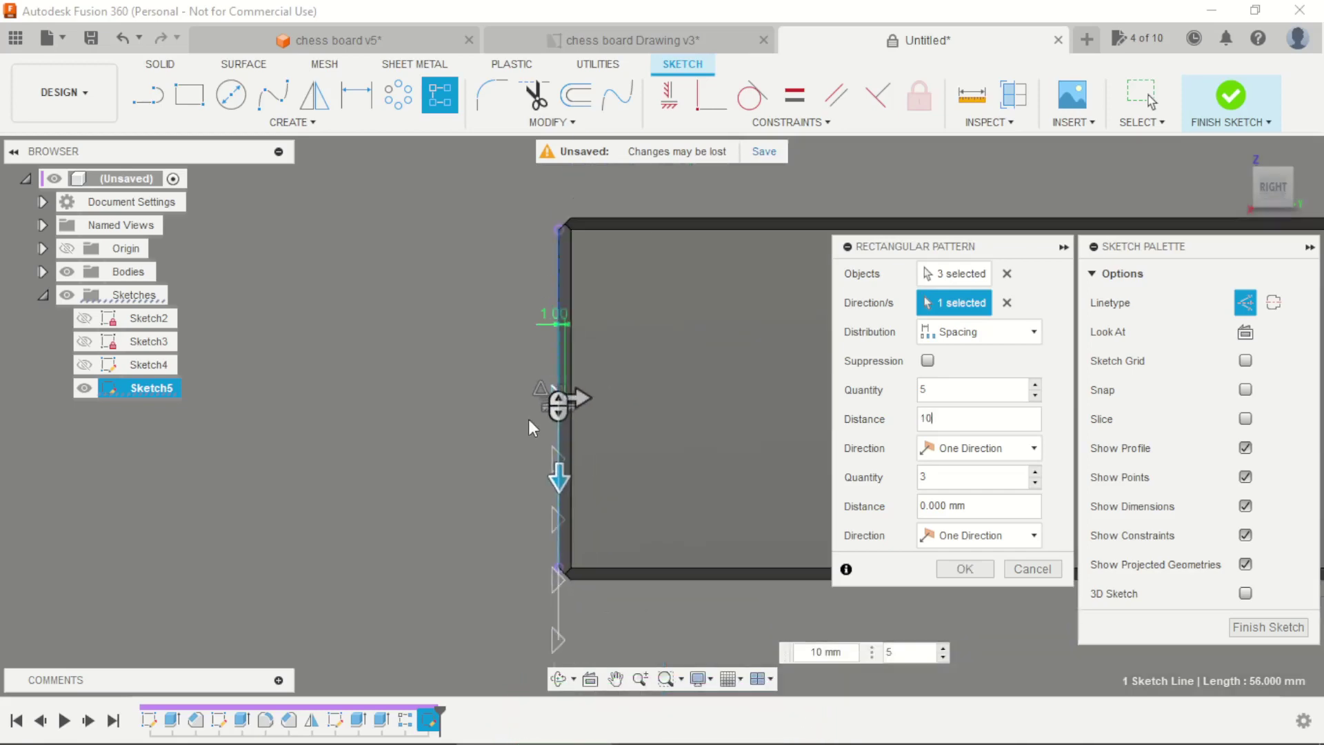
left_click(1028, 448)
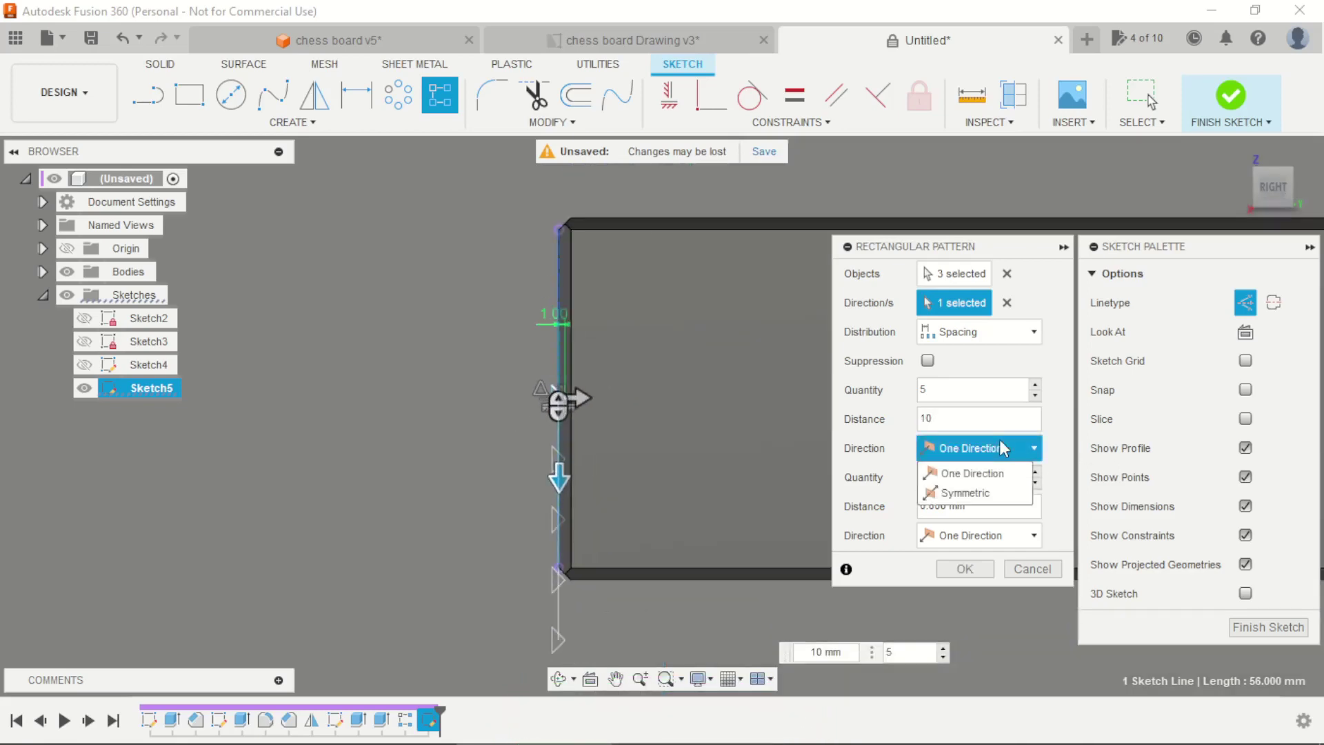
left_click(966, 494)
scroll(445, 407, "up", 2)
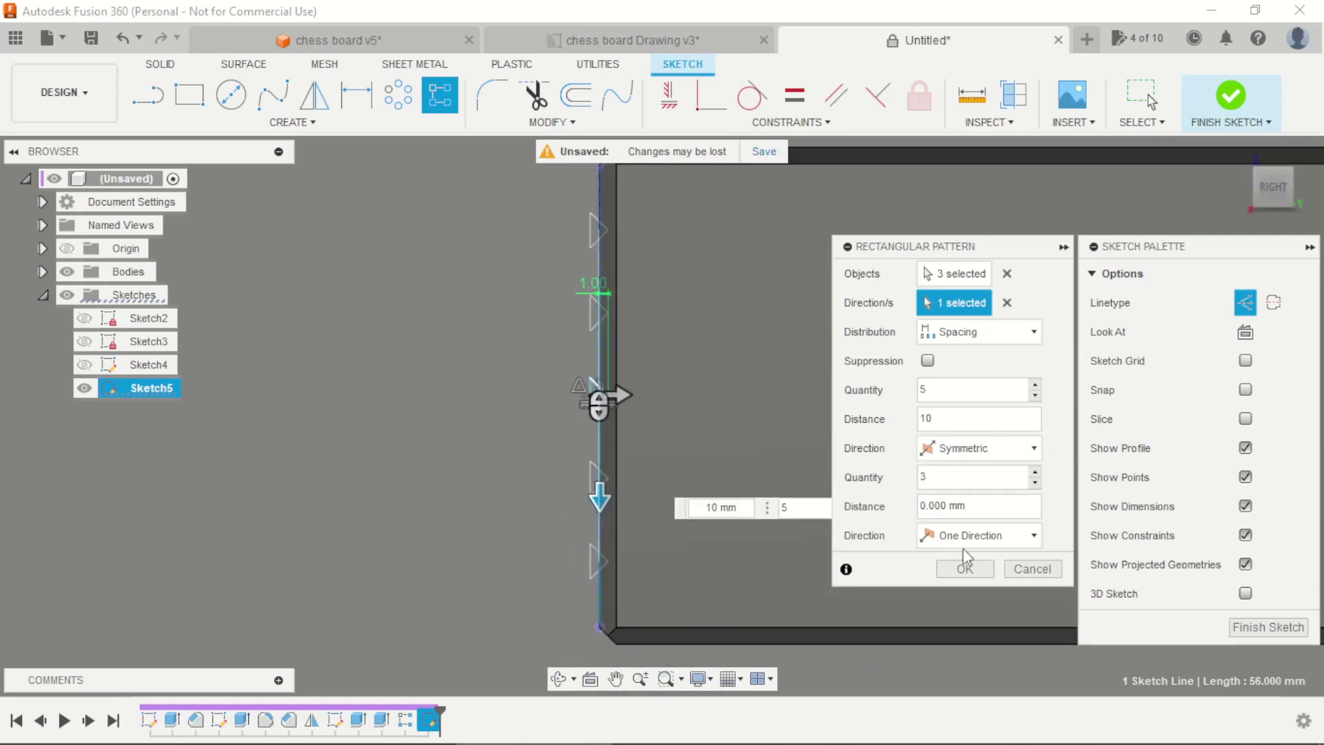
left_click(1036, 484)
left_click(1036, 484)
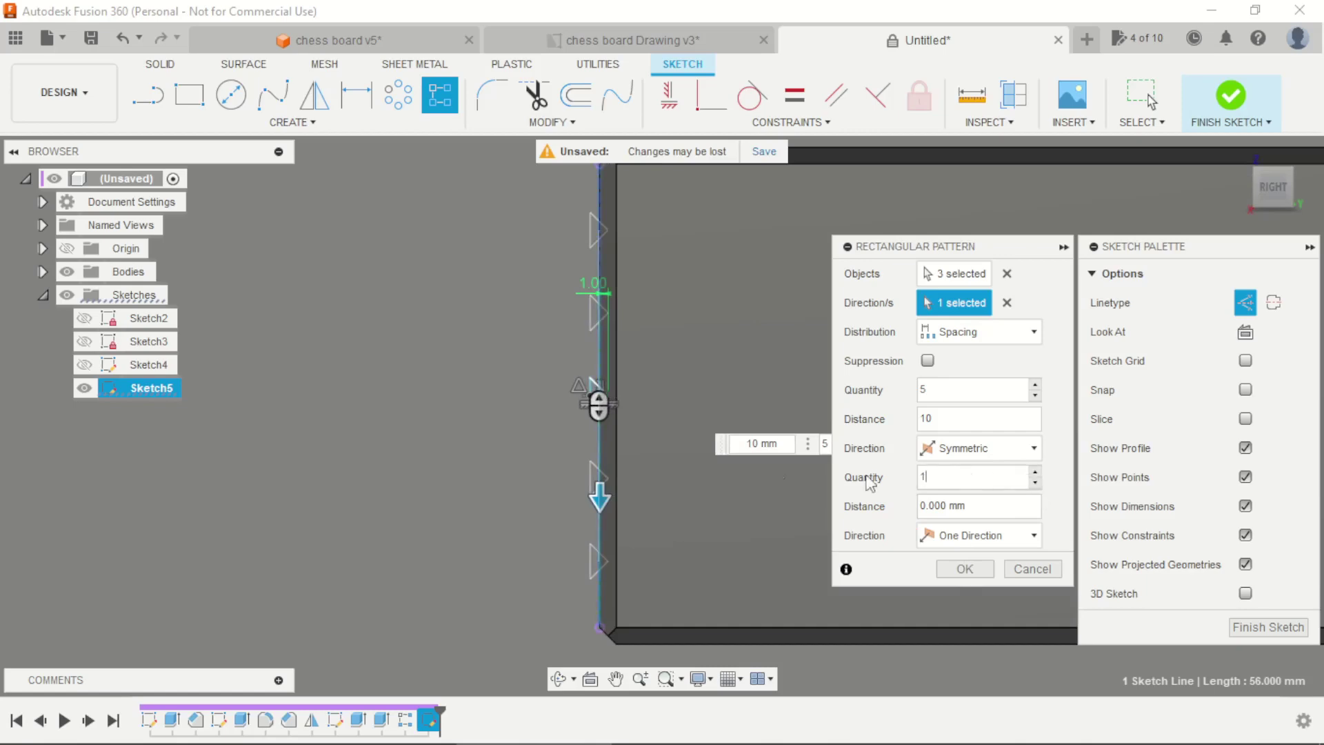
scroll(515, 445, "down", 2)
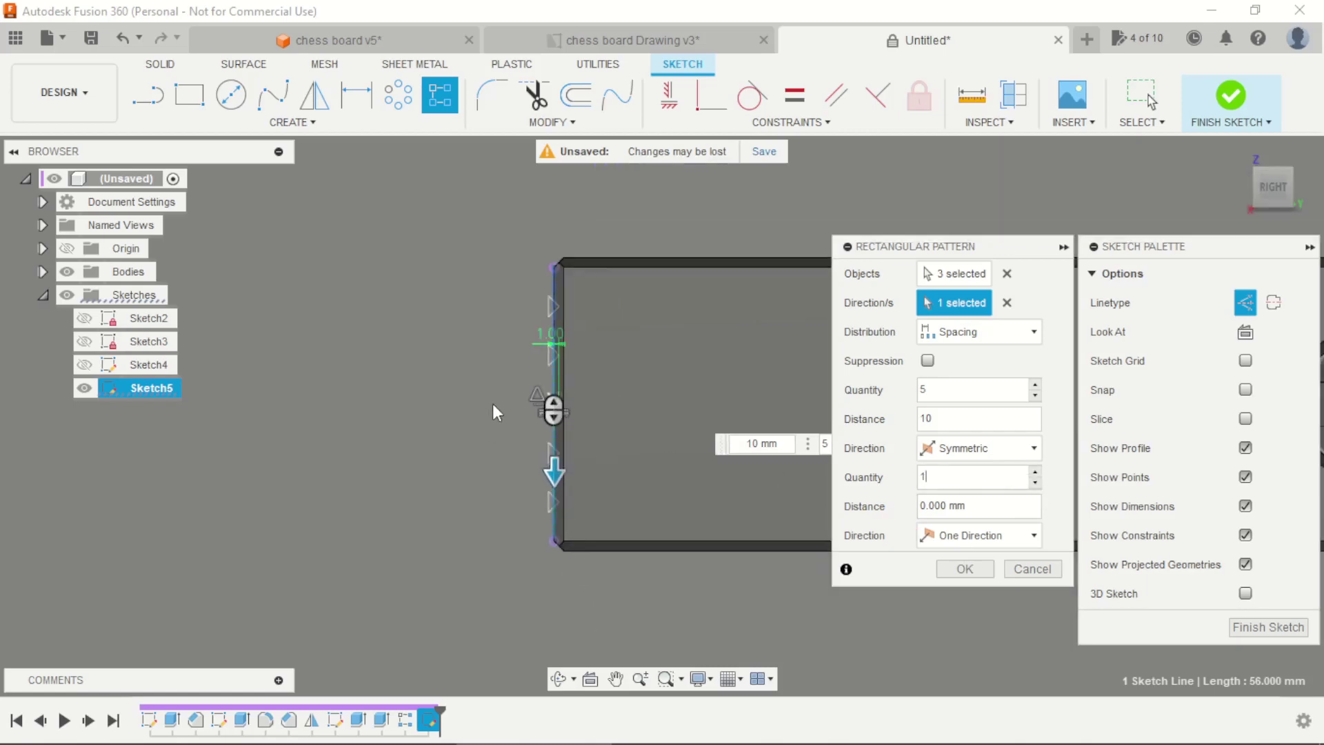
left_click(965, 570)
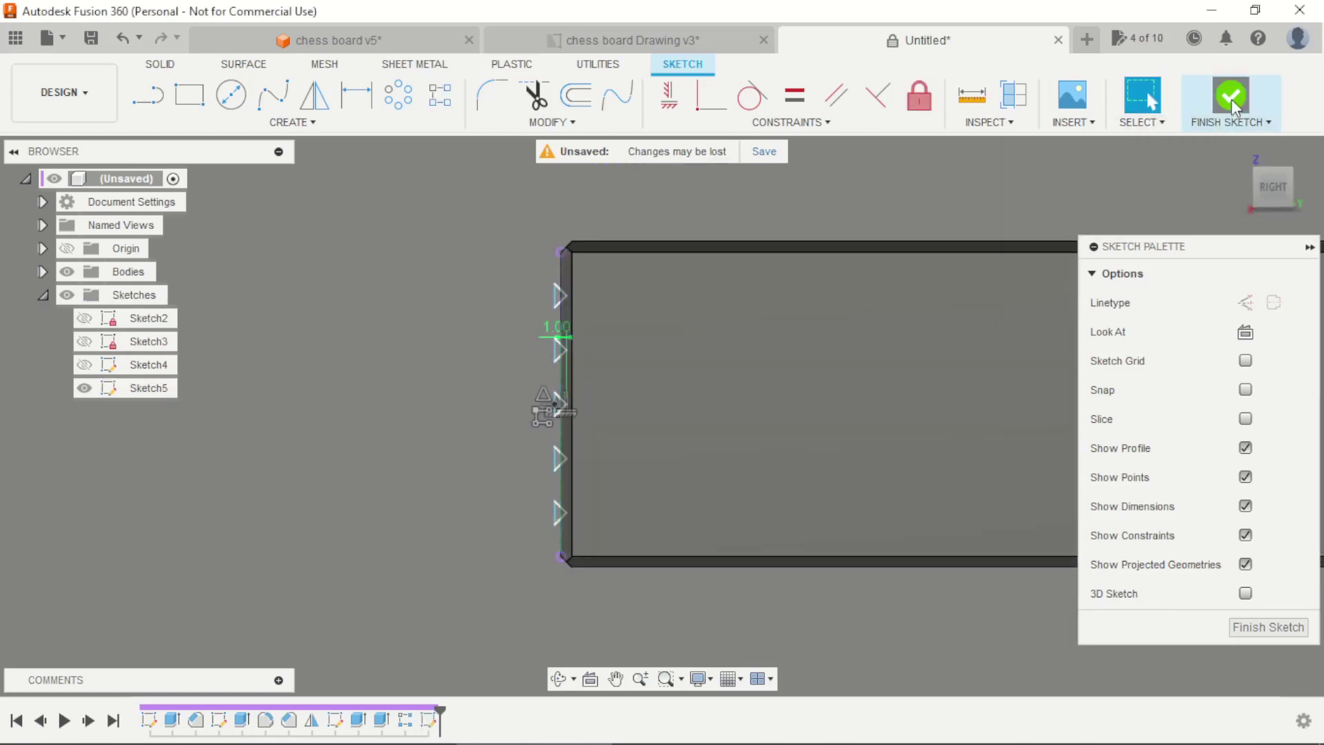
Finish Sketch5, trial an extrude on two triangle profiles, then restart Extrude with nothing selected
left_click(1231, 96)
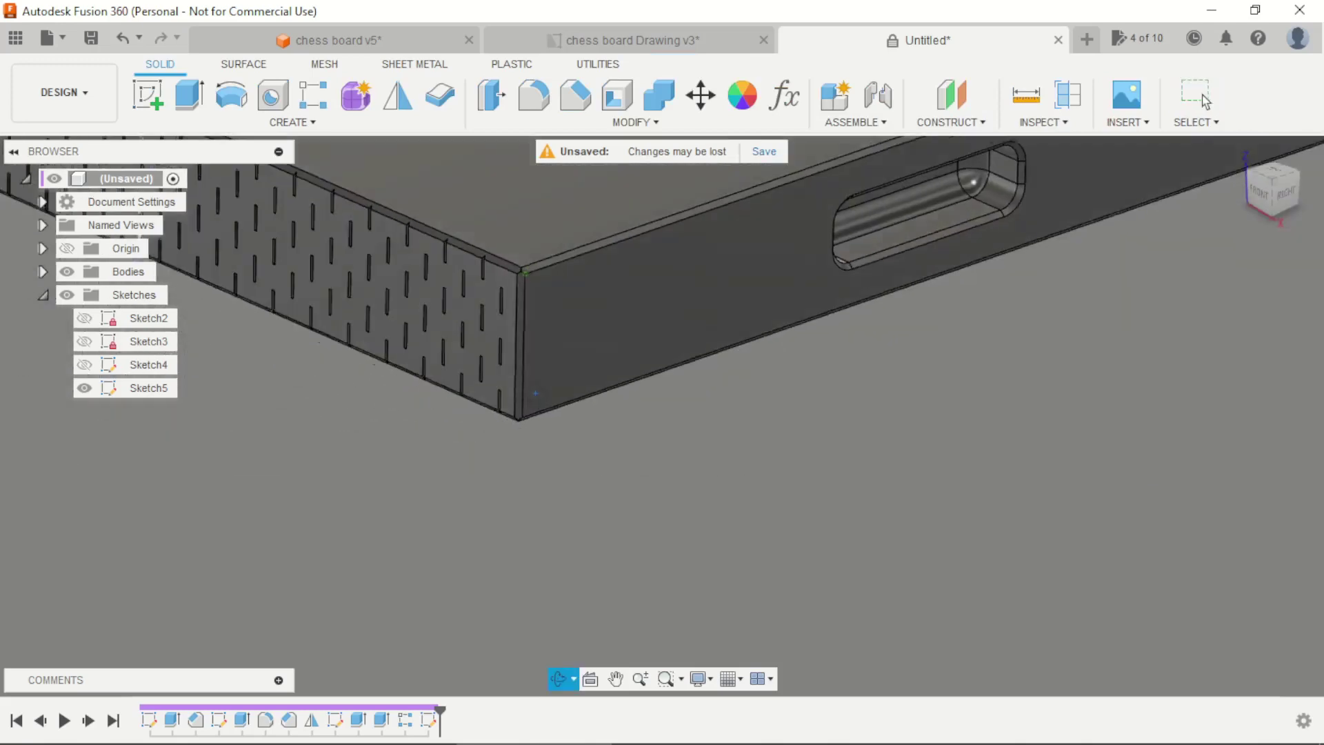
scroll(525, 341, "up", 5)
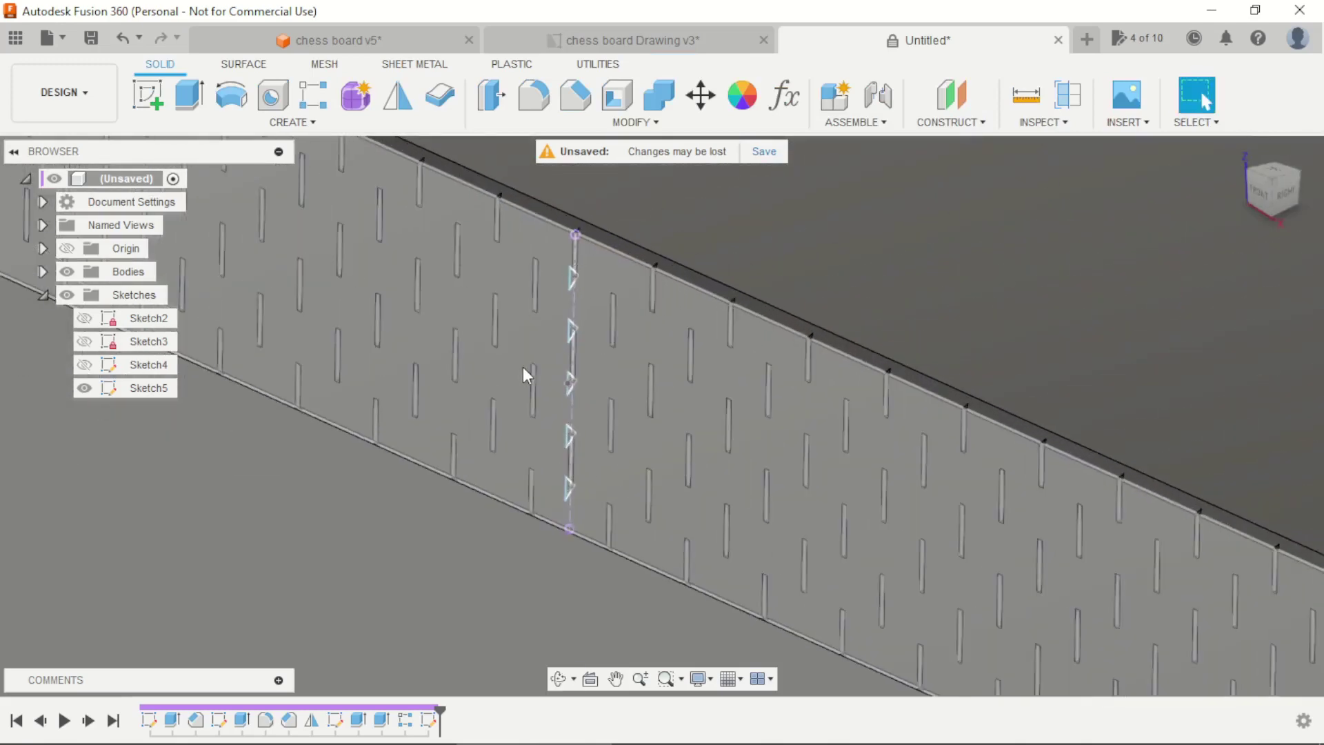
key("e")
scroll(572, 295, "up", 2)
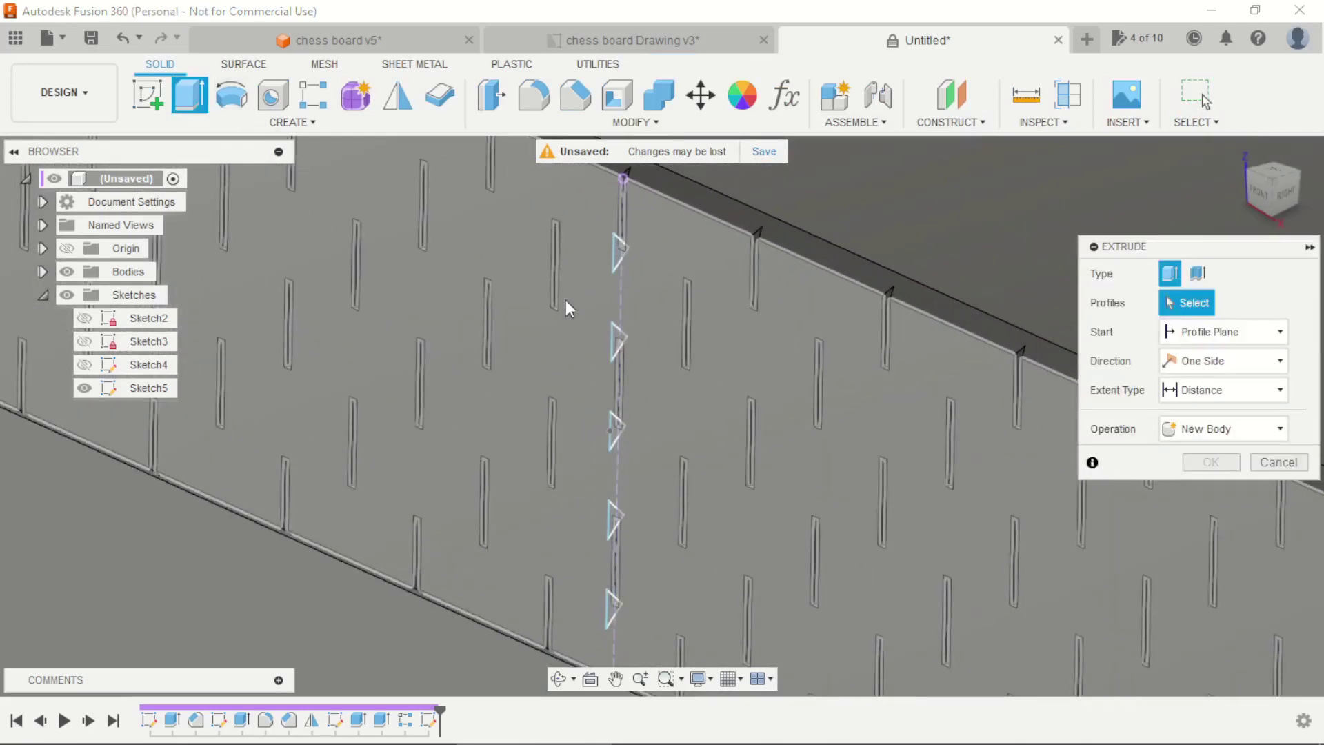
scroll(610, 269, "up", 2)
left_click(621, 247)
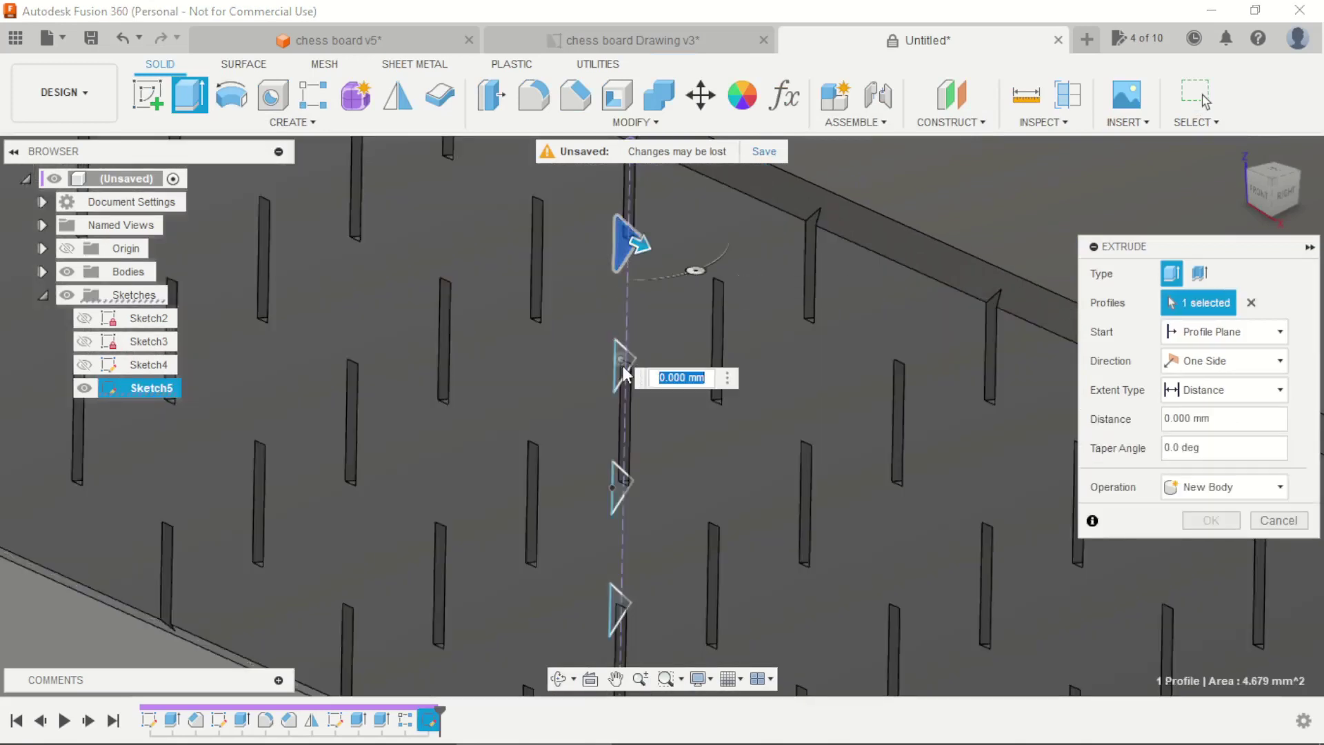
left_click(615, 368)
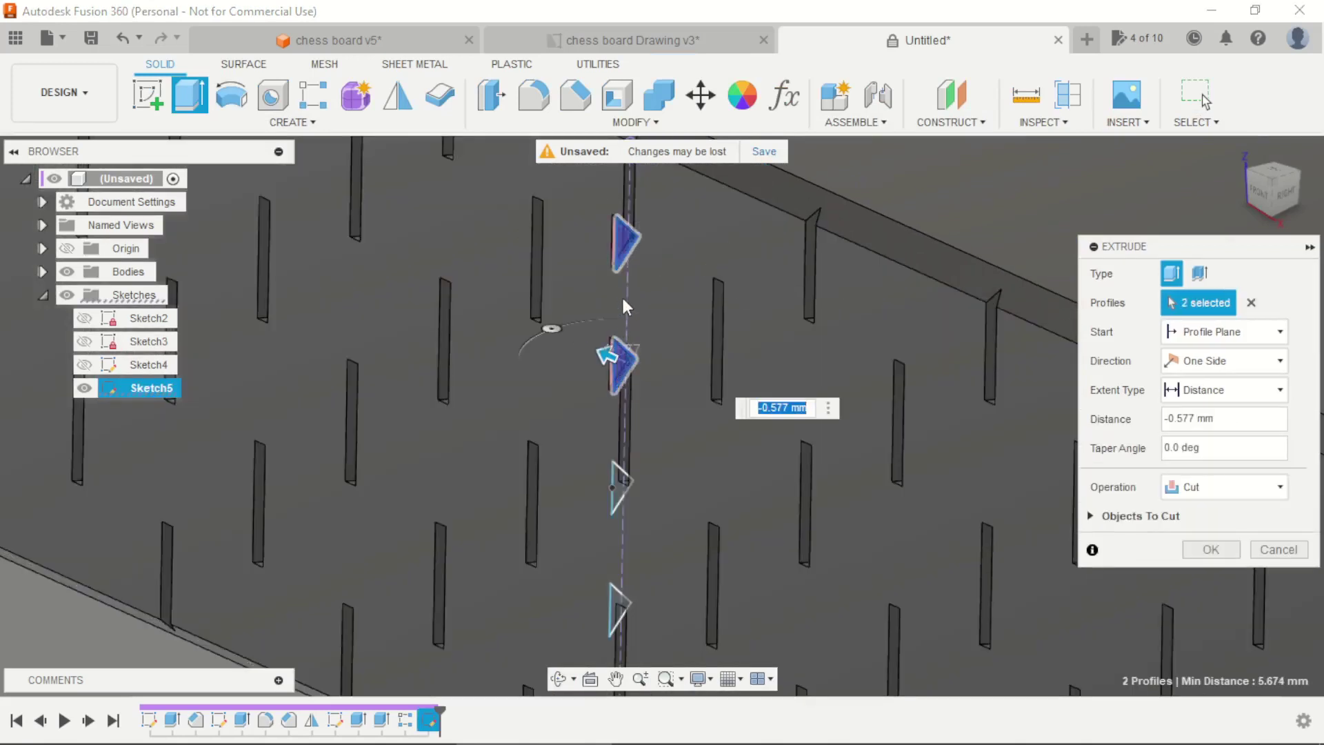
left_click(1278, 549)
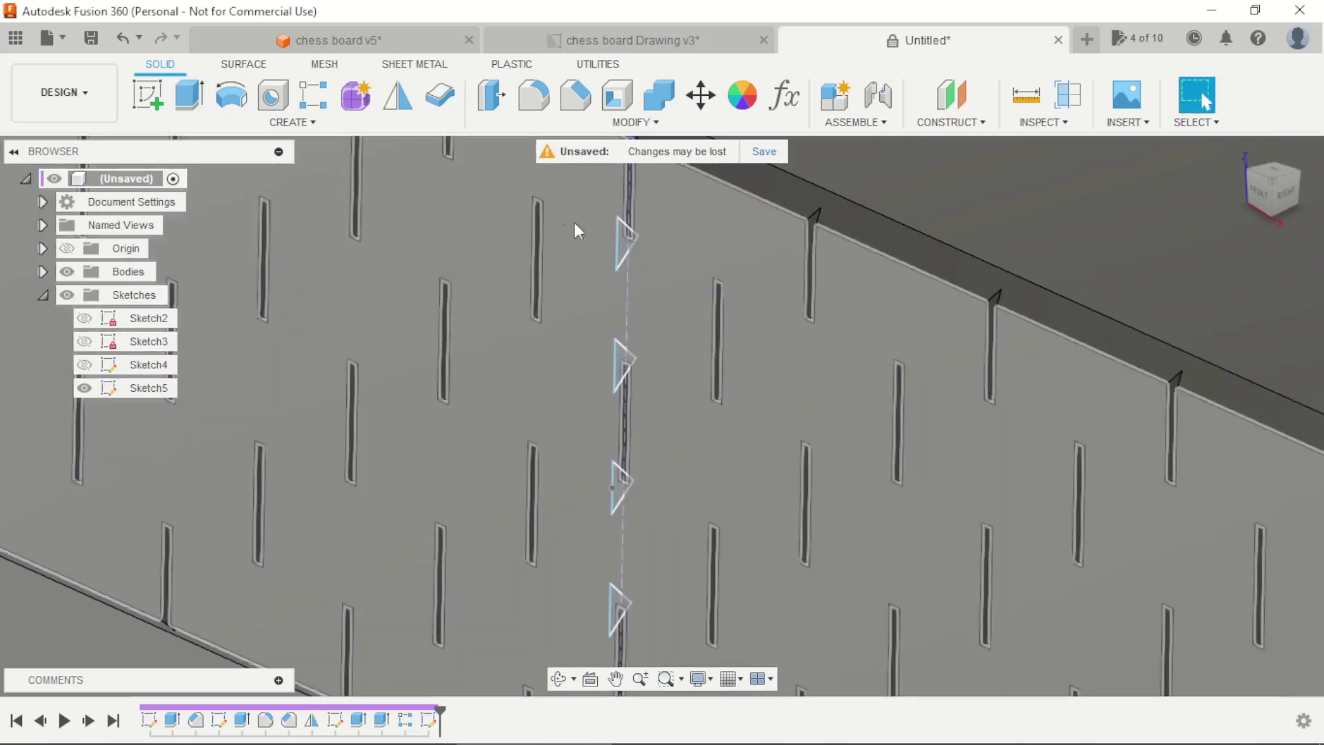
left_click(189, 94)
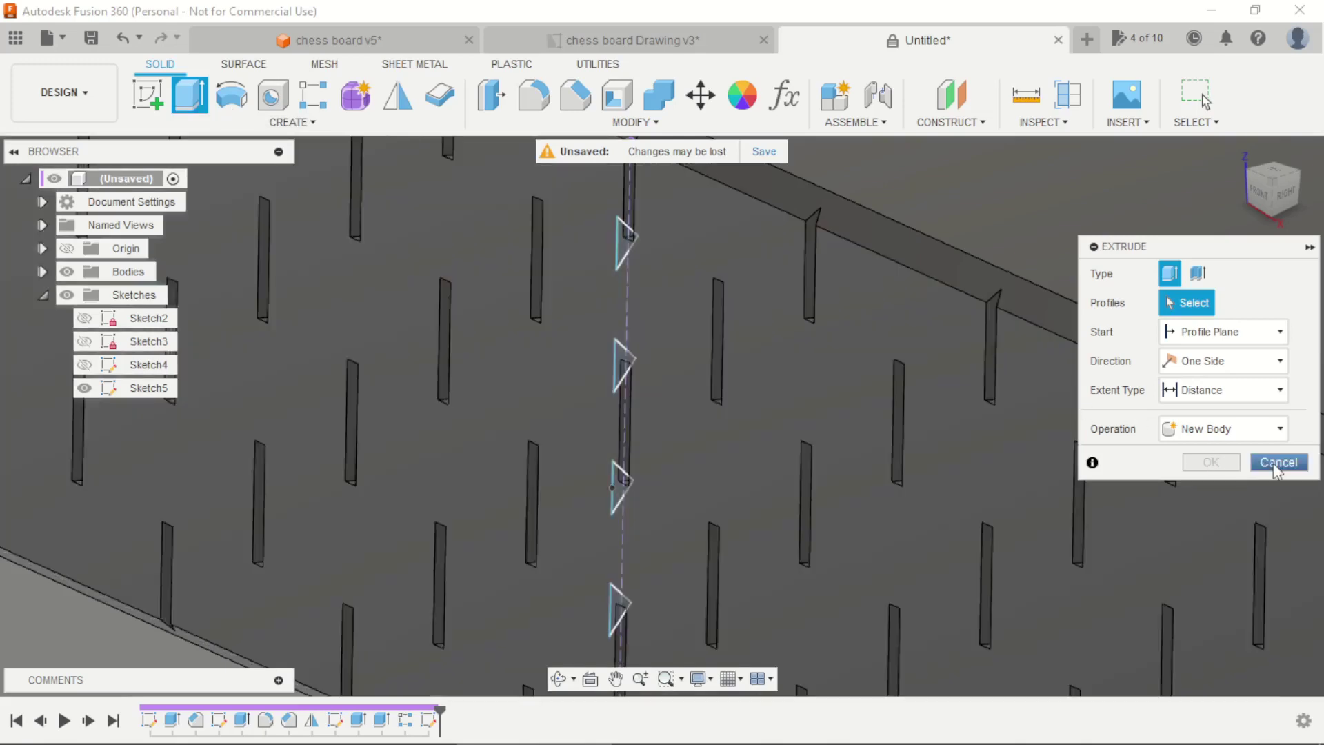
Restart the extrude and select all five triangle profiles of Sketch5
left_click(1278, 463)
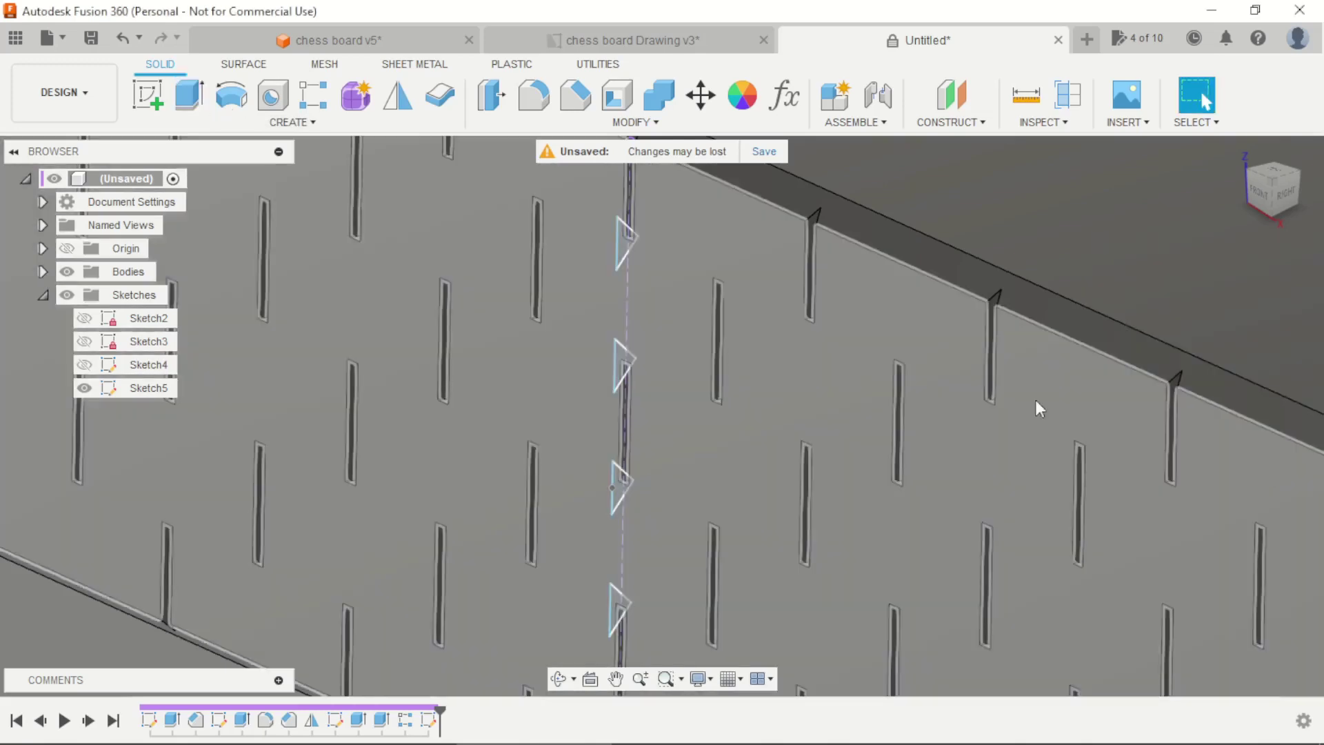
left_click(186, 98)
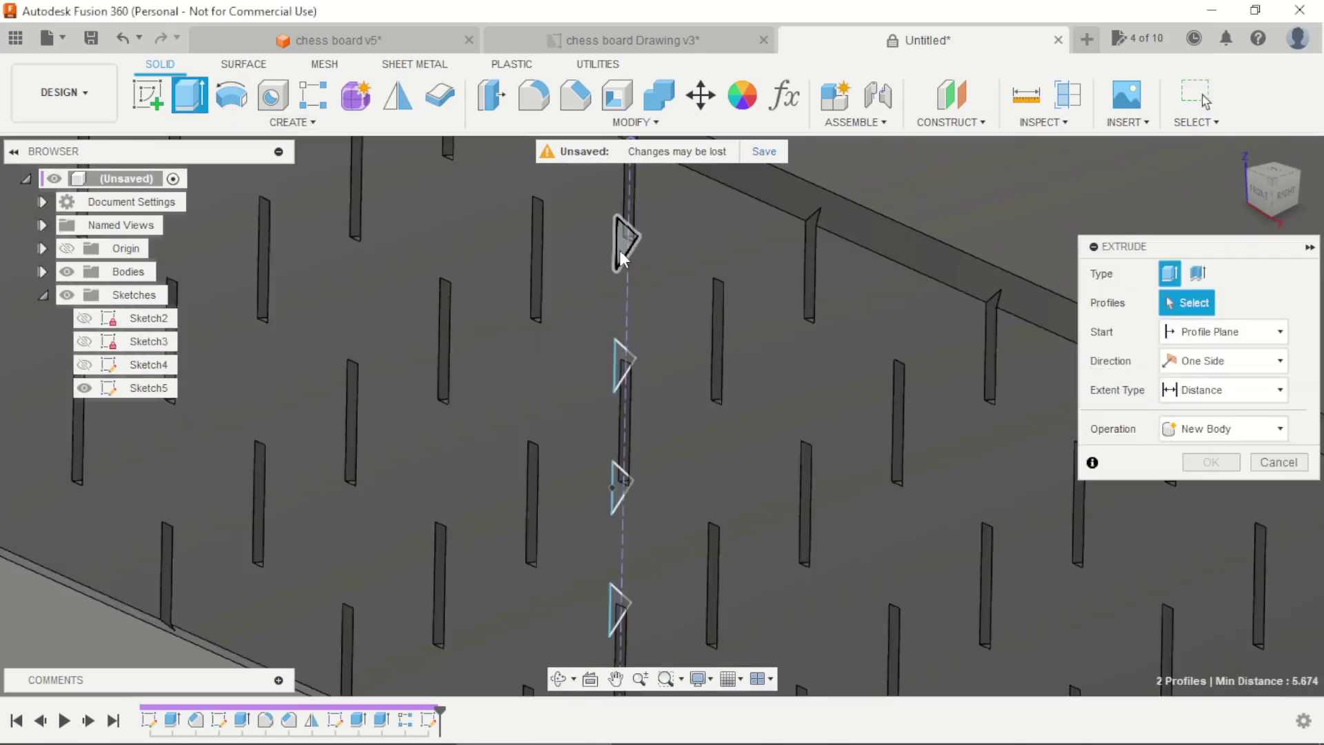
left_click(619, 251)
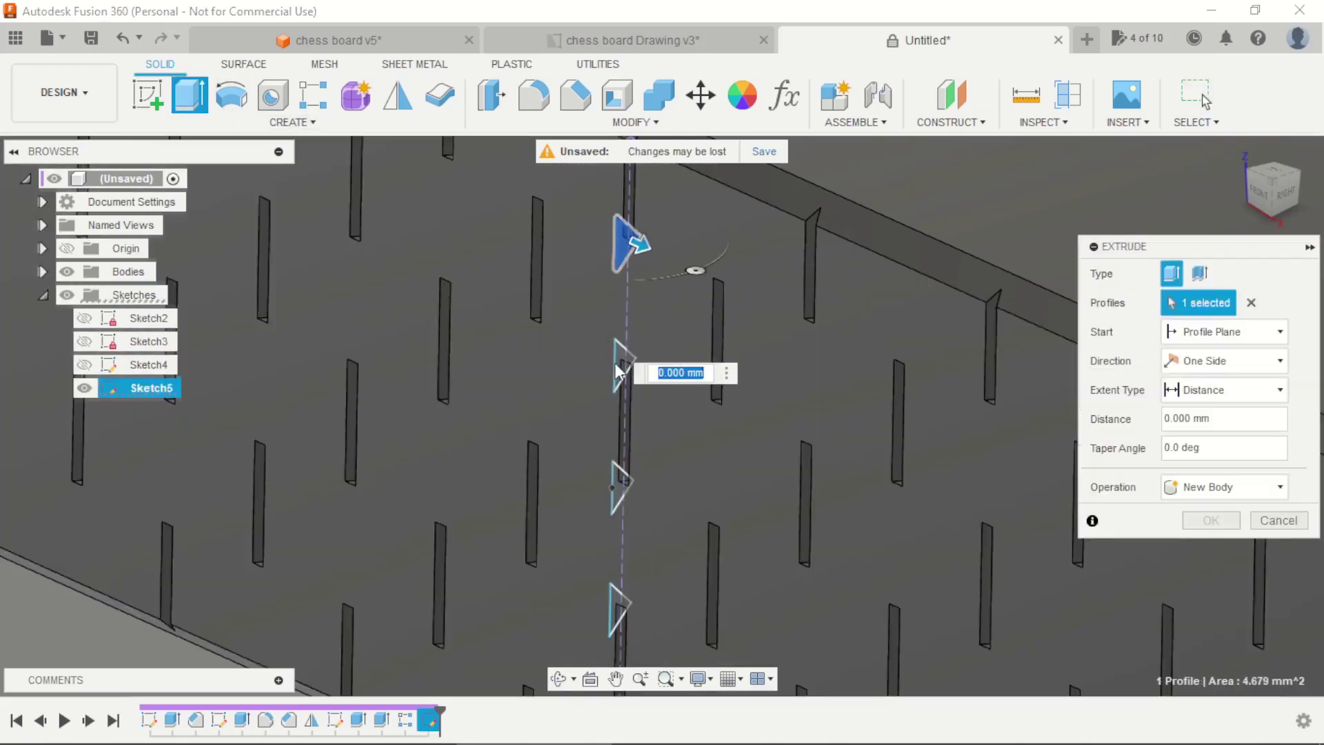
left_click(615, 365)
left_click(619, 477)
scroll(619, 477, "down", 2)
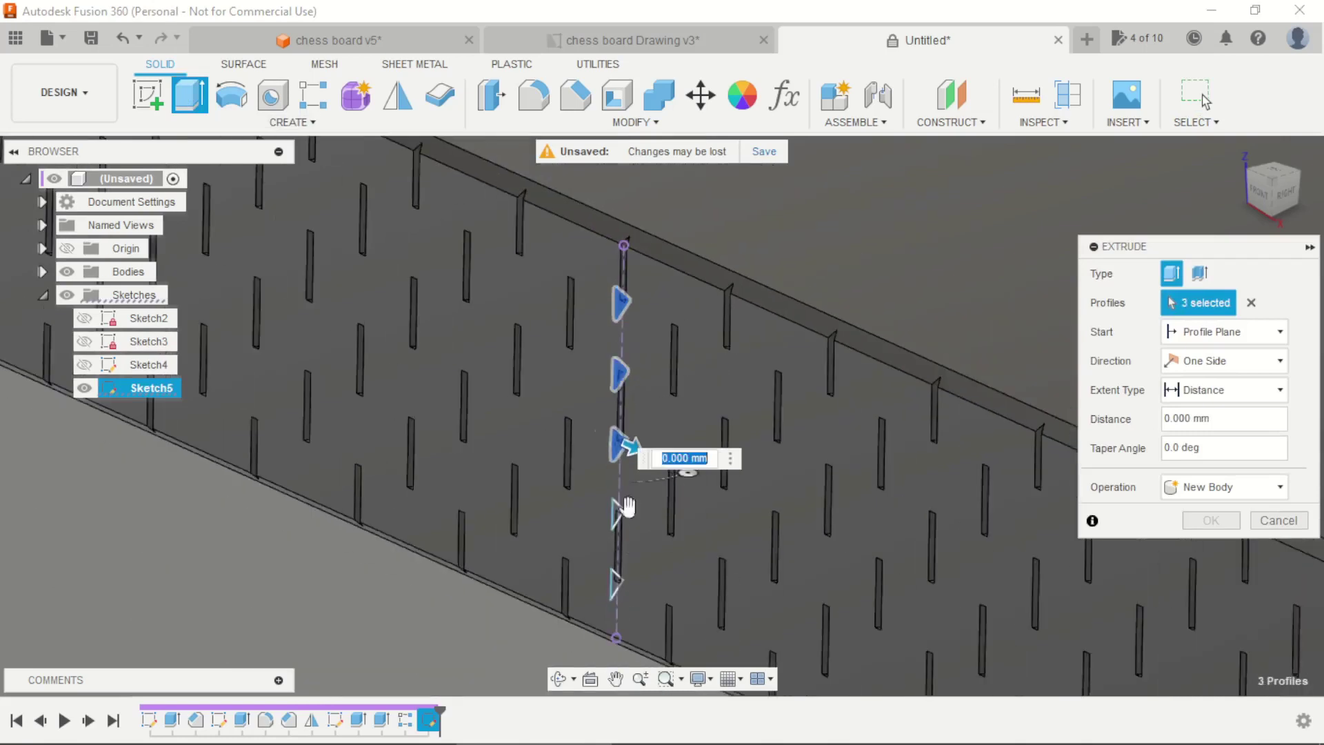
scroll(595, 512, "up", 2)
left_click(618, 458)
scroll(607, 556, "down", 2)
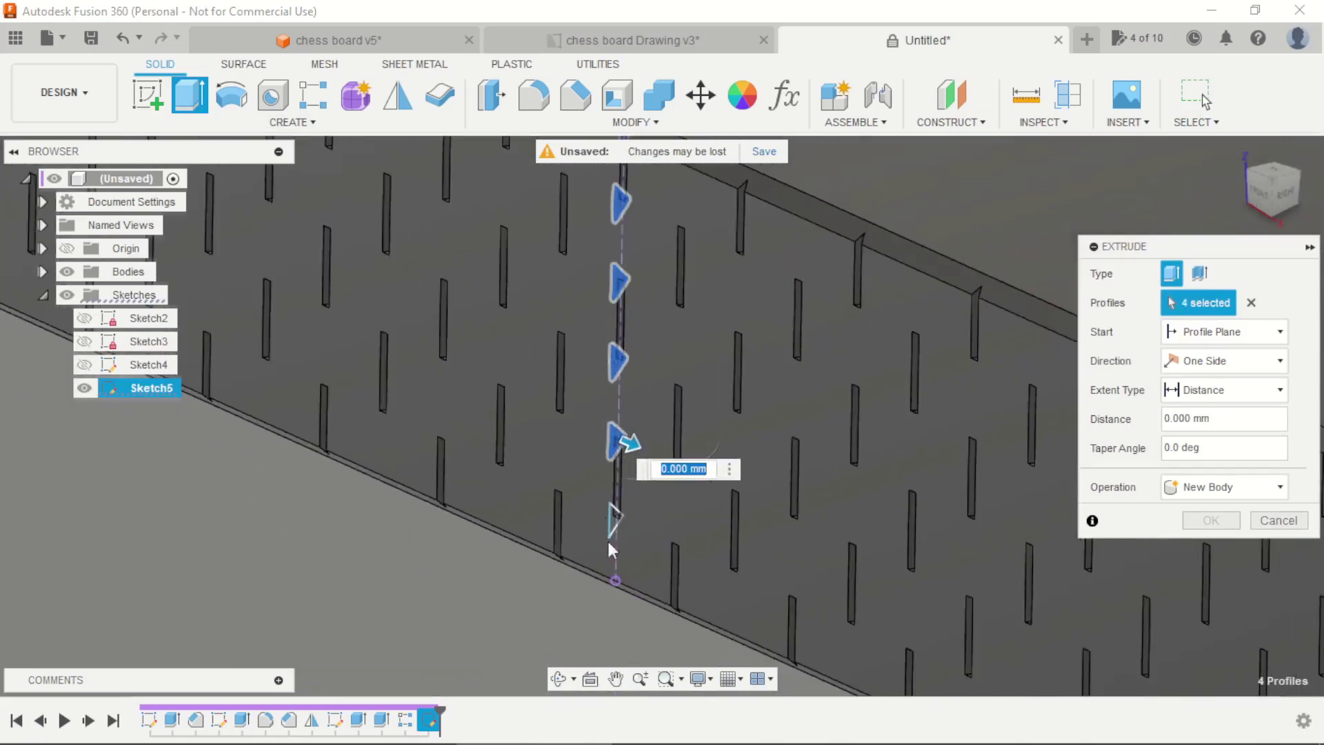
scroll(611, 487, "up", 2)
left_click(614, 486)
scroll(590, 557, "down", 1)
scroll(591, 557, "down", 3)
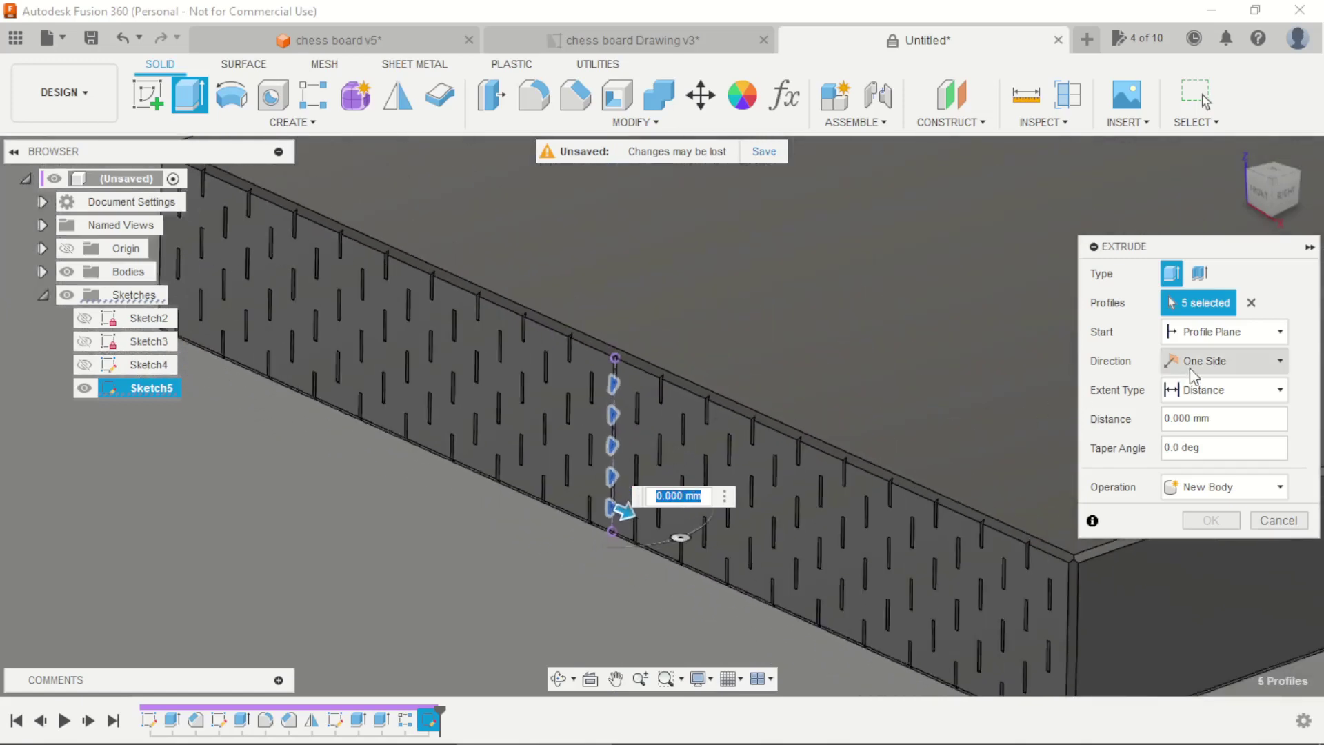
Set the extrude Direction to Symmetric and the Extent Type to All
left_click(1190, 366)
left_click(1193, 422)
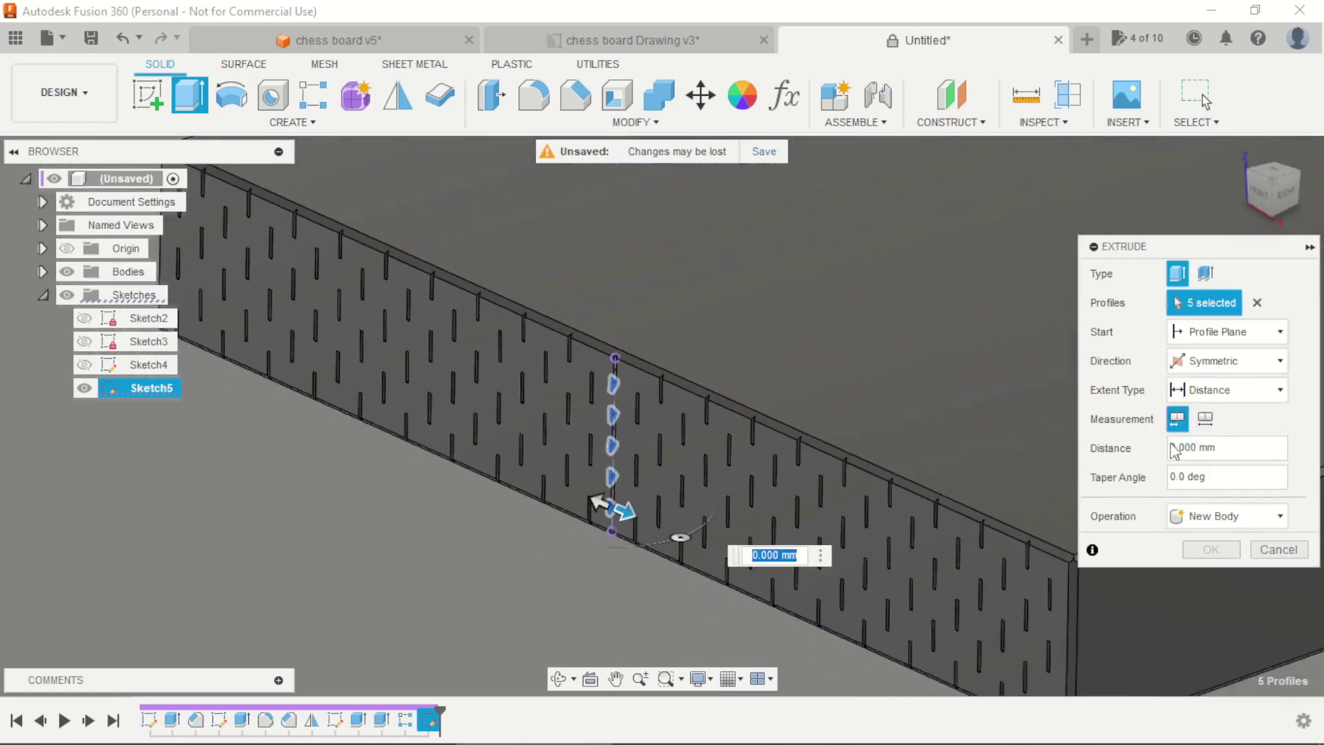
left_click(1223, 387)
left_click(1217, 425)
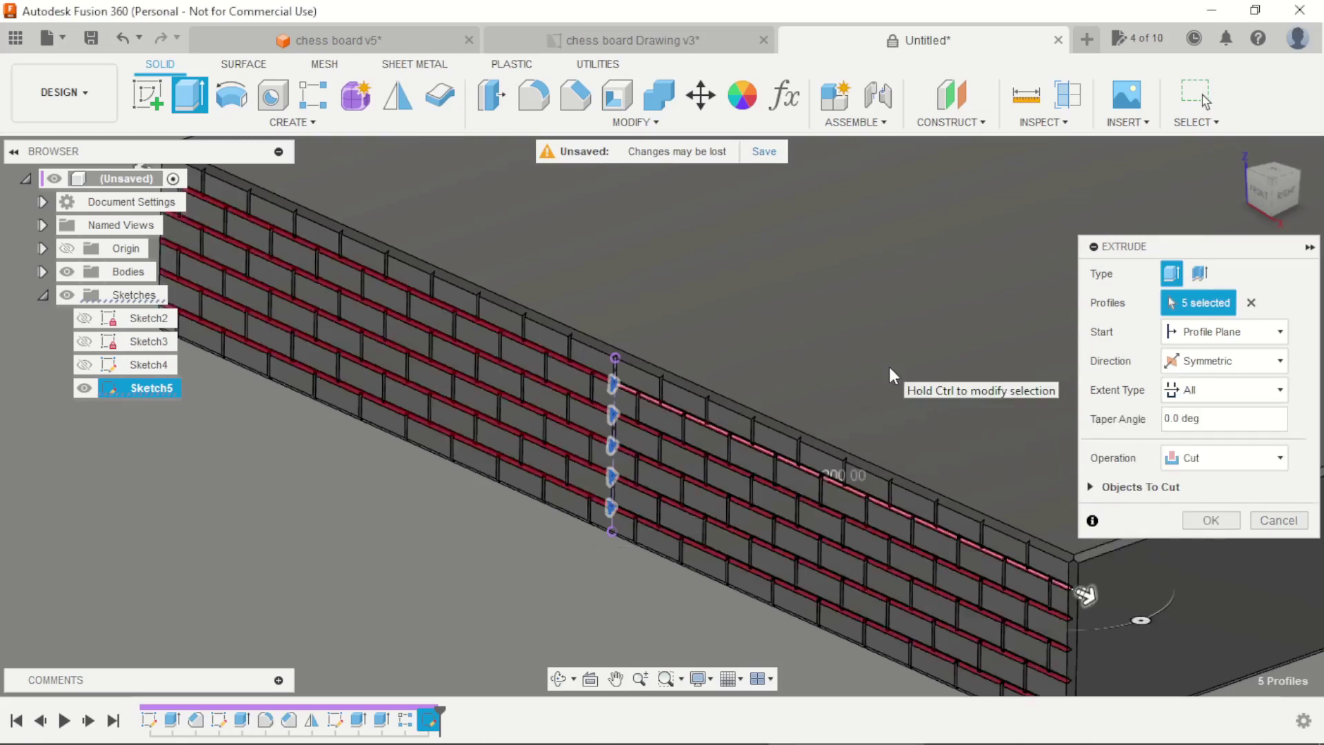
Apply the symmetric through-all groove cut to the side wall
left_click(1212, 521)
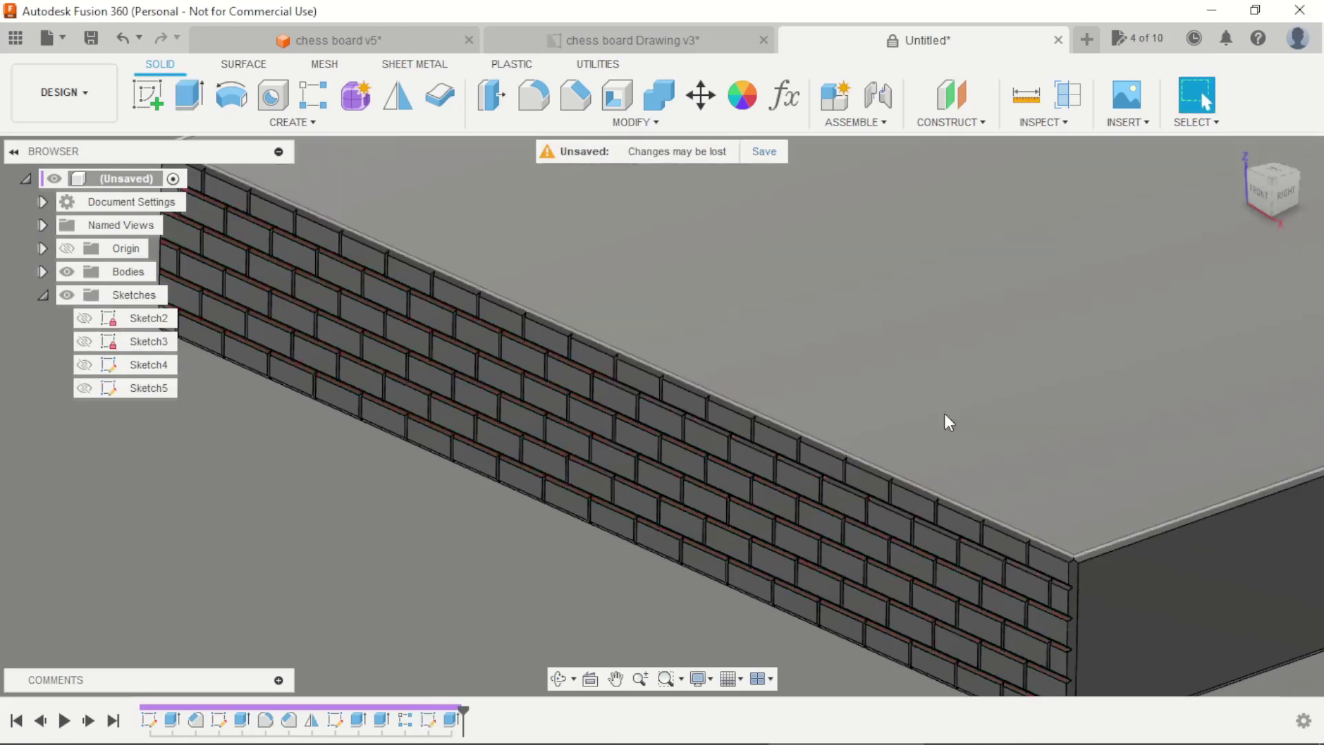
scroll(700, 364, "down", 5)
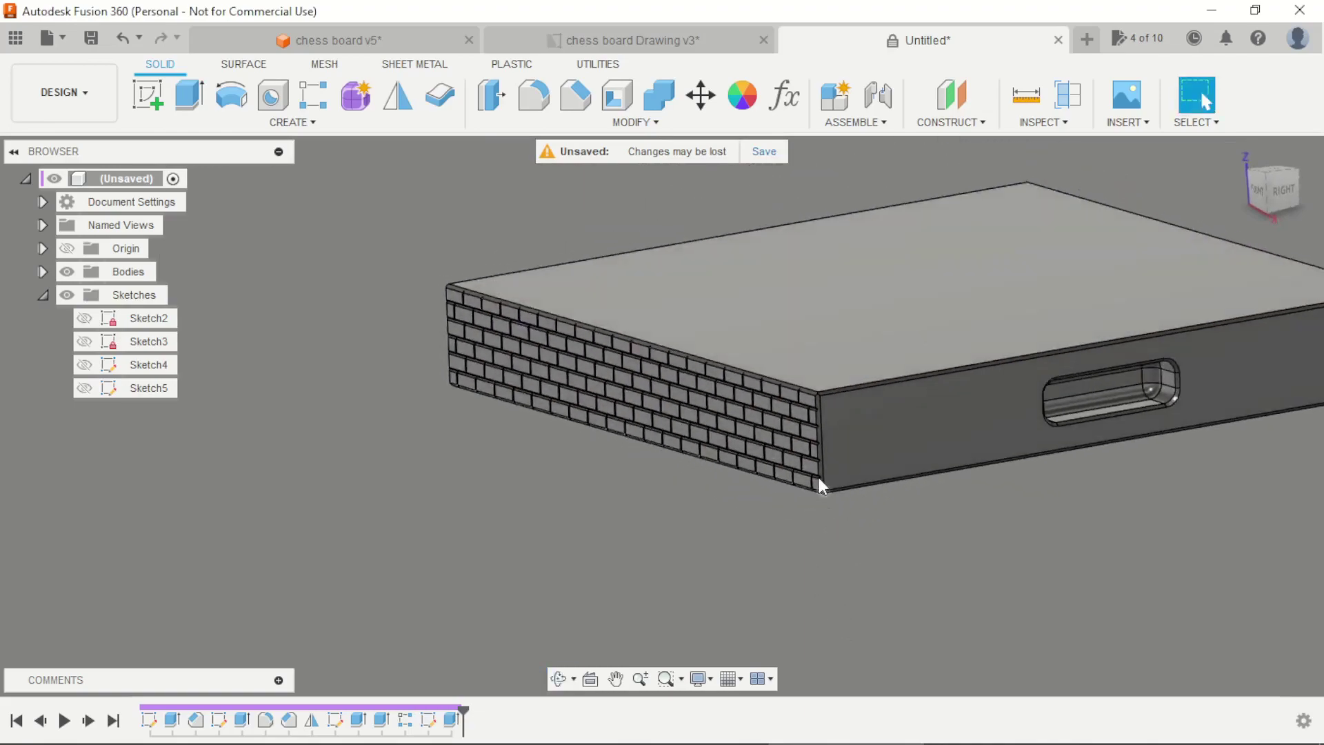
scroll(812, 463, "up", 5)
Orbit around the brick wall to inspect the grooves, then fit the whole board in view
middle_click_drag(732, 573, 810, 283, "shift")
scroll(809, 284, "up", 5)
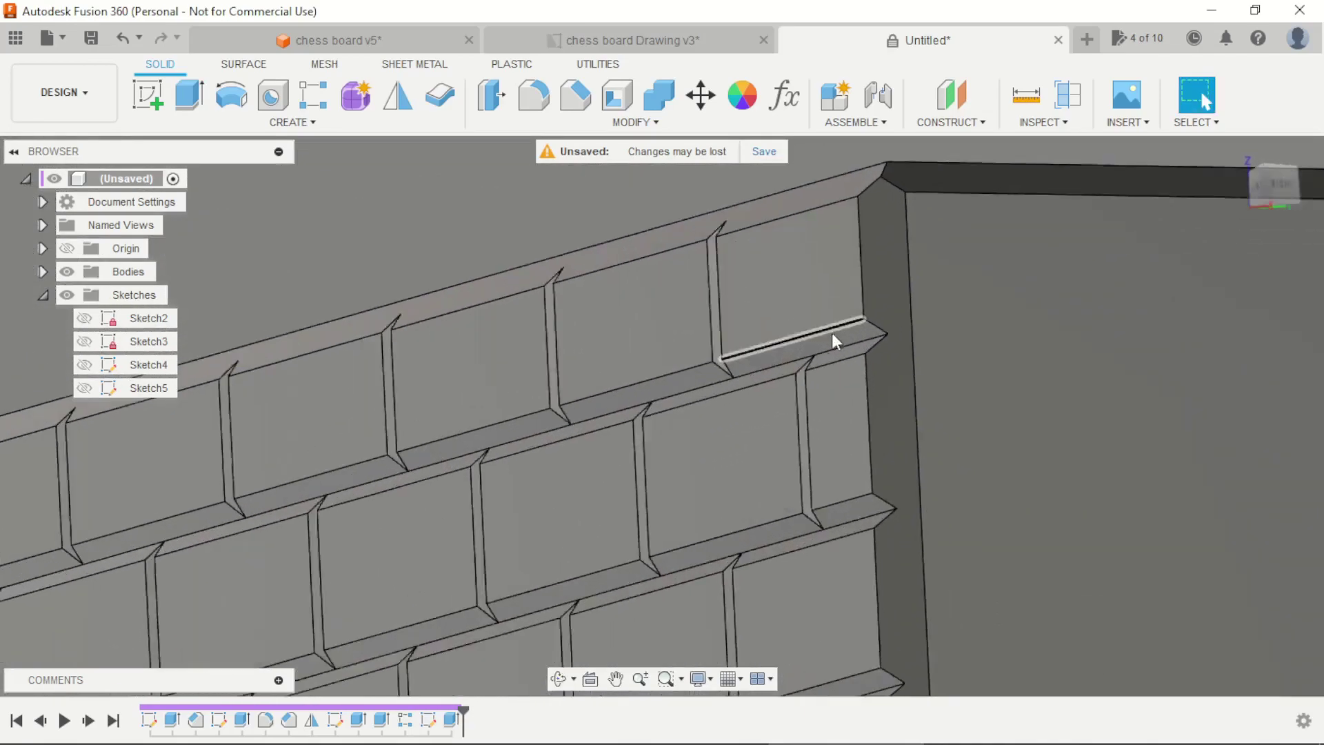
middle_click_drag(773, 424, 848, 482, "shift")
scroll(859, 417, "down", 8)
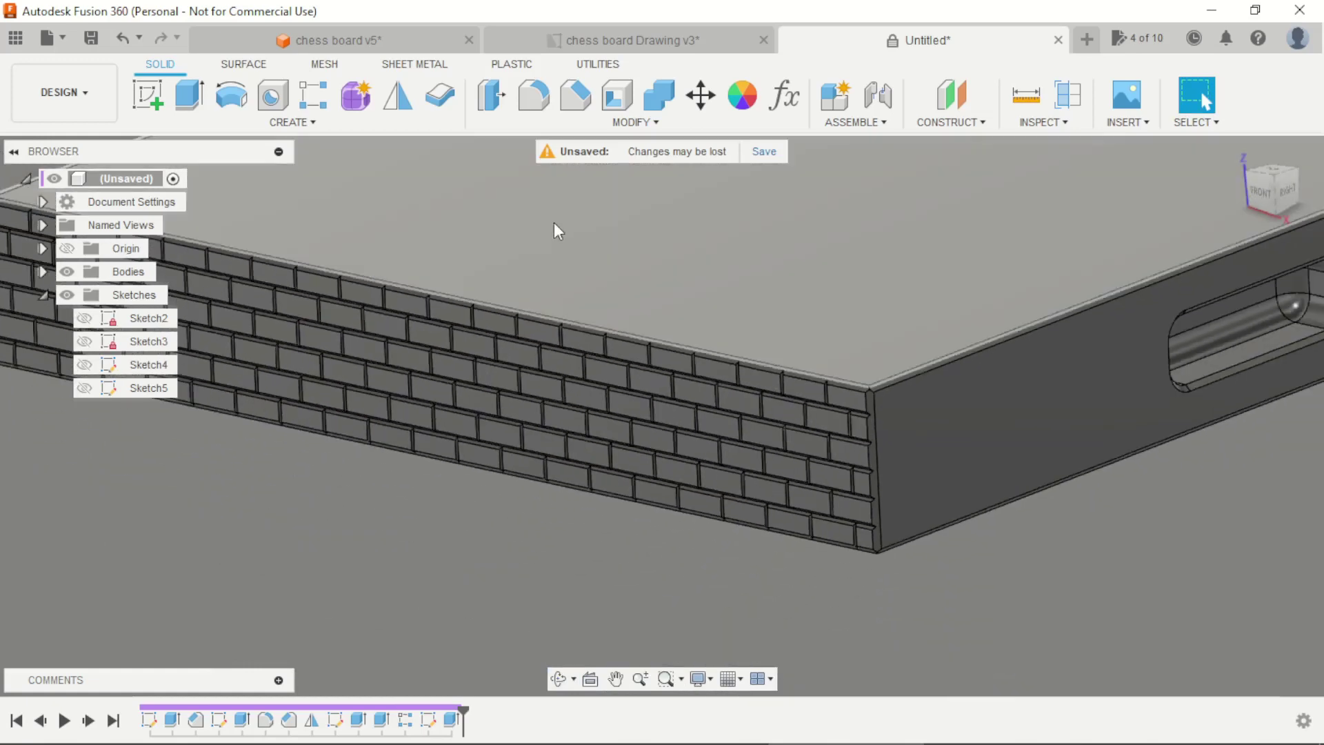
middle_click_drag(557, 231, 455, 648, "shift")
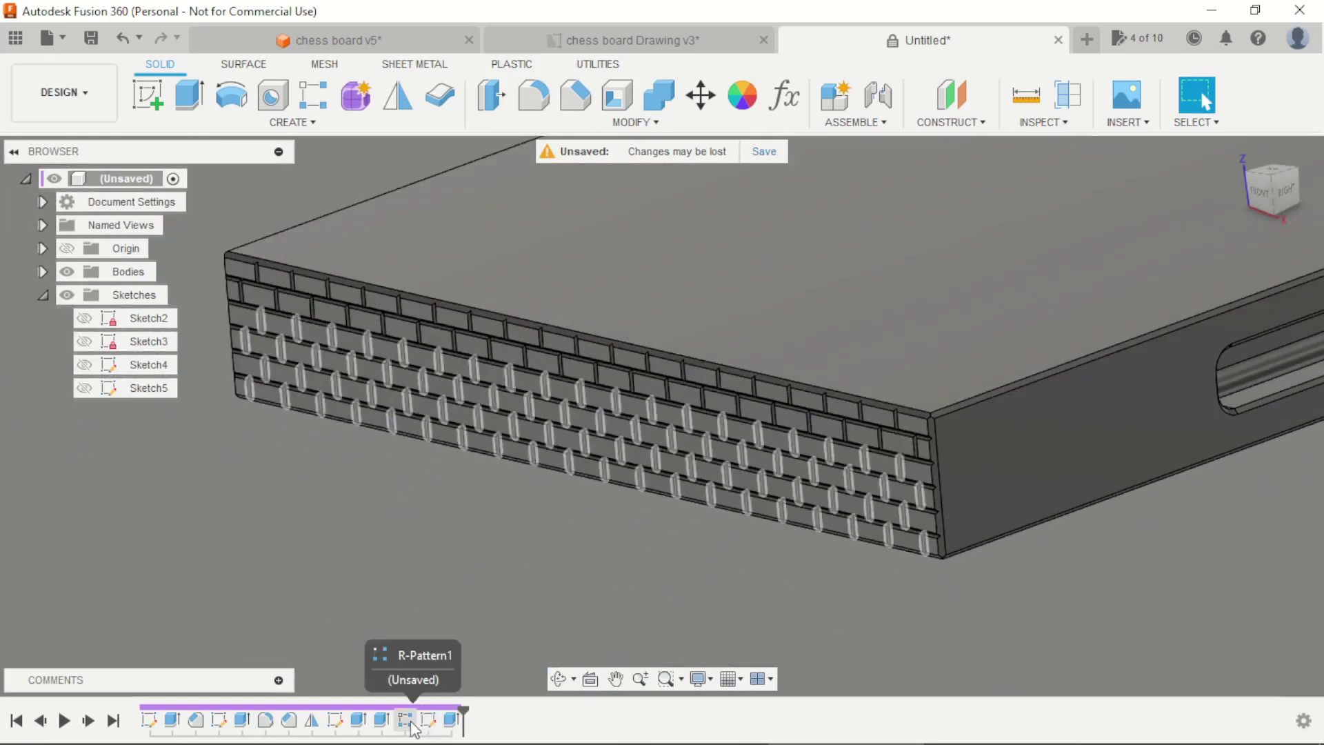
middle_click_drag(526, 607, 537, 609, "shift")
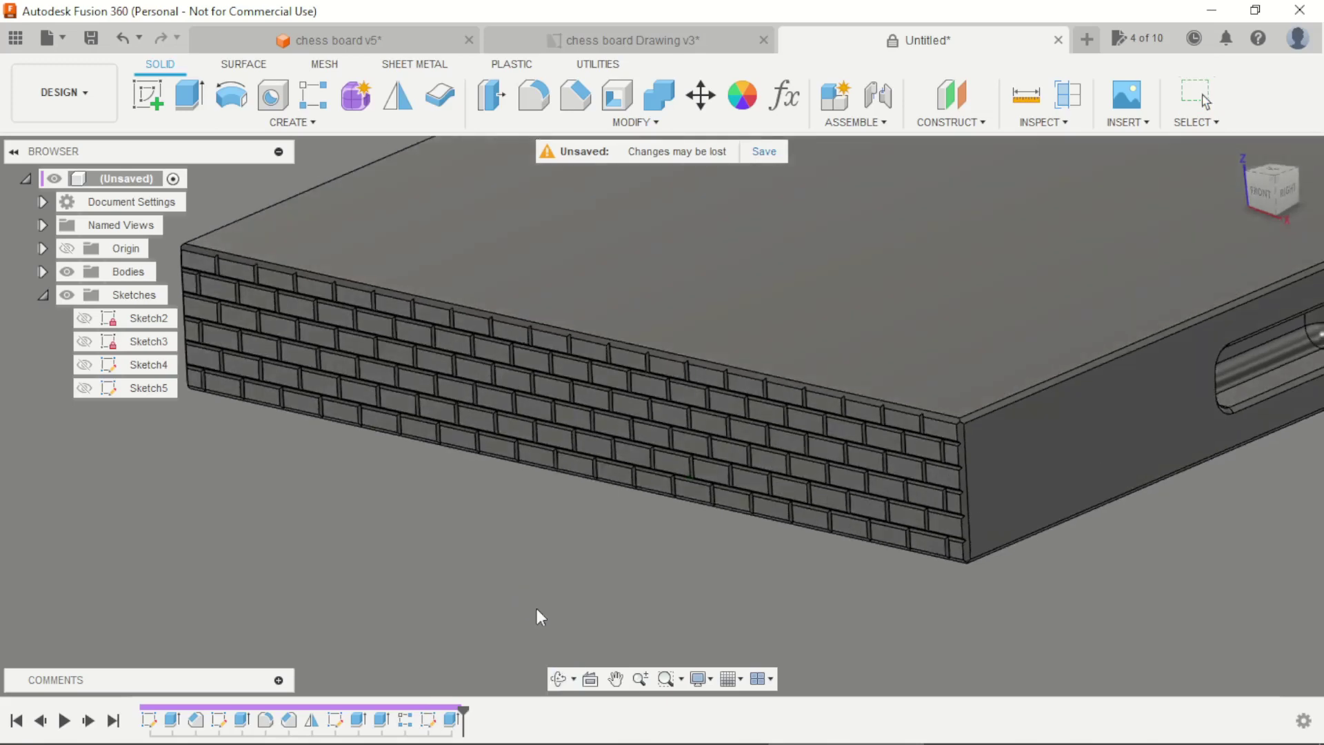
scroll(587, 573, "down", 5)
scroll(494, 482, "up", 5)
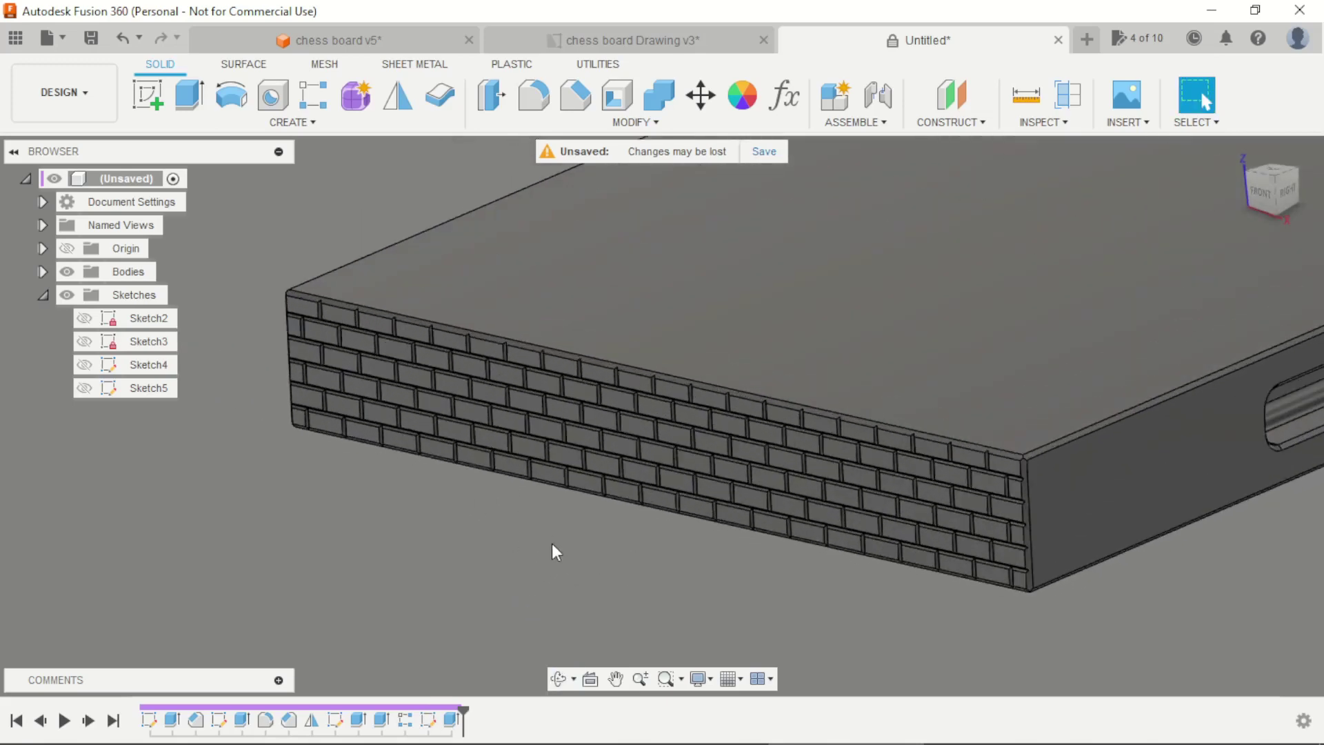
scroll(736, 466, "up", 3)
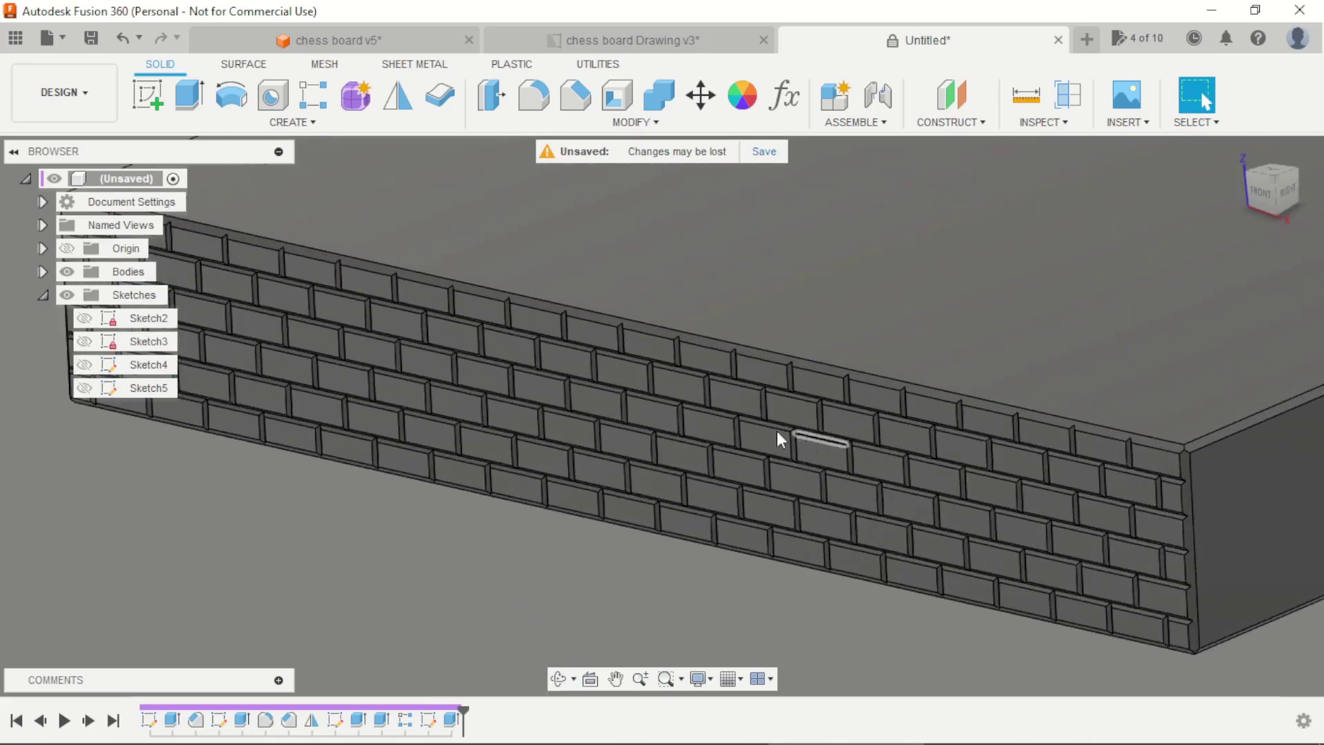
middle_click_drag(742, 437, 664, 607, "shift")
key("F6")
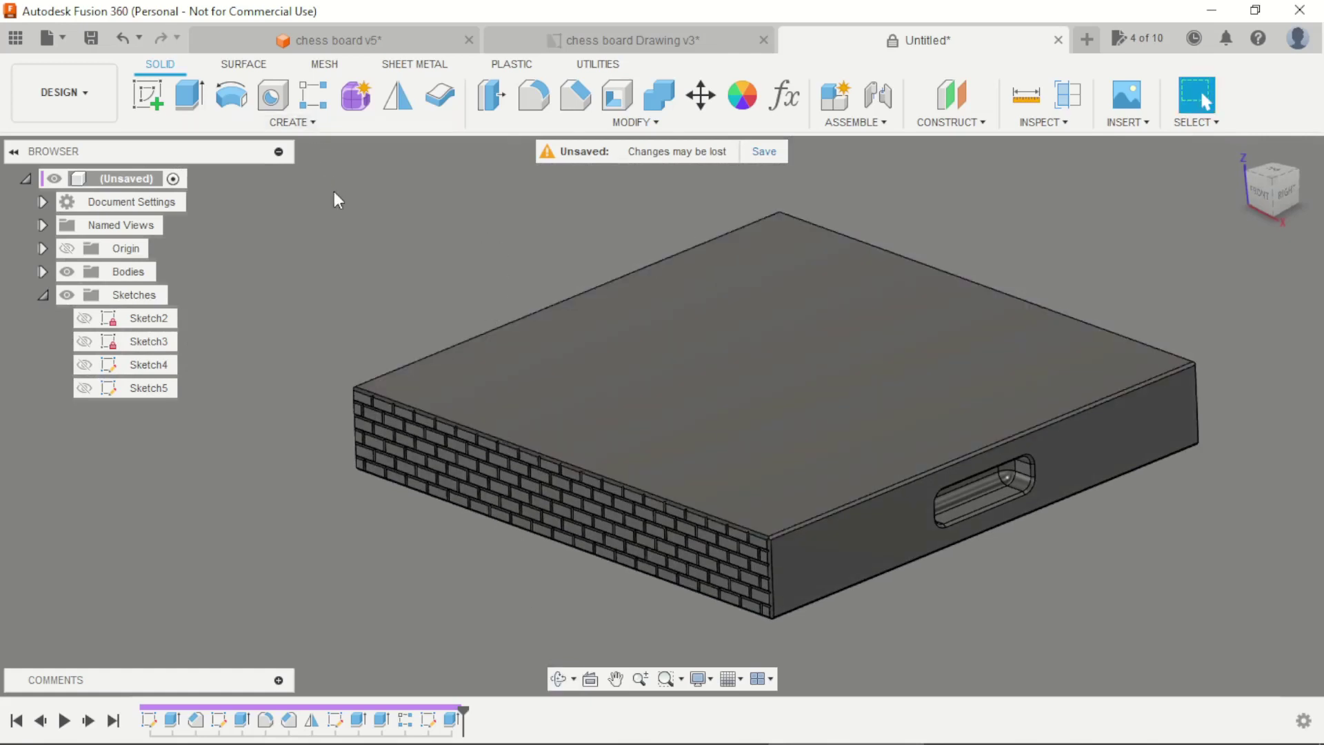
Make a circular pattern of the Extrude3 slots, R-Pattern1 and the final brick cut
left_click(316, 96)
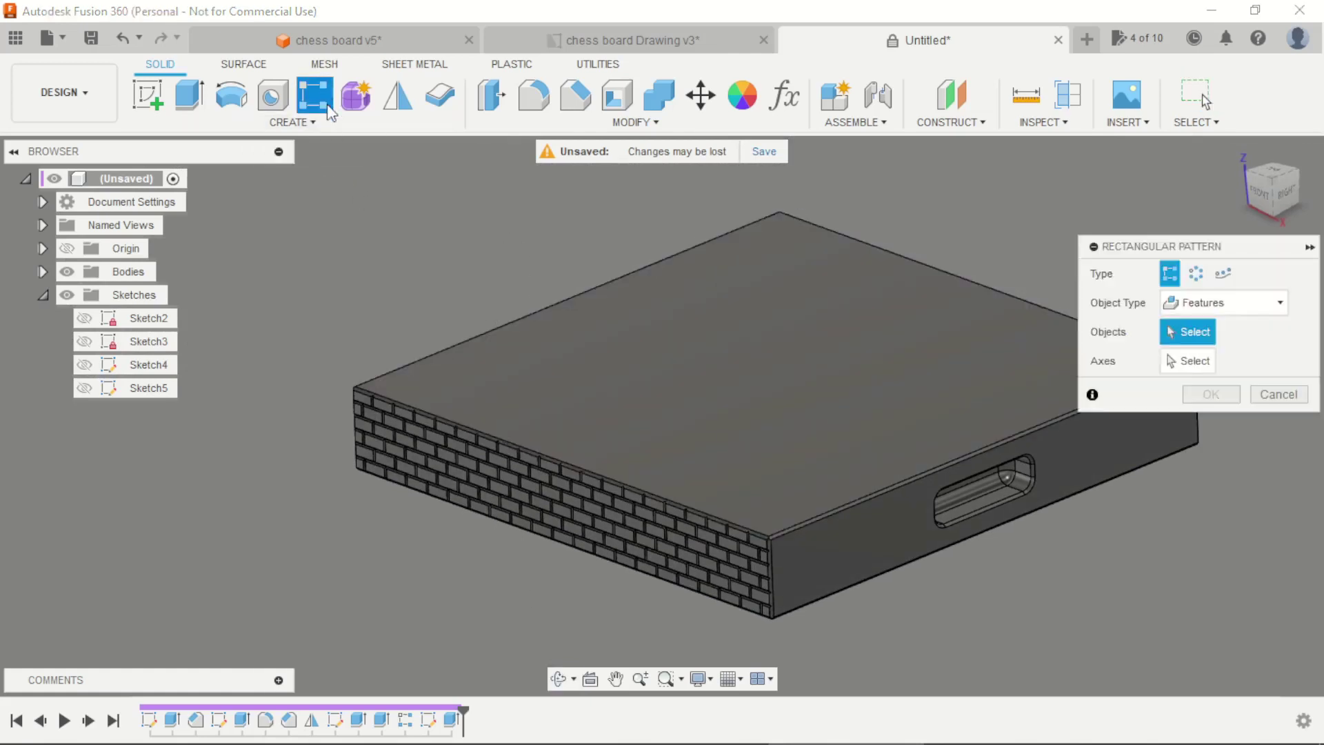
left_click(1296, 396)
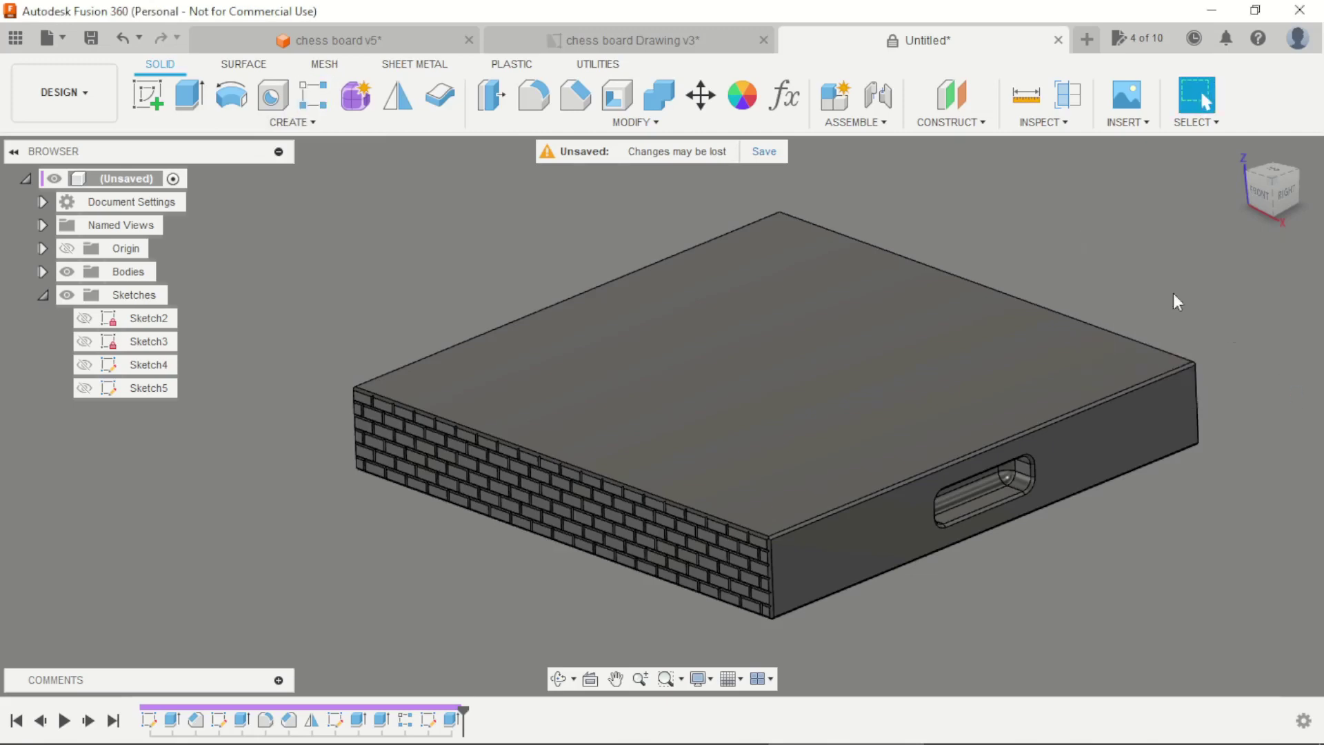
key("Return")
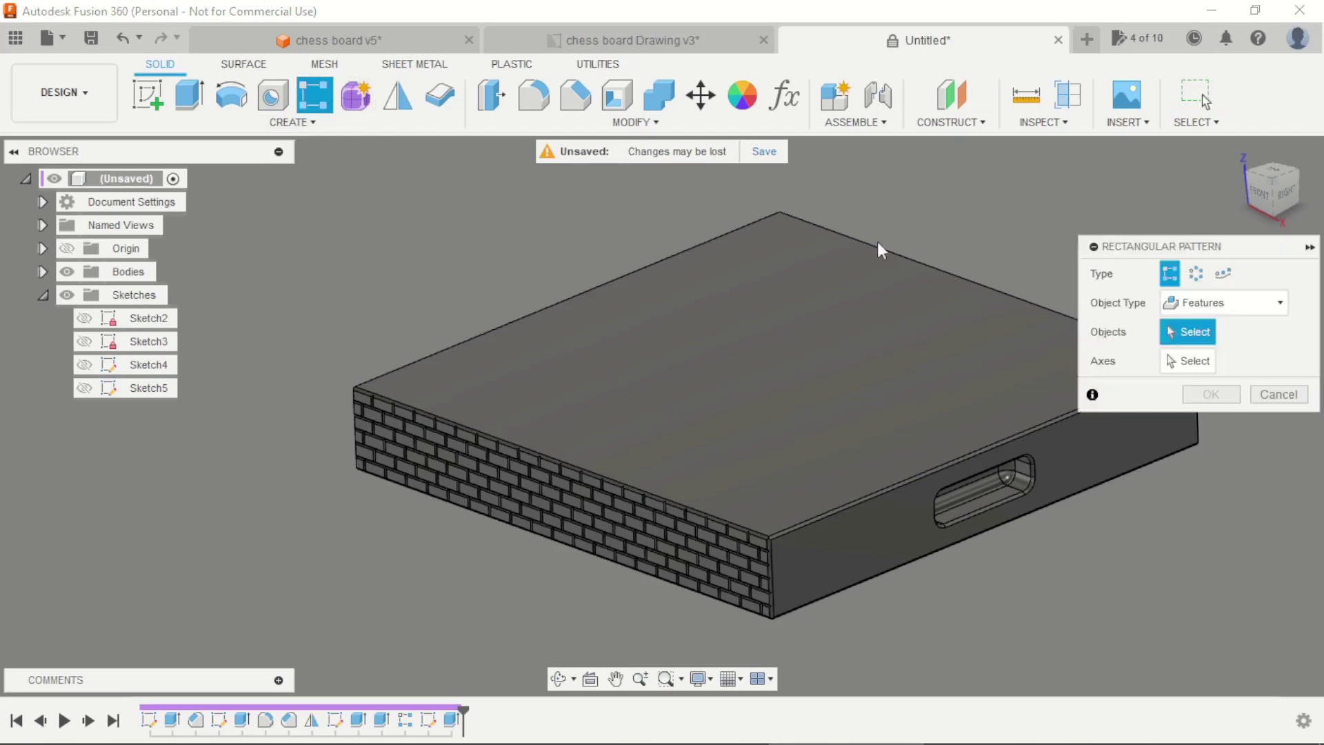
left_click(1196, 274)
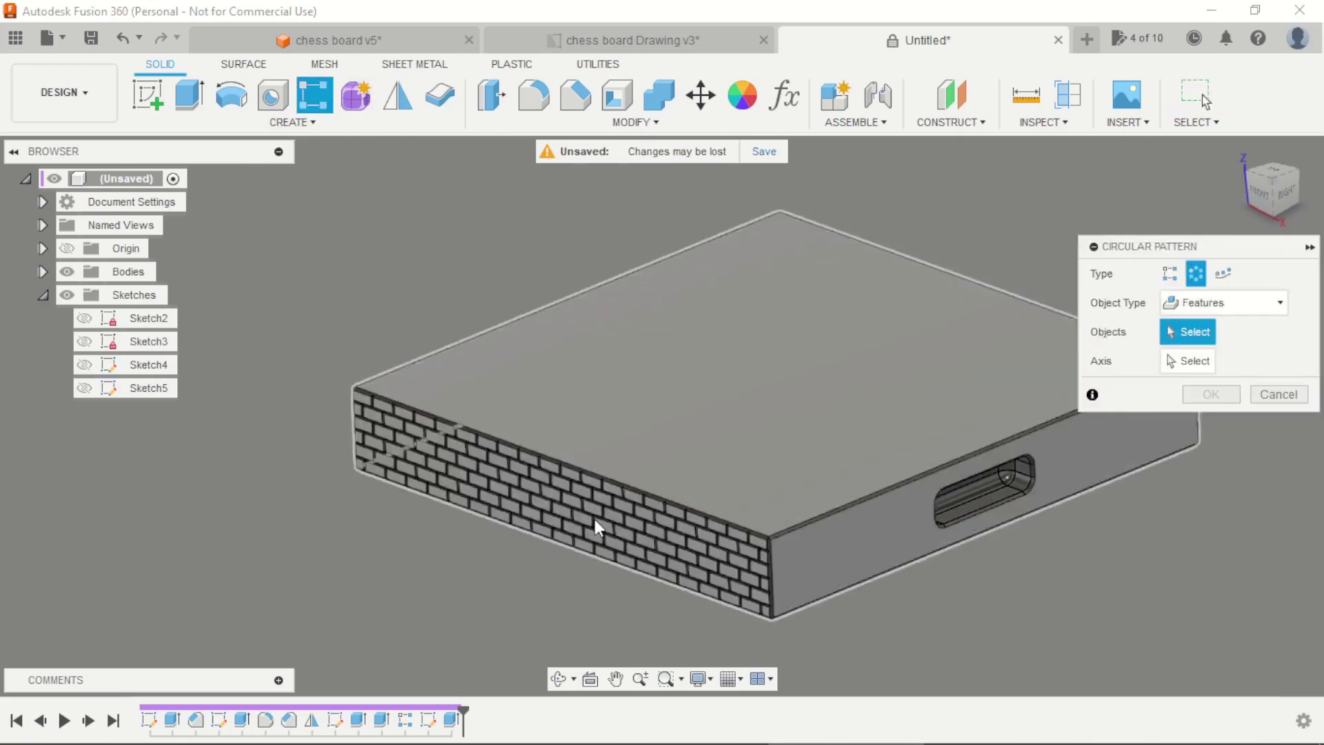
left_click(358, 720)
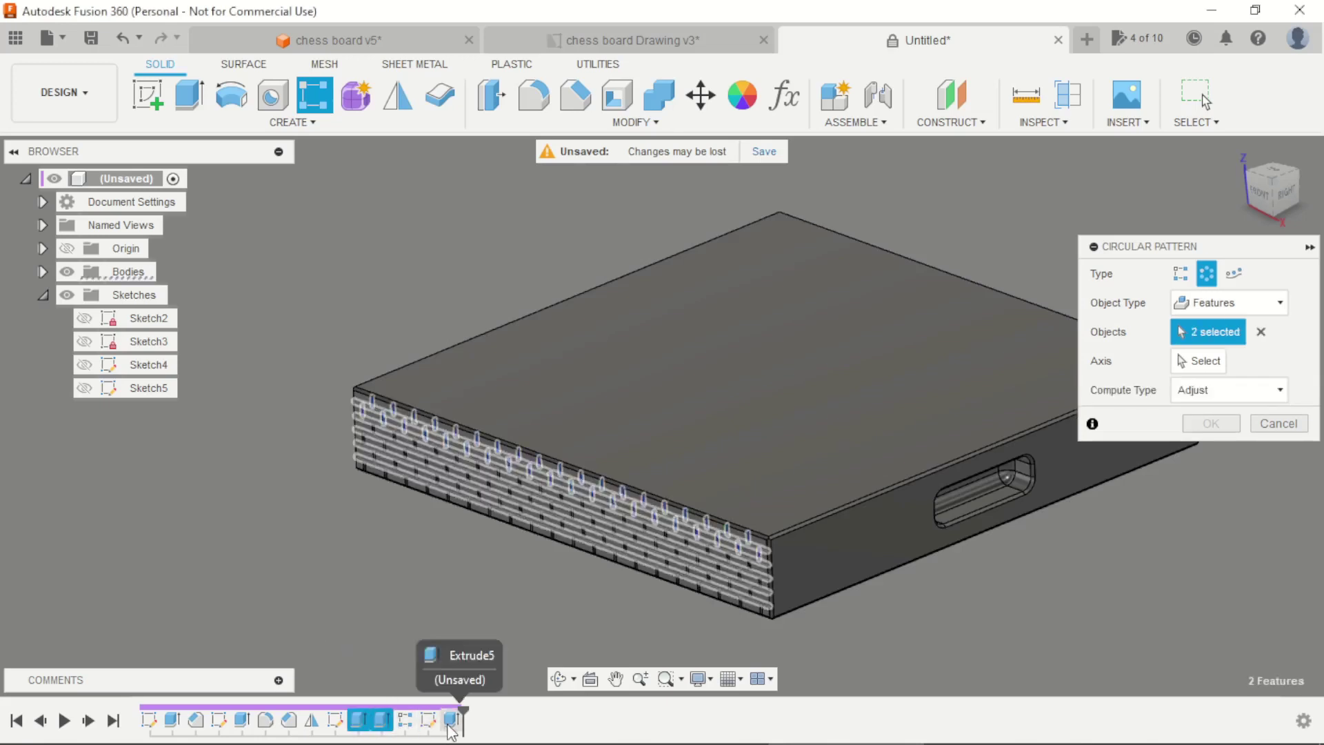
left_click(406, 722)
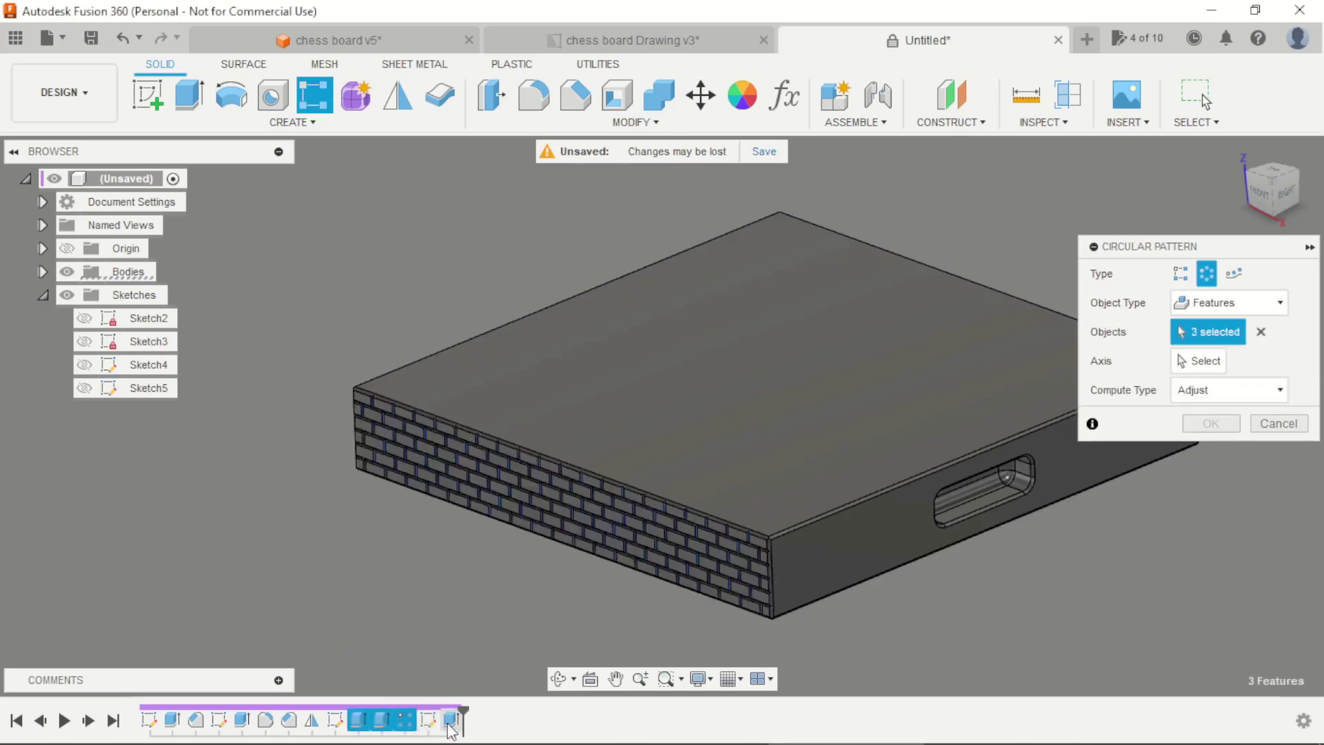
left_click(452, 721)
Rotate the pattern about the vertical Z axis with Quantity 4 and Optimized compute type
scroll(506, 578, "up", 3)
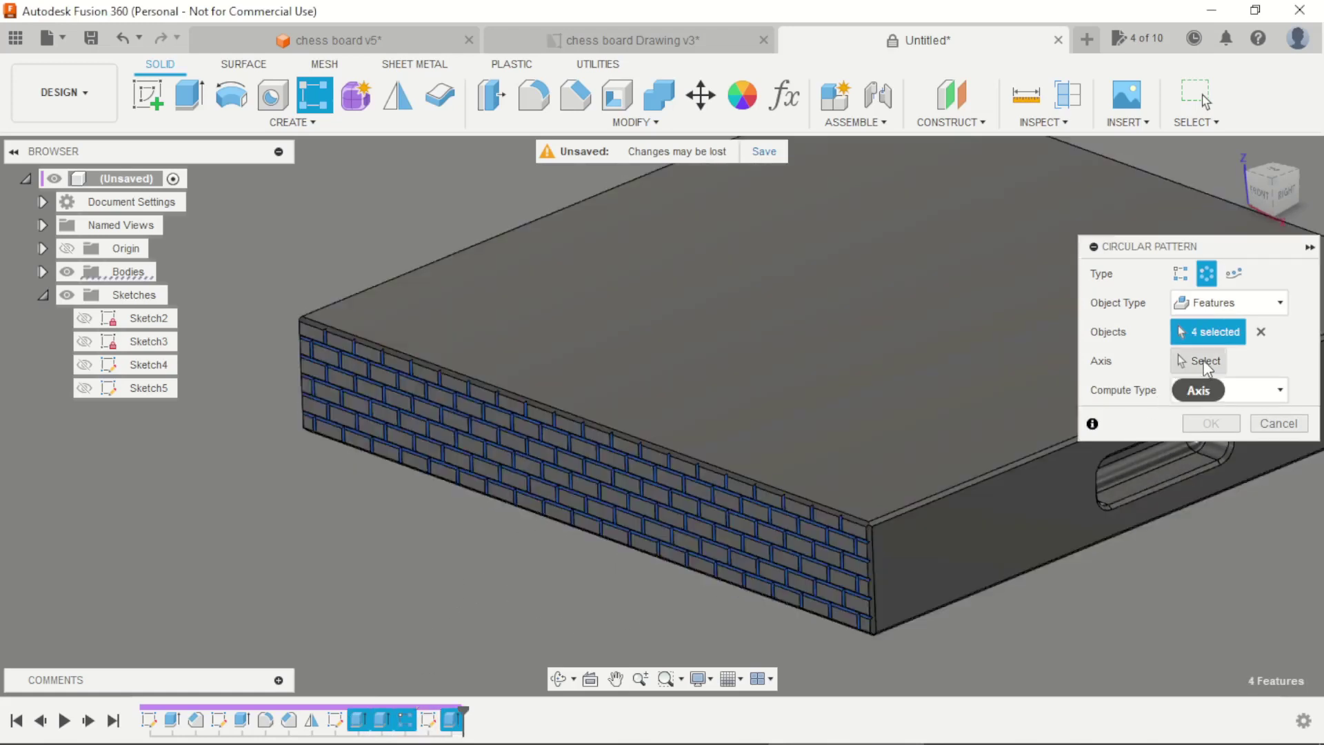
left_click(1206, 364)
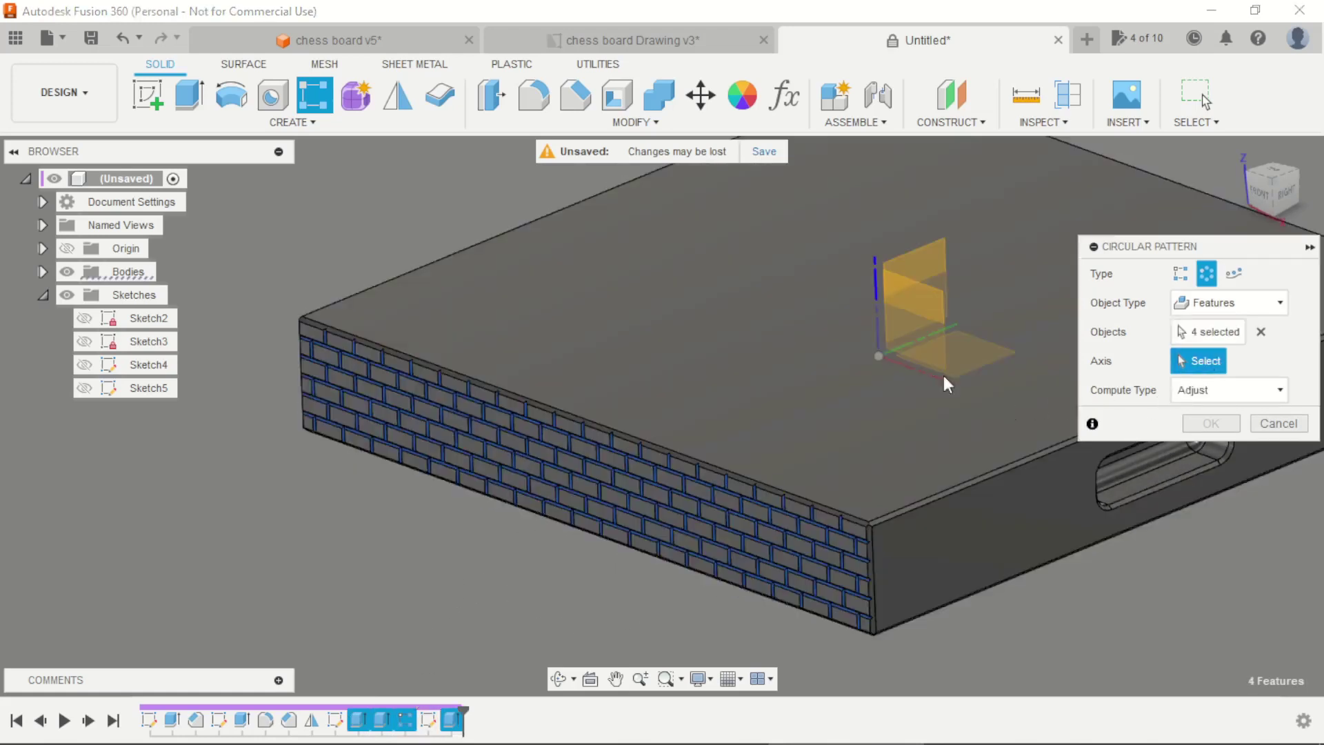
left_click(639, 360)
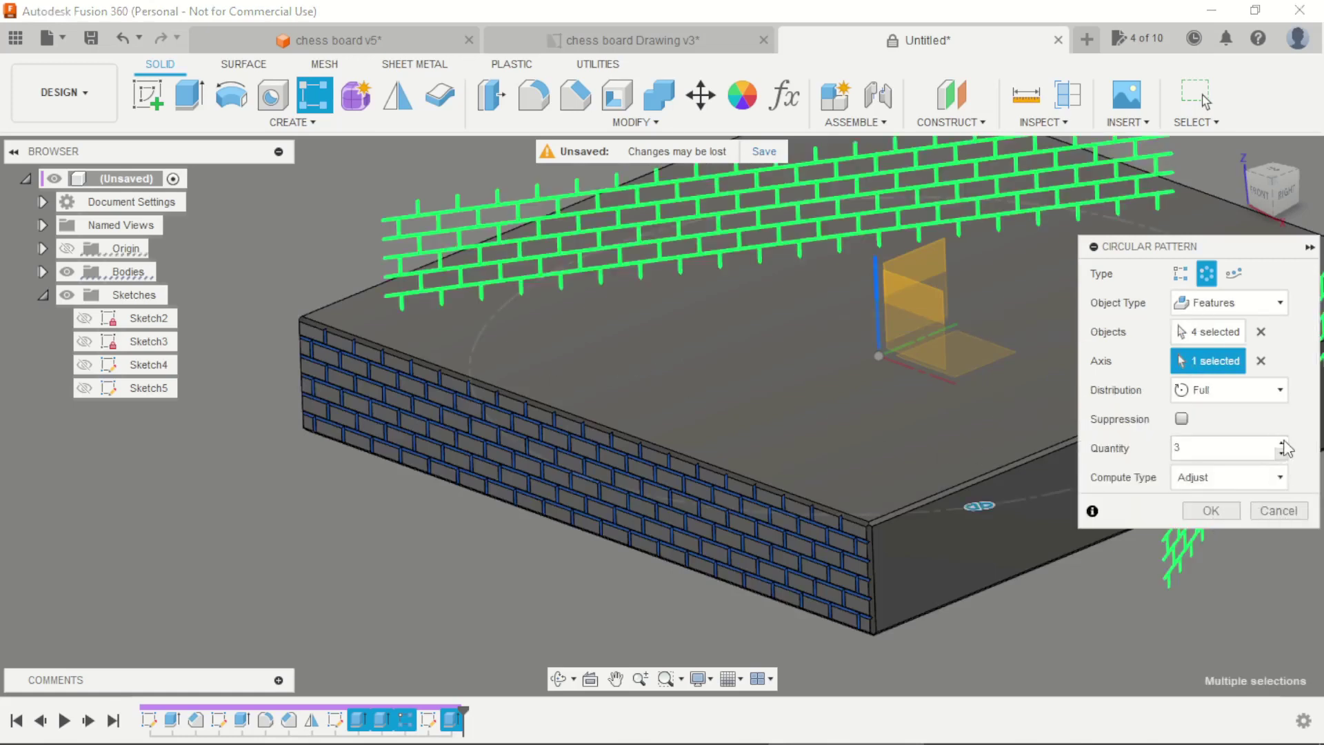
left_click(1281, 477)
left_click(1237, 499)
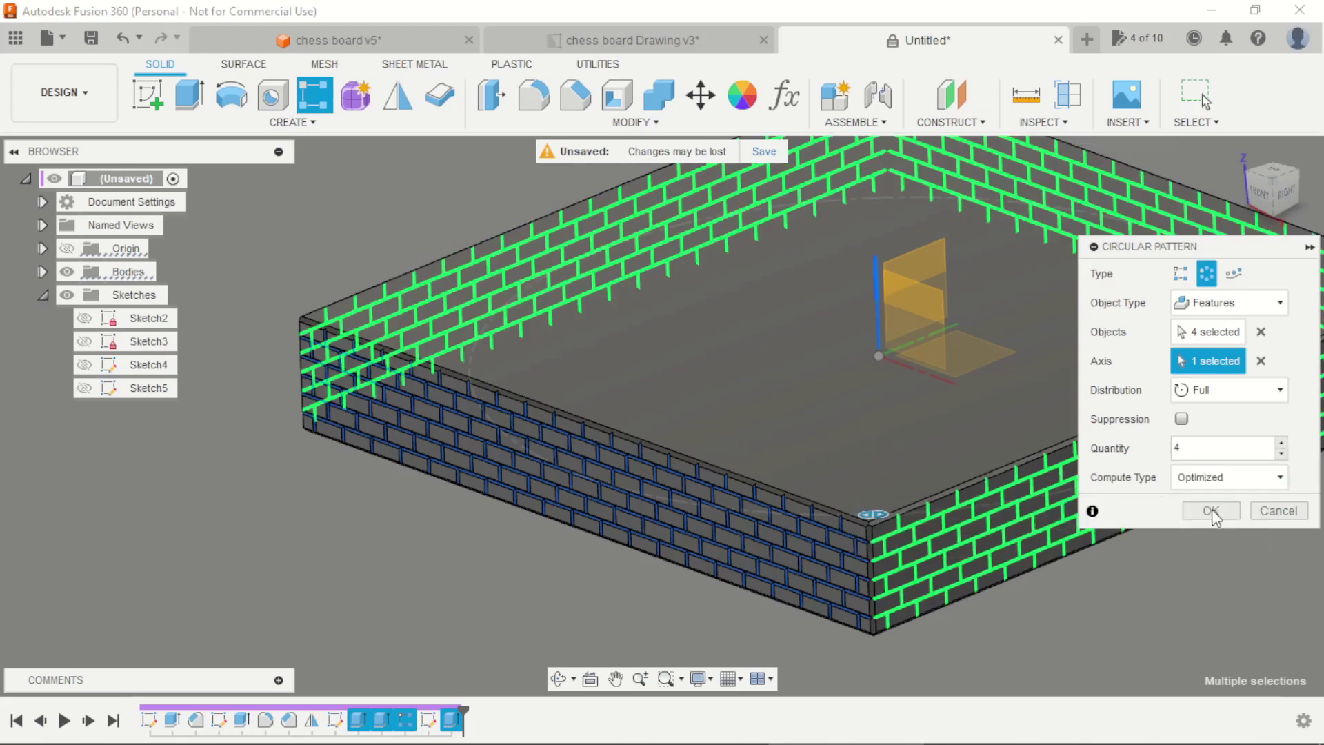
Commit the circular brick pattern and orbit around to inspect all four brick-textured walls
left_click(1212, 512)
scroll(916, 591, "down", 5)
middle_click_drag(916, 591, 893, 541, "shift")
scroll(927, 627, "up", 8)
scroll(763, 287, "up", 5)
scroll(763, 287, "down", 6)
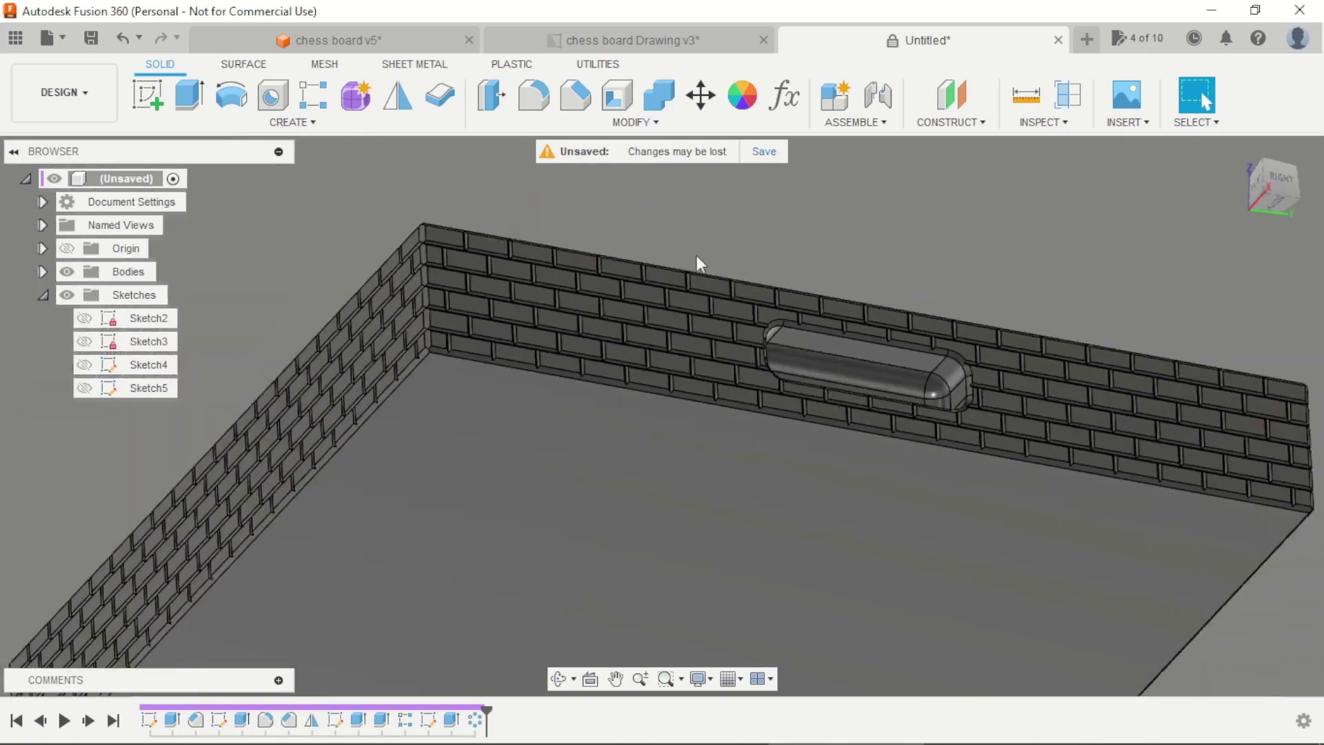
scroll(967, 316, "up", 5)
middle_click_drag(937, 285, 979, 378, "shift")
scroll(971, 437, "down", 3)
scroll(970, 437, "down", 5)
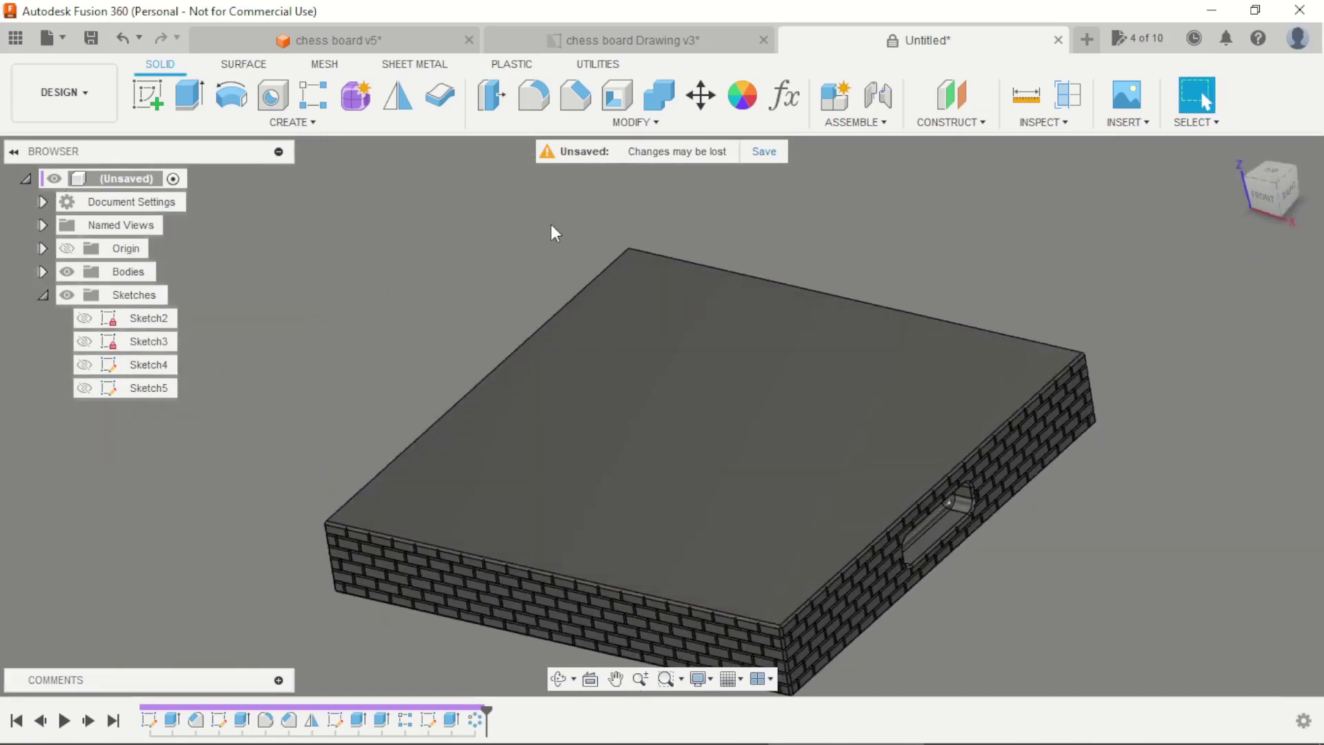
scroll(552, 225, "down", 2)
Start a sketch on the board's top face and draw a line from above to below the board
left_click(157, 93)
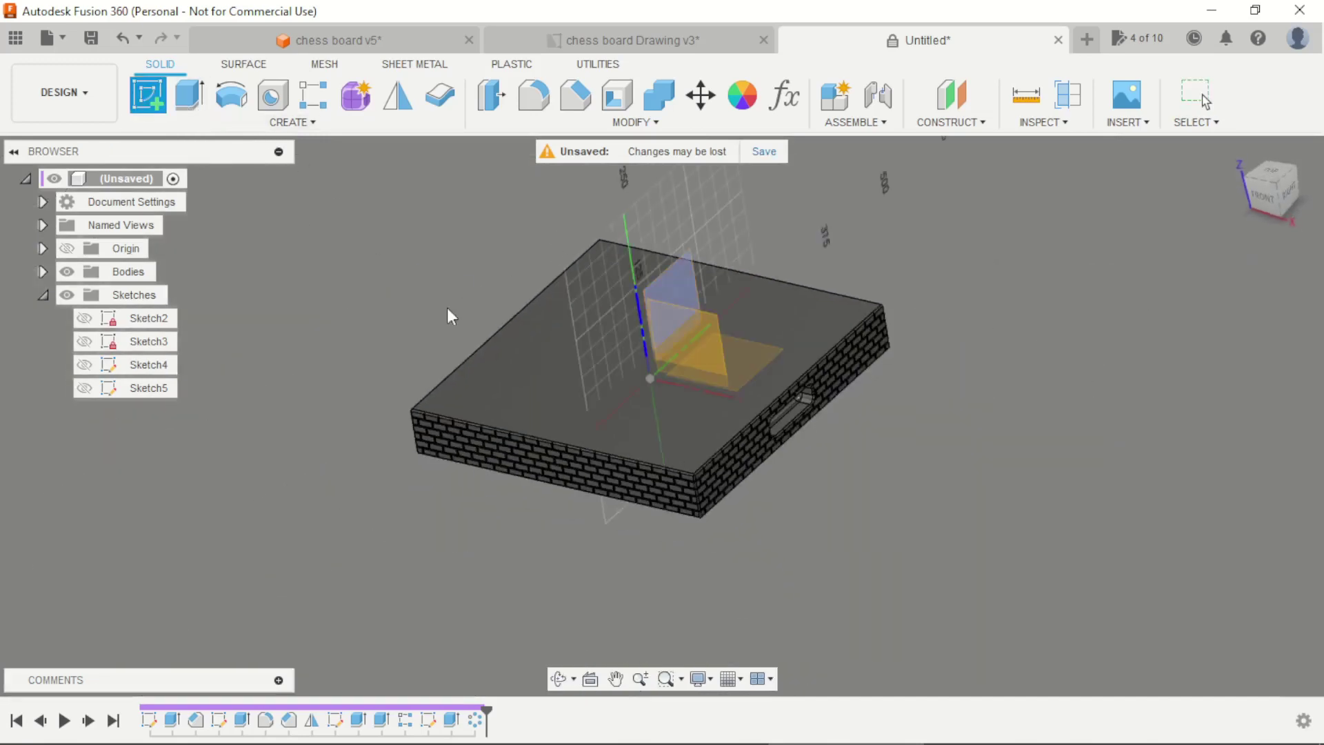
left_click(531, 378)
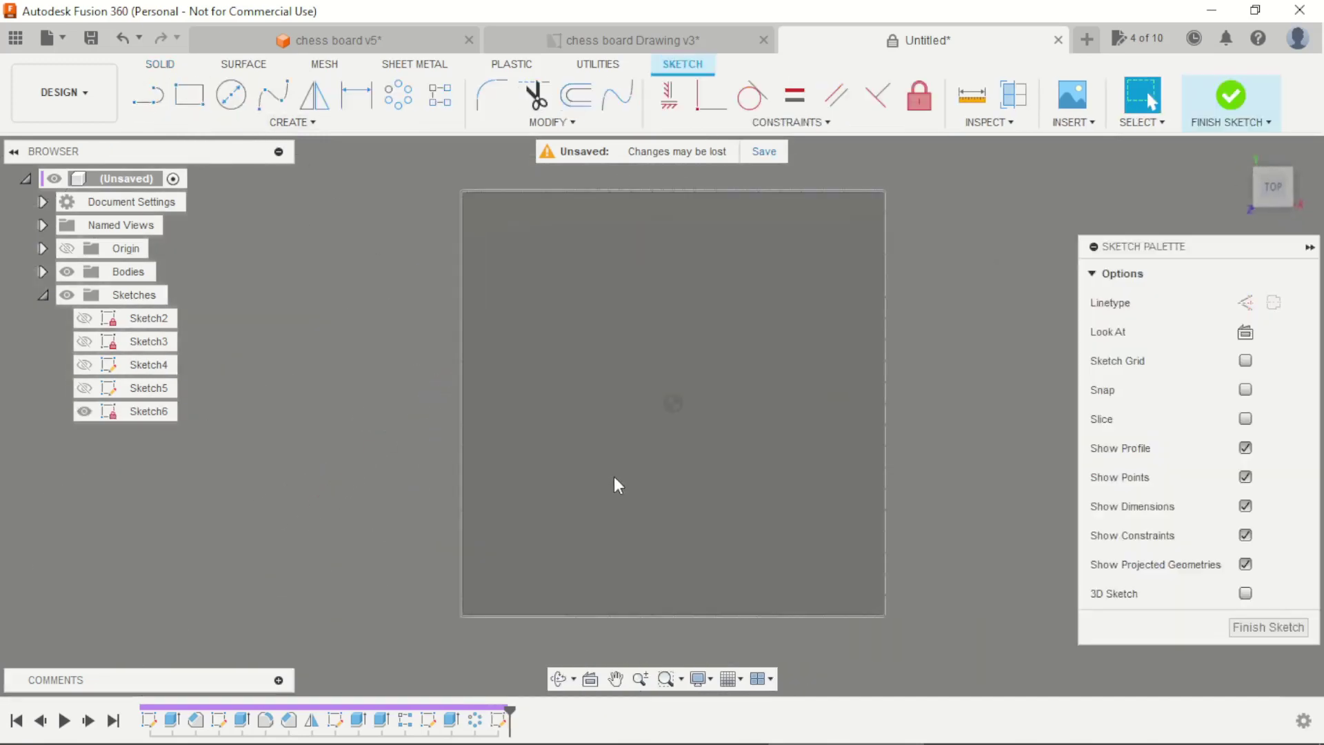
left_click(148, 95)
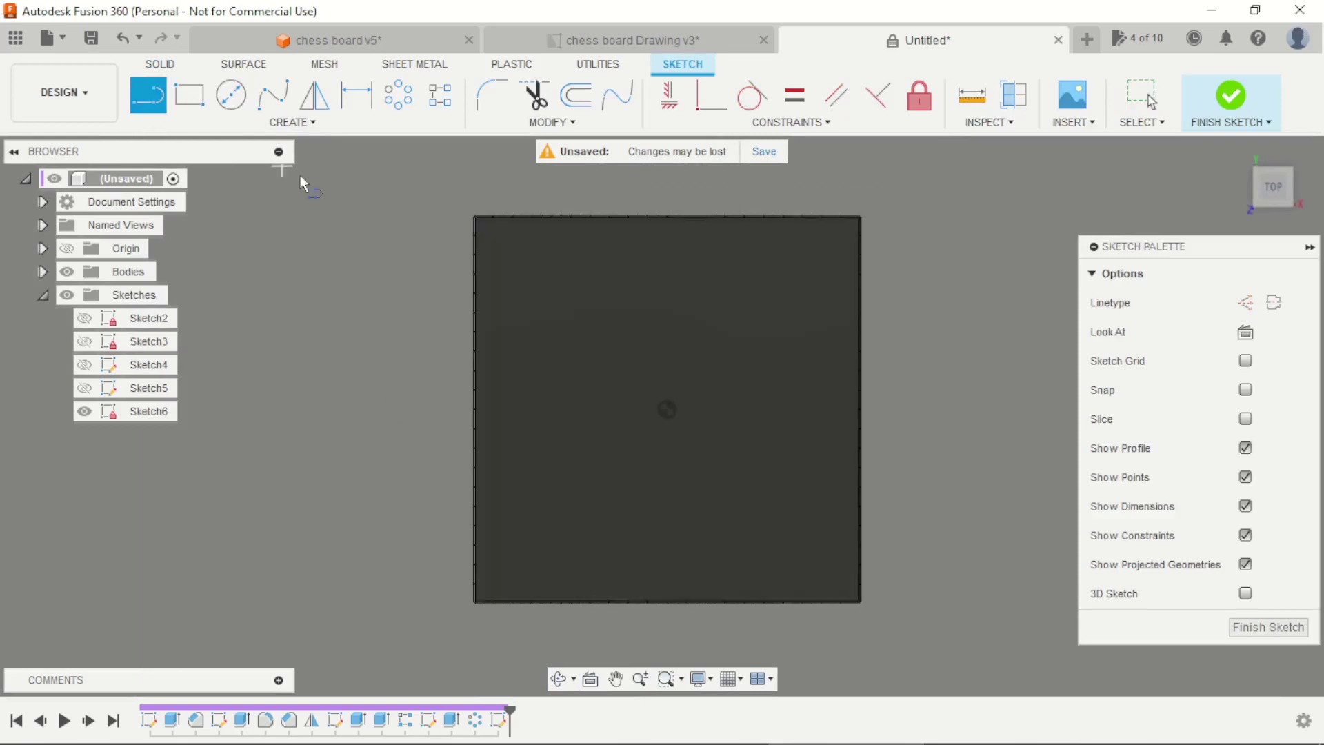
scroll(608, 396, "down", 2)
left_click(651, 260)
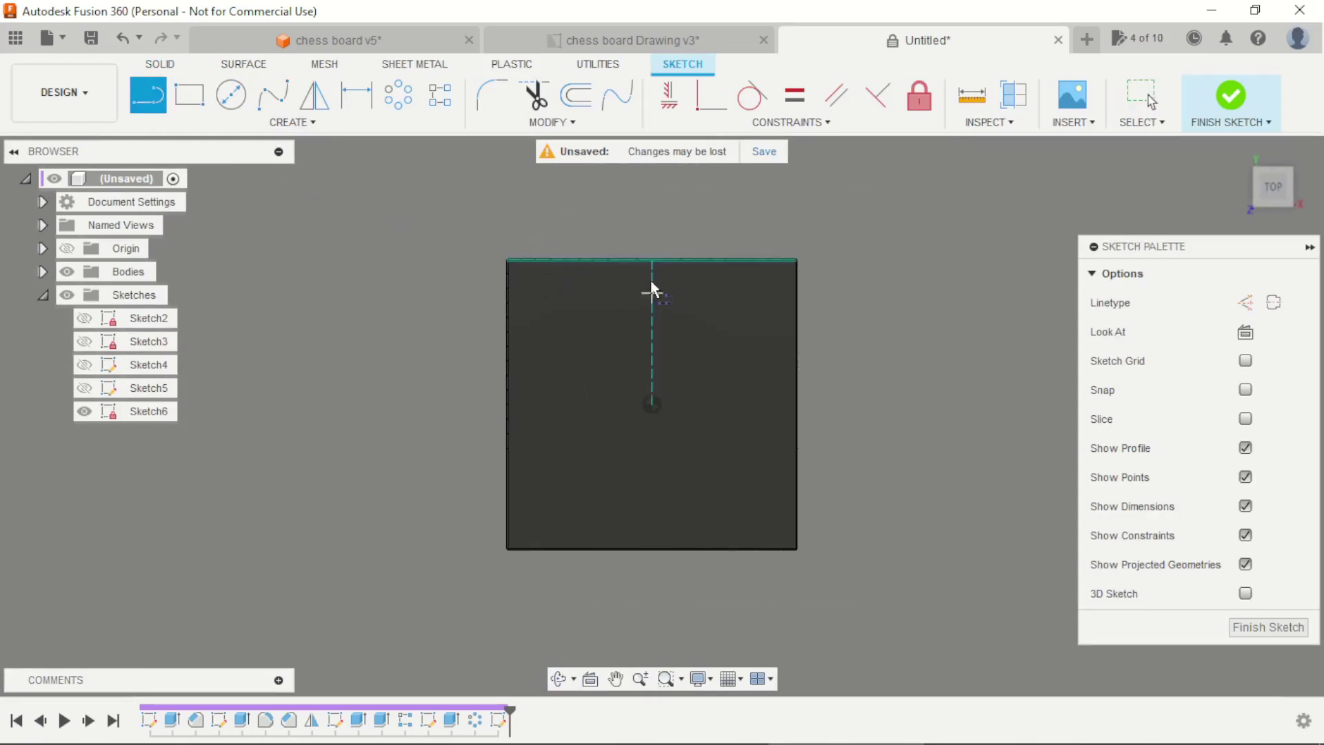
left_click(624, 190)
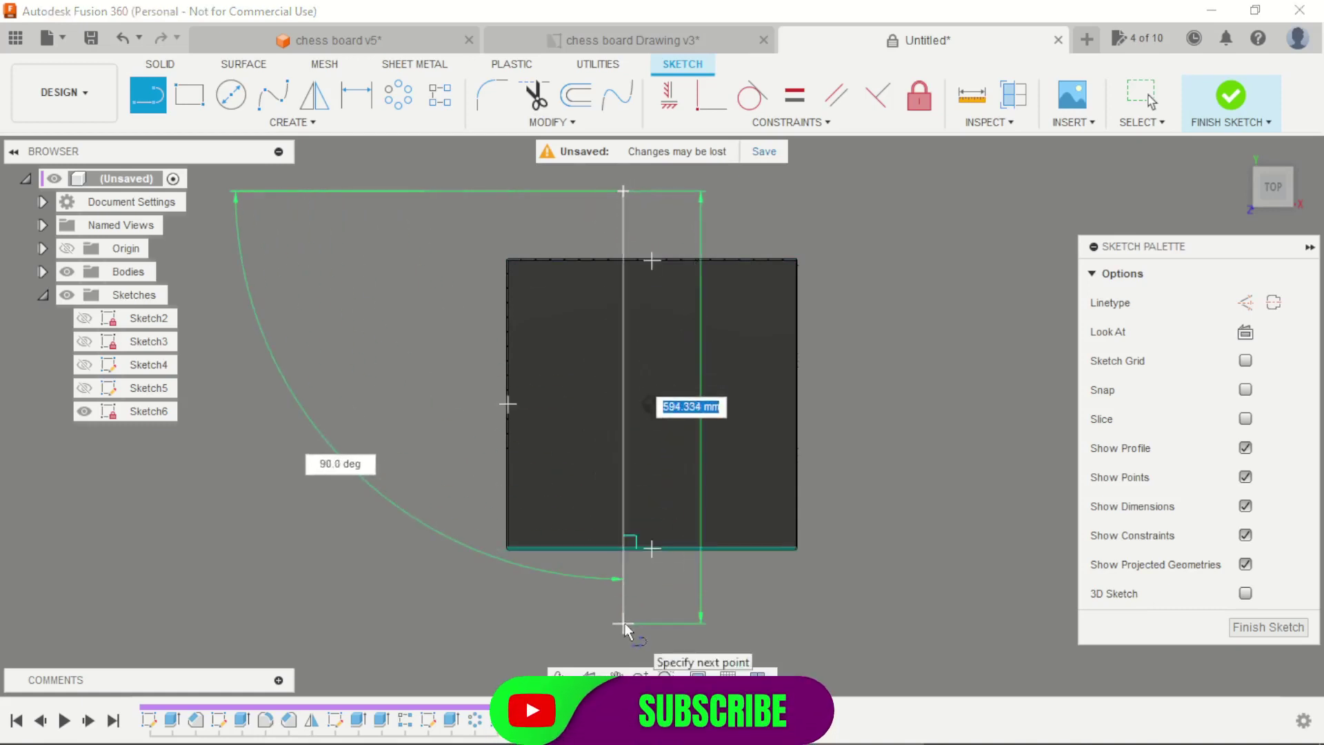
left_click(607, 623)
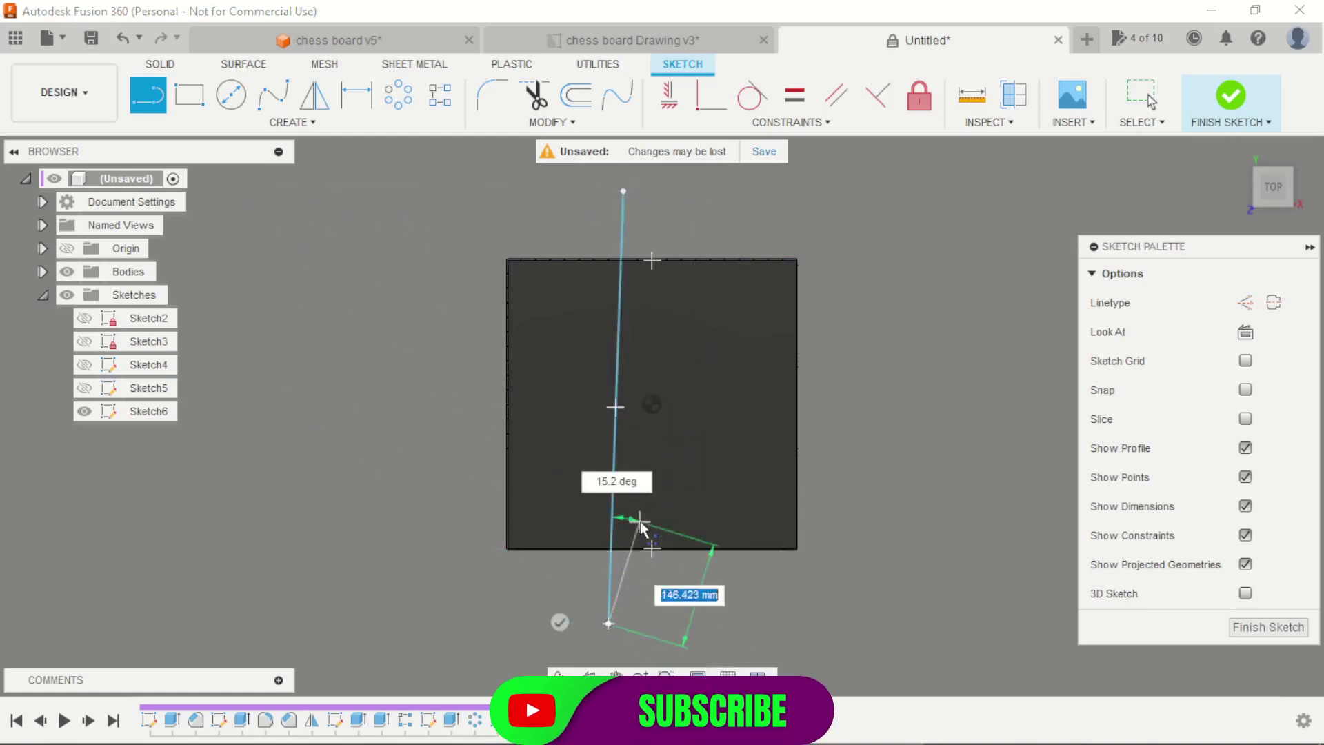
scroll(564, 458, "down", 1)
key("Escape")
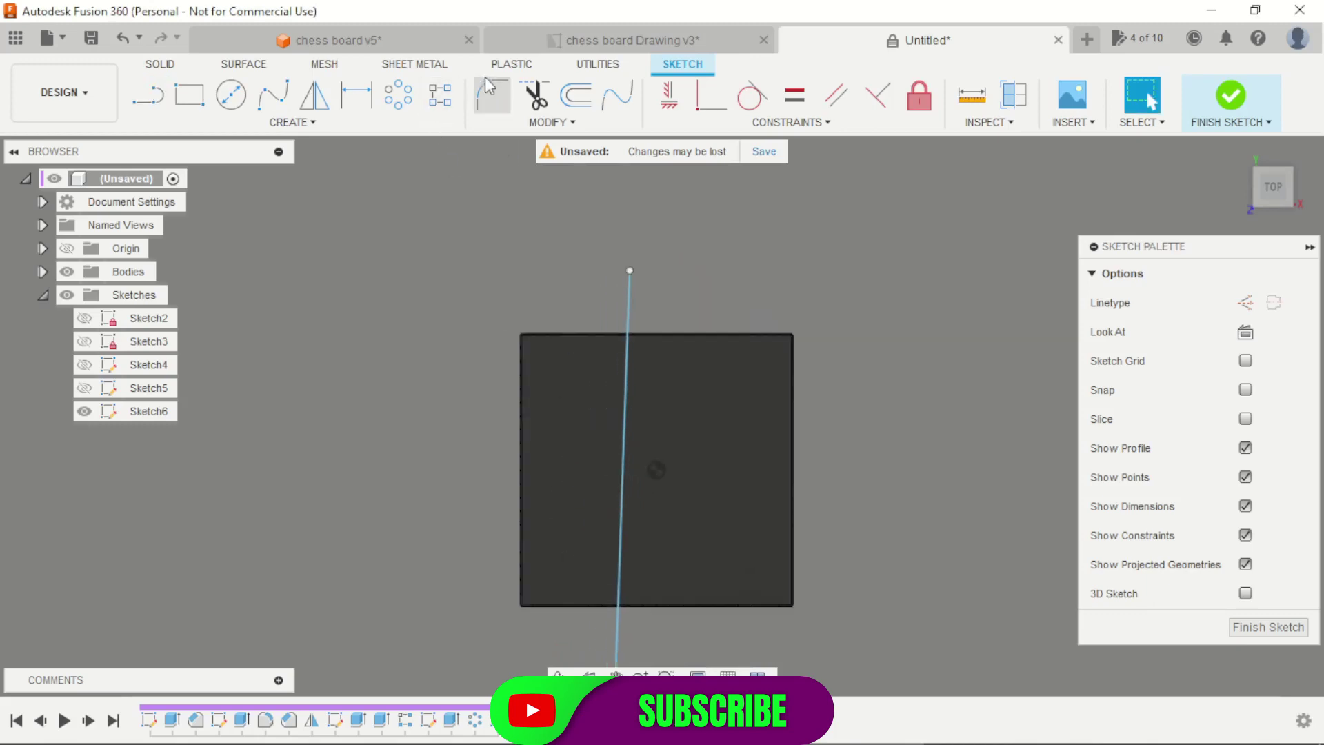
Constrain the slanted line to be vertical
left_click(669, 94)
left_click(628, 319)
scroll(628, 311, "down", 2)
scroll(641, 346, "up", 3)
key("Escape")
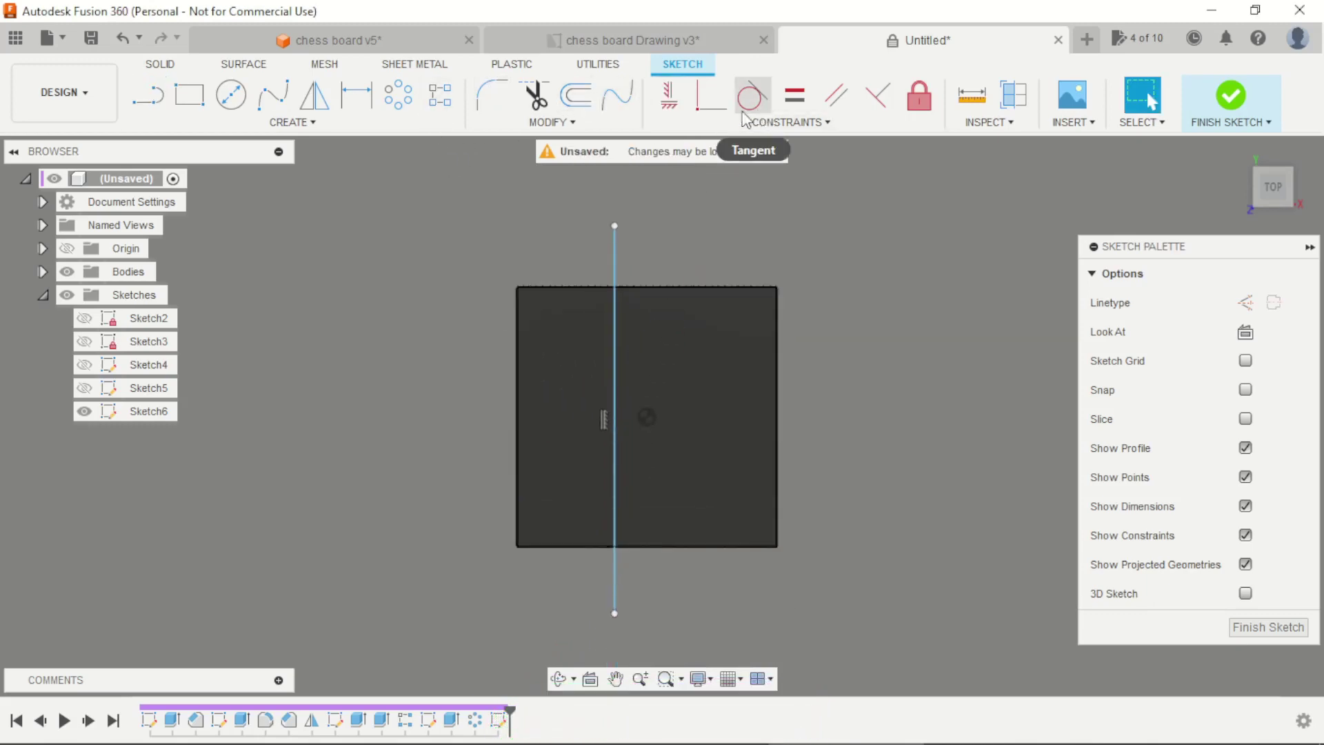
Apply a MidPoint constraint tying the vertical line's midpoint to the sketch origin
left_click(817, 124)
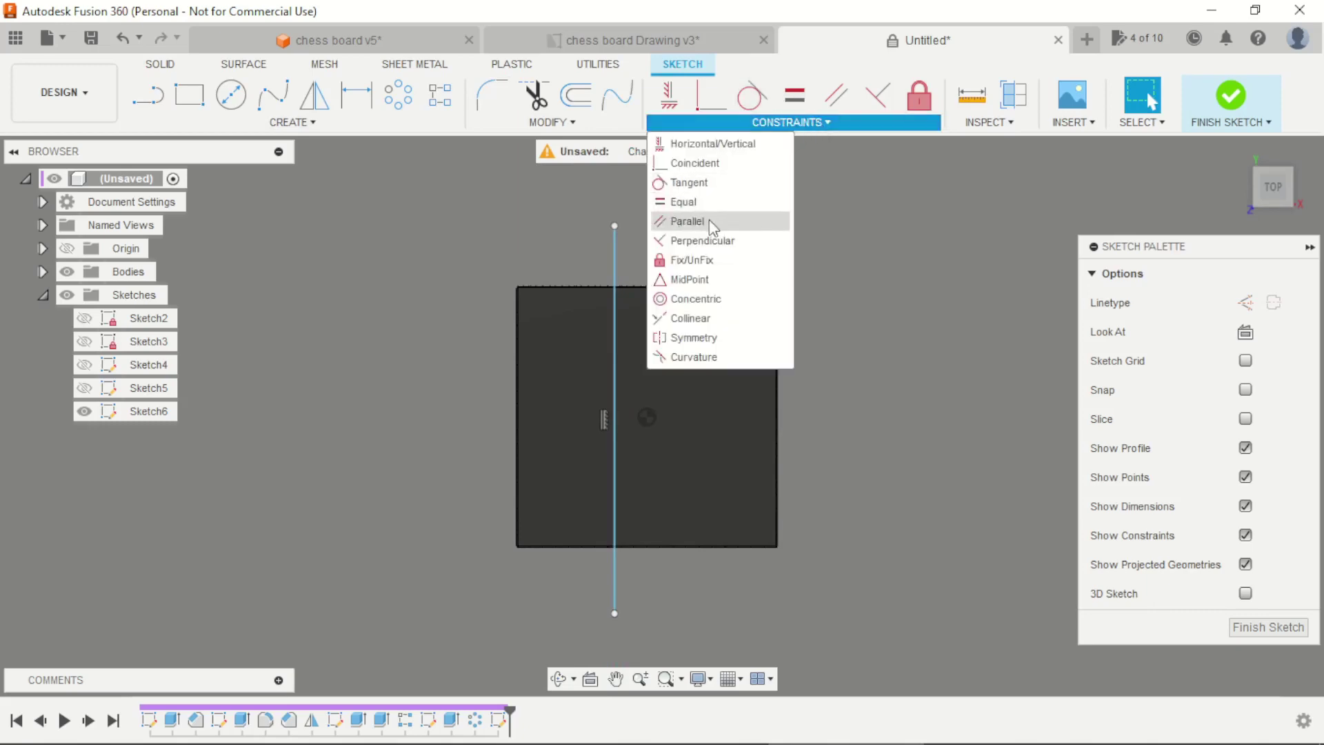
left_click(690, 279)
left_click(619, 260)
left_click(647, 417)
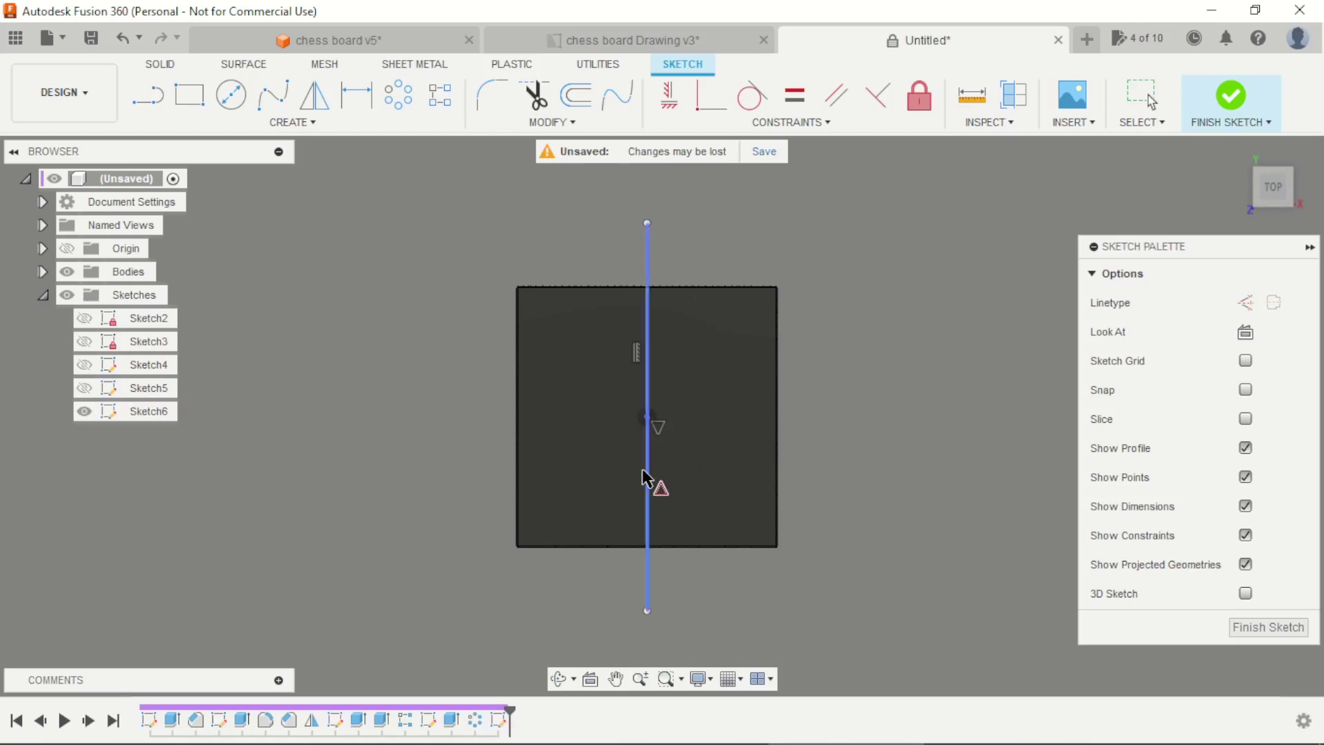
scroll(722, 509, "up", 2)
scroll(701, 502, "down", 3)
scroll(710, 465, "up", 3)
key("Escape")
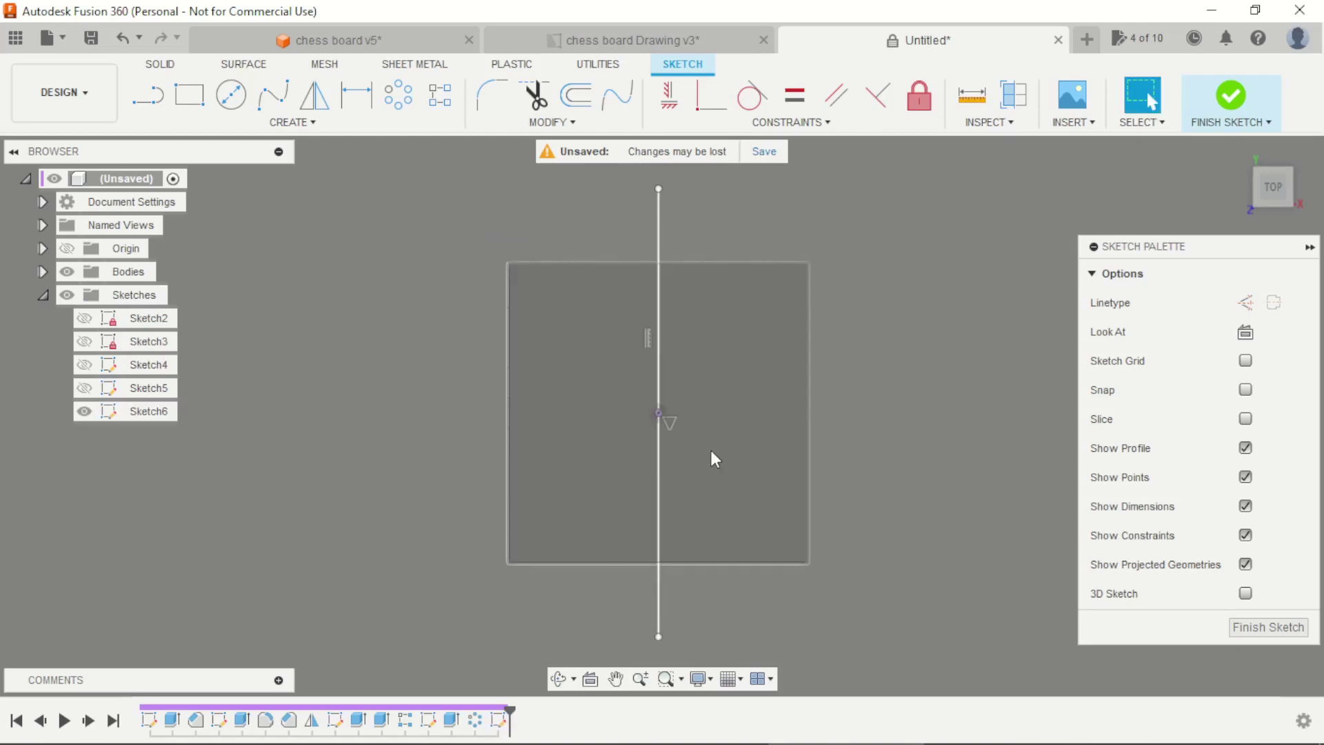
scroll(832, 378, "up", 1)
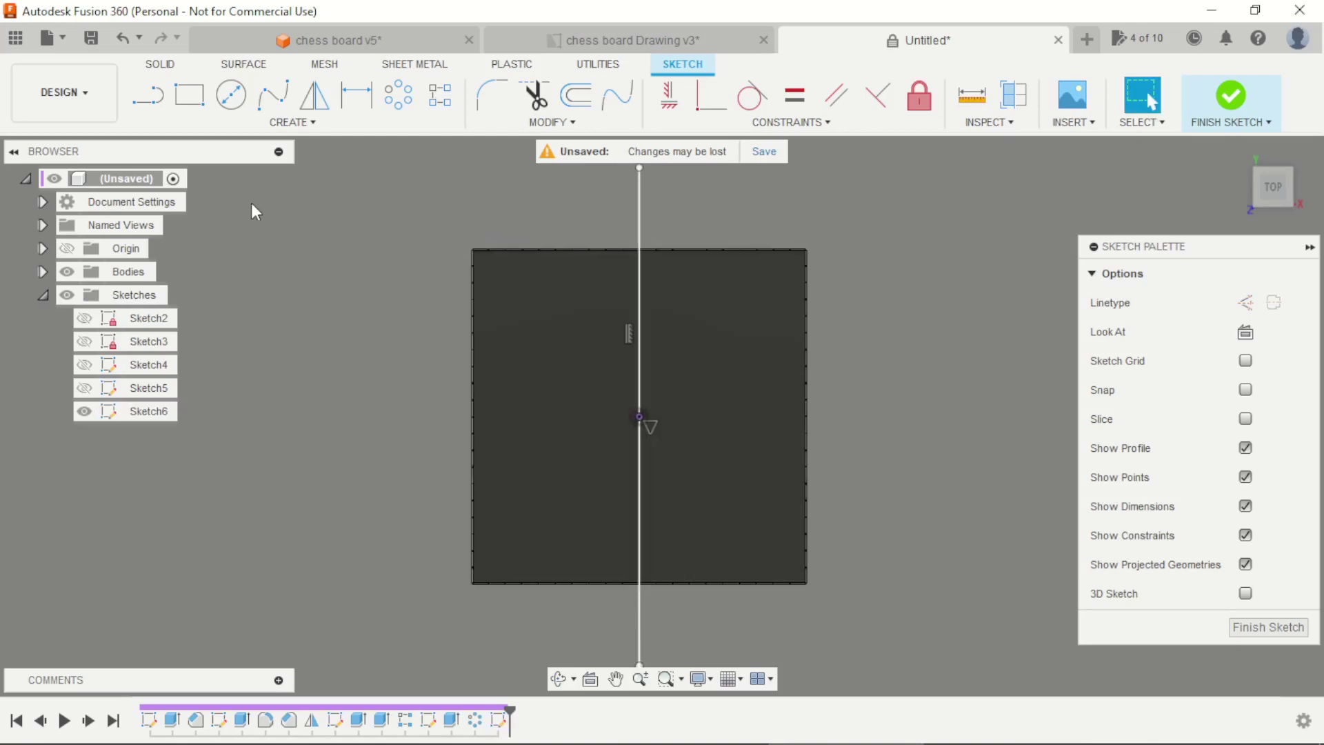
Rectangular-pattern the vertical line into 7 copies spaced 400/8 mm with Symmetric direction
left_click(435, 94)
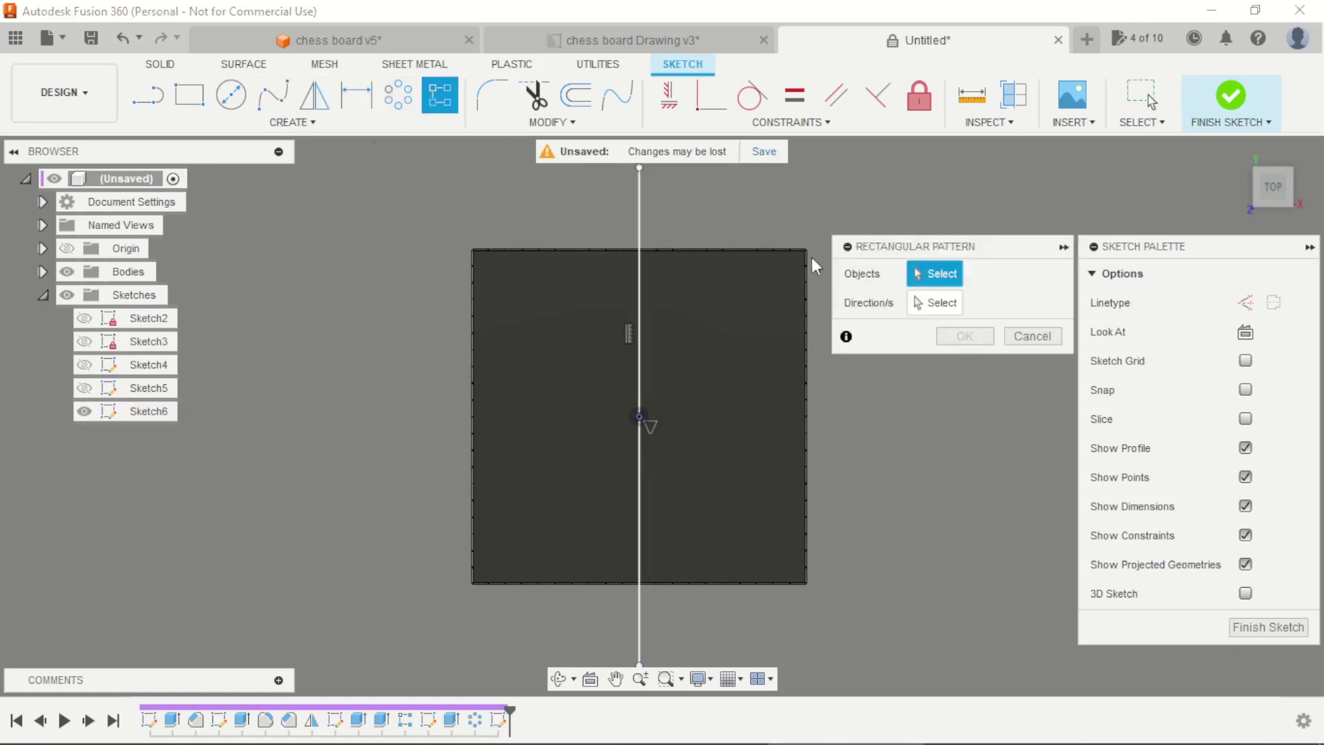
left_click(639, 207)
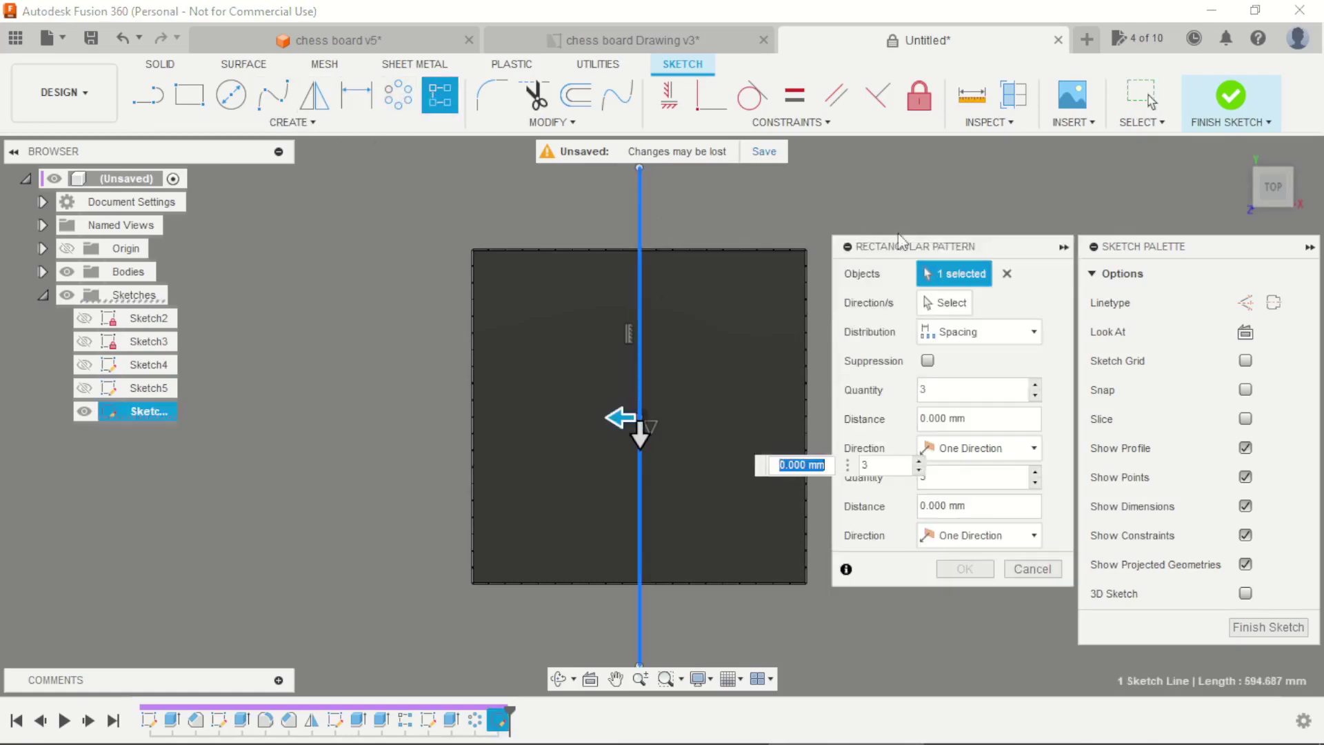
left_click(949, 304)
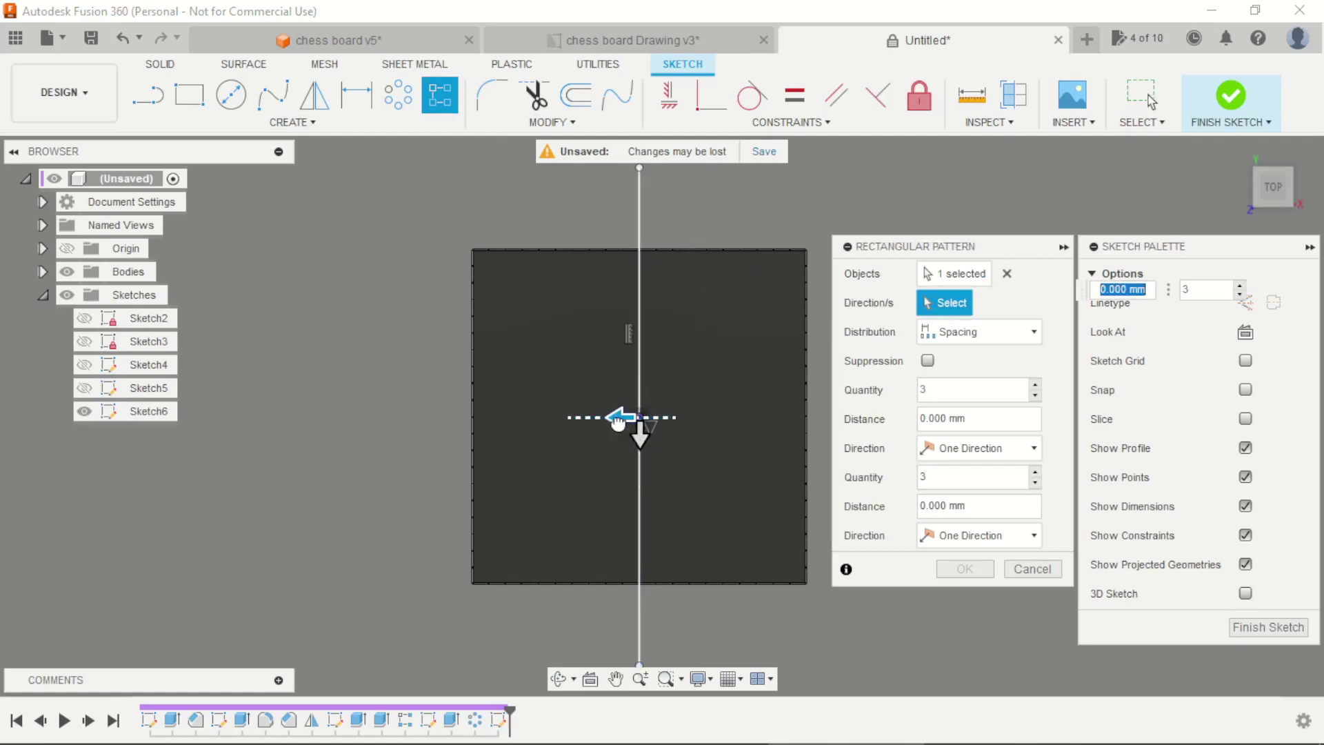
left_click_drag(616, 422, 551, 422)
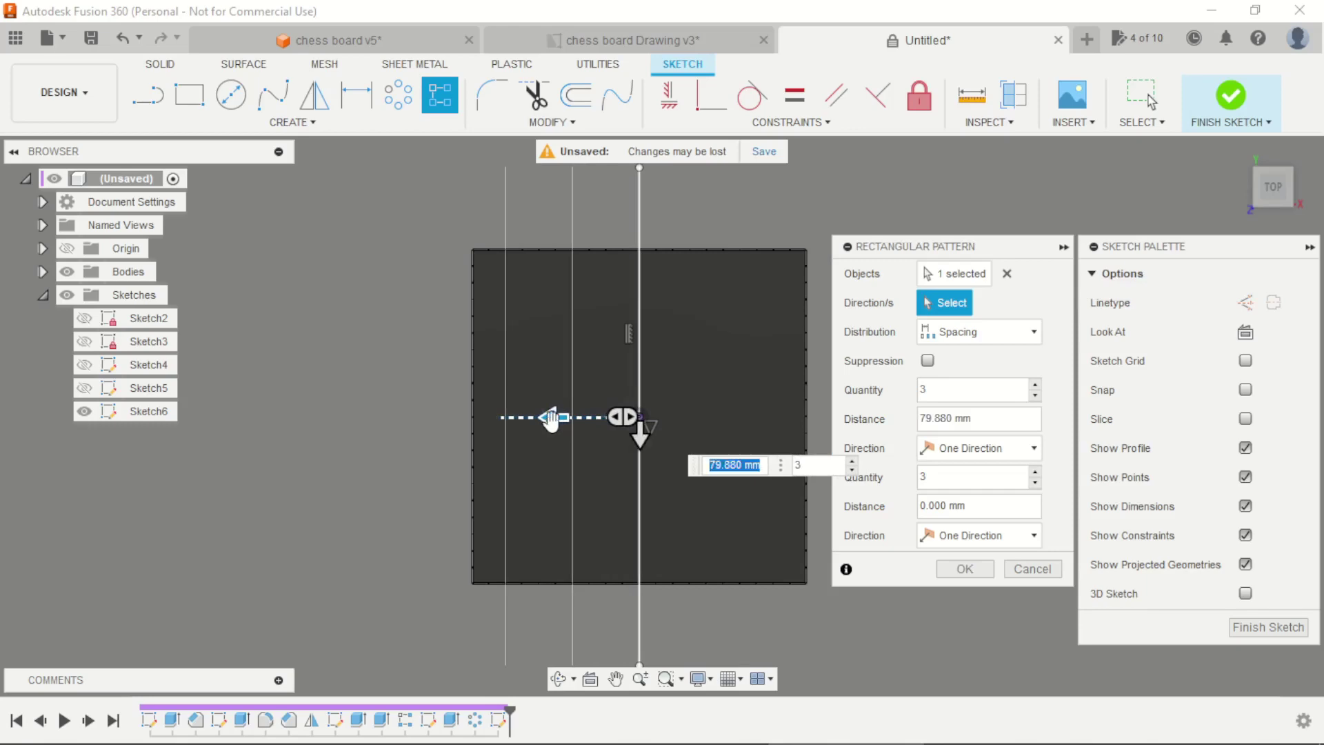
key("Tab")
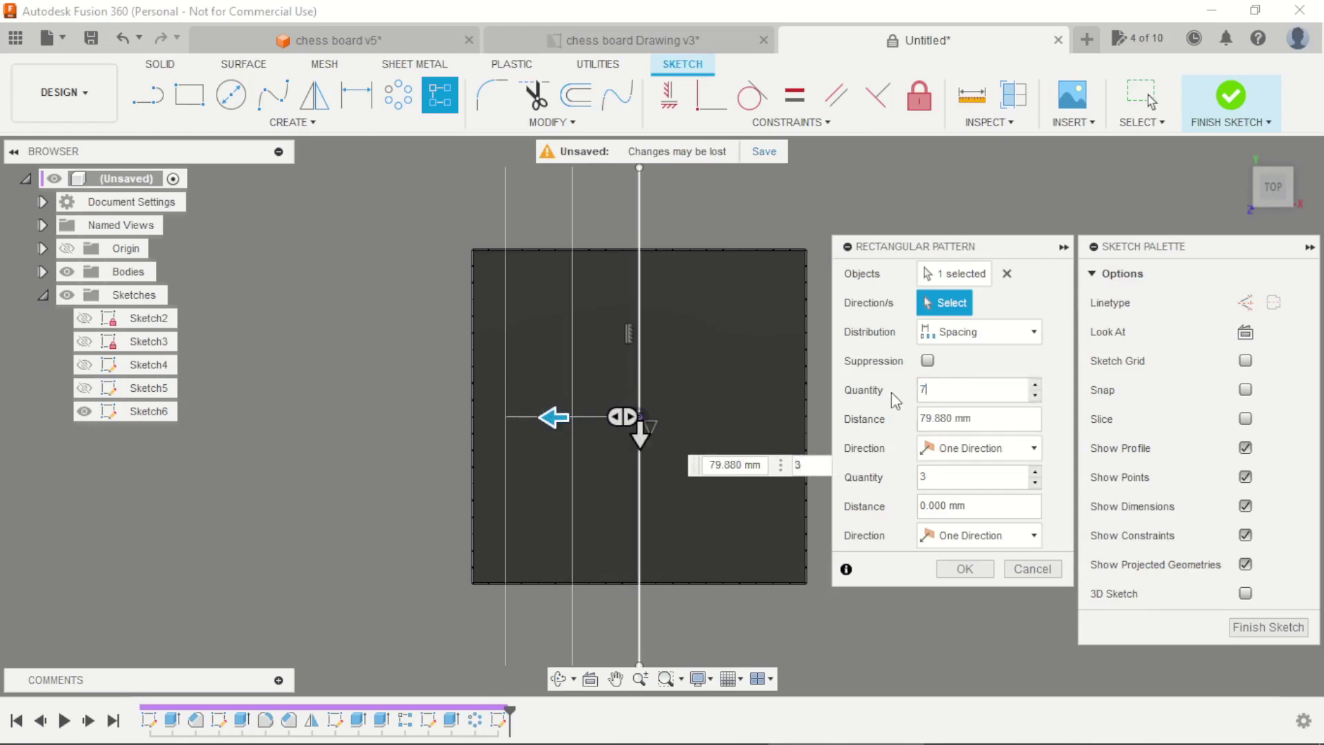
double_click(986, 419)
key("BackSpace")
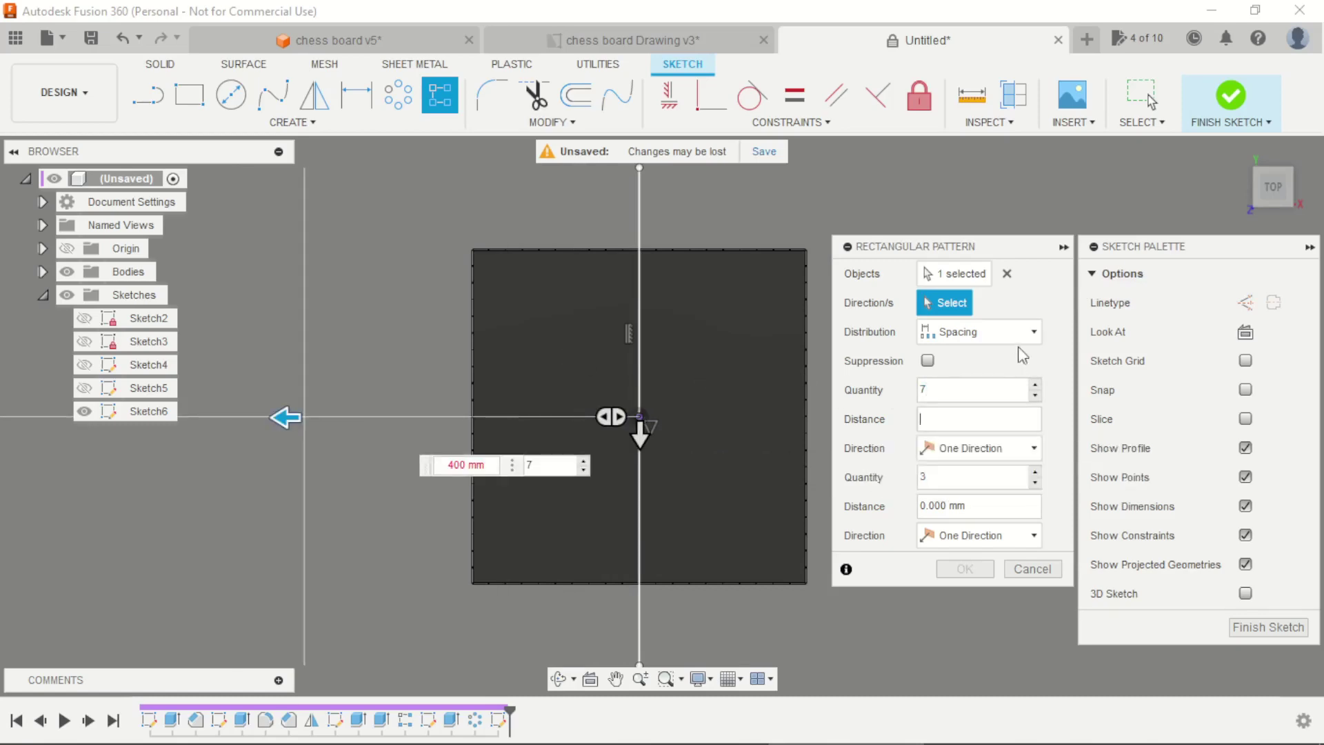
type("400/8")
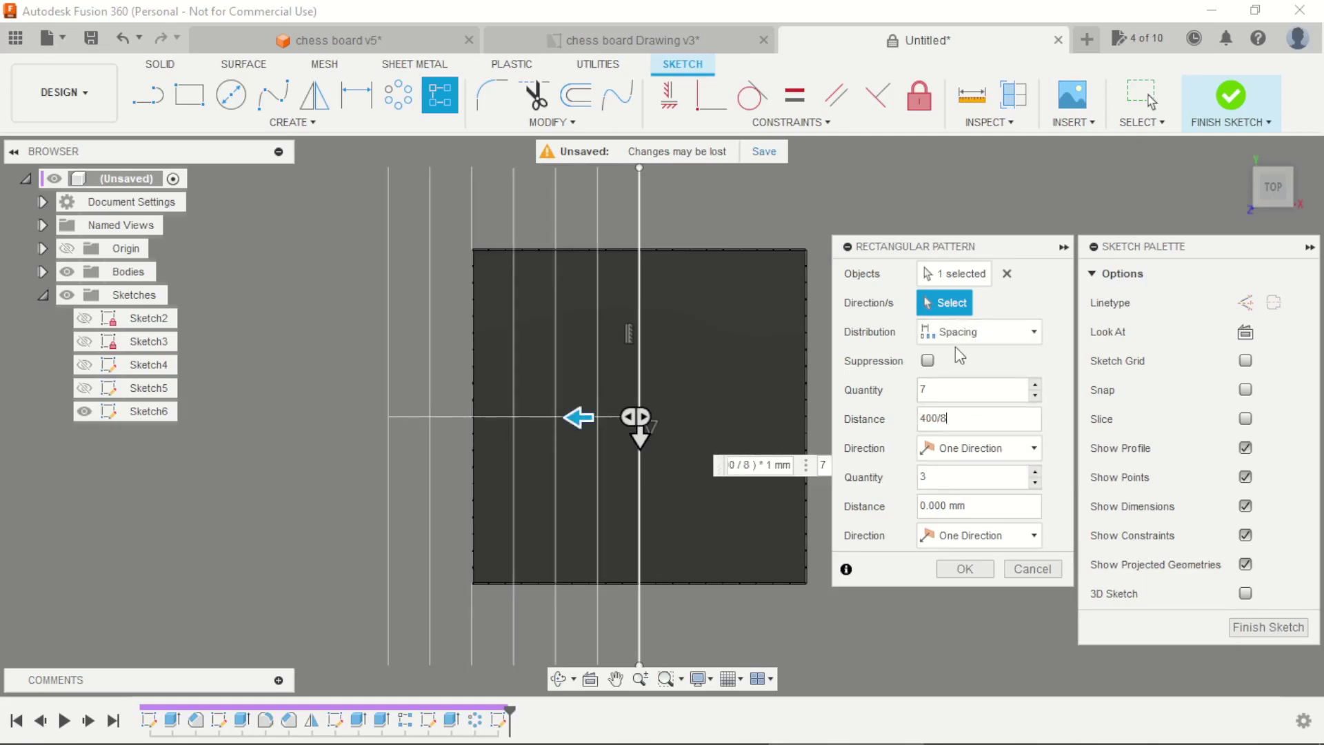
left_click(965, 450)
left_click(963, 491)
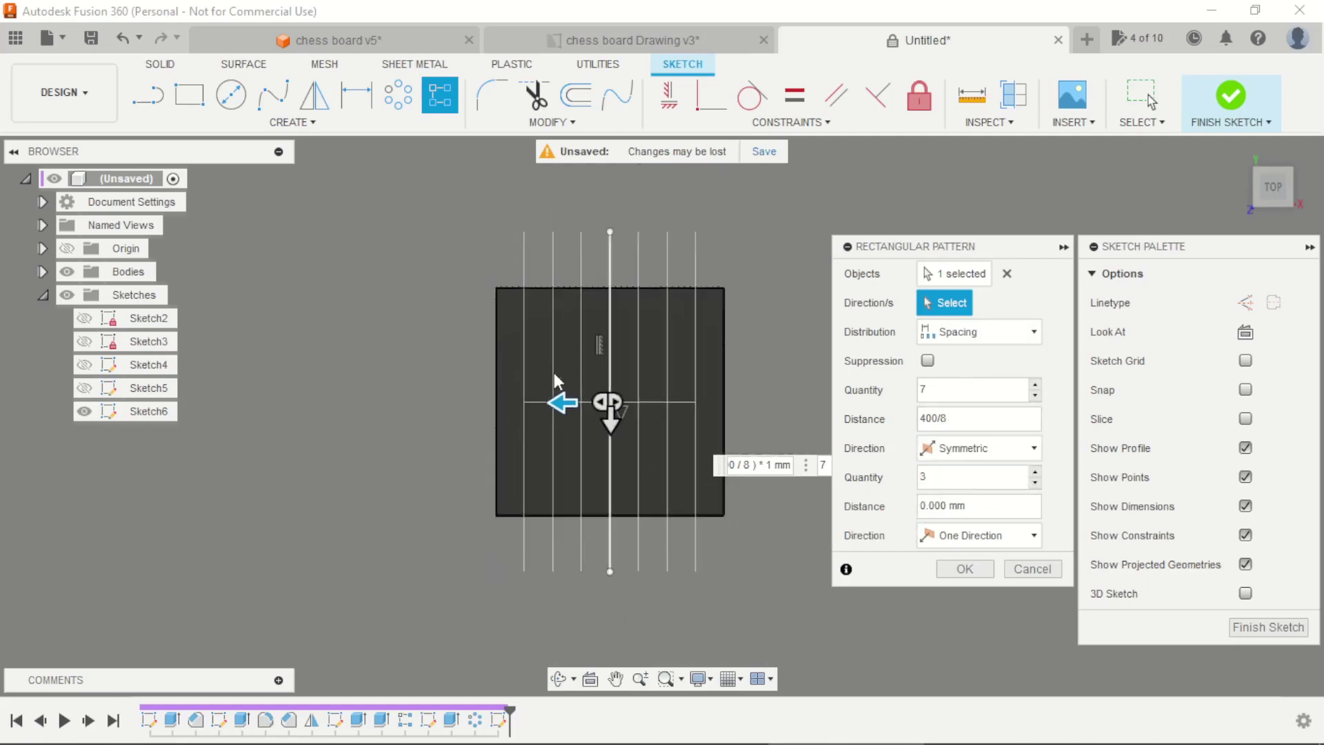
left_click(957, 570)
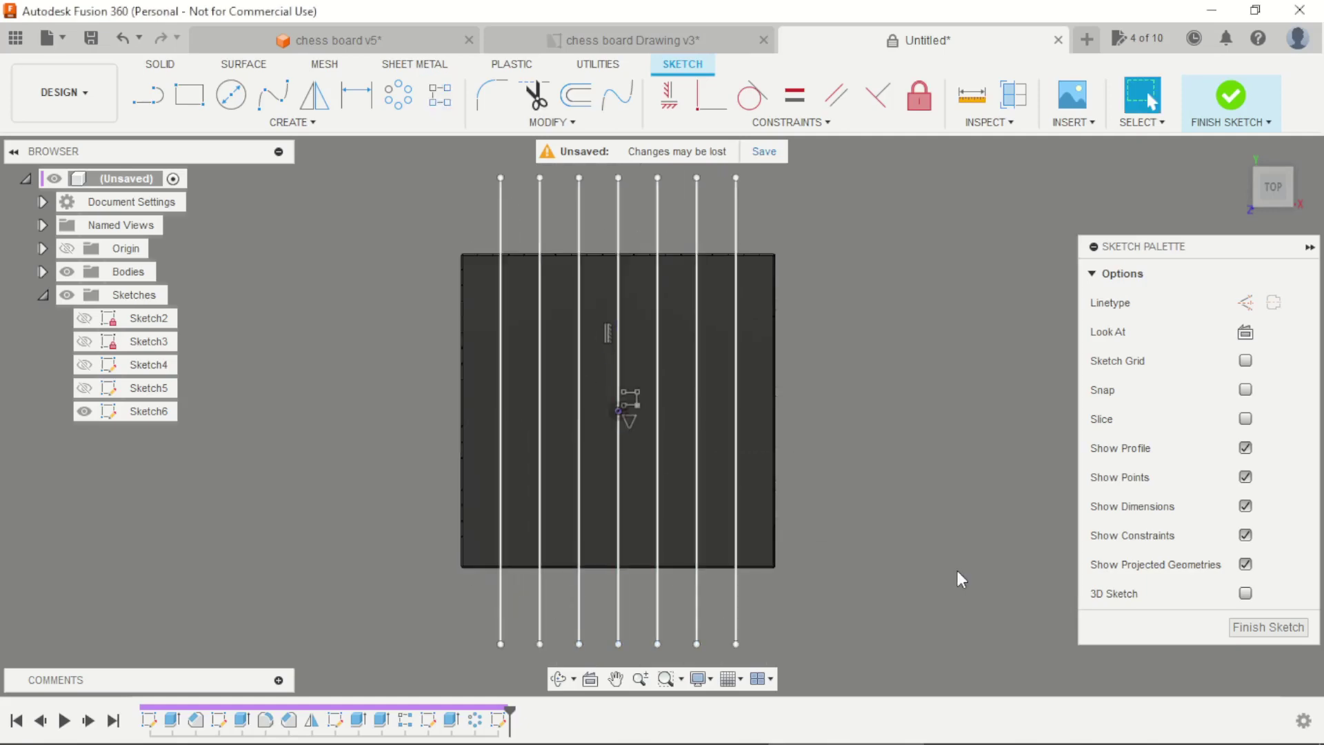
Draw a new line across the board and constrain it horizontal
left_click(149, 100)
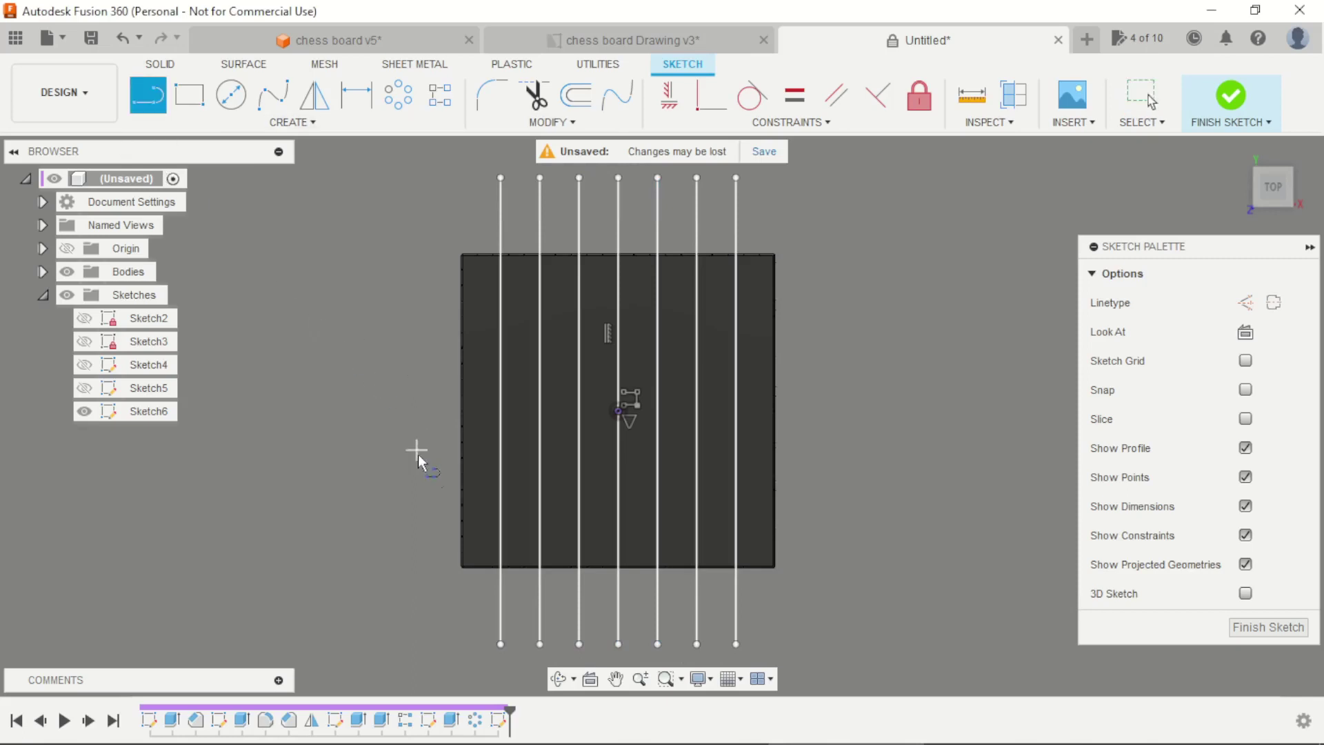
left_click(425, 491)
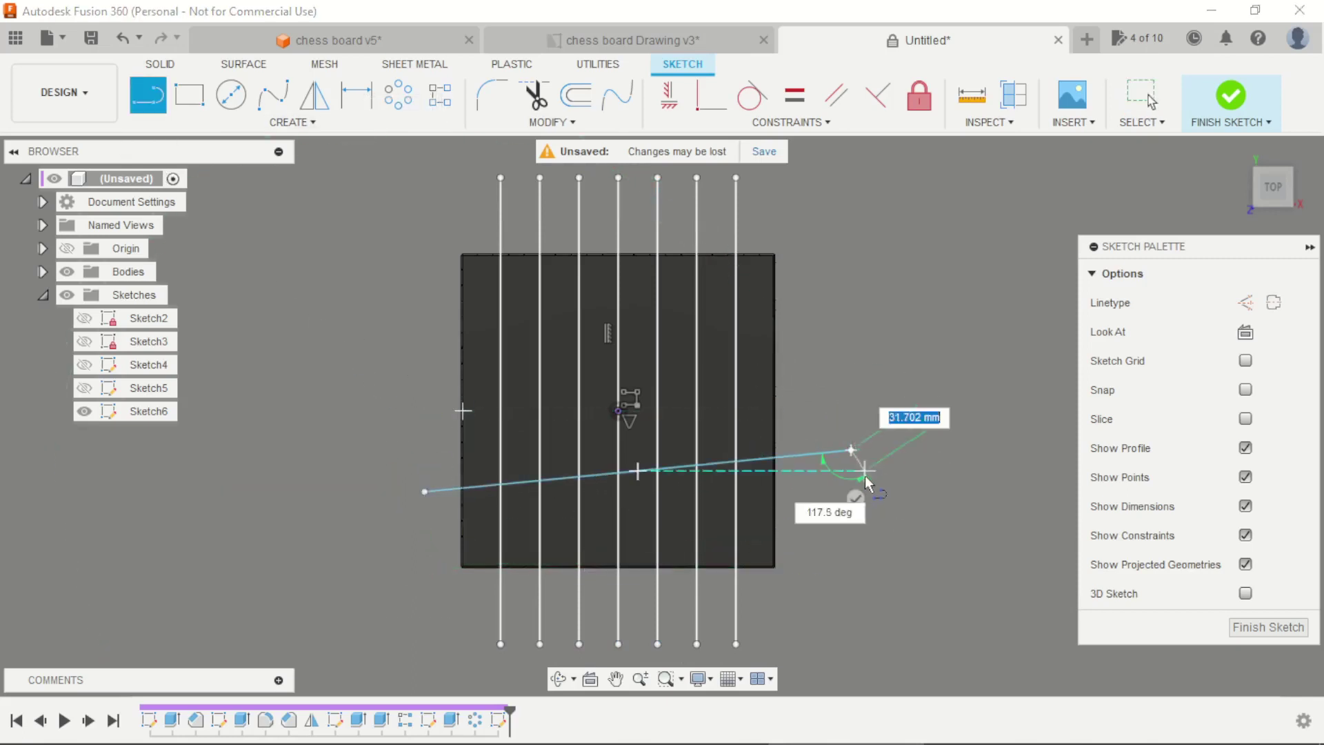
left_click(669, 95)
left_click(801, 457)
scroll(694, 387, "up", 2)
key("Escape")
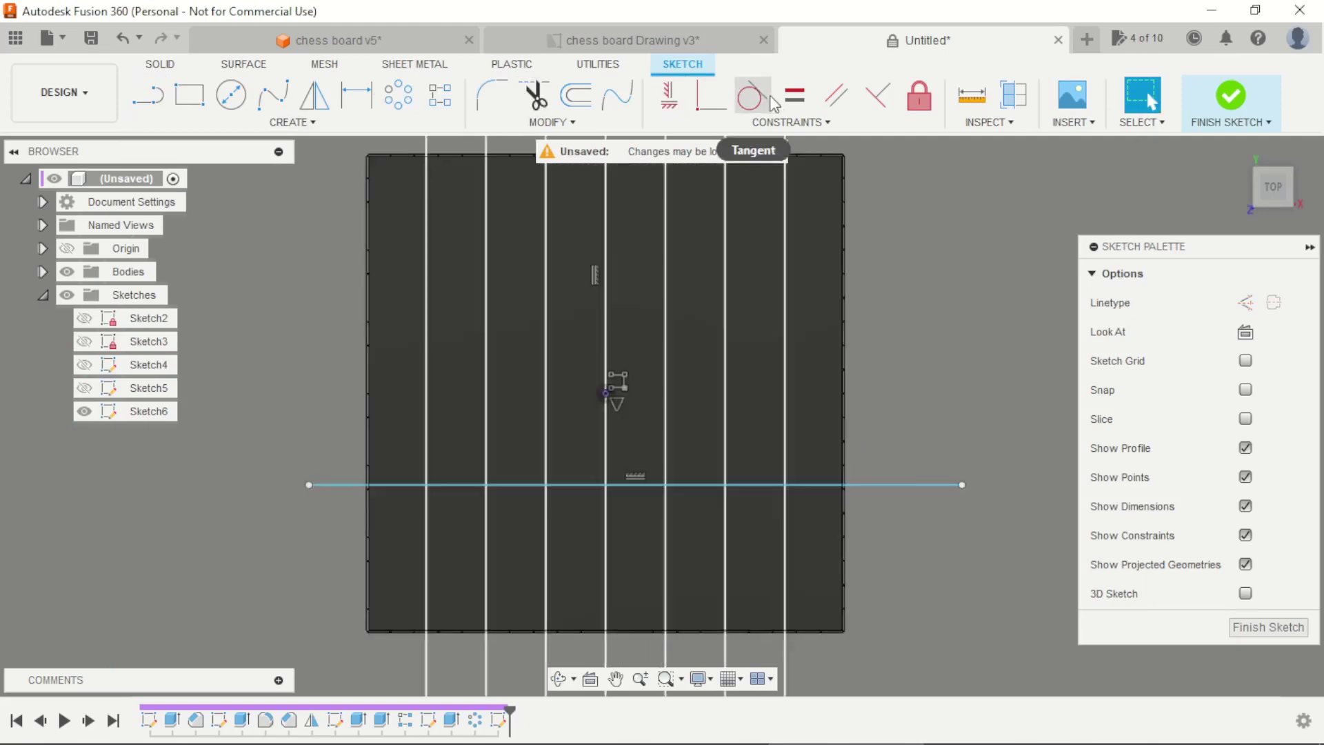
Apply a MidPoint constraint putting the horizontal line's midpoint on the sketch centre
left_click(790, 122)
left_click(718, 280)
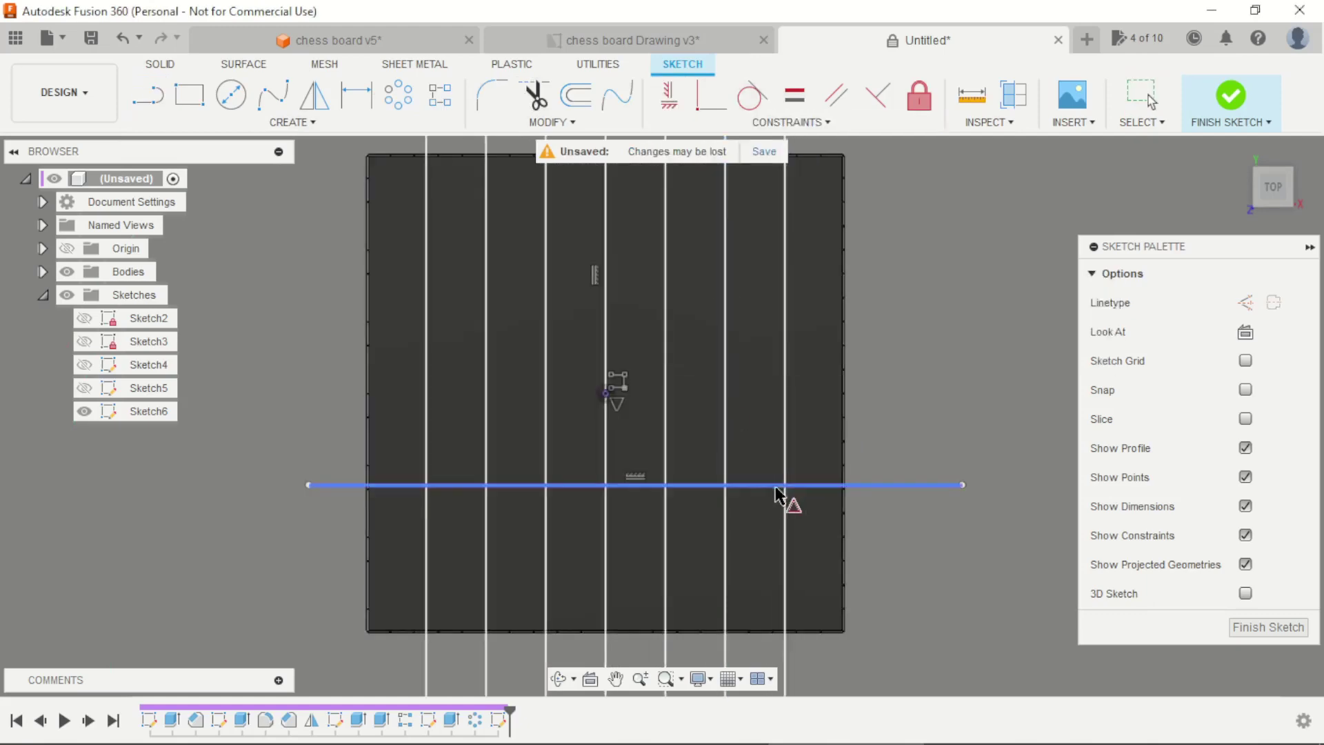
left_click(880, 486)
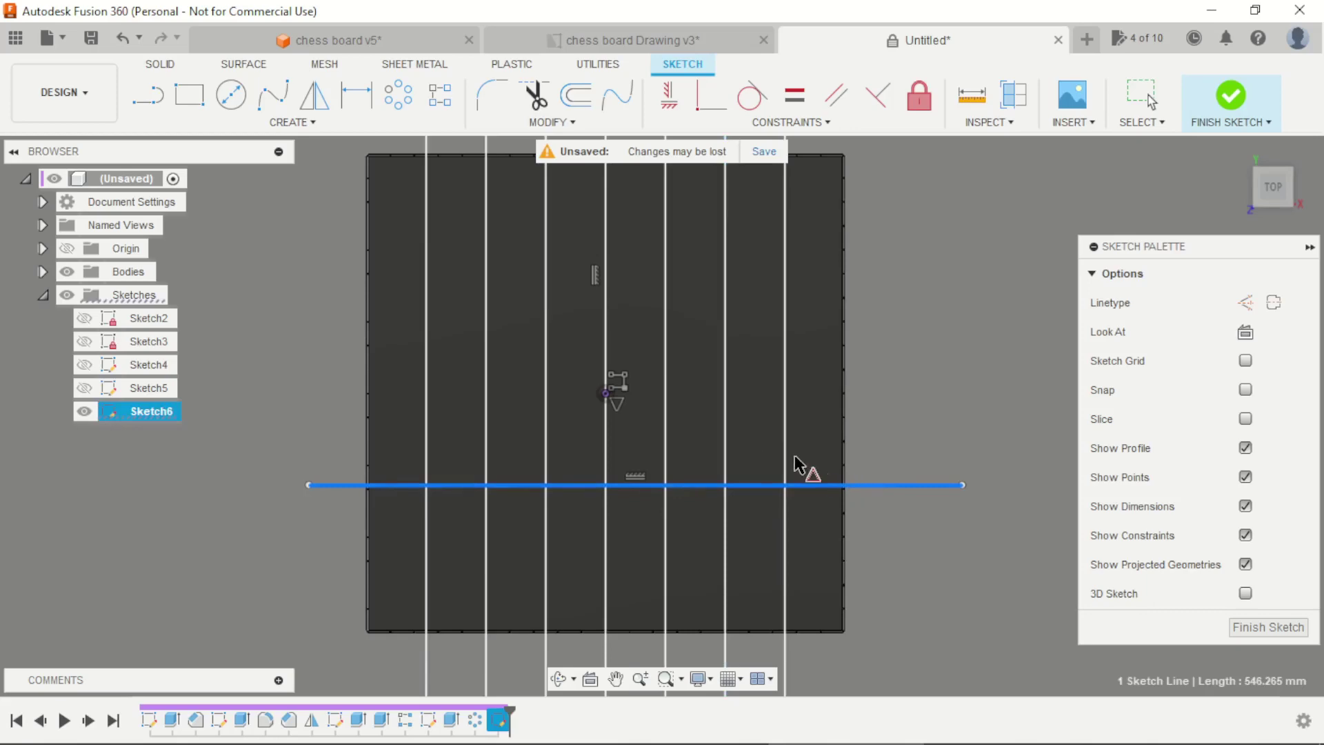
left_click(607, 393)
scroll(680, 478, "down", 2)
scroll(664, 378, "up", 1)
key("Escape")
Select the horizontal line for a rectangular pattern and drag the copies downward
left_click(440, 97)
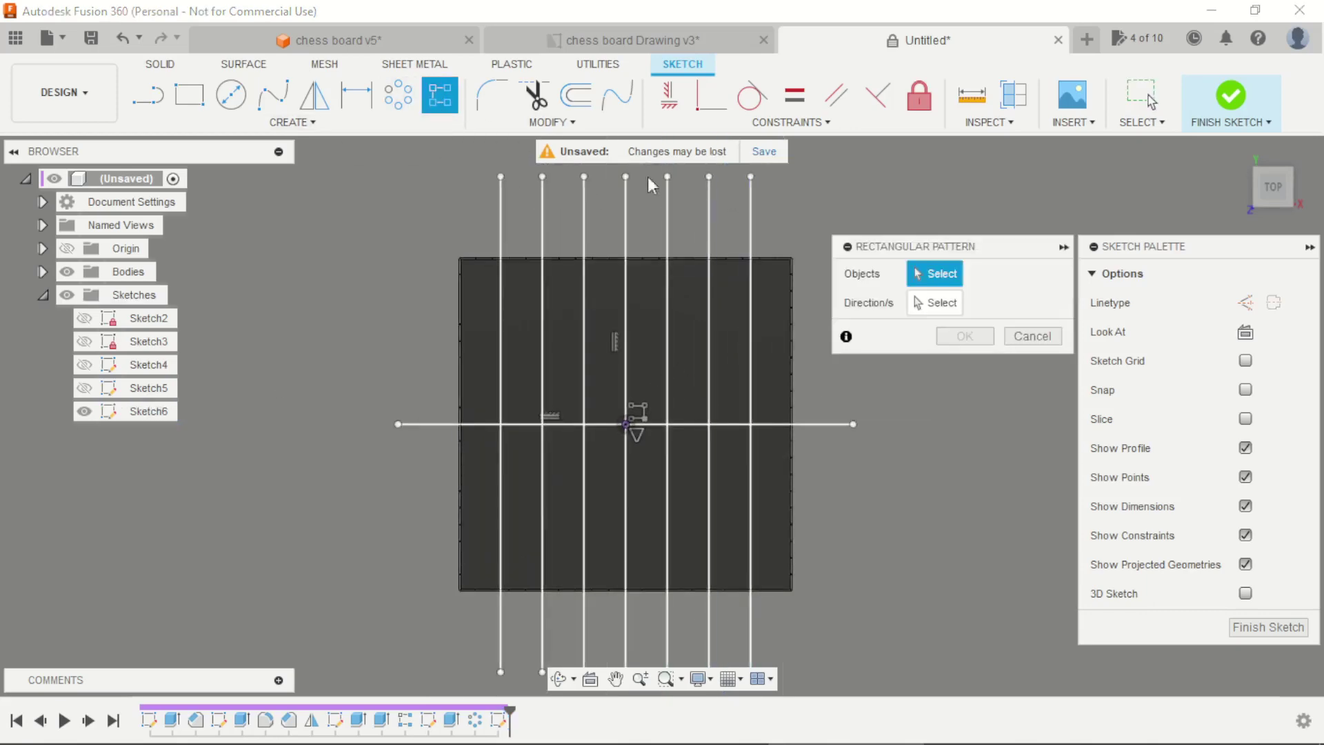
left_click(818, 424)
scroll(676, 414, "down", 2)
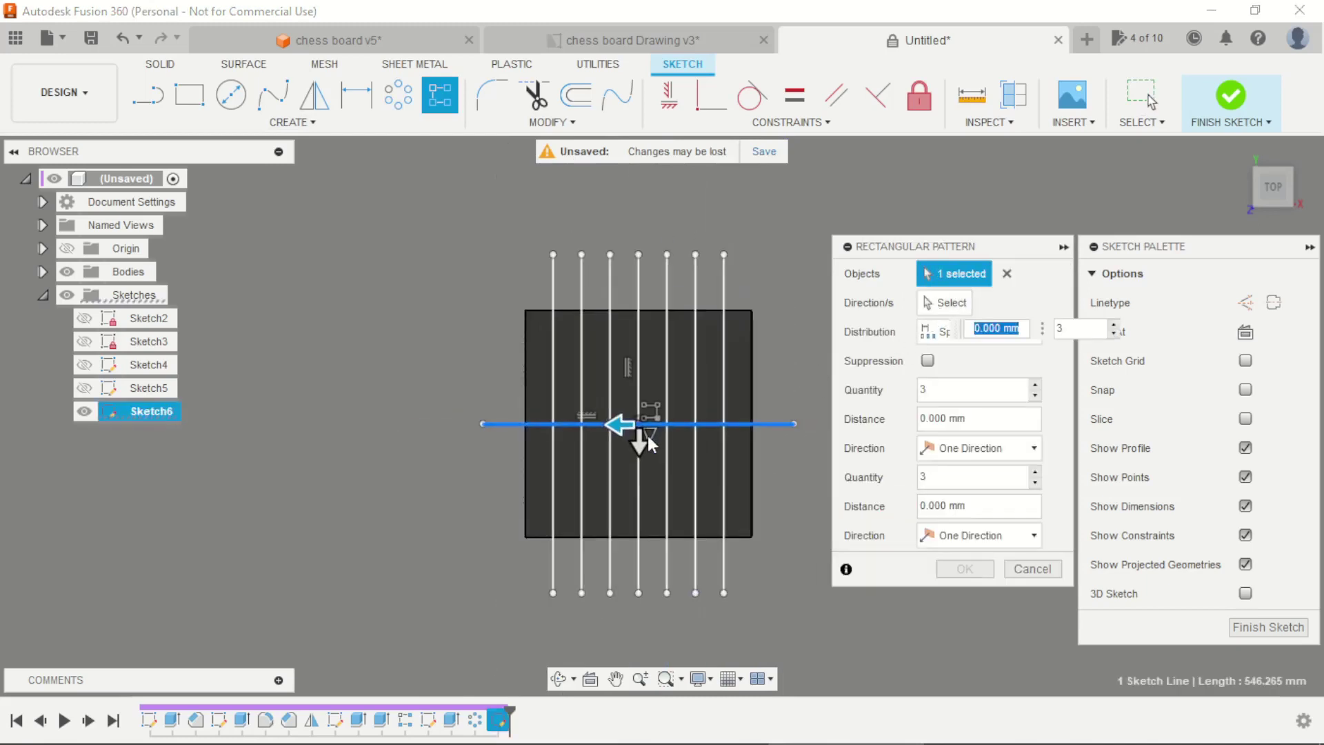
left_click_drag(641, 441, 639, 483)
key("Tab")
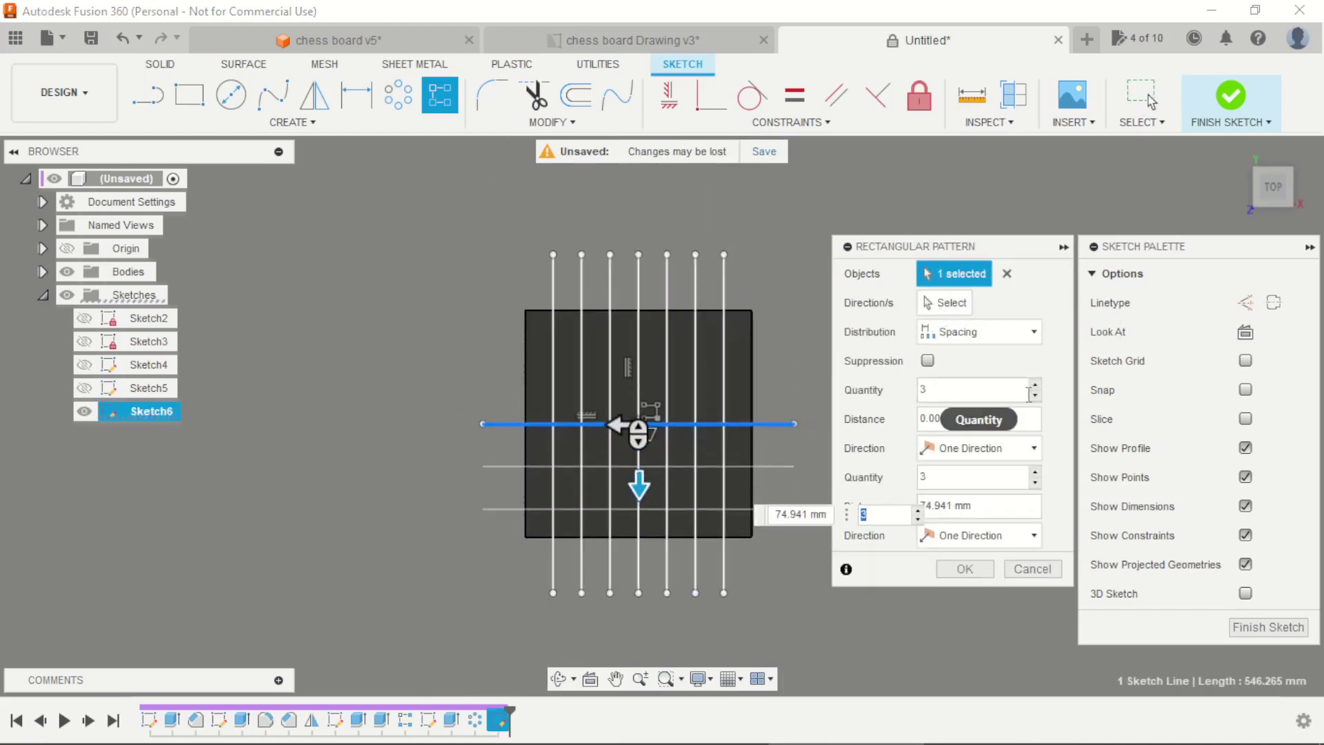
Set quantity 7, spacing 400/8 mm and Symmetric direction, confirm, and finish the sketch
left_click(954, 389)
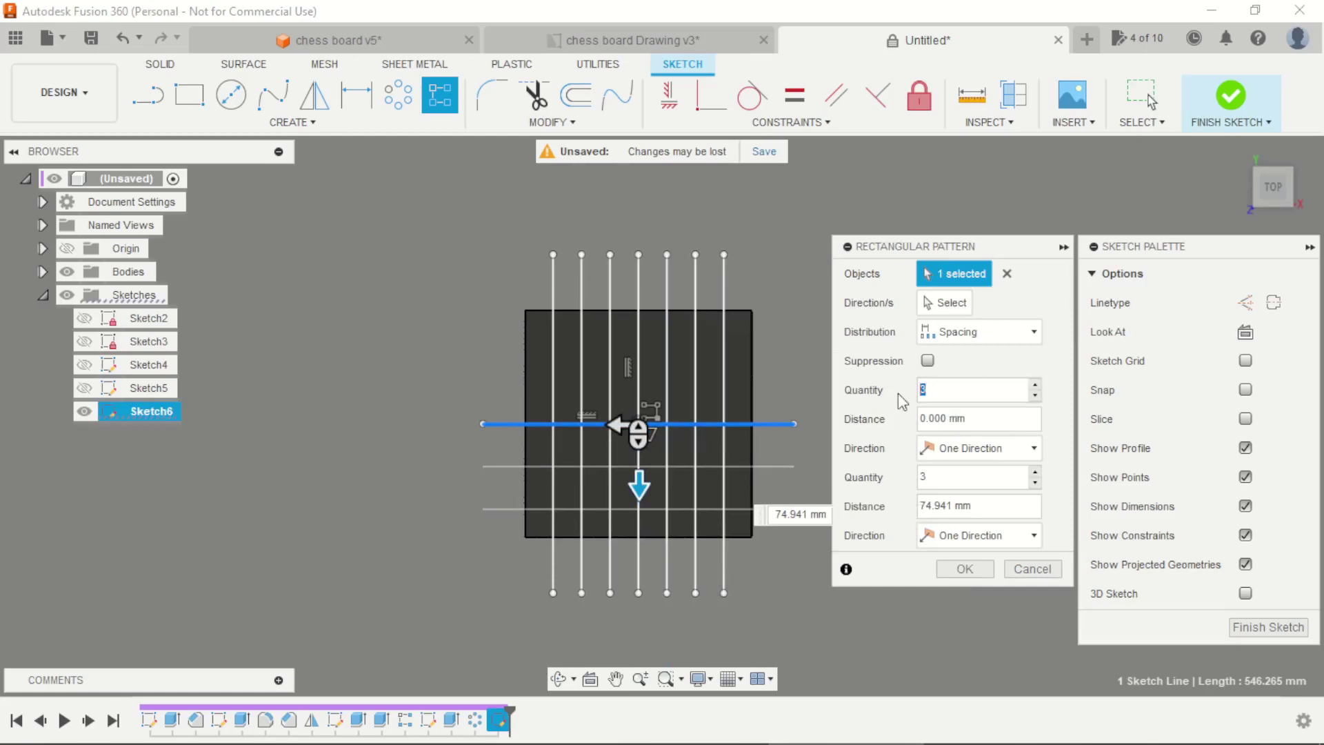
type("7")
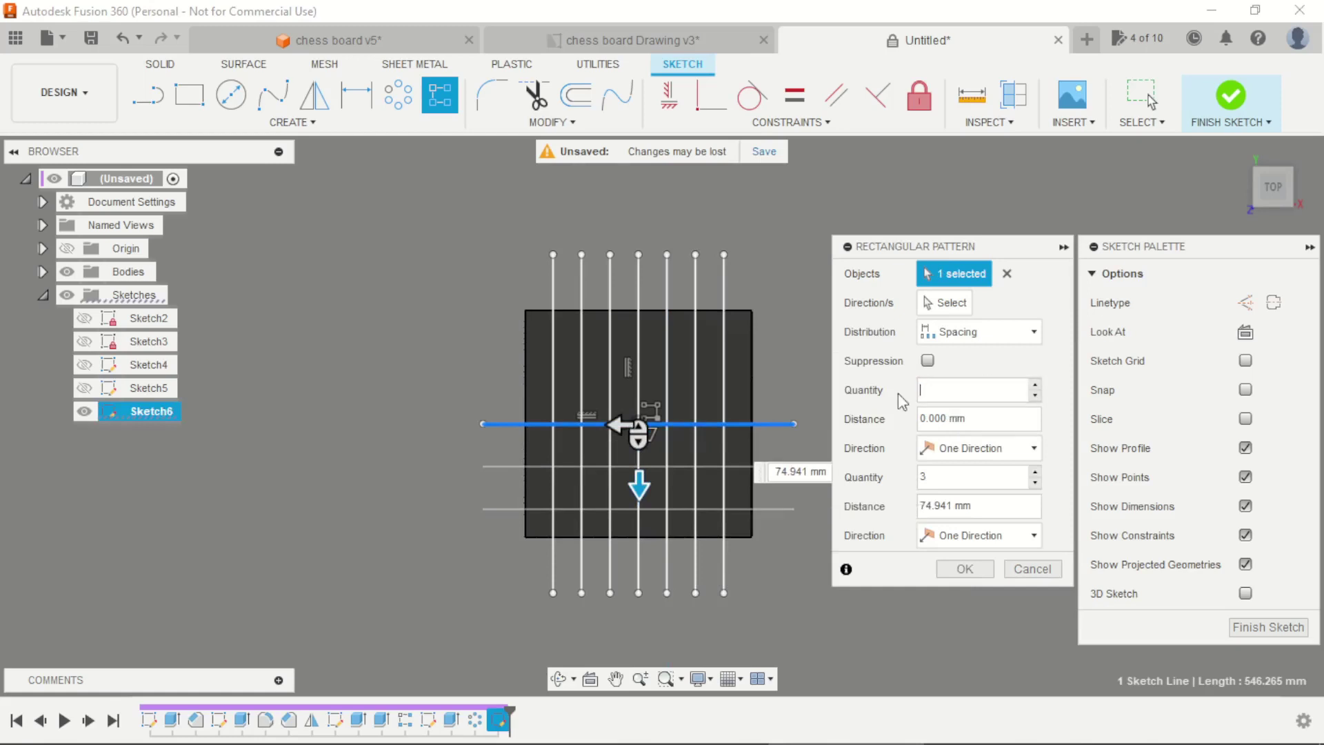
left_click(917, 480)
type("7")
key("Tab")
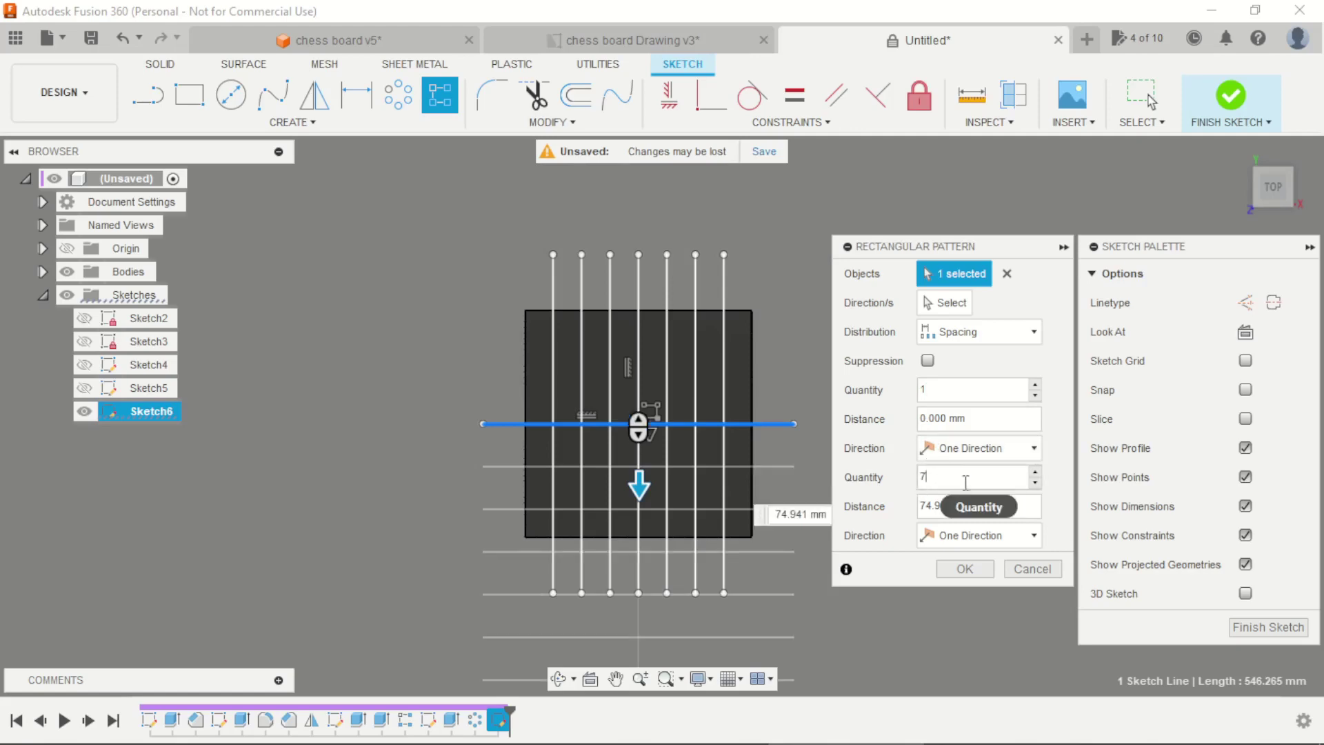
type("40")
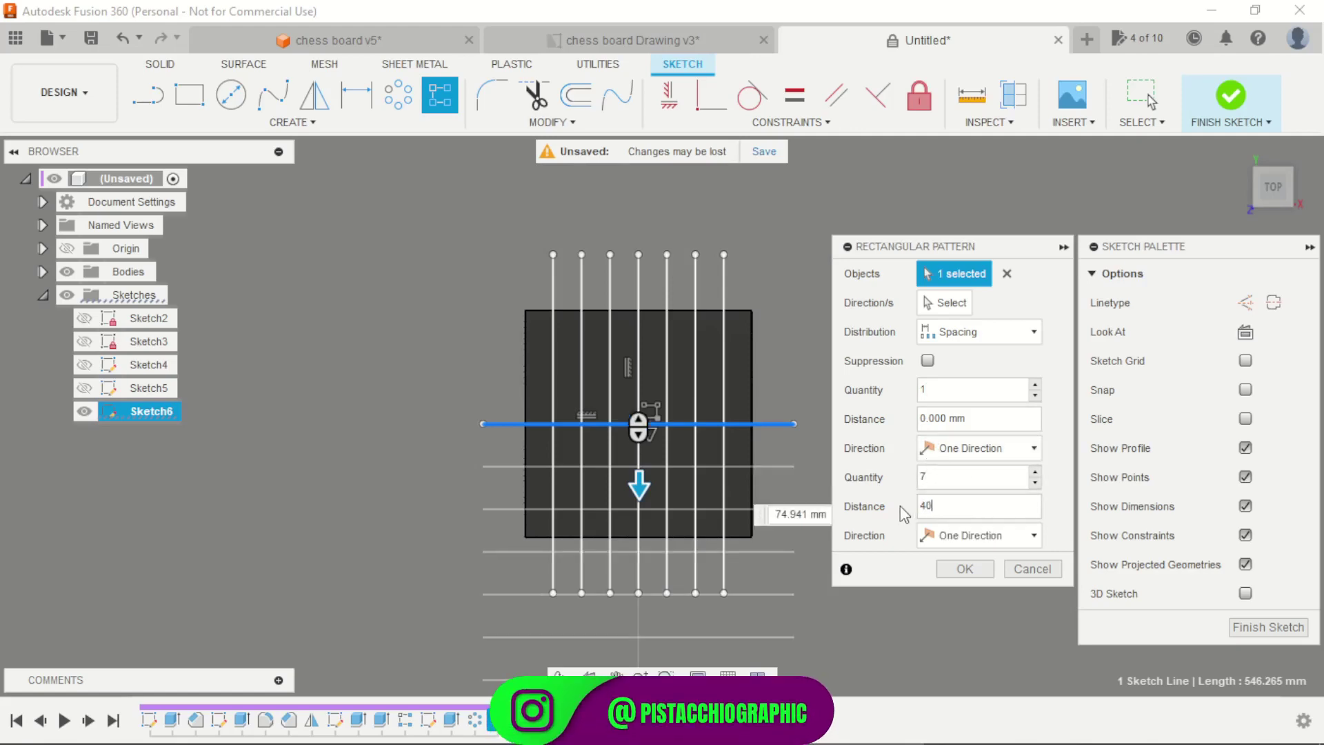
type("0/8")
left_click(954, 522)
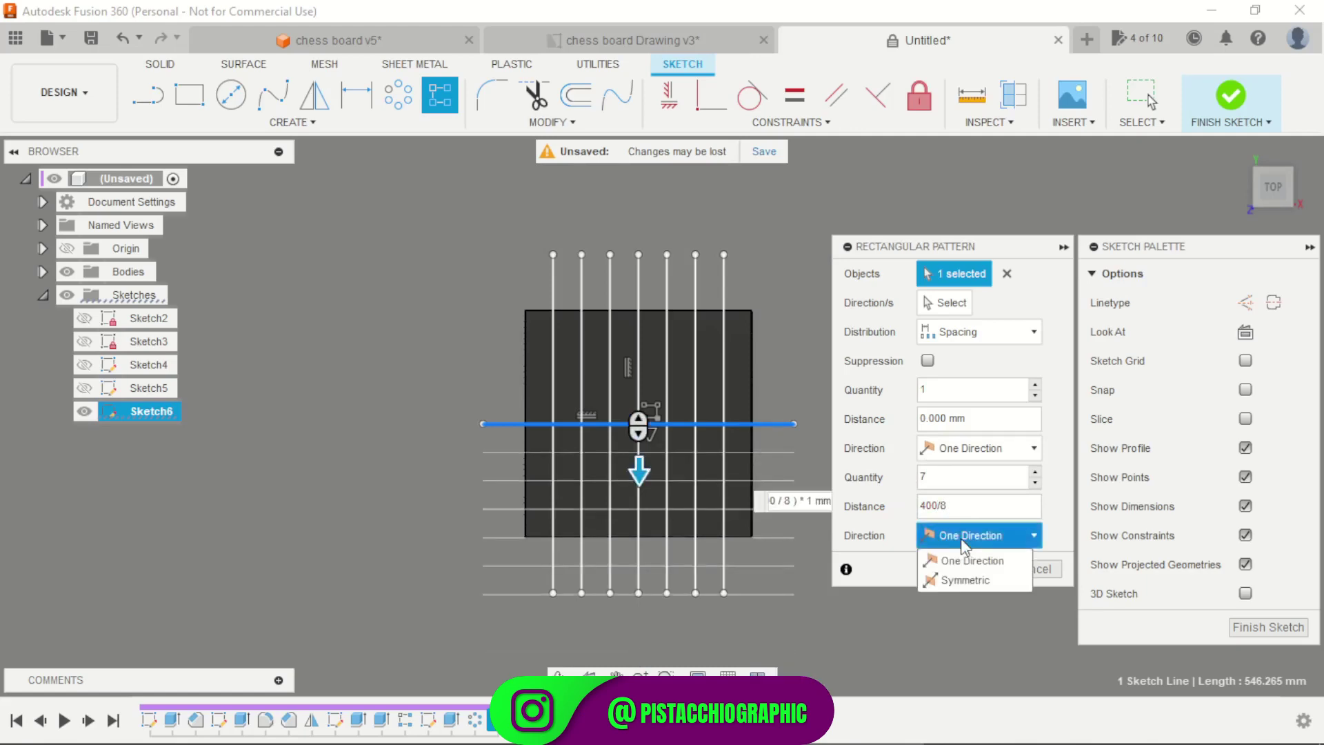
left_click(971, 576)
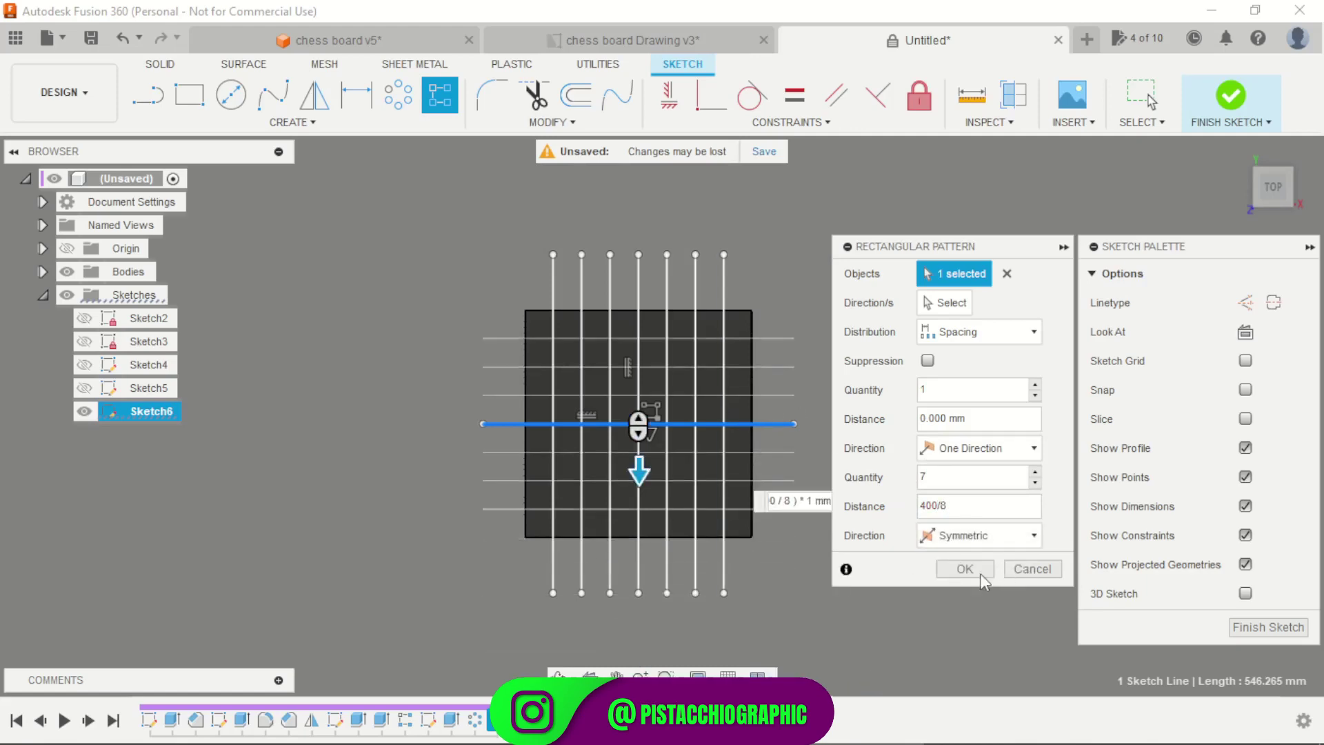
left_click(965, 568)
scroll(786, 483, "up", 2)
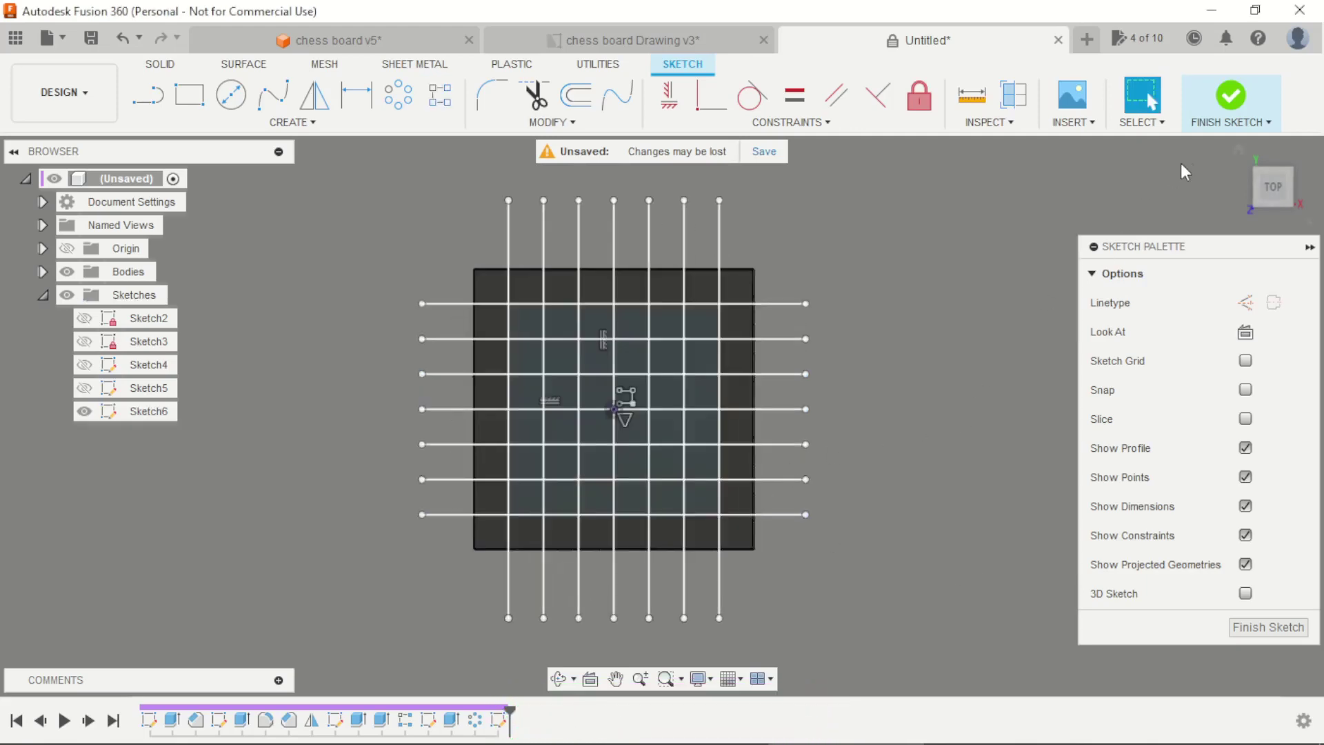
left_click(1227, 96)
Tilt the view and start an extrusion set to Thin Extrude
middle_click_drag(1055, 269, 896, 400, "shift")
scroll(896, 403, "up", 2)
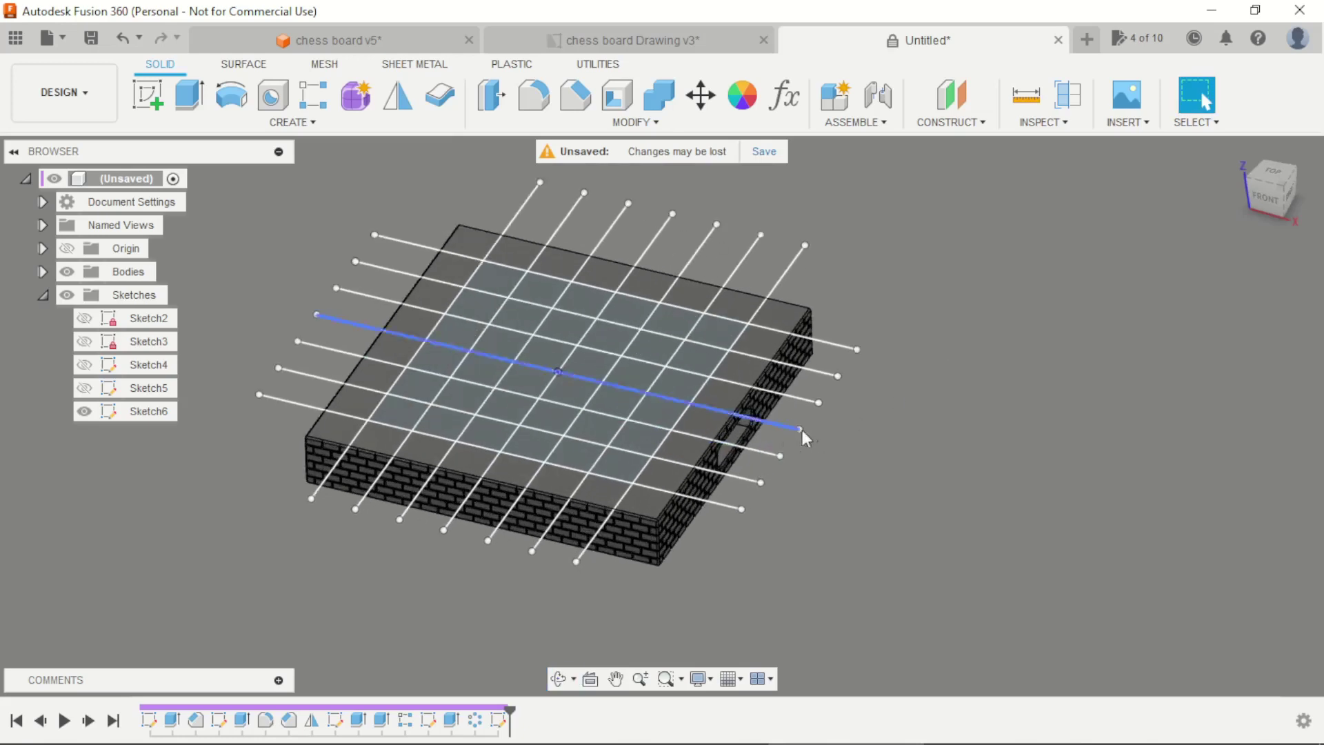
key("e")
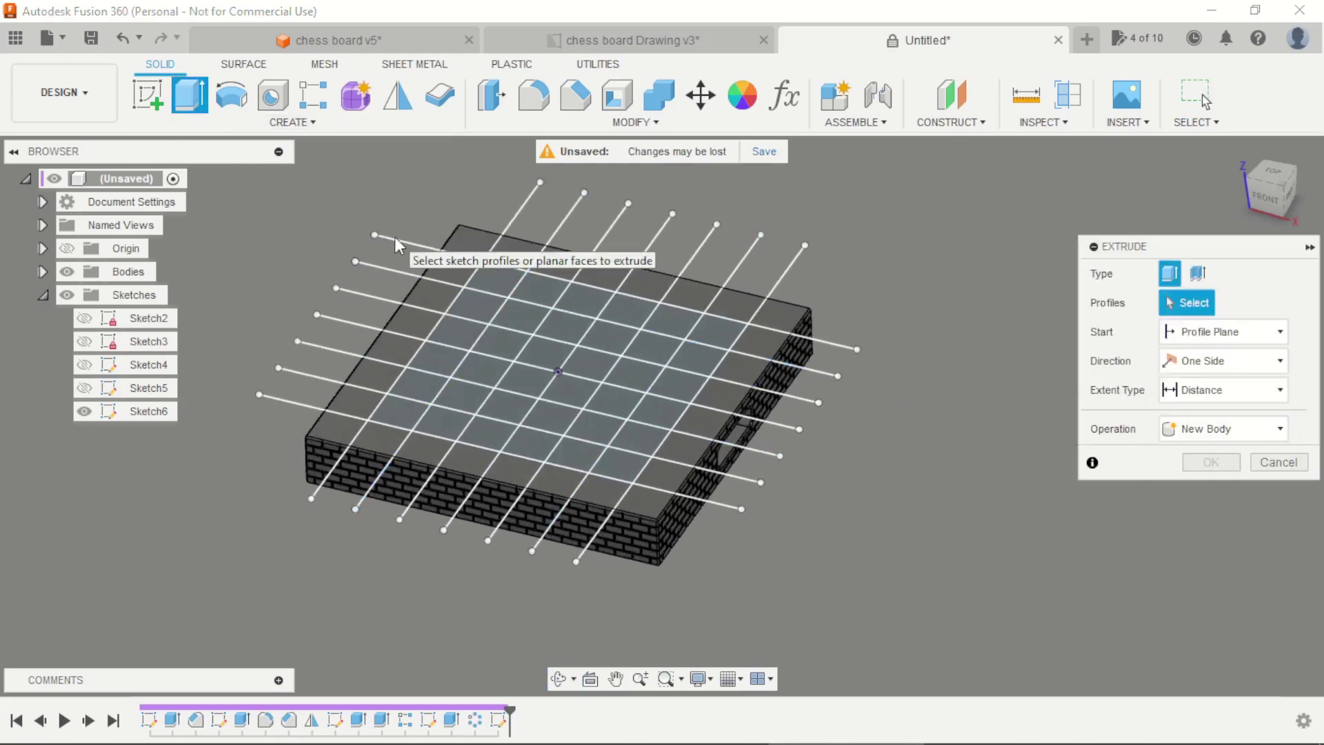
left_click(1200, 273)
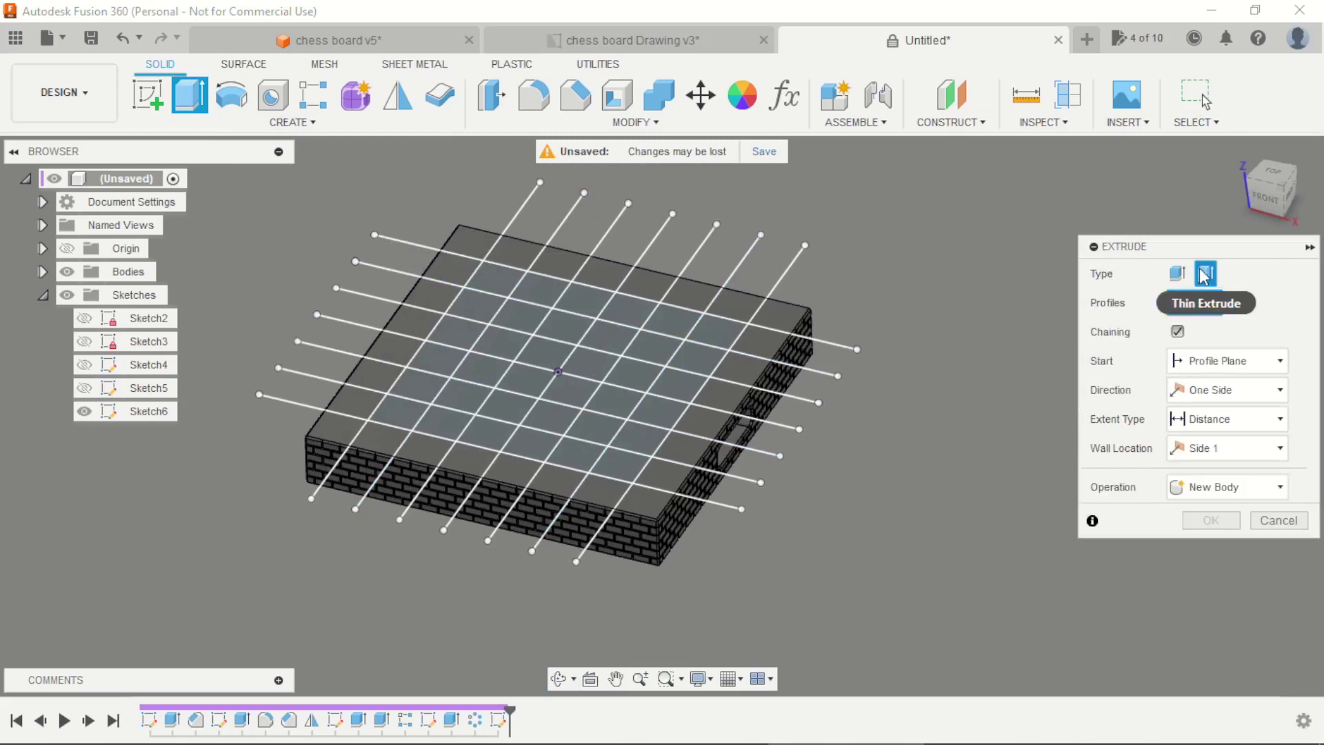
Select all 14 grid lines as thin-extrude profiles
left_click(525, 201)
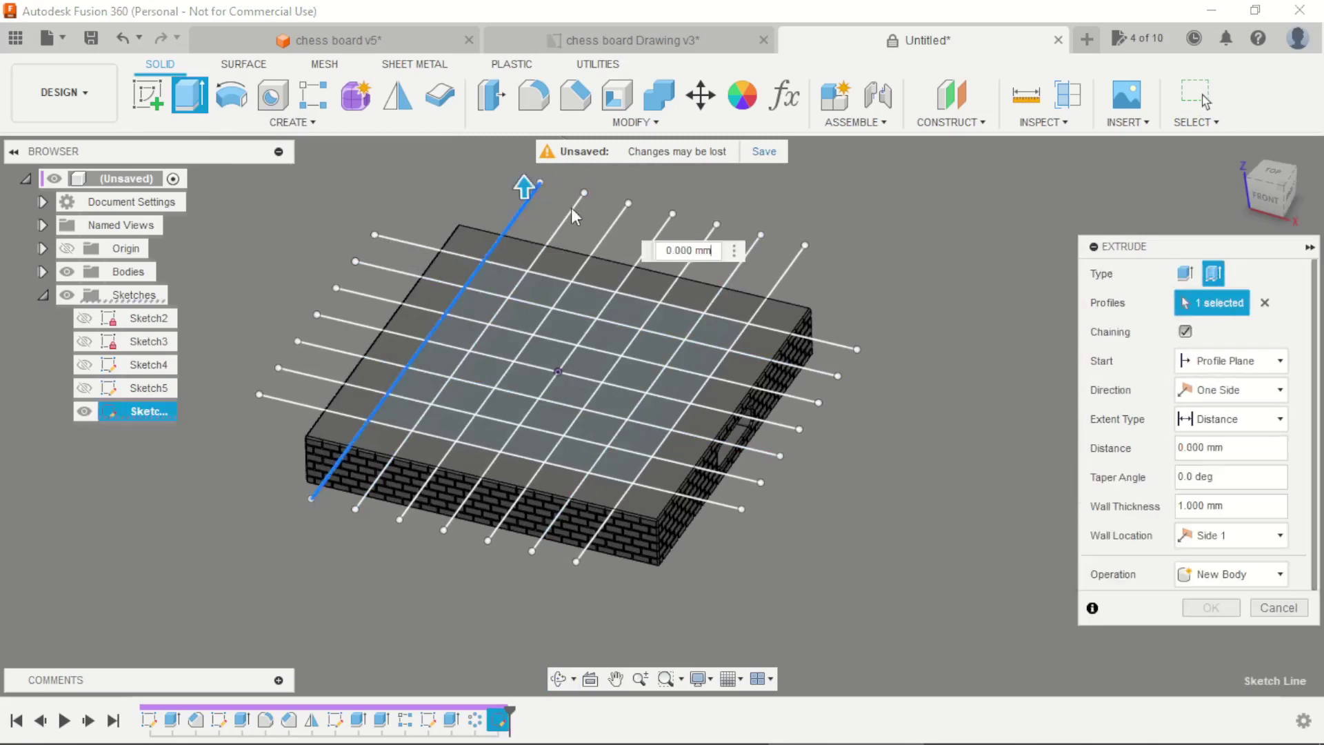
left_click(569, 213)
left_click(604, 229)
left_click(657, 238)
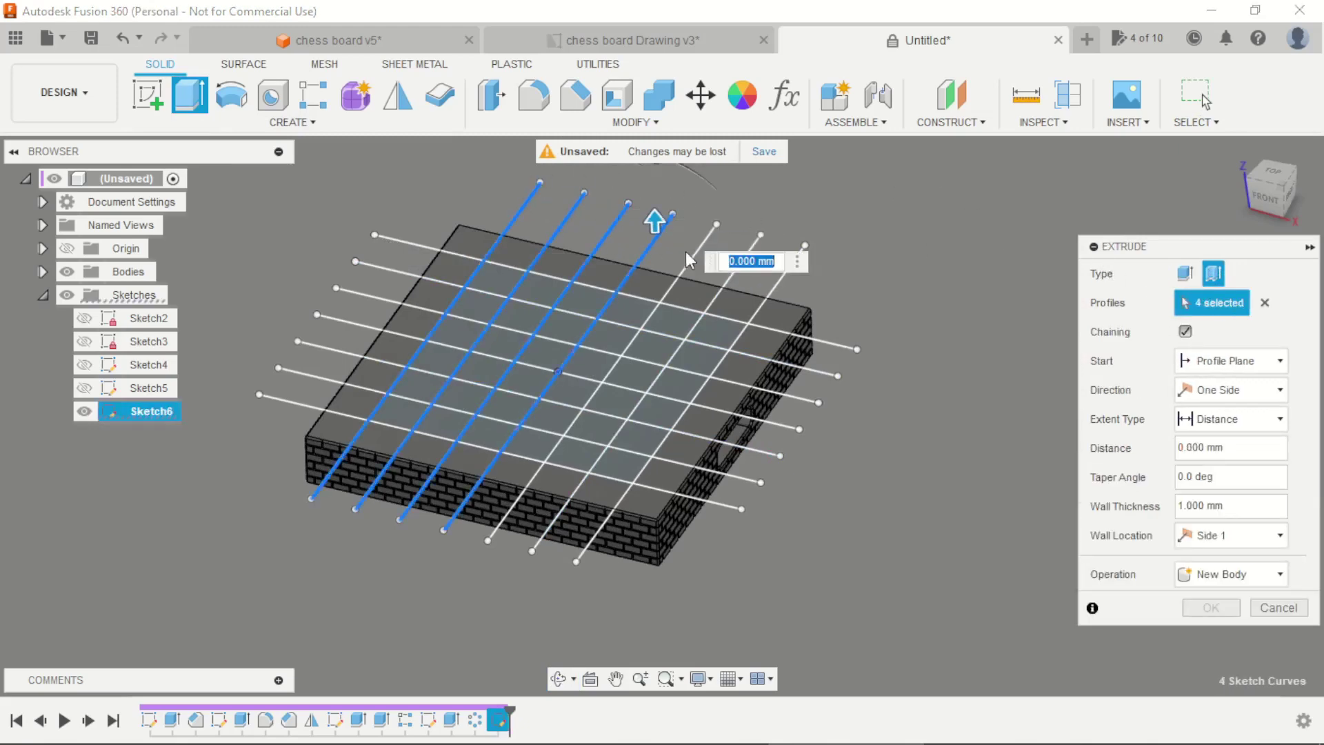
left_click(693, 257)
left_click(741, 260)
left_click(779, 279)
left_click(816, 335)
left_click(818, 371)
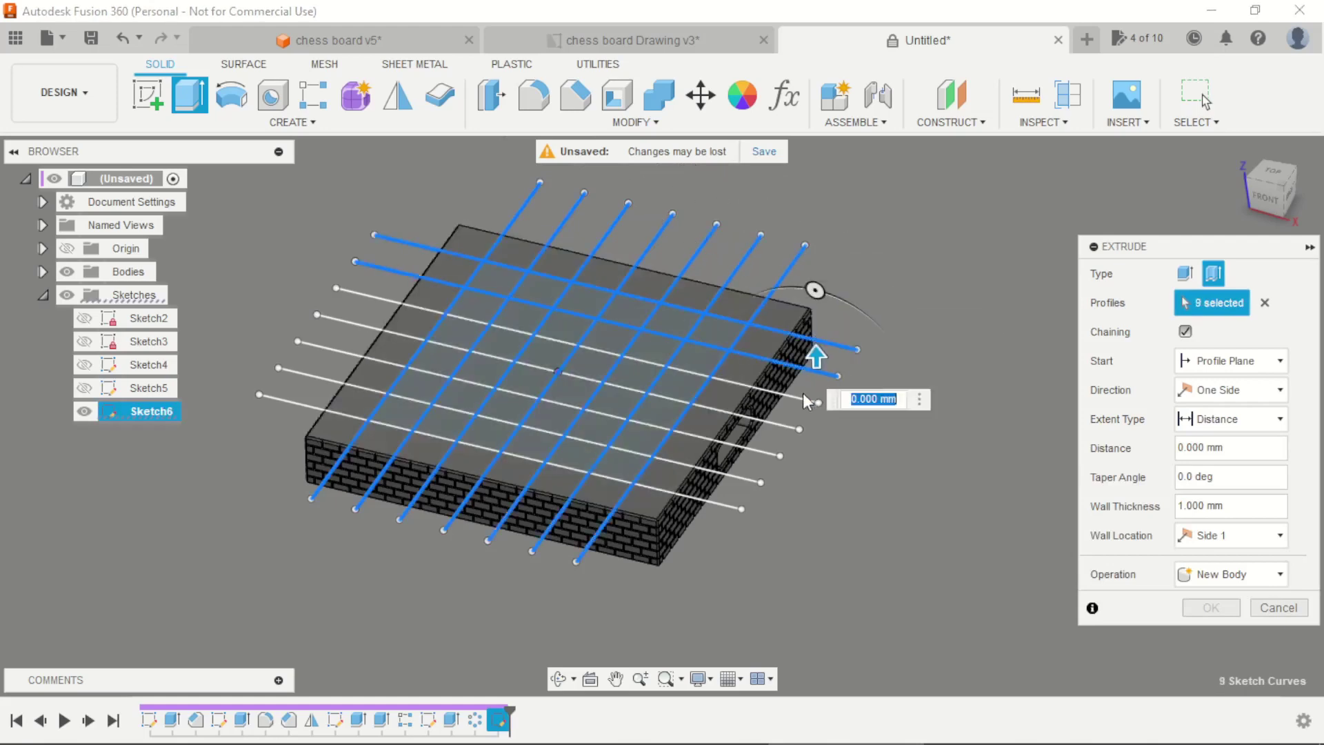
left_click(801, 398)
left_click(782, 427)
left_click(764, 452)
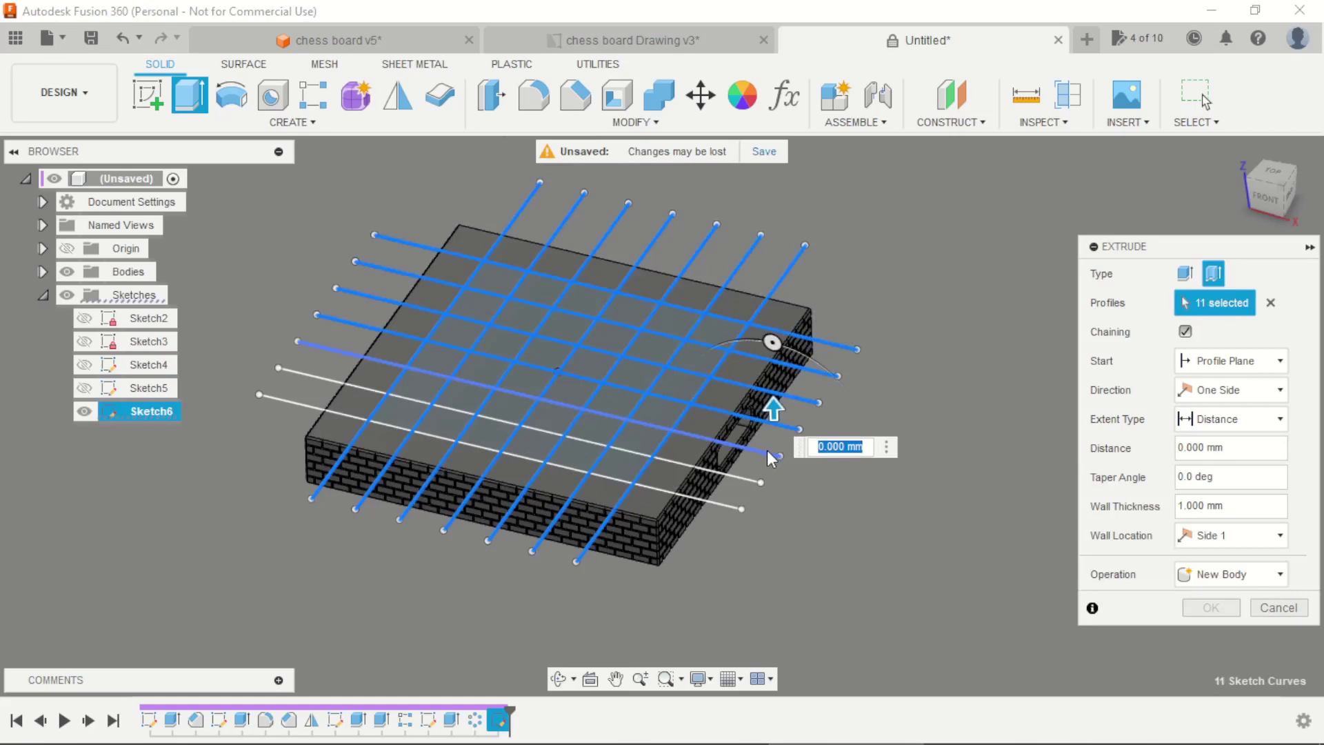
left_click(744, 478)
left_click(725, 504)
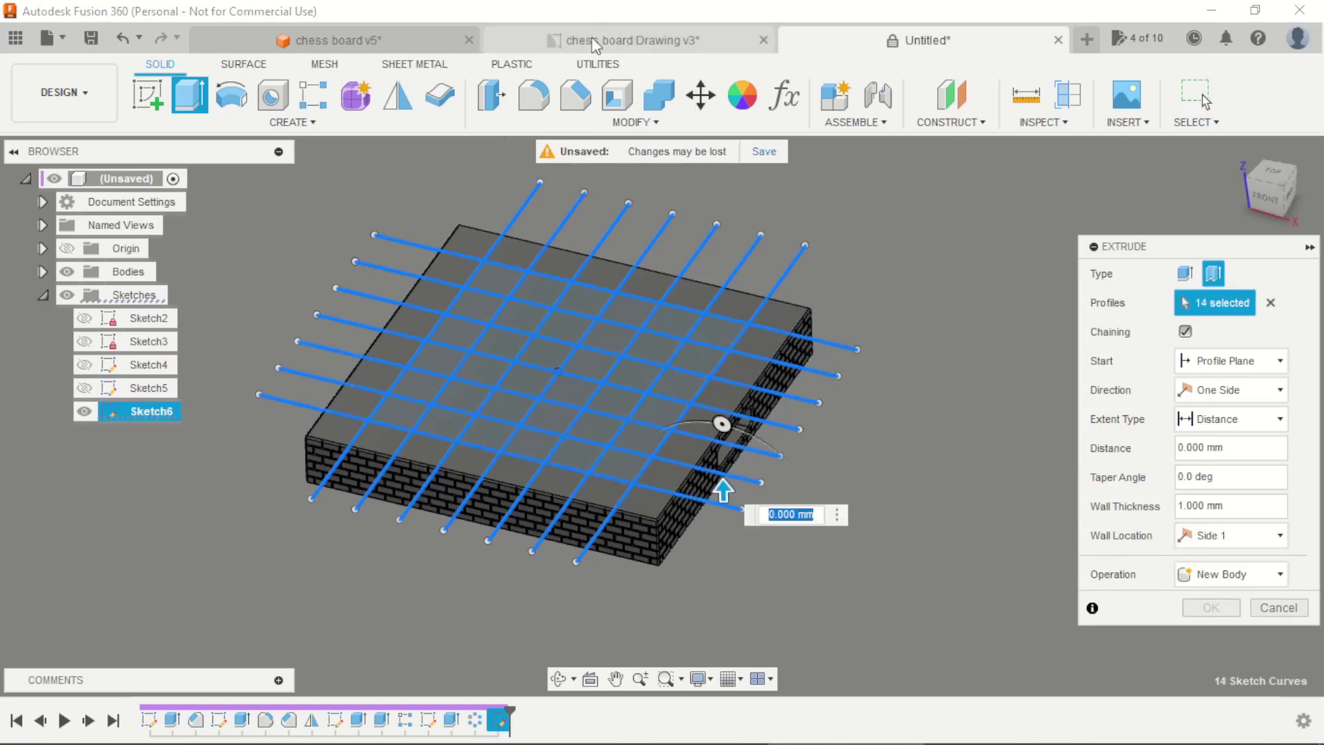
Switch to the chess board Drawing v3 document to check groove detail D
left_click(545, 41)
scroll(969, 391, "up", 3)
scroll(938, 337, "up", 3)
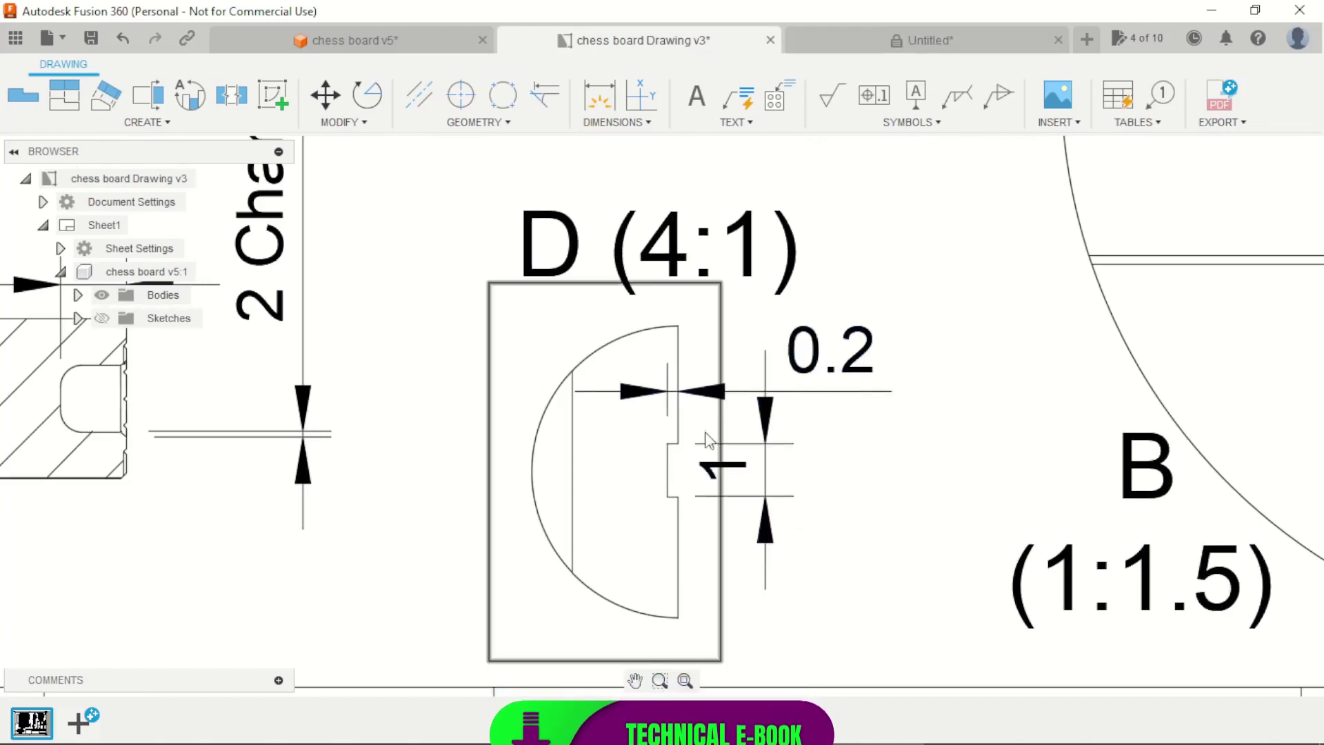
Back in the Untitled design, set the thin extrude distance to -0.2 mm as a cut and confirm
left_click(917, 48)
left_click(1221, 448)
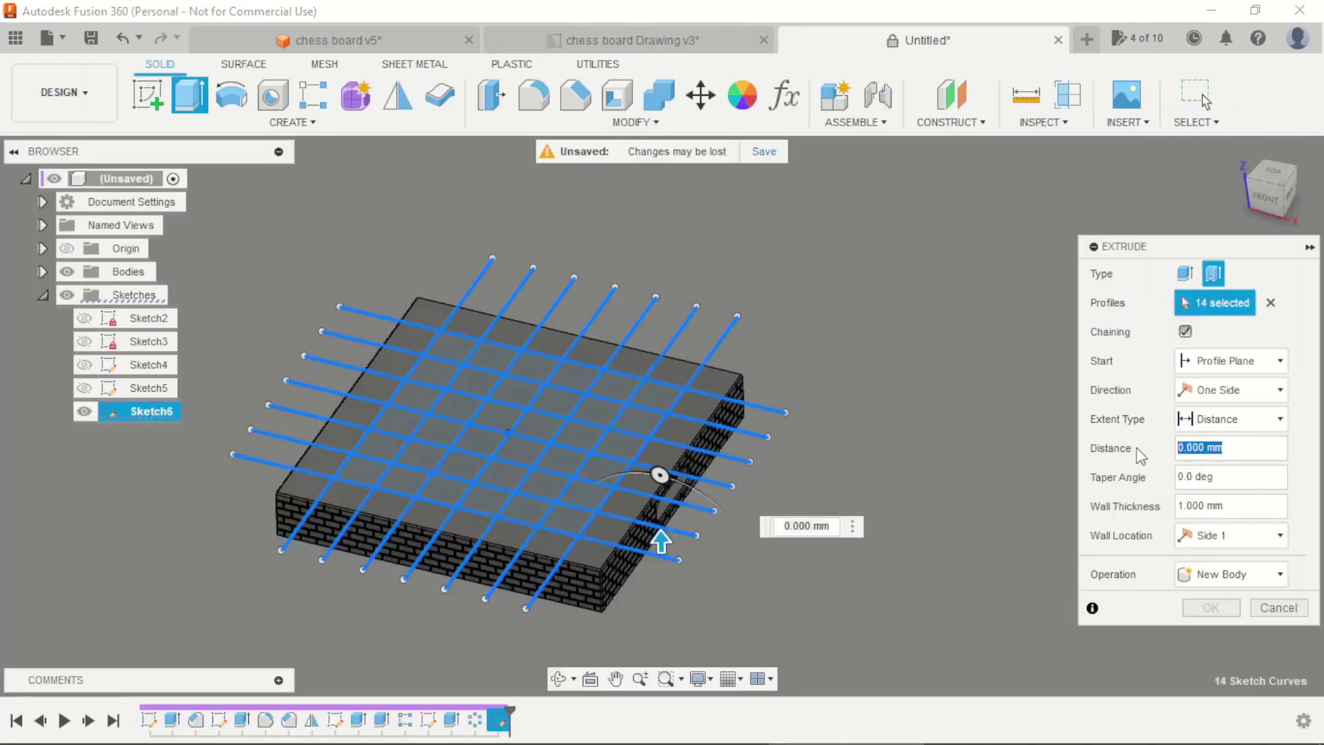
type("0,2")
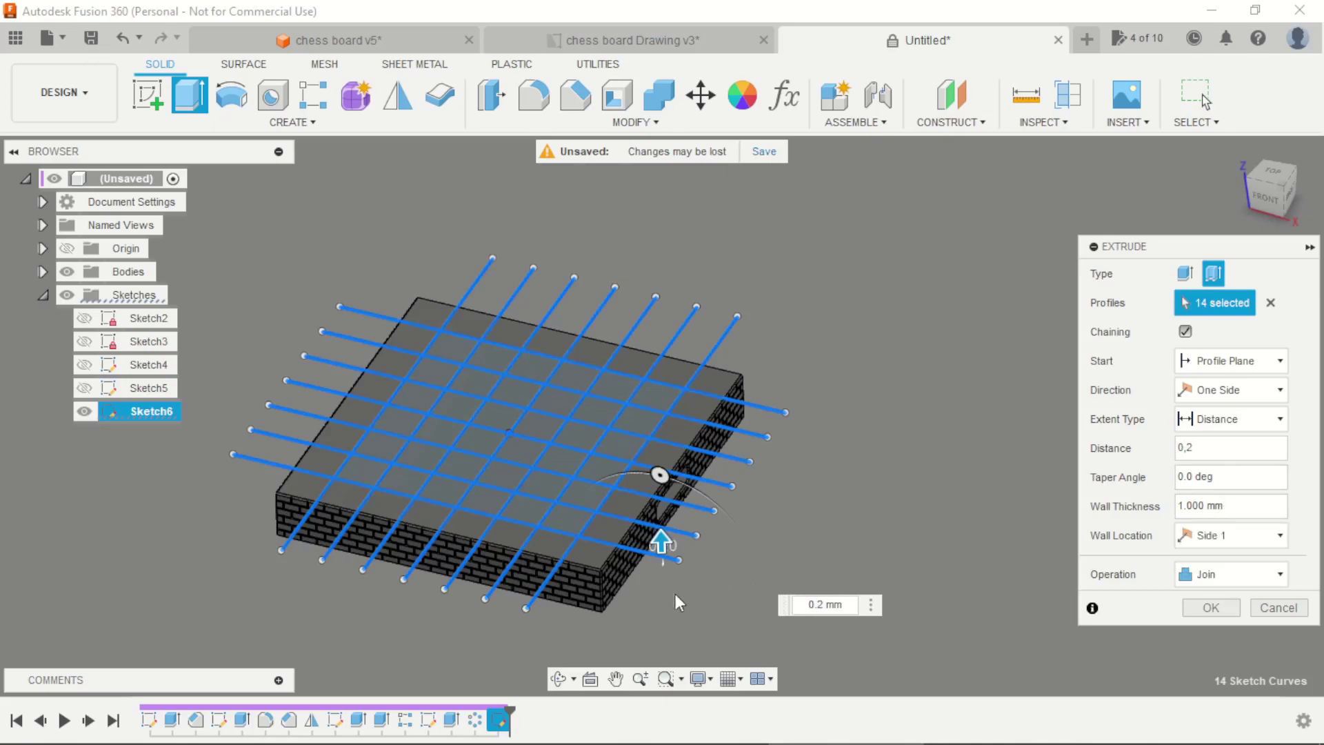
scroll(576, 541, "up", 10)
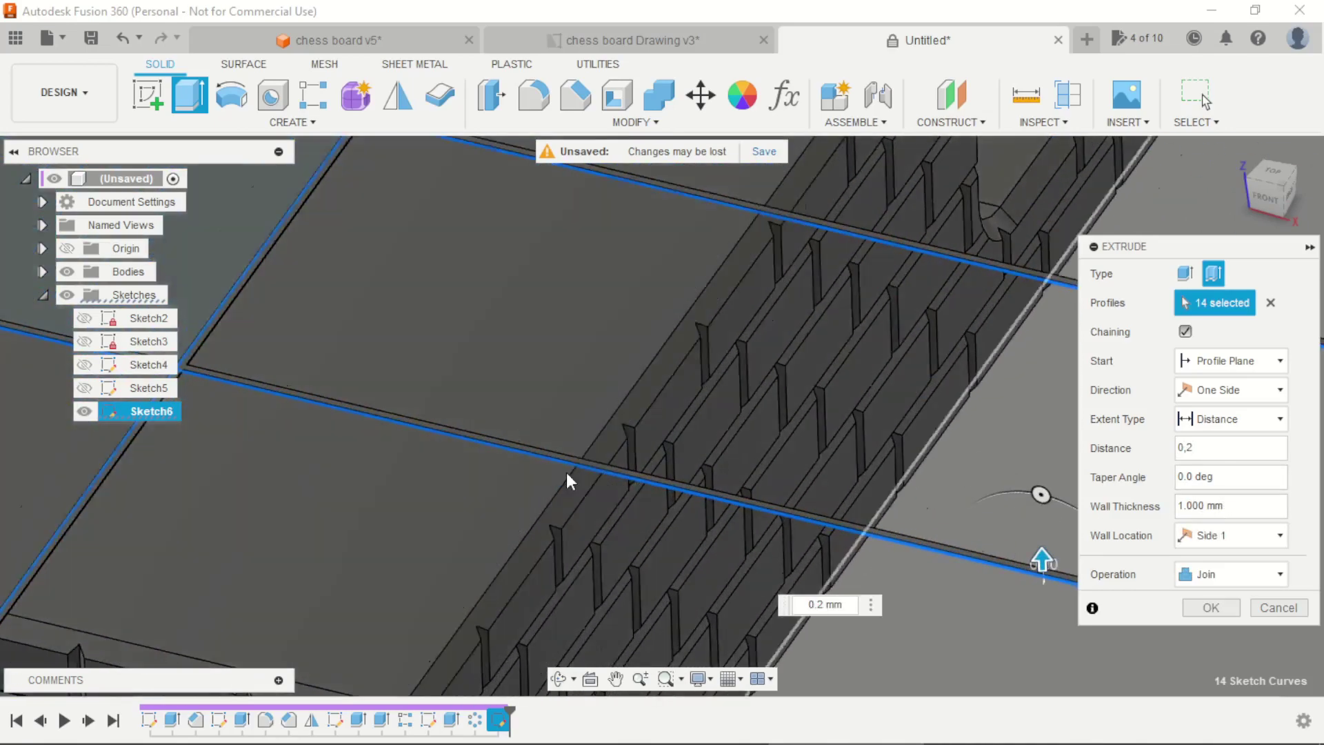
scroll(572, 479, "up", 5)
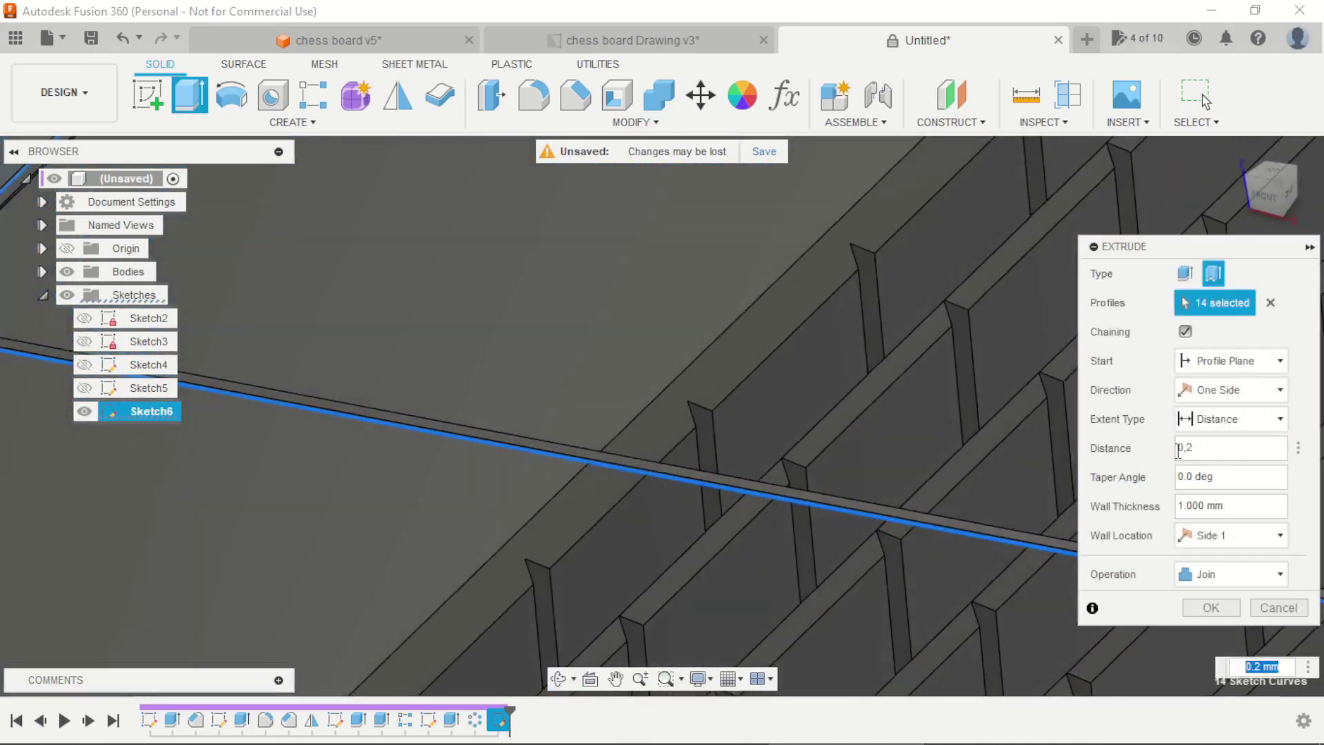
left_click(1180, 448)
type("-")
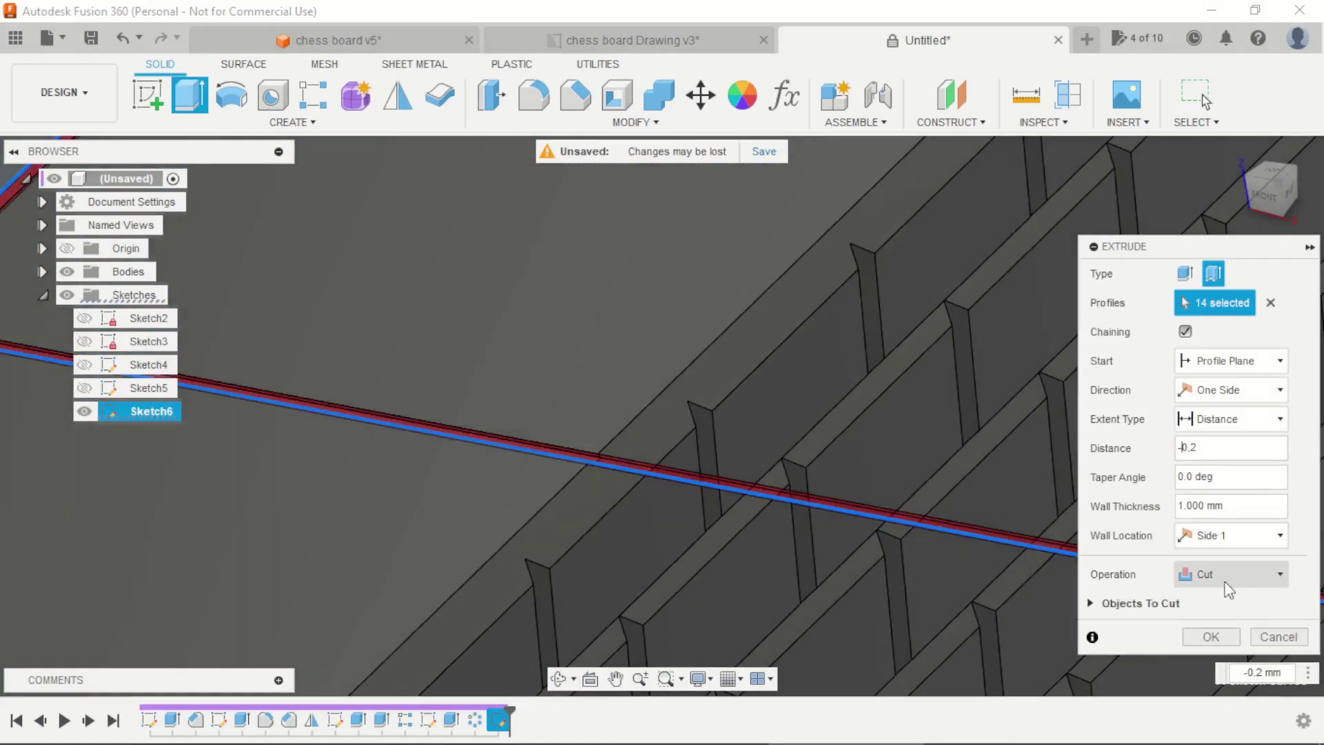
left_click(1212, 640)
scroll(664, 378, "down", 6)
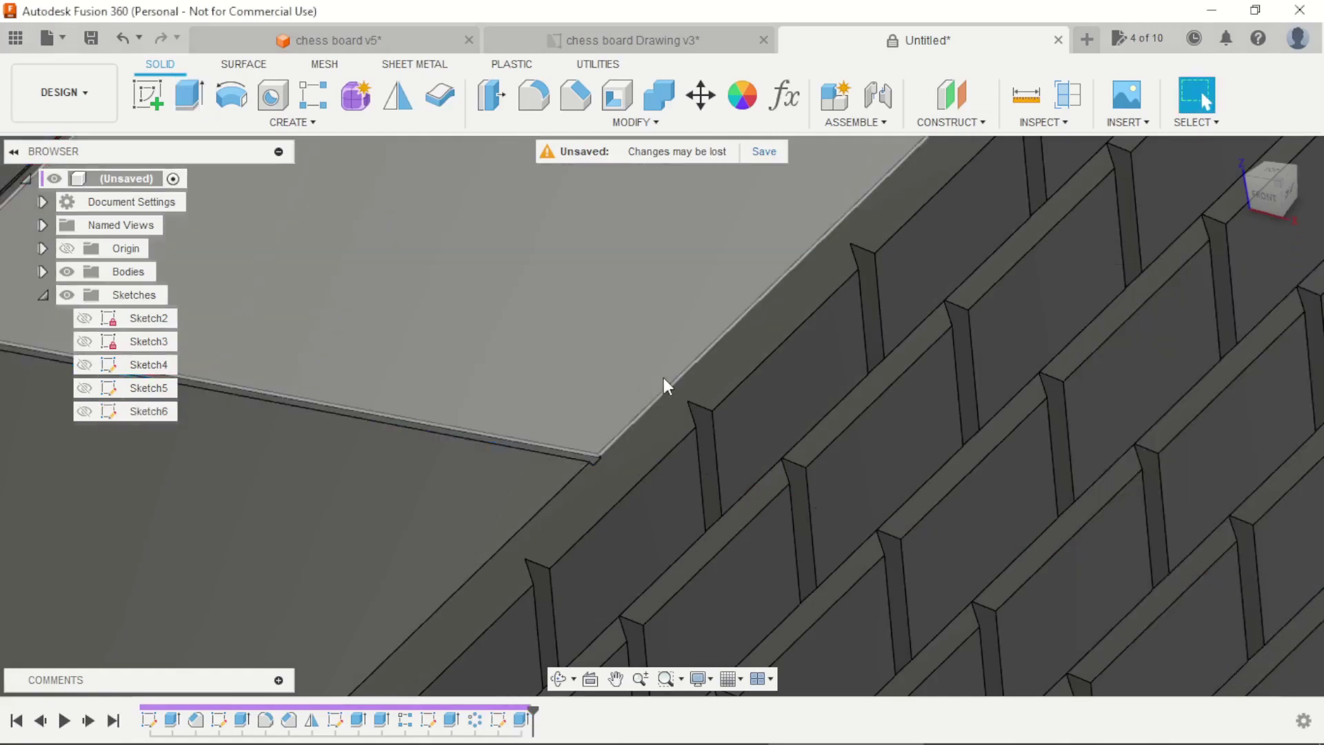
Open the Appearance panel and expand the Paint > Glossy library
scroll(724, 421, "down", 5)
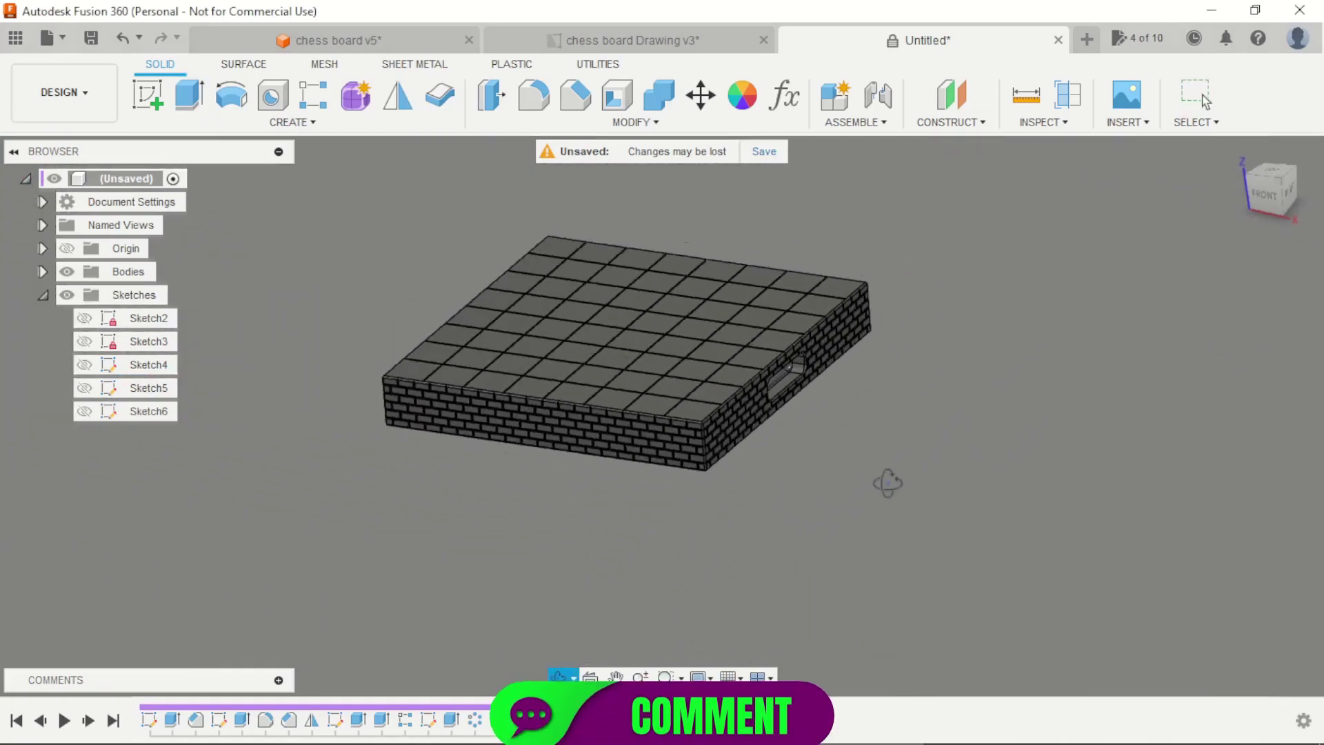
middle_click_drag(887, 478, 817, 486, "shift")
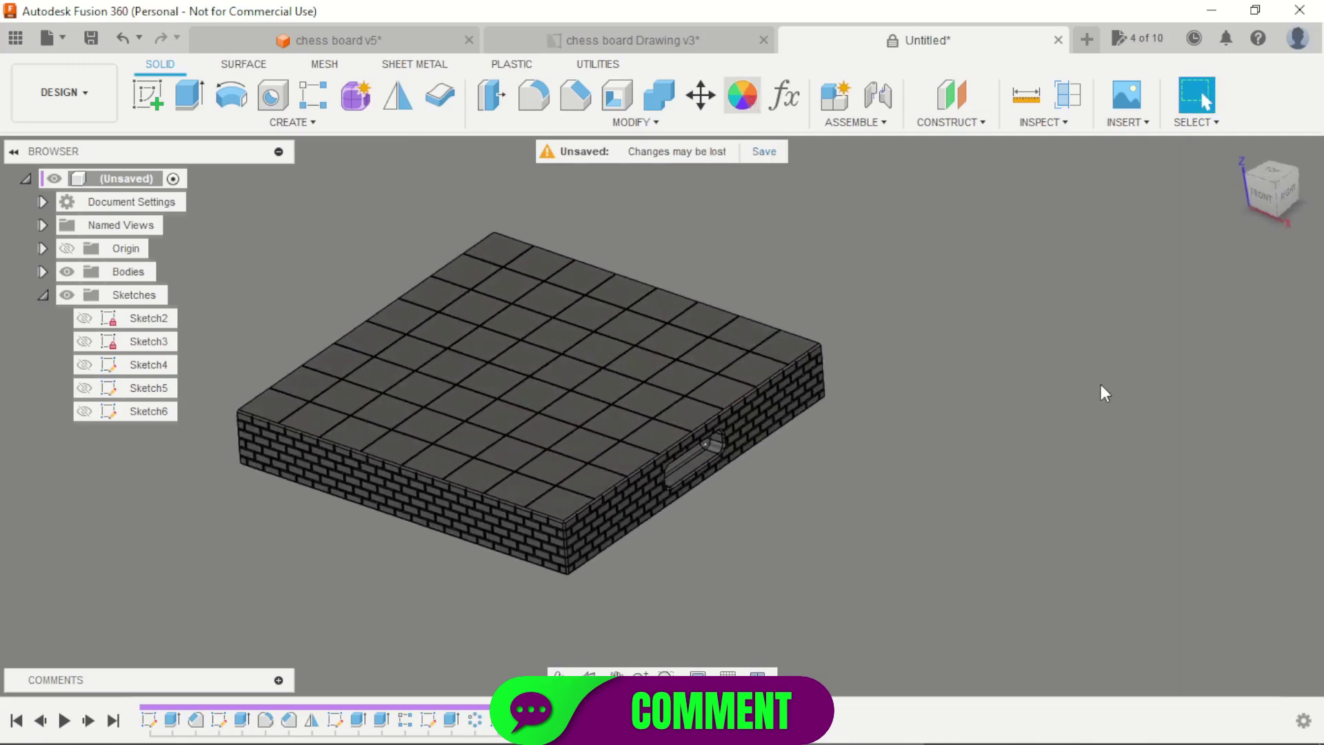
key("a")
scroll(971, 513, "down", 3)
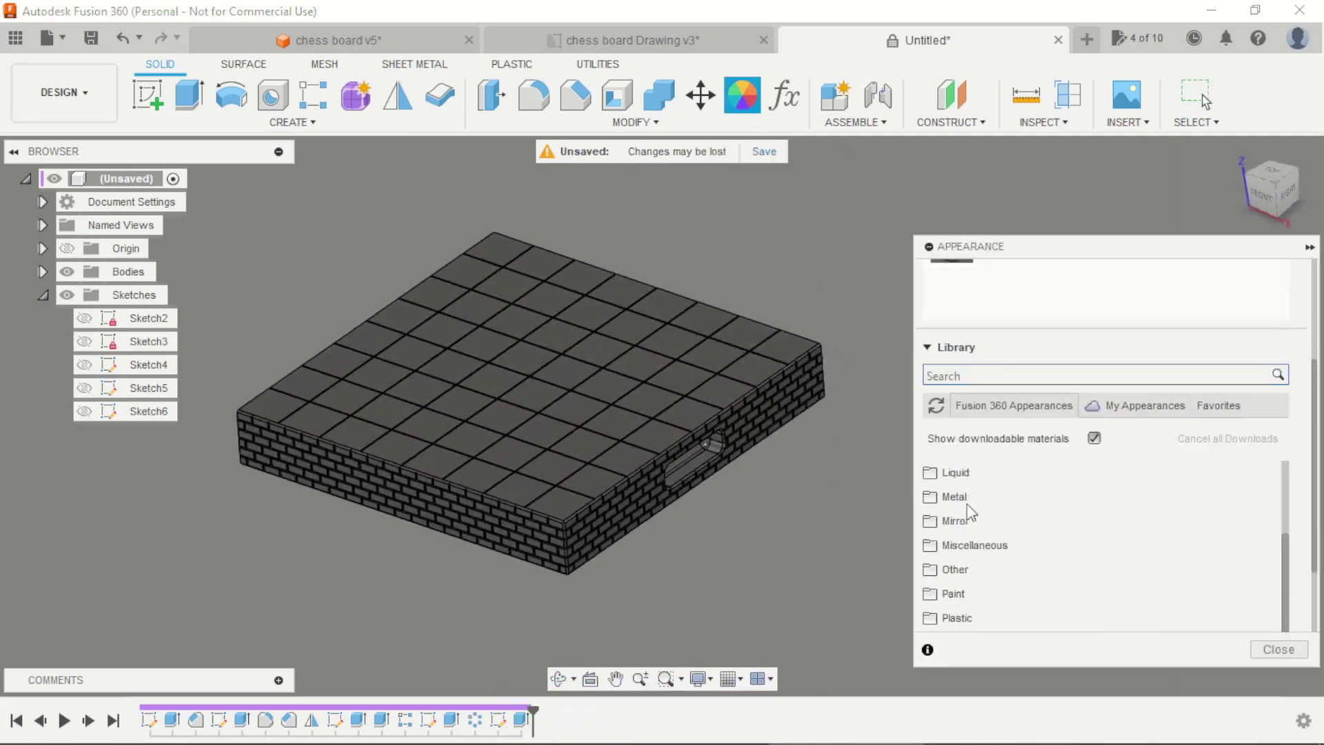
scroll(971, 513, "down", 1)
left_click(947, 537)
left_click(953, 567)
scroll(959, 572, "down", 1)
Drag Enamel Glossy Blue, Black and White paints onto the board, painting it blue
left_click_drag(977, 585, 718, 469)
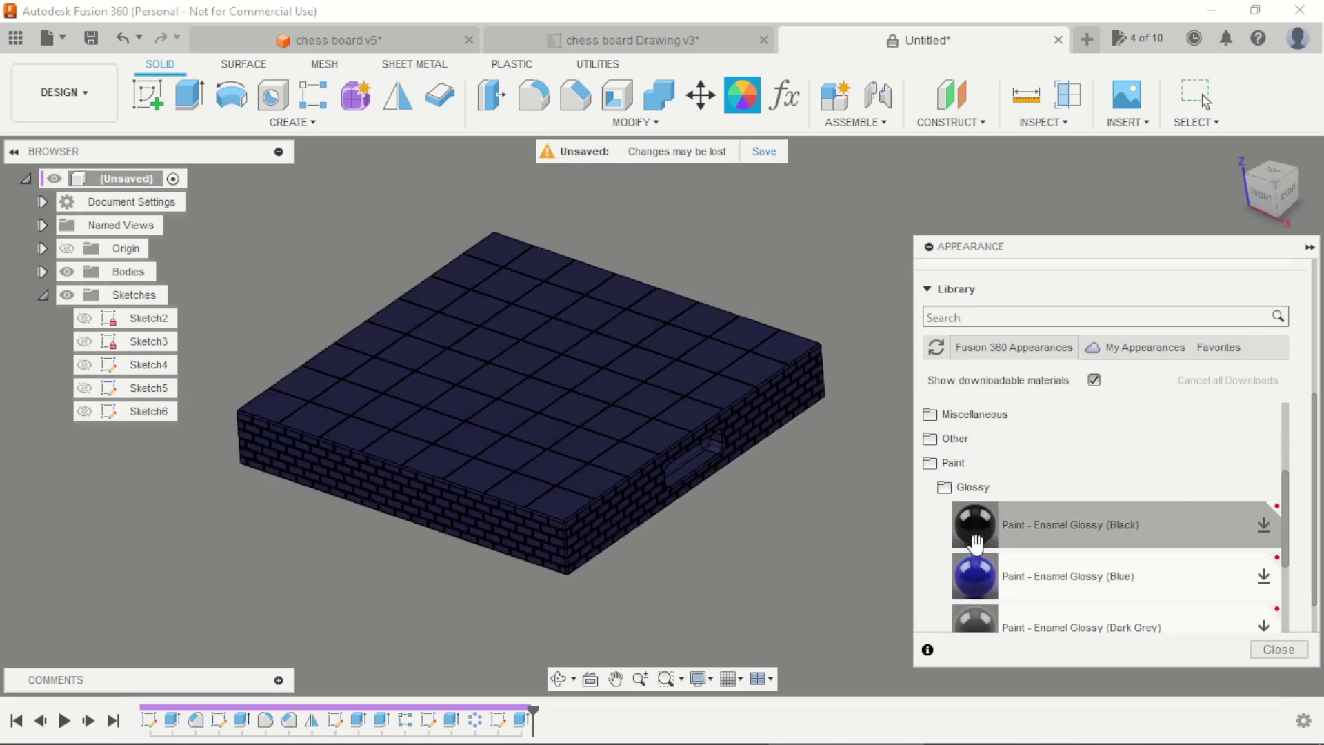
left_click_drag(982, 537, 932, 529)
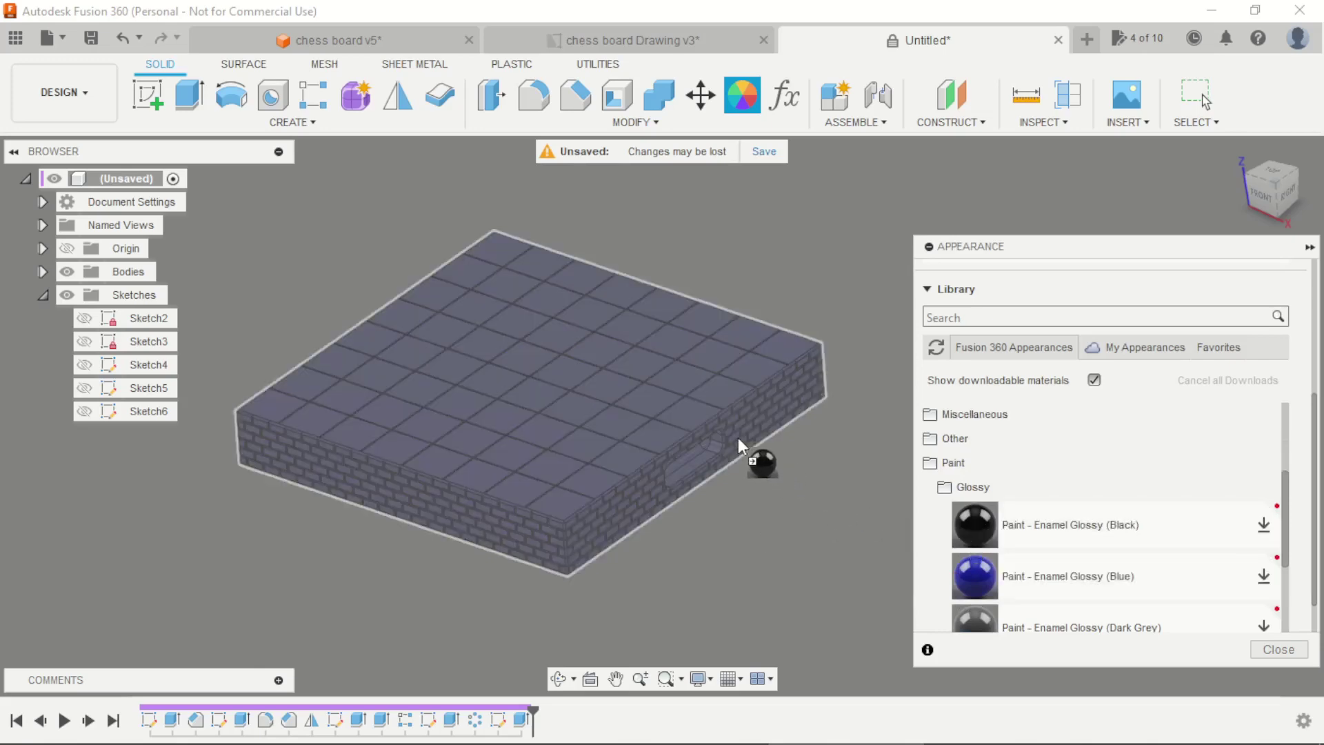
left_click_drag(739, 446, 740, 447)
scroll(1104, 538, "down", 5)
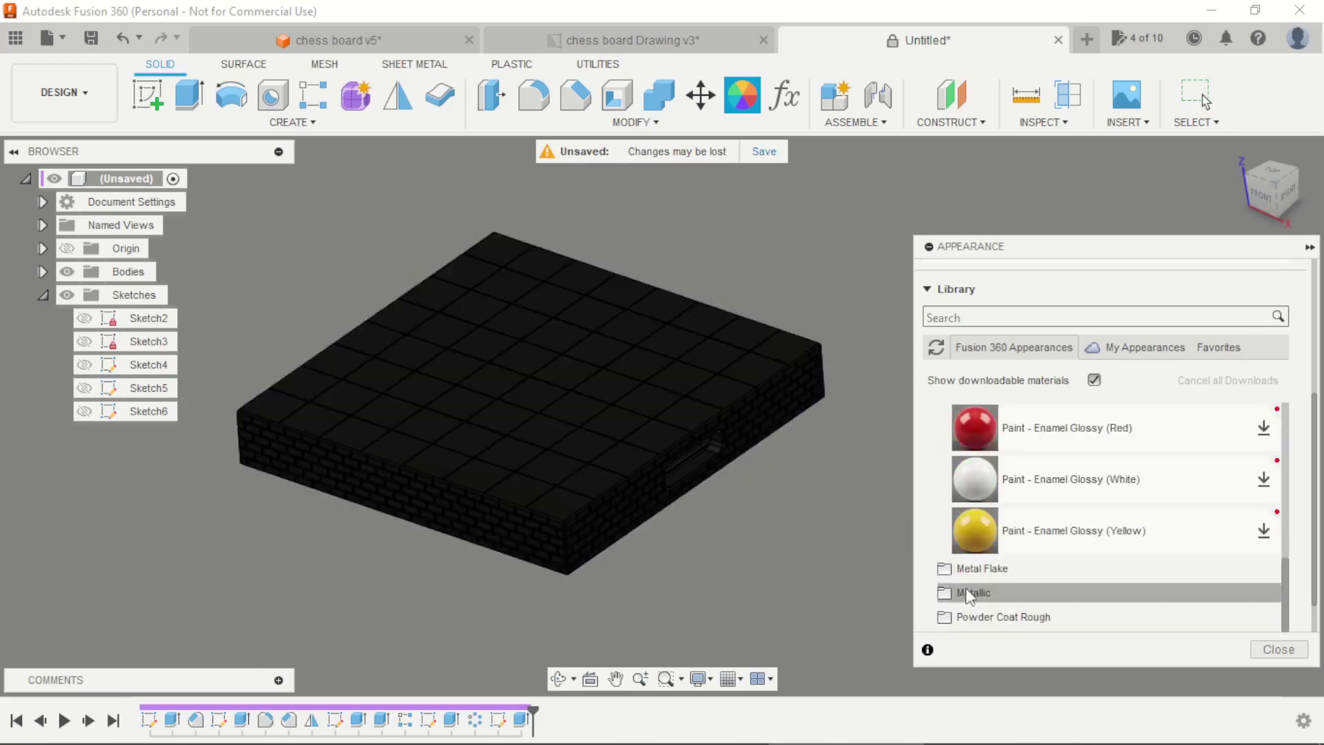
left_click_drag(975, 479, 800, 486)
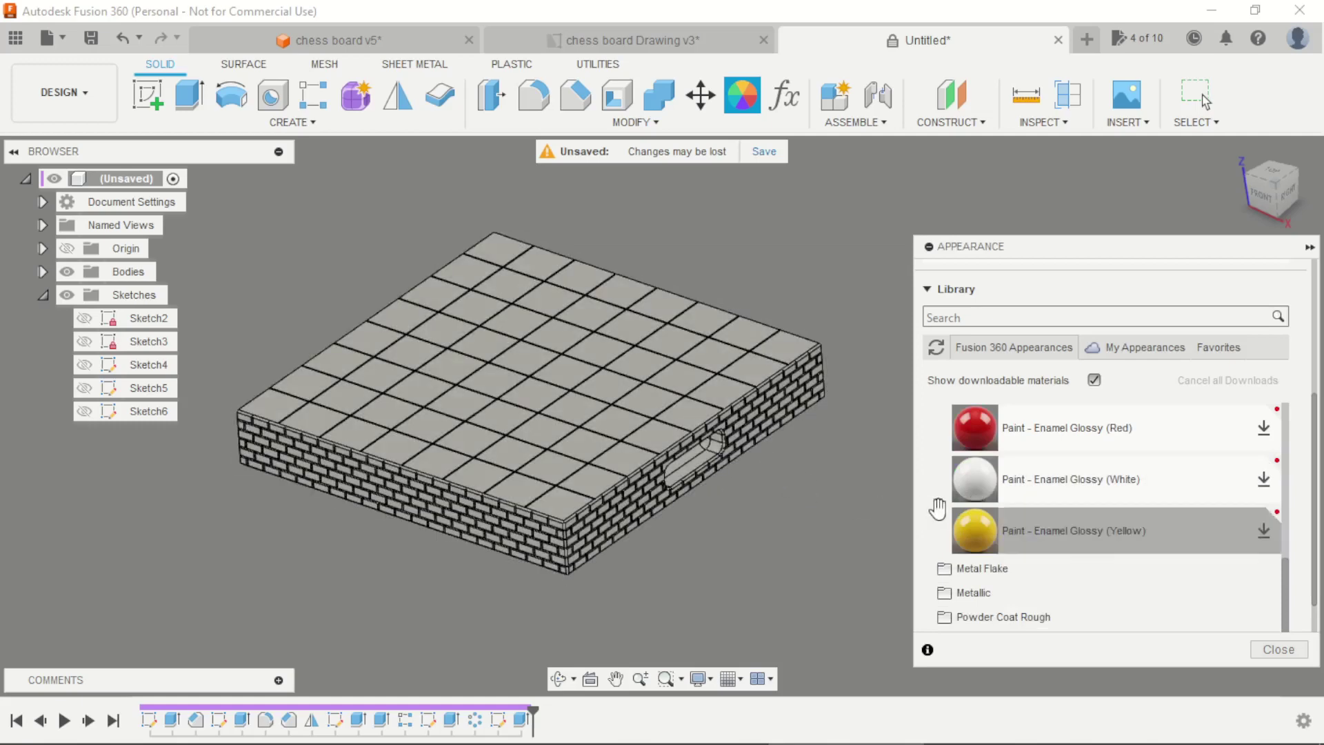
scroll(939, 509, "up", 5)
mouse_move(1003, 416)
left_mouse_down()
mouse_move(688, 443)
mouse_move(707, 363)
left_mouse_up()
Set Apply To to Faces, view from TOP, and paint two centre squares black
left_click(1091, 332)
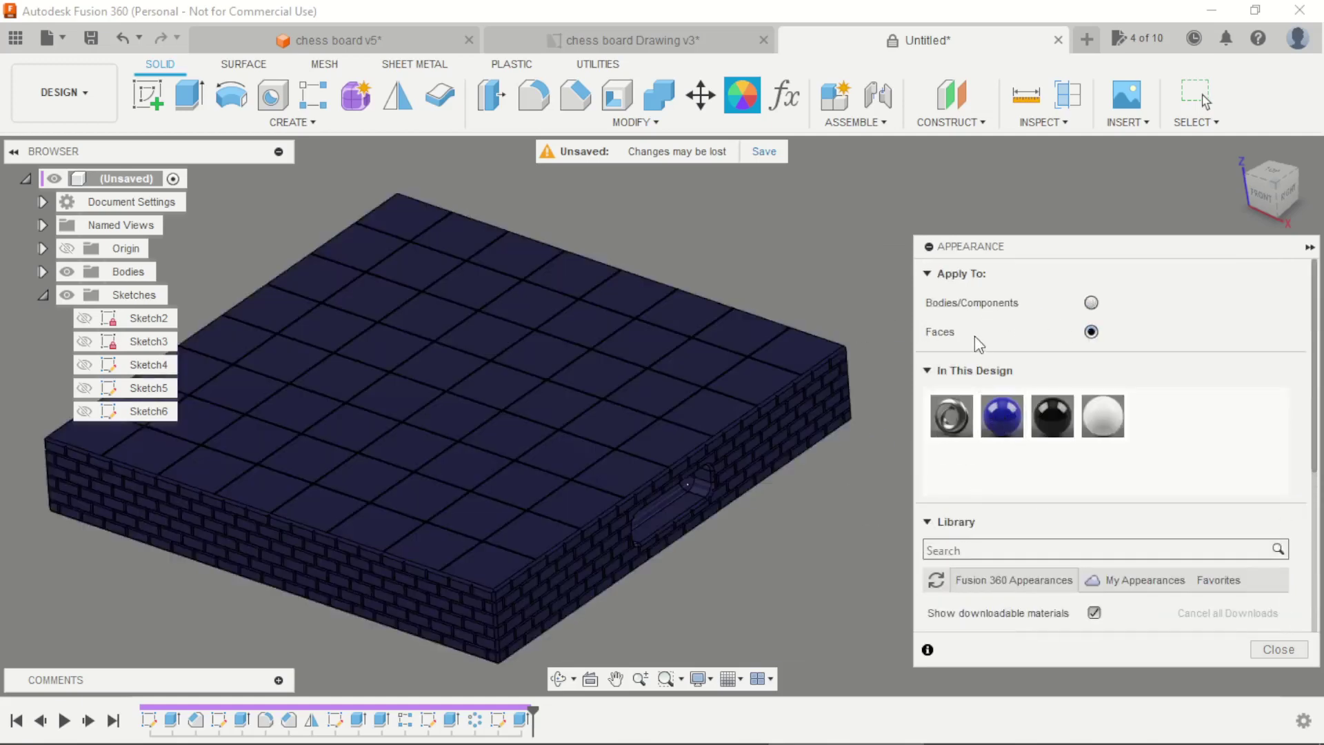
left_click(1271, 174)
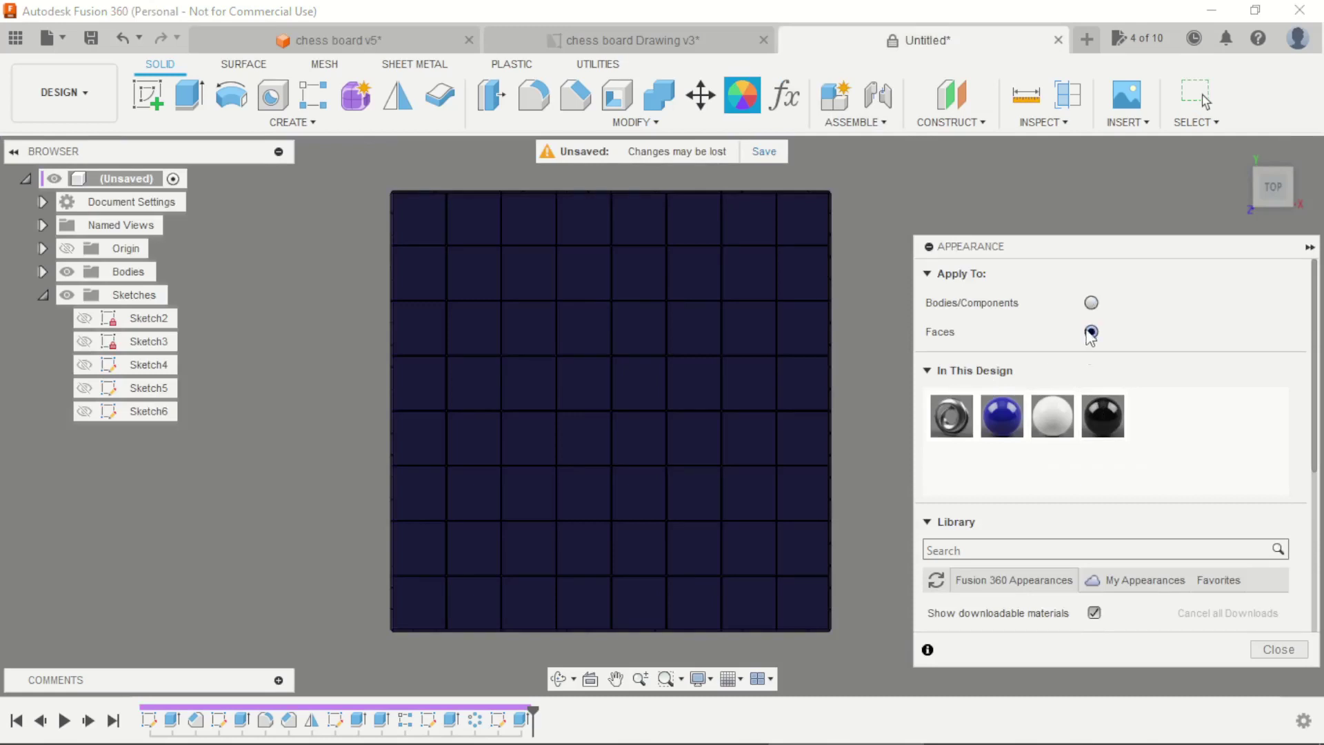
mouse_move(1103, 417)
left_mouse_down()
mouse_move(686, 423)
mouse_move(594, 443)
left_mouse_up()
scroll(638, 382, "up", 2)
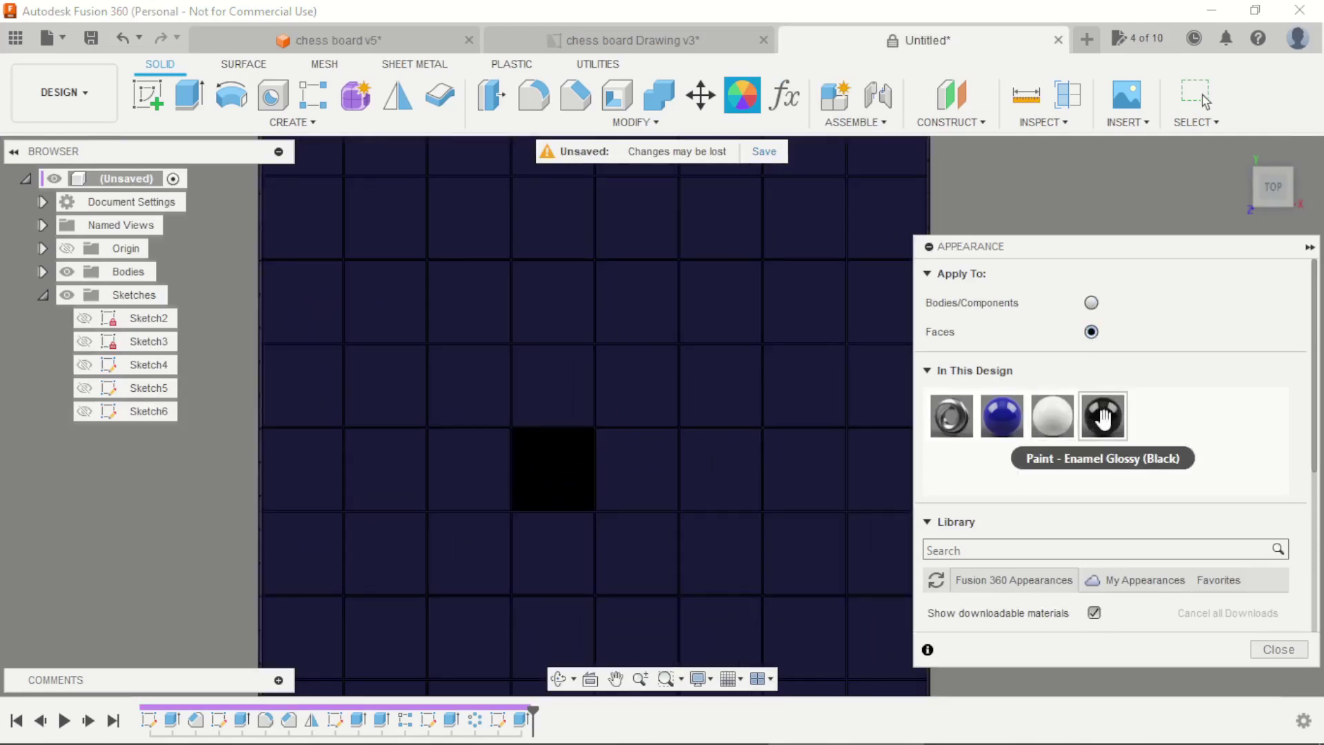
left_click_drag(1103, 416, 652, 404)
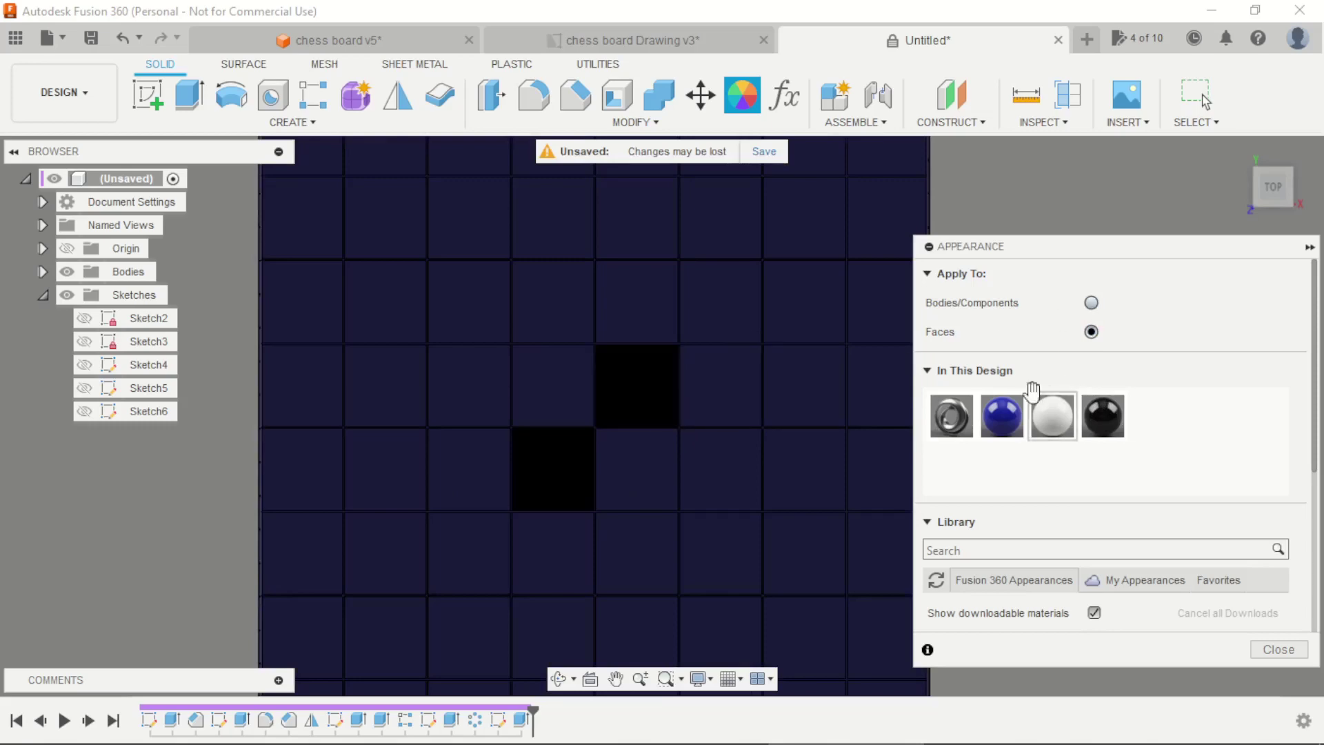
Paint a centre square white, orbit back to 3-D, and close the Appearance panel
left_click_drag(1053, 416, 572, 384)
scroll(690, 448, "down", 5)
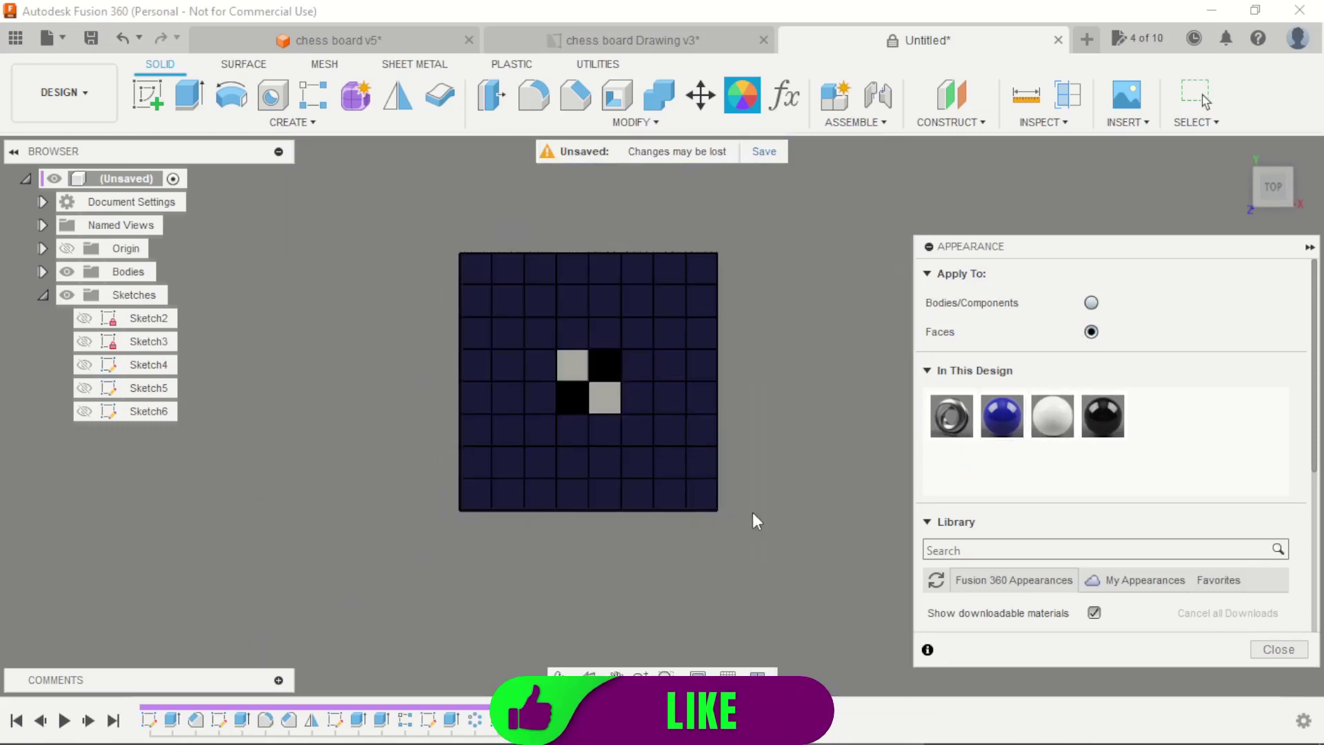
mouse_move(754, 520)
middle_mouse_down("shift")
mouse_move(674, 349)
mouse_move(763, 526)
mouse_move(710, 503)
mouse_move(754, 517)
middle_mouse_up("shift")
scroll(896, 507, "up", 3)
key("Escape")
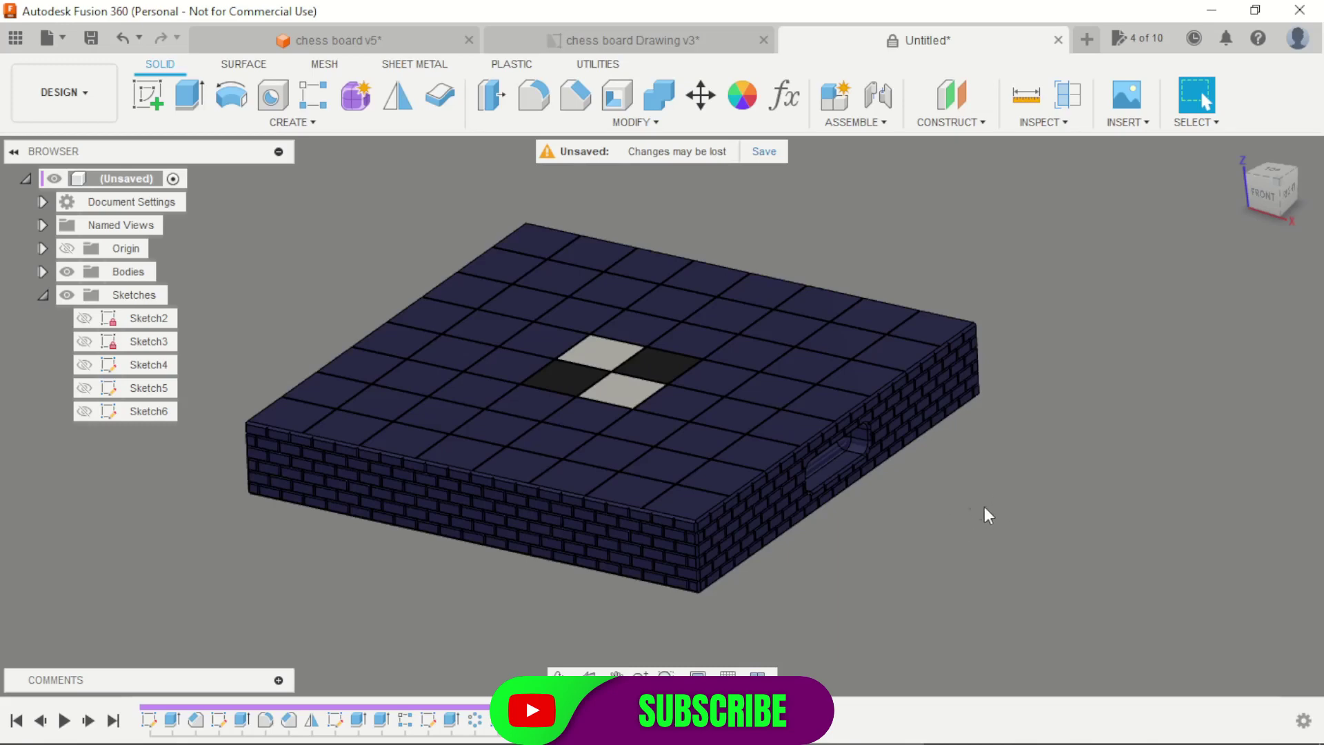
scroll(798, 467, "down", 3)
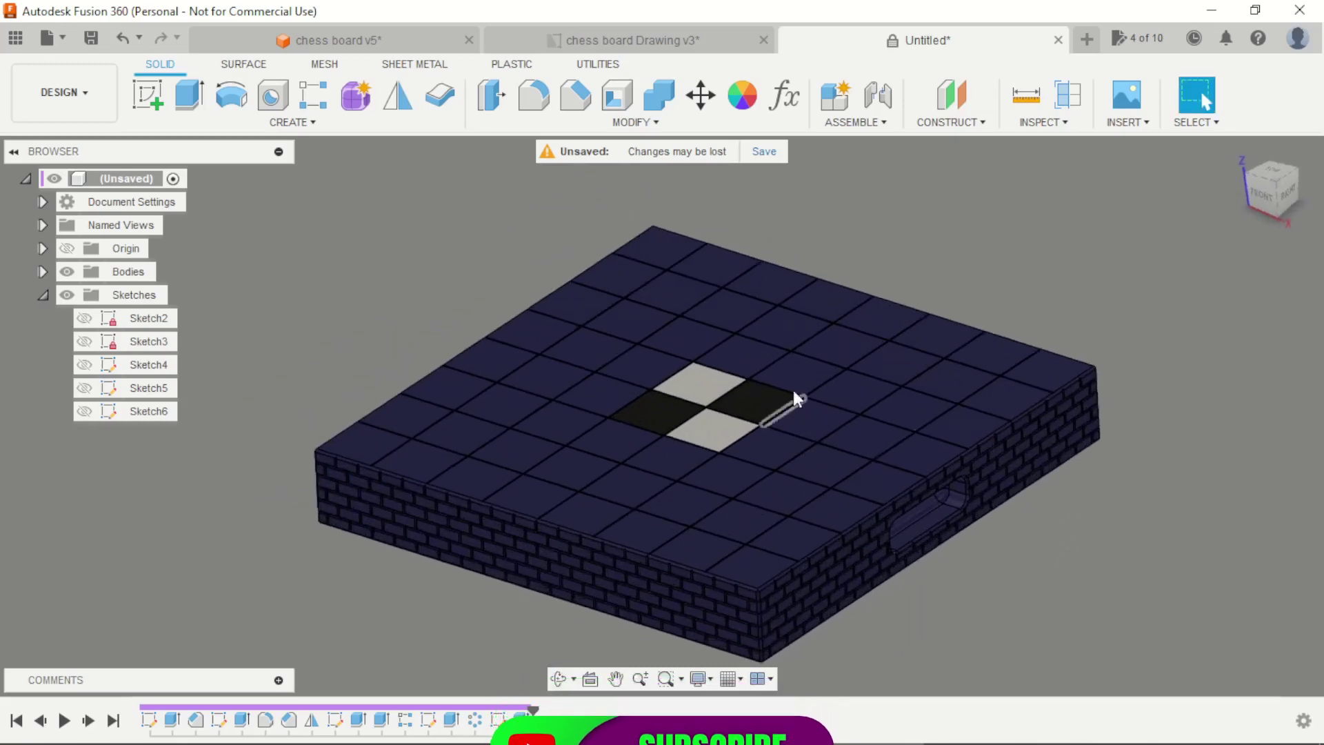